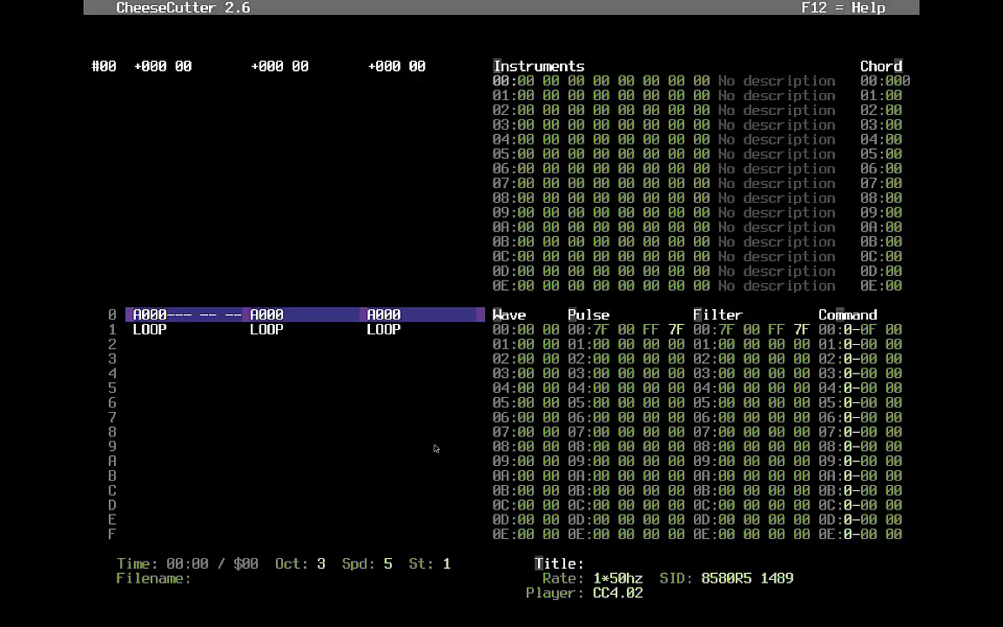
pyautogui.click(189, 349)
pyautogui.press('Left')
pyautogui.press('Left')
pyautogui.press('Left')
pyautogui.press('Left')
pyautogui.press('Left')
pyautogui.press('Left')
pyautogui.press('Left')
pyautogui.press('Right')
pyautogui.press('Left')
pyautogui.press('Right')
pyautogui.press('Right')
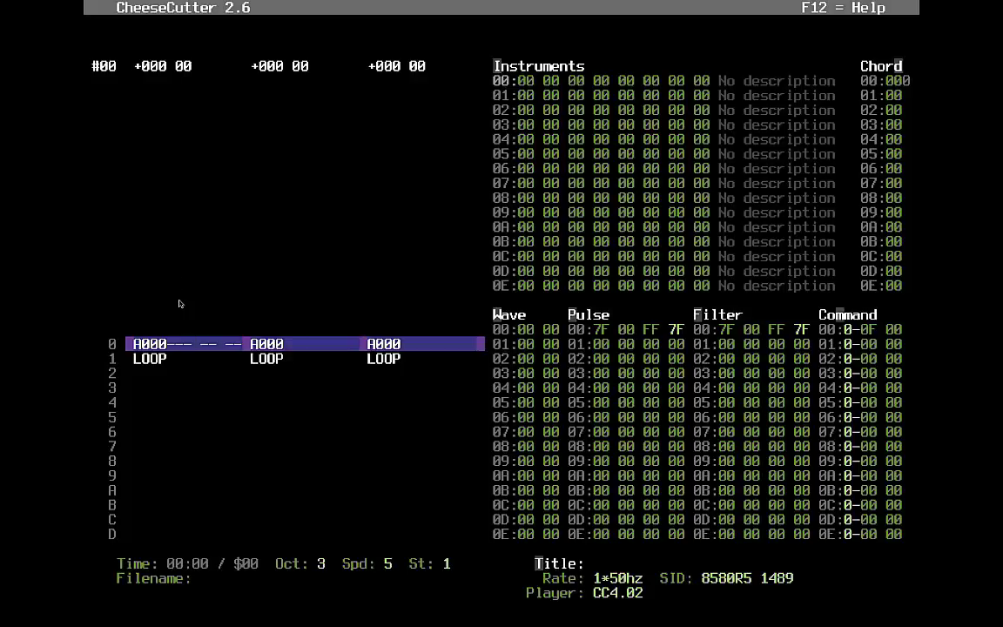
pyautogui.press('Left')
pyautogui.press('Up')
pyautogui.press('Right')
pyautogui.press('Left')
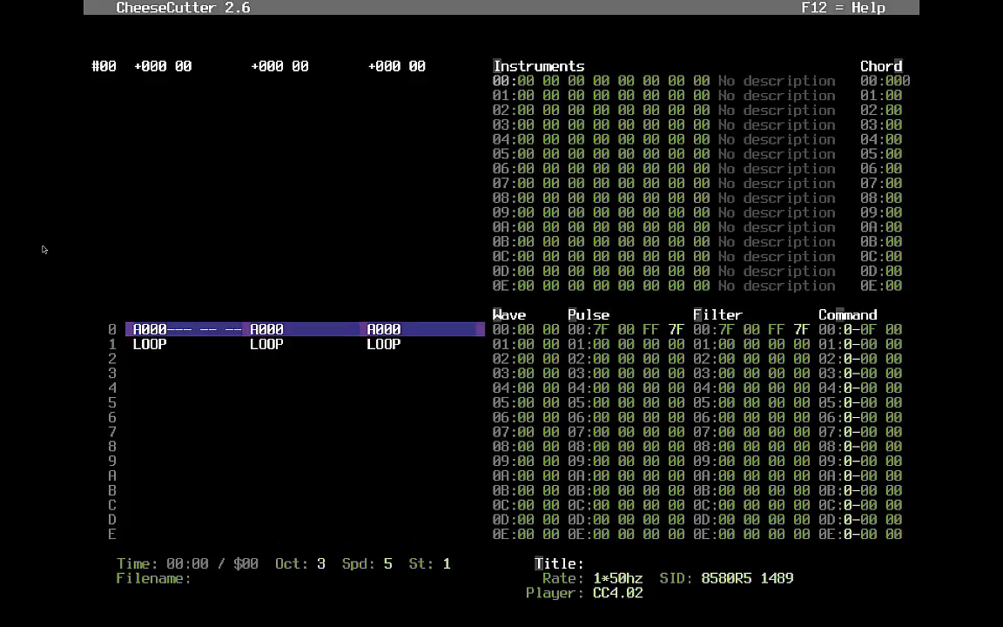
pyautogui.press('Right')
pyautogui.press('Right')
pyautogui.press('Right')
pyautogui.press('Right')
pyautogui.press('Right')
pyautogui.press('Right')
pyautogui.press('Right')
pyautogui.press('Left')
pyautogui.press('Left')
pyautogui.press('Left')
pyautogui.press('Left')
pyautogui.press('Left')
pyautogui.press('Left')
pyautogui.press('Left')
pyautogui.hotkey('ctrl', '1')
pyautogui.hotkey('ctrl', '1')
pyautogui.hotkey('ctrl', '1')
pyautogui.hotkey('ctrl', '1')
pyautogui.hotkey('ctrl', '1')
pyautogui.hotkey('ctrl', '1')
pyautogui.hotkey('ctrl', '1')
pyautogui.hotkey('ctrl', '1')
pyautogui.hotkey('ctrl', '2')
pyautogui.hotkey('ctrl', '2')
pyautogui.hotkey('ctrl', '3')
pyautogui.hotkey('alt', '2')
pyautogui.hotkey('alt', '1')
pyautogui.hotkey('alt', '2')
pyautogui.hotkey('alt', '3')
pyautogui.hotkey('alt', '1')
pyautogui.scroll(2, 126, 352)
pyautogui.scroll(-3, 126, 354)
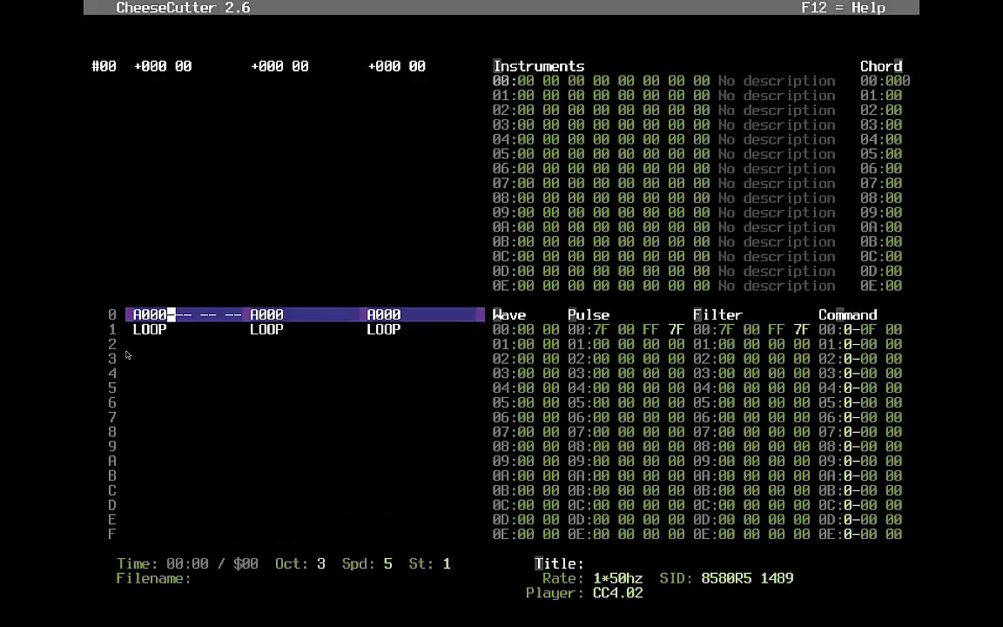
pyautogui.scroll(-2, 126, 354)
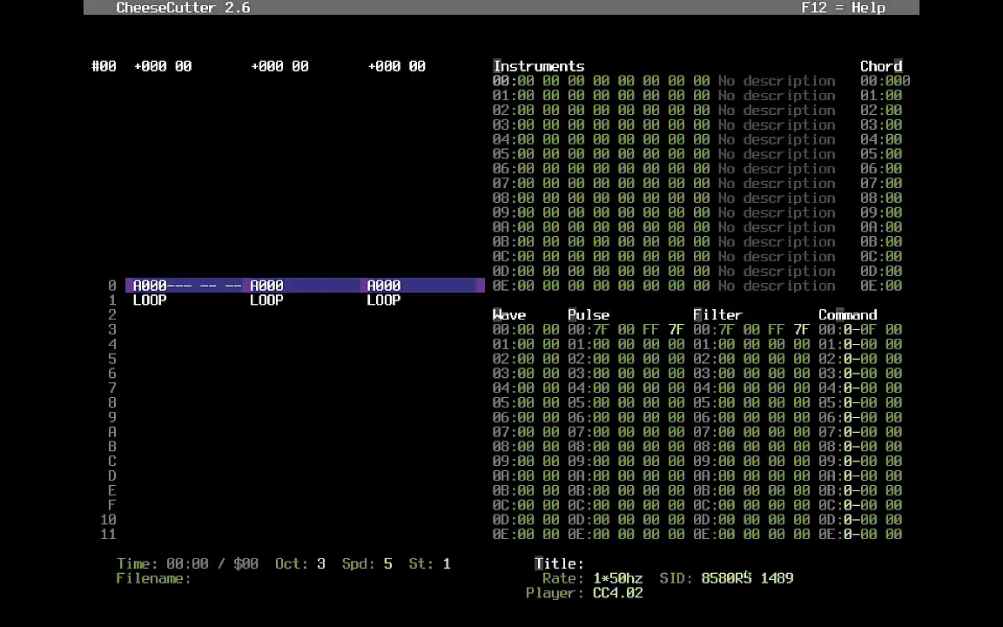
pyautogui.click(700, 559)
pyautogui.press('Return')
pyautogui.press('Return')
pyautogui.press('Return')
pyautogui.hotkey('ctrl', 'F3')
pyautogui.hotkey('ctrl', 'F3')
# Step: Step through the three voices' tracks to examine their note, instrument and command columns
pyautogui.press('Right')
pyautogui.press('Right')
pyautogui.press('Right')
pyautogui.press('Right')
pyautogui.press('Right')
pyautogui.press('Right')
pyautogui.press('Left')
pyautogui.press('Right')
pyautogui.press('Right')
pyautogui.press('Right')
pyautogui.press('Left')
pyautogui.press('Left')
pyautogui.press('Left')
pyautogui.press('Left')
pyautogui.press('Left')
pyautogui.press('Left')
pyautogui.press('Left')
pyautogui.press('Left')
pyautogui.press('Right')
pyautogui.press('Right')
pyautogui.press('Right')
pyautogui.press('Left')
pyautogui.press('Left')
pyautogui.press('Left')
pyautogui.press('Left')
pyautogui.press('Left')
pyautogui.press('Left')
pyautogui.press('Left')
pyautogui.press('Tab')
pyautogui.press('Tab')
pyautogui.press('Tab')
pyautogui.press('Tab')
pyautogui.press('Tab')
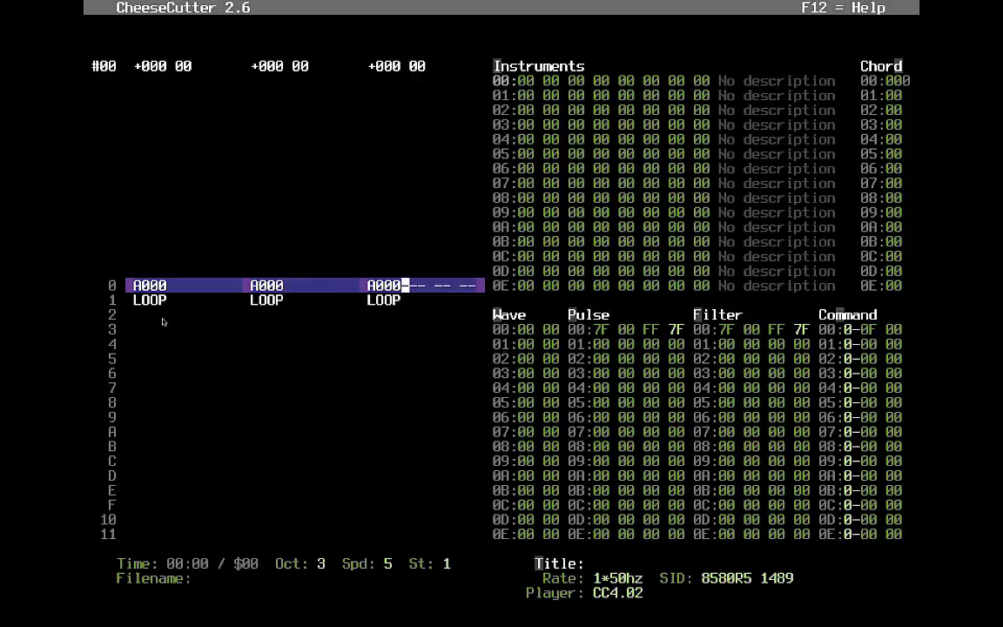
pyautogui.press('Left')
pyautogui.press('Tab')
pyautogui.press('Tab')
pyautogui.press('Right')
pyautogui.press('Right')
pyautogui.press('Right')
pyautogui.press('Right')
pyautogui.press('Right')
pyautogui.press('Left')
pyautogui.press('Left')
pyautogui.press('Left')
pyautogui.press('Left')
pyautogui.press('Left')
pyautogui.press('Left')
pyautogui.press('Right')
pyautogui.press('Right')
pyautogui.press('Right')
pyautogui.press('Left')
pyautogui.press('Left')
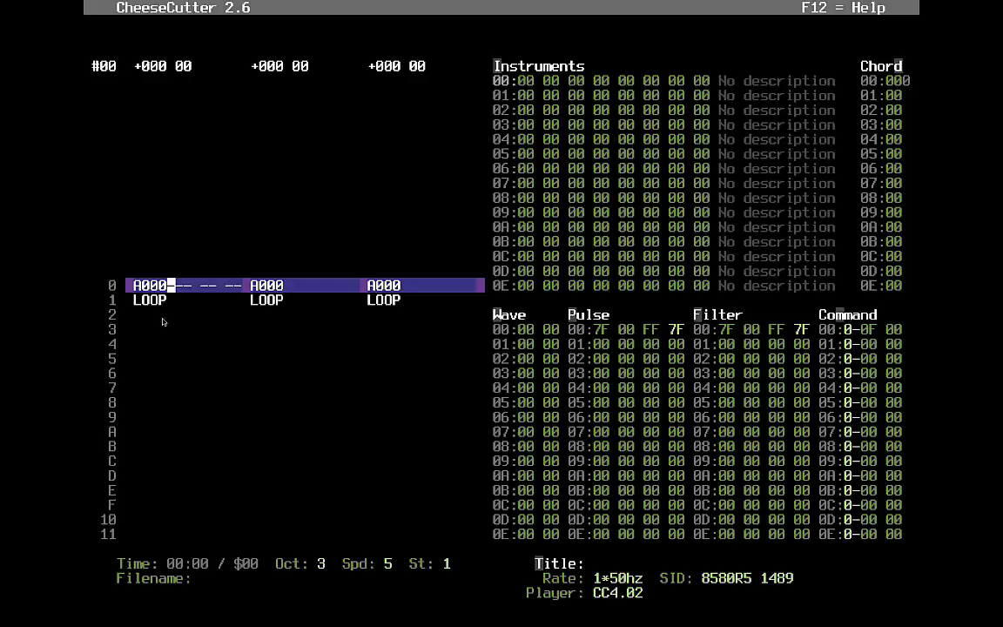
# Step: Set the first voice's sequence number to 04 in the track list at row 0
pyautogui.press('F5')
pyautogui.press('Right')
pyautogui.press('Left')
pyautogui.press('Left')
pyautogui.press('Left')
pyautogui.press('Right')
pyautogui.press('Right')
pyautogui.press('Left')
pyautogui.press('Left')
pyautogui.press('Right')
pyautogui.press('Right')
pyautogui.press('Right')
pyautogui.write('4')
# Step: Set the second voice's sequence number to 10 at row 0 of the track list
pyautogui.press('Left')
pyautogui.press('Left')
pyautogui.press('Right')
pyautogui.press('Right')
pyautogui.press('Right')
pyautogui.press('Right')
pyautogui.press('Right')
pyautogui.press('Tab')
pyautogui.press('Right')
pyautogui.press('Right')
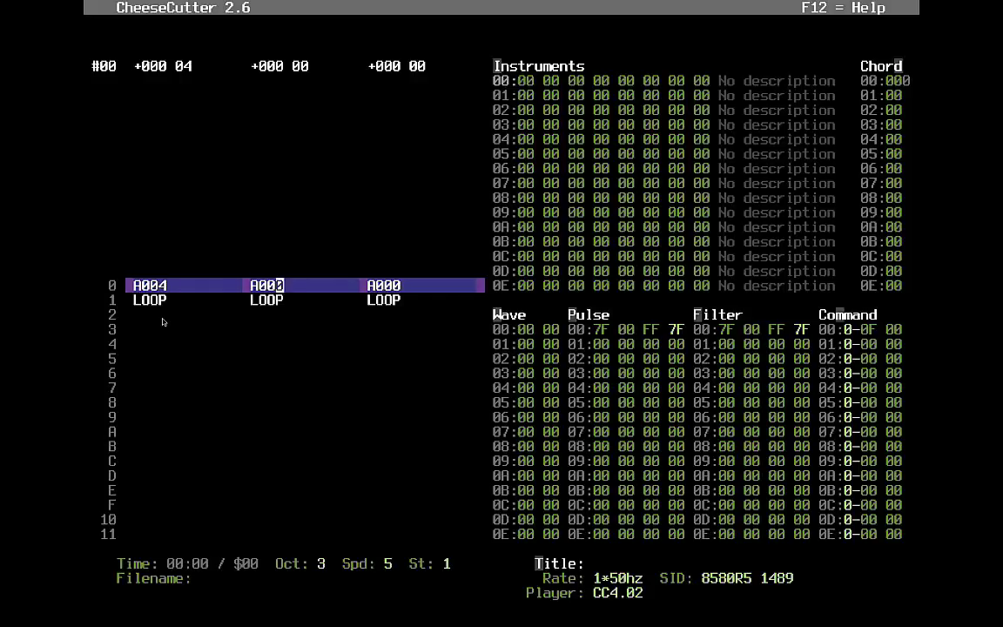
pyautogui.write('1')
# Step: Set the third voice's sequence number to 20 at row 0 of the track list
pyautogui.press('Tab')
pyautogui.hotkey('shift', 'Tab')
pyautogui.press('Right')
pyautogui.press('Right')
pyautogui.press('Left')
pyautogui.press('Right')
pyautogui.press('Right')
pyautogui.press('Right')
pyautogui.write('2')
# Step: Set the first voice's sequence number back to 00 at row 0 of the track list
pyautogui.hotkey('shift', 'Tab')
pyautogui.press('Left')
pyautogui.press('Left')
pyautogui.press('Left')
pyautogui.press('Left')
pyautogui.write('0')
# Step: Return to note editing in the first voice and expand sequence 00 to 16 rows, 00 through 0F
pyautogui.press('Left')
pyautogui.press('Left')
pyautogui.press('Left')
pyautogui.press('Right')
pyautogui.press('Right')
pyautogui.press('Right')
pyautogui.press('Right')
pyautogui.press('Left')
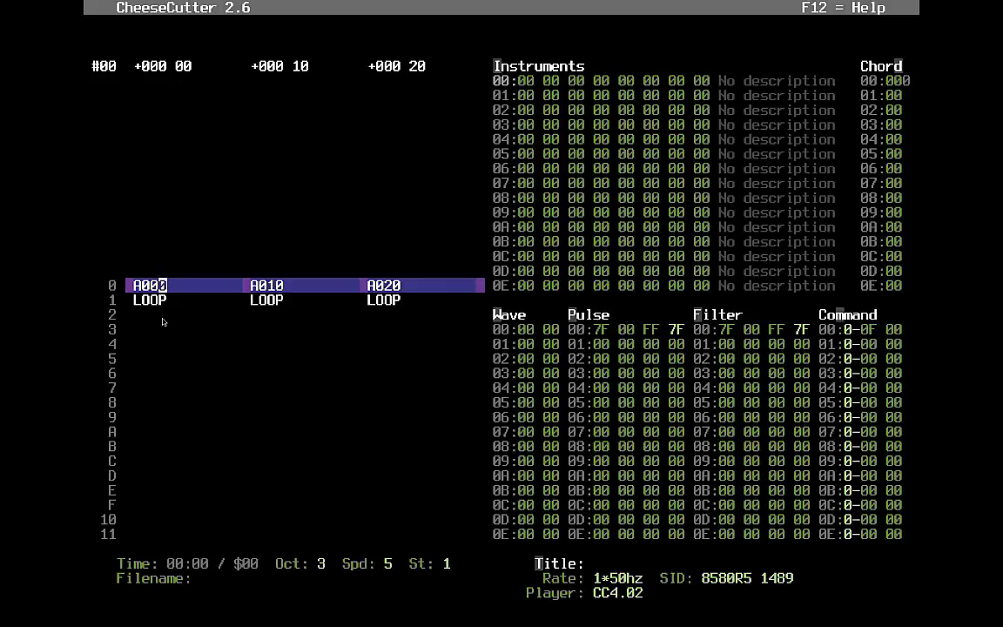
pyautogui.press('Right')
pyautogui.press('shift+Insert')
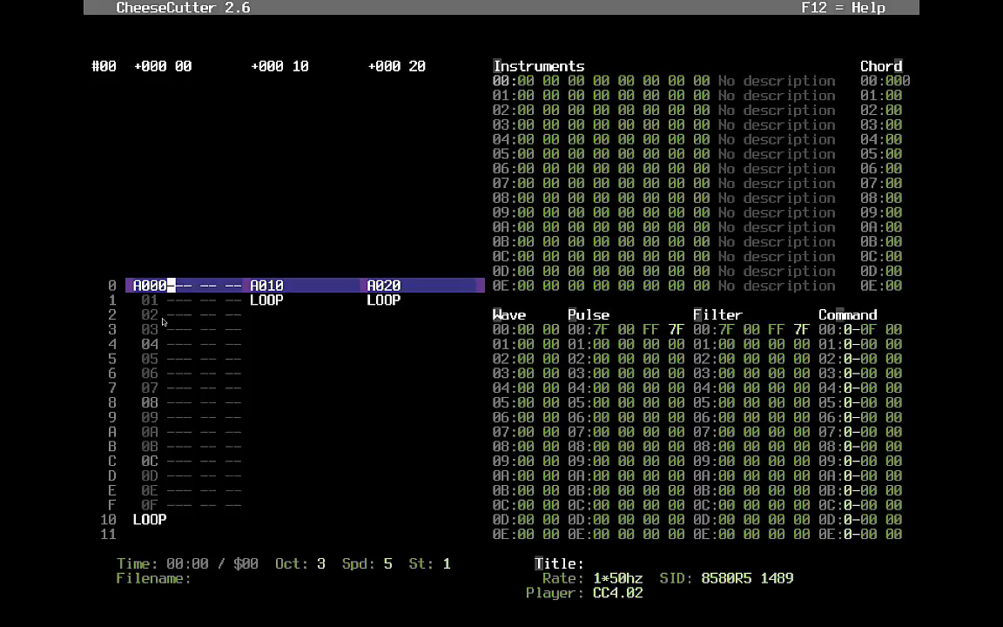
# Step: Look through all rows of sequence 00 in the first voice, from row 00 to 0F and back
pyautogui.press('Down')
pyautogui.press('Down')
pyautogui.press('Down')
pyautogui.press('Down')
pyautogui.press('Down')
pyautogui.press('Down')
pyautogui.press('Down')
pyautogui.press('Down')
pyautogui.press('Down')
pyautogui.press('Down')
pyautogui.press('Down')
pyautogui.press('Down')
pyautogui.press('Down')
pyautogui.press('Down')
pyautogui.press('Down')
pyautogui.press('Up')
pyautogui.press('Up')
pyautogui.press('Up')
pyautogui.press('Up')
pyautogui.press('Up')
pyautogui.press('Up')
pyautogui.press('Up')
pyautogui.press('Up')
pyautogui.press('Up')
pyautogui.press('Up')
pyautogui.press('Up')
pyautogui.press('Up')
pyautogui.press('Up')
pyautogui.press('Up')
pyautogui.press('Down')
pyautogui.press('Down')
pyautogui.press('Down')
pyautogui.press('Down')
pyautogui.press('Down')
pyautogui.press('Down')
pyautogui.press('Down')
pyautogui.press('Down')
pyautogui.press('Down')
pyautogui.press('Down')
pyautogui.press('Down')
pyautogui.press('Down')
pyautogui.press('Down')
pyautogui.press('Down')
pyautogui.press('Up')
pyautogui.press('Up')
pyautogui.press('Up')
pyautogui.press('Up')
pyautogui.press('Up')
pyautogui.press('Up')
pyautogui.press('Up')
pyautogui.press('Up')
pyautogui.press('Up')
pyautogui.press('Up')
pyautogui.press('Up')
pyautogui.press('Up')
pyautogui.press('Up')
pyautogui.press('Up')
pyautogui.press('Up')
# Step: Enter C-4 test notes on every second row of sequence 00 in the first voice, starting at row 00
pyautogui.press('q')
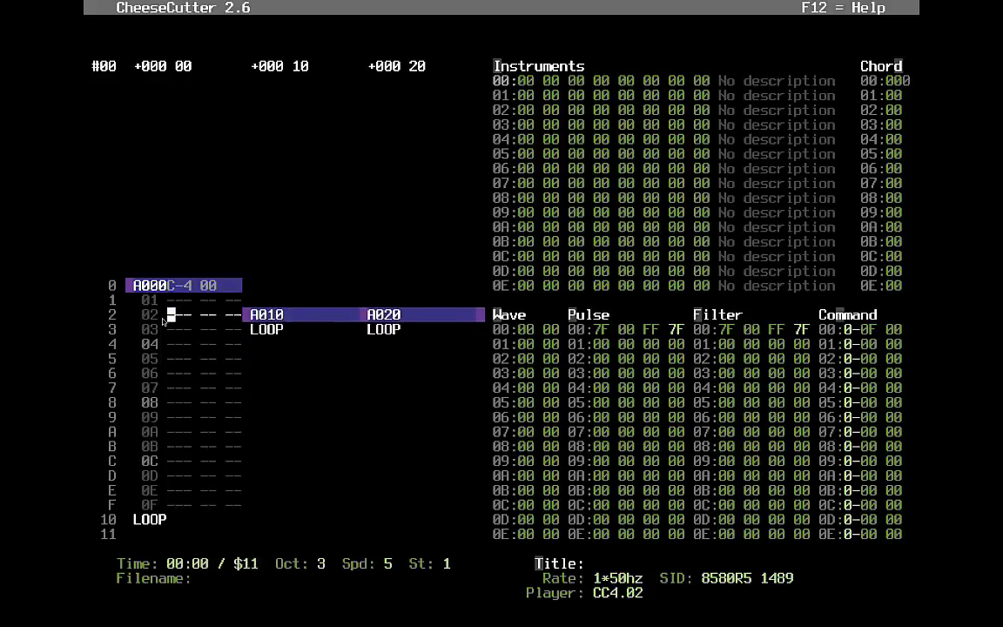
pyautogui.press('q')
pyautogui.press('Down')
pyautogui.press('q')
pyautogui.press('Down')
pyautogui.press('q')
pyautogui.press('Down')
pyautogui.press('q')
# Step: Return to the first row of sequence 00 and clear the test notes from all its rows
pyautogui.press('Up')
pyautogui.press('Up')
pyautogui.press('Up')
pyautogui.press('Up')
pyautogui.press('Up')
pyautogui.press('Up')
pyautogui.press('Up')
pyautogui.press('Up')
pyautogui.press('Up')
pyautogui.press('Delete')
pyautogui.press('Delete')
pyautogui.press('Delete')
pyautogui.press('Delete')
pyautogui.press('Delete')
pyautogui.press('Delete')
pyautogui.press('Delete')
pyautogui.press('Delete')
pyautogui.press('Delete')
pyautogui.press('Delete')
pyautogui.press('Delete')
pyautogui.press('Delete')
pyautogui.press('Delete')
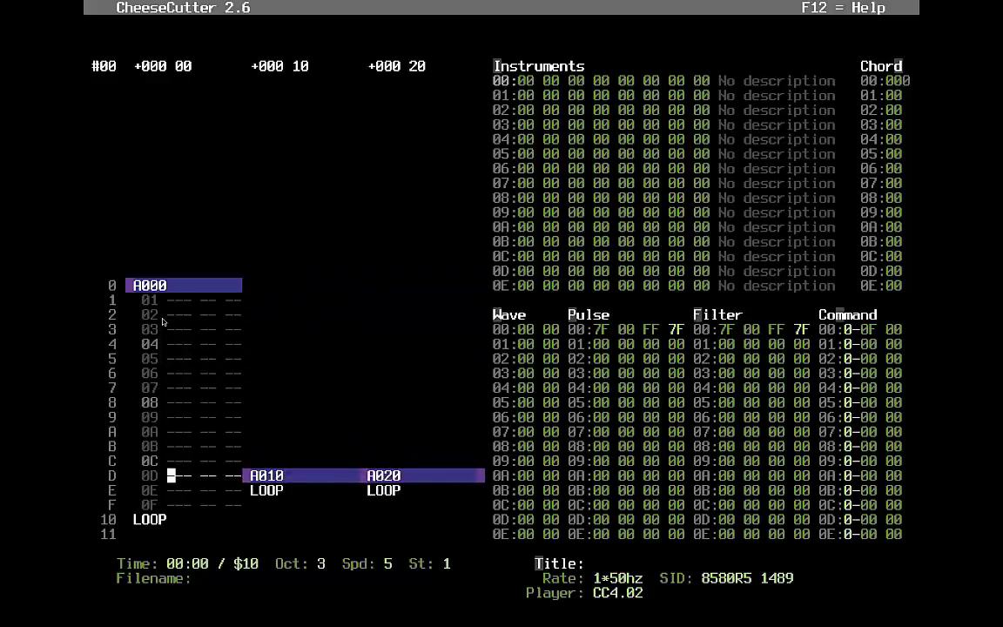
pyautogui.press('Delete')
pyautogui.press('Delete')
# Step: Expand sequence 00 in the first voice to 32 rows, 00 through 1F, and go to its last row
pyautogui.press('shift+Insert')
pyautogui.press('Down')
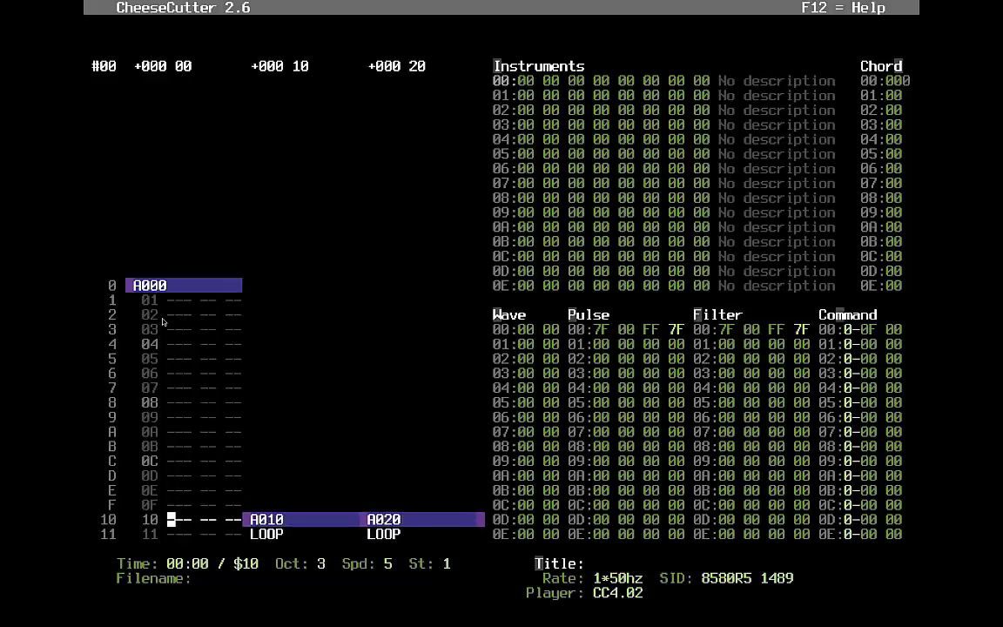
pyautogui.press('Down')
pyautogui.press('Down')
pyautogui.press('Down')
pyautogui.press('Down')
pyautogui.press('Down')
pyautogui.press('Down')
pyautogui.press('Down')
pyautogui.press('Down')
pyautogui.press('Down')
pyautogui.press('Down')
pyautogui.press('Down')
pyautogui.press('Down')
pyautogui.press('Down')
pyautogui.press('Down')
pyautogui.press('Down')
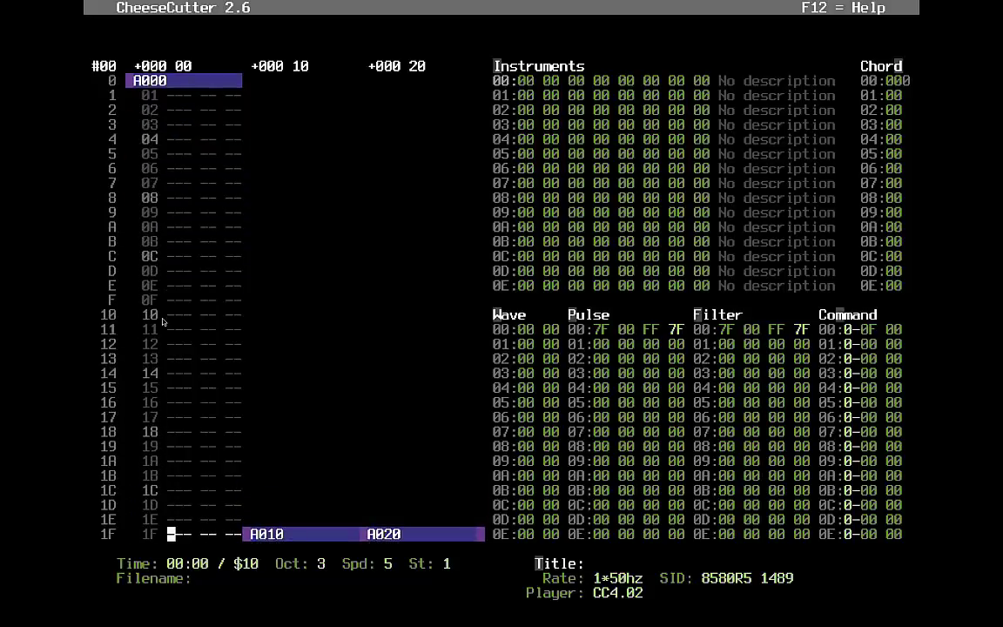
# Step: Look through all 32 rows of sequence 00 in the first voice, ending on its first row
pyautogui.press('Up')
pyautogui.press('Up')
pyautogui.press('Up')
pyautogui.press('Up')
pyautogui.press('Up')
pyautogui.press('Up')
pyautogui.press('Up')
pyautogui.press('Up')
pyautogui.press('Up')
pyautogui.press('Up')
pyautogui.press('Up')
pyautogui.press('Up')
pyautogui.press('Up')
pyautogui.press('Up')
pyautogui.press('Up')
pyautogui.press('Up')
pyautogui.press('Up')
pyautogui.press('Up')
pyautogui.press('Up')
pyautogui.press('Up')
pyautogui.press('Up')
pyautogui.press('Down')
pyautogui.press('Down')
pyautogui.press('Down')
pyautogui.press('Down')
pyautogui.press('Down')
pyautogui.press('Down')
pyautogui.press('Down')
pyautogui.press('Down')
pyautogui.press('Down')
pyautogui.press('Down')
pyautogui.press('Down')
pyautogui.press('Down')
pyautogui.press('Down')
pyautogui.press('Down')
pyautogui.press('Down')
pyautogui.press('Down')
pyautogui.press('Down')
pyautogui.press('Down')
pyautogui.press('Down')
pyautogui.press('Down')
pyautogui.press('Down')
pyautogui.press('Down')
pyautogui.press('Down')
pyautogui.press('Down')
pyautogui.press('Down')
pyautogui.press('Down')
pyautogui.press('Down')
pyautogui.press('Up')
pyautogui.press('Down')
pyautogui.press('Up')
pyautogui.press('Up')
pyautogui.press('Up')
pyautogui.press('Up')
pyautogui.press('Up')
pyautogui.press('Up')
pyautogui.press('Up')
pyautogui.press('Up')
pyautogui.press('Up')
pyautogui.press('Up')
pyautogui.press('Up')
pyautogui.press('Up')
pyautogui.press('Up')
pyautogui.press('Up')
pyautogui.press('Up')
pyautogui.press('Up')
pyautogui.press('Up')
pyautogui.press('Up')
pyautogui.press('Up')
pyautogui.press('Up')
pyautogui.press('Up')
pyautogui.press('Up')
pyautogui.press('Up')
pyautogui.press('Up')
pyautogui.press('Up')
pyautogui.press('Up')
pyautogui.press('Up')
pyautogui.press('Up')
pyautogui.press('Down')
pyautogui.press('Up')
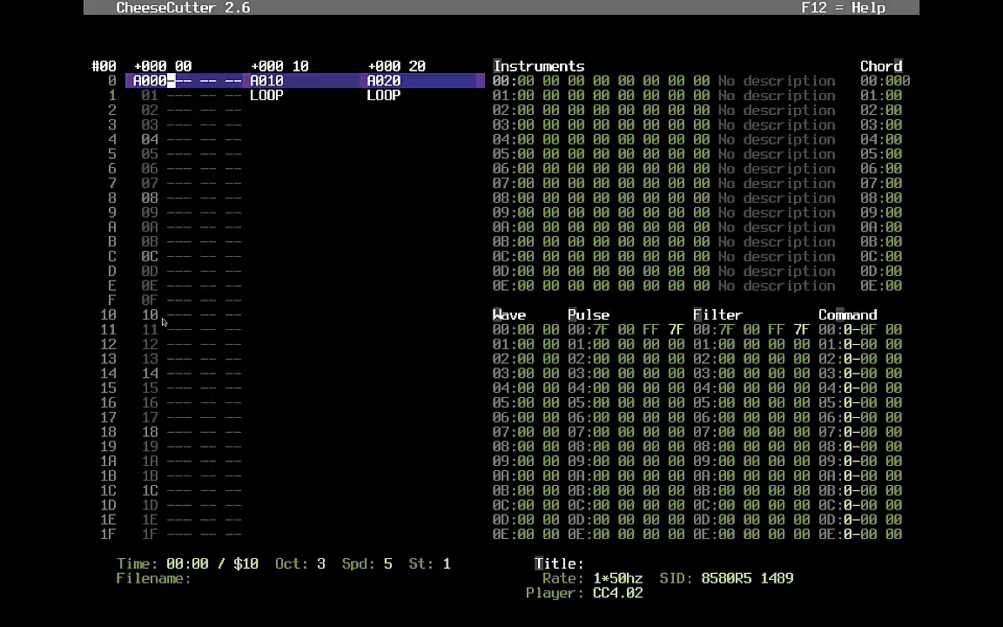
# Step: Assign sequence 04 to the first voice's first track entry and copy sequence 00 into it
pyautogui.press('F5')
pyautogui.write('4')
pyautogui.press('Return')
pyautogui.press('Left')
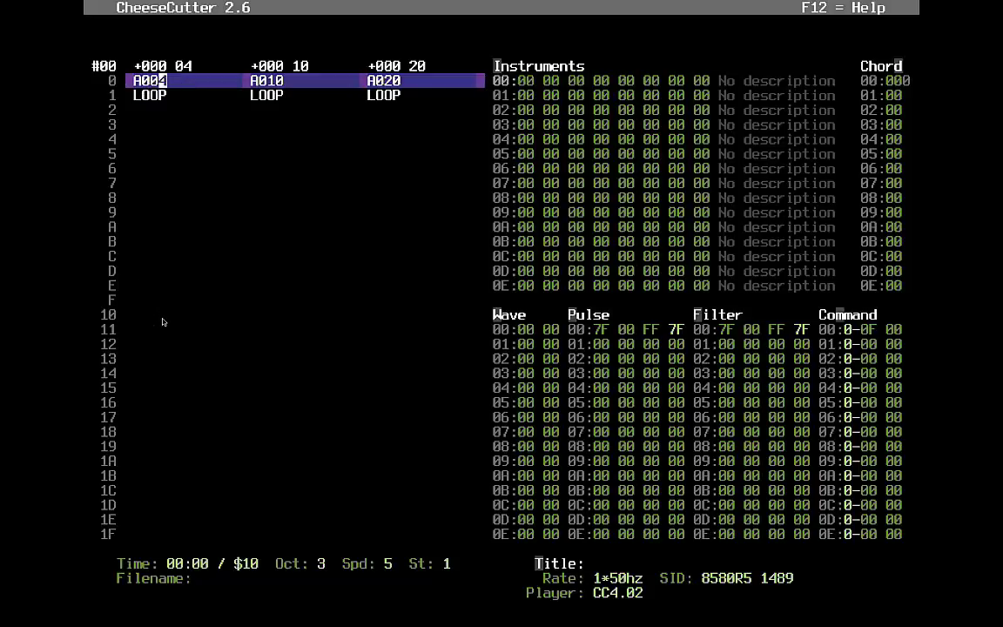
pyautogui.press('Right')
pyautogui.hotkey('alt', 'c')
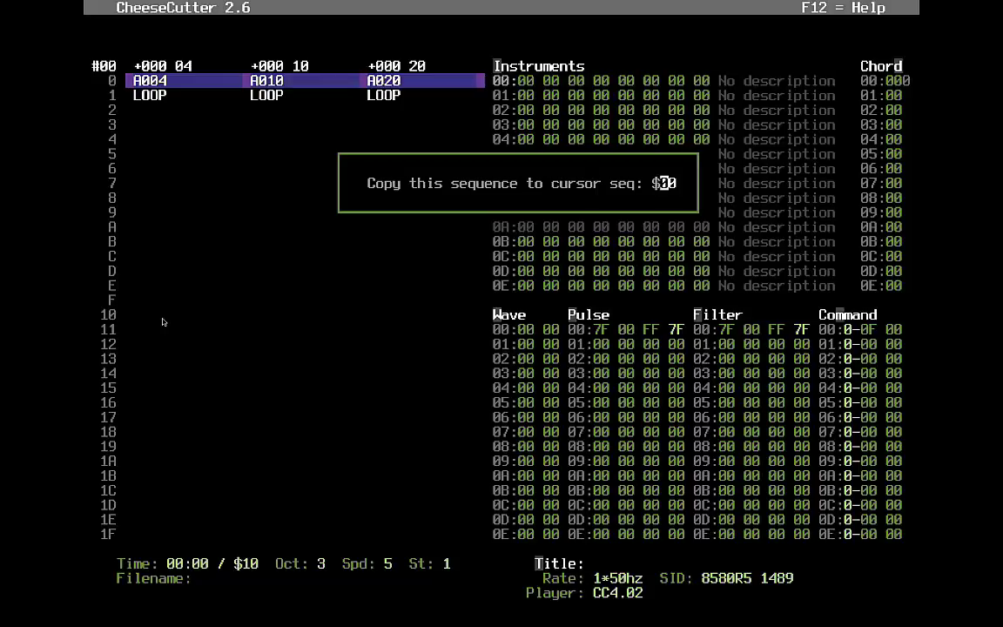
pyautogui.press('Return')
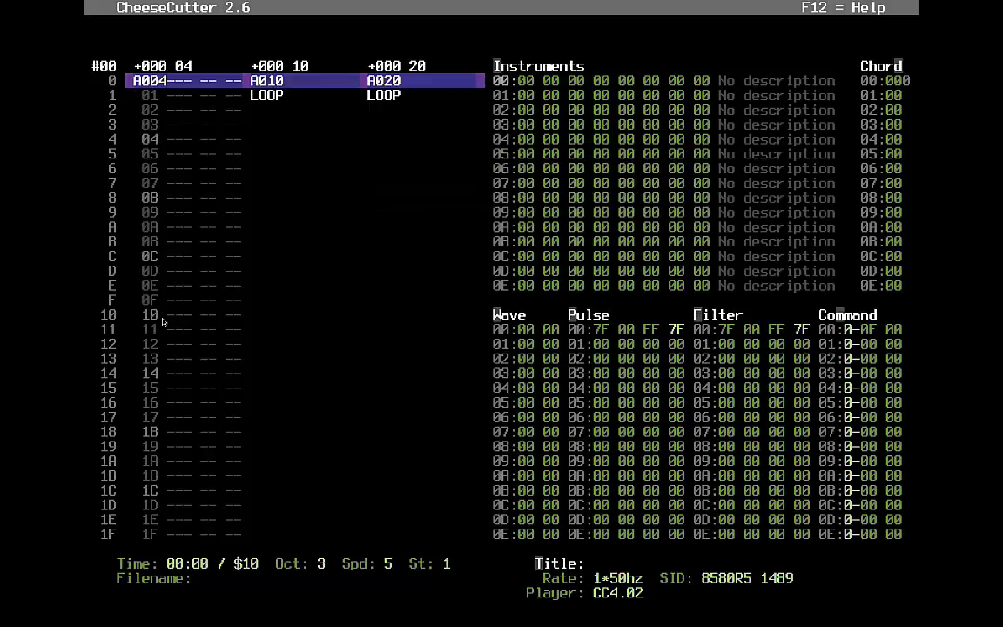
# Step: Look through the rows of sequence 04 in the first voice, from row 00 down to 1F and back
pyautogui.press('Down')
pyautogui.press('Down')
pyautogui.press('Down')
pyautogui.press('Down')
pyautogui.press('Down')
pyautogui.press('Down')
pyautogui.press('Down')
pyautogui.press('Down')
pyautogui.press('Down')
pyautogui.press('Down')
pyautogui.press('Down')
pyautogui.press('Down')
pyautogui.press('Down')
pyautogui.press('Down')
pyautogui.press('Down')
pyautogui.press('Down')
pyautogui.press('Down')
pyautogui.press('Down')
pyautogui.press('Down')
pyautogui.press('Down')
pyautogui.press('Down')
pyautogui.press('Down')
pyautogui.press('Down')
pyautogui.press('Down')
pyautogui.press('Down')
pyautogui.press('Down')
pyautogui.press('Down')
pyautogui.press('Down')
pyautogui.press('Down')
pyautogui.press('Down')
pyautogui.press('Down')
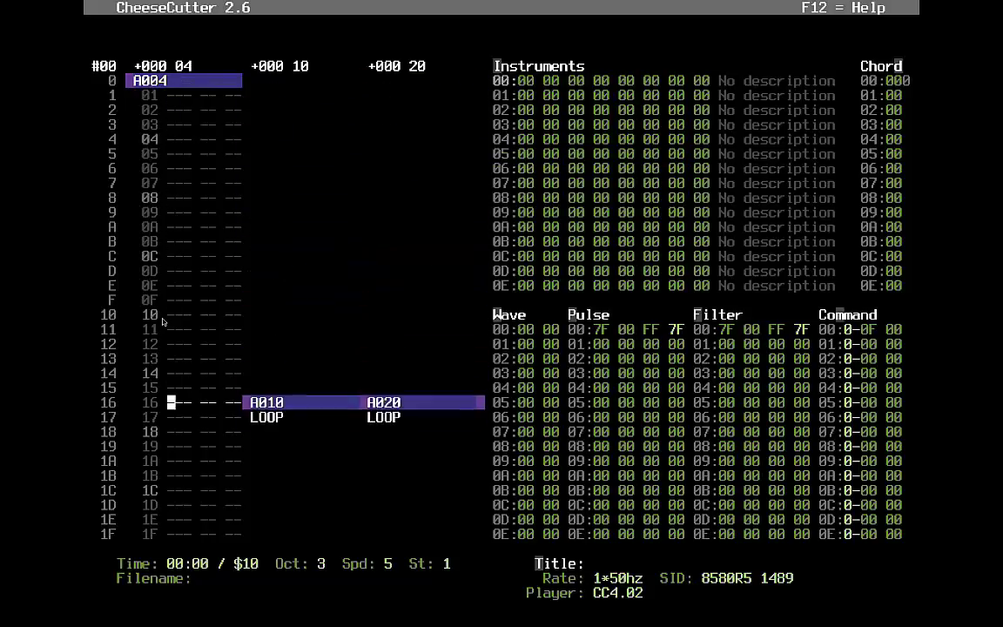
pyautogui.press('Up')
pyautogui.press('Up')
pyautogui.press('Up')
pyautogui.press('Up')
pyautogui.press('Up')
pyautogui.press('Up')
pyautogui.press('Up')
pyautogui.press('Up')
pyautogui.press('Up')
pyautogui.press('Up')
pyautogui.press('Up')
pyautogui.press('Up')
pyautogui.press('Up')
pyautogui.press('Up')
pyautogui.press('Up')
pyautogui.press('Up')
pyautogui.press('Up')
pyautogui.press('Up')
pyautogui.press('Up')
pyautogui.press('Up')
pyautogui.press('Up')
pyautogui.press('Up')
pyautogui.press('Up')
pyautogui.press('Up')
pyautogui.press('Up')
pyautogui.press('Up')
pyautogui.press('Up')
pyautogui.press('Up')
pyautogui.press('Up')
pyautogui.press('Up')
pyautogui.press('Up')
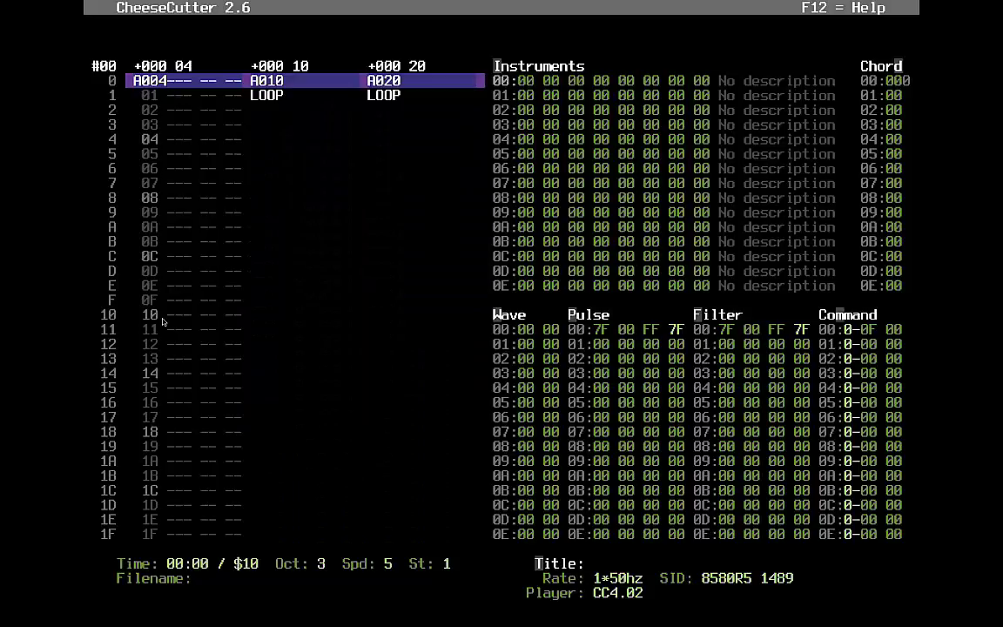
# Step: Copy sequence 00 into sequence 10 of the second voice and sequence 20 of the third voice
pyautogui.press('Tab')
pyautogui.hotkey('alt', 'c')
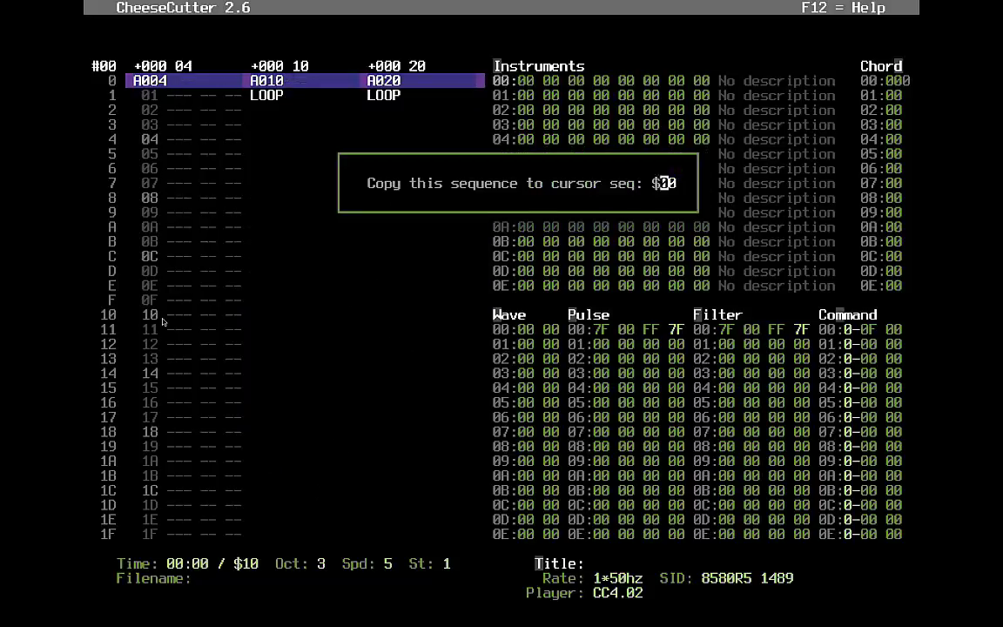
pyautogui.press('Return')
pyautogui.press('Tab')
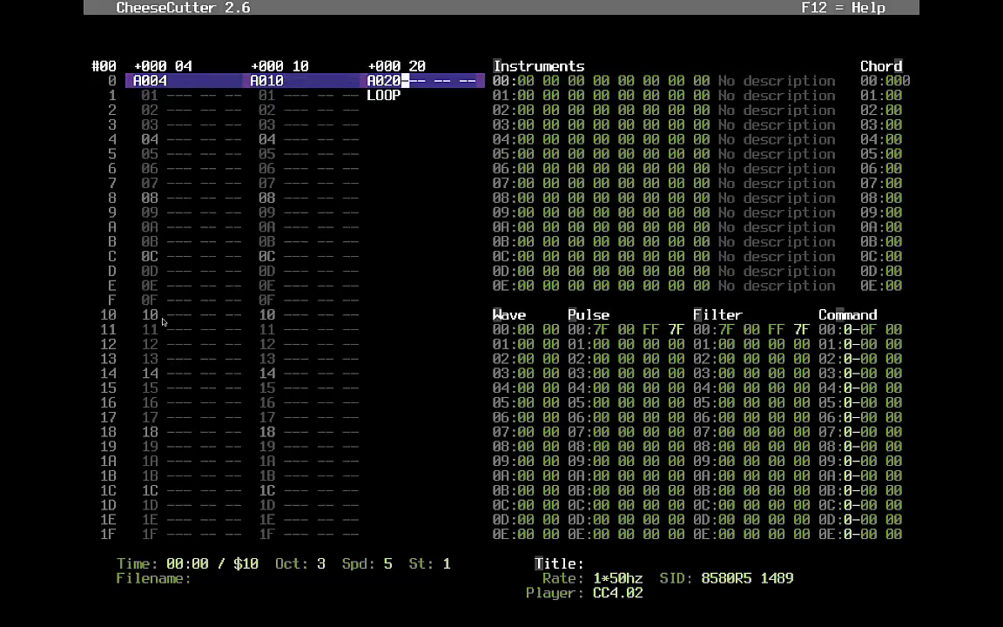
pyautogui.hotkey('ctrl', 'c')
pyautogui.press('Return')
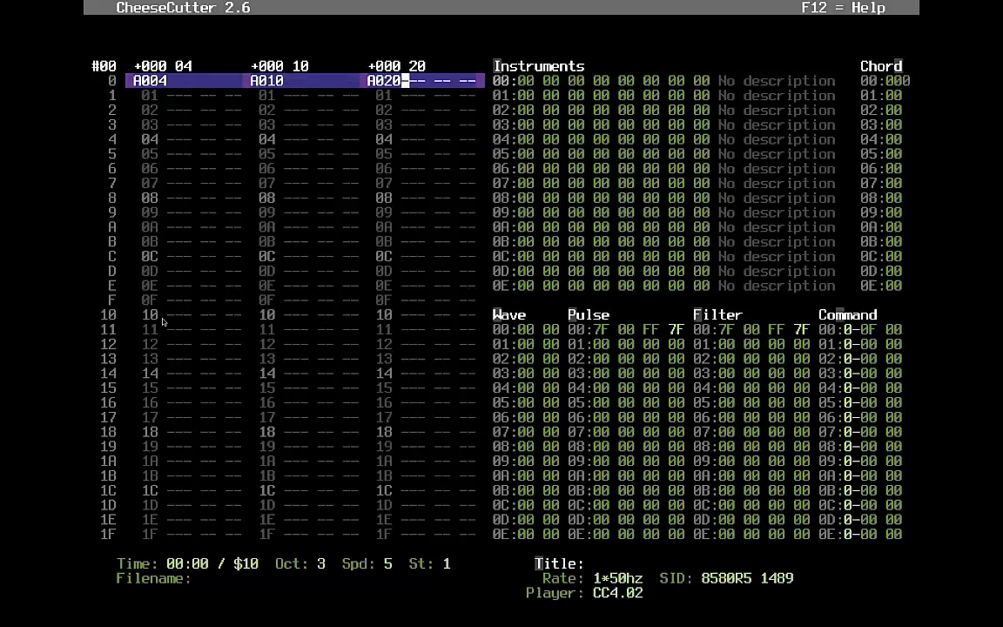
# Step: Look through the note, instrument and command columns of row 0, going from the third voice back to the first
pyautogui.press('Left')
pyautogui.press('Left')
pyautogui.press('Left')
pyautogui.press('Left')
pyautogui.press('Left')
pyautogui.press('Left')
pyautogui.press('Left')
pyautogui.press('Left')
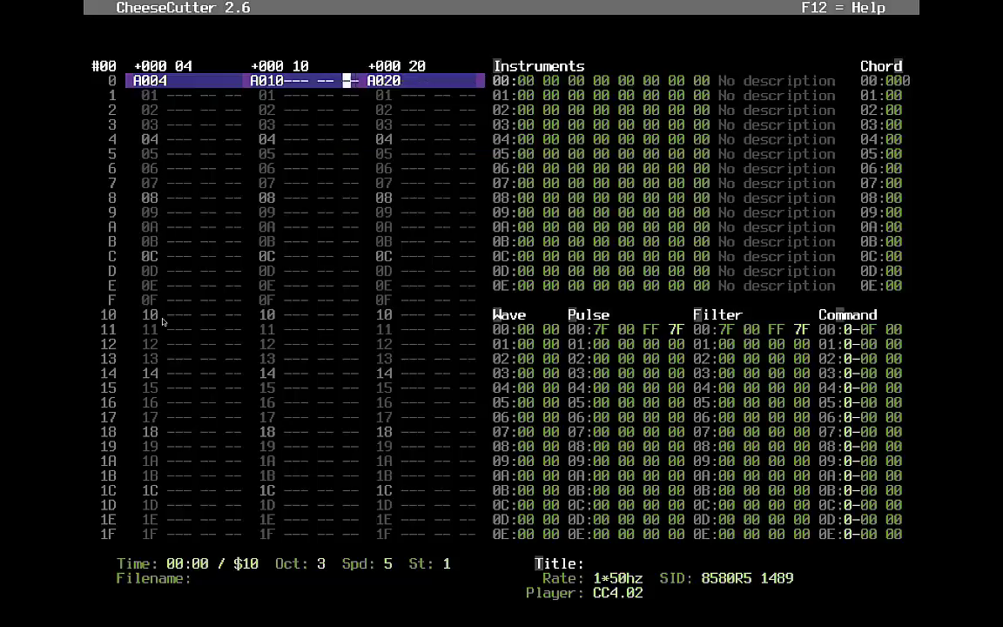
pyautogui.press('Left')
pyautogui.press('Left')
pyautogui.press('Right')
pyautogui.press('Right')
pyautogui.press('Right')
pyautogui.press('Right')
pyautogui.press('Right')
pyautogui.press('Right')
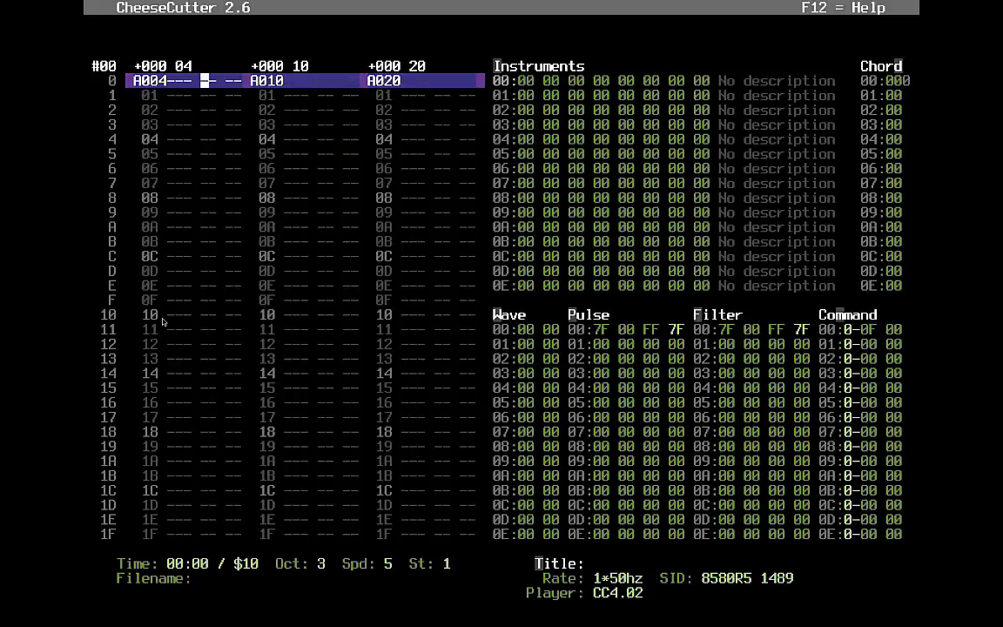
# Step: Examine the first voice's note, instrument and command fields on row 0 in both directions, ending in the second voice
pyautogui.press('Left')
pyautogui.press('Left')
pyautogui.press('Left')
pyautogui.press('Left')
pyautogui.press('Left')
pyautogui.press('Left')
pyautogui.press('Left')
pyautogui.press('Right')
pyautogui.press('Right')
pyautogui.press('Left')
pyautogui.press('Left')
pyautogui.press('Right')
pyautogui.press('Right')
pyautogui.press('Right')
pyautogui.press('Right')
pyautogui.press('Right')
pyautogui.press('Right')
pyautogui.press('Right')
pyautogui.press('Right')
pyautogui.press('Right')
pyautogui.press('Right')
pyautogui.press('Right')
pyautogui.press('Left')
pyautogui.press('Left')
pyautogui.press('Left')
pyautogui.press('Left')
pyautogui.press('Left')
pyautogui.press('Left')
pyautogui.press('Left')
pyautogui.press('Left')
pyautogui.press('Left')
pyautogui.press('Left')
pyautogui.press('Right')
pyautogui.press('Right')
pyautogui.press('Right')
pyautogui.press('Right')
pyautogui.press('Right')
pyautogui.press('Right')
pyautogui.press('Right')
pyautogui.press('Right')
pyautogui.press('Right')
pyautogui.press('Right')
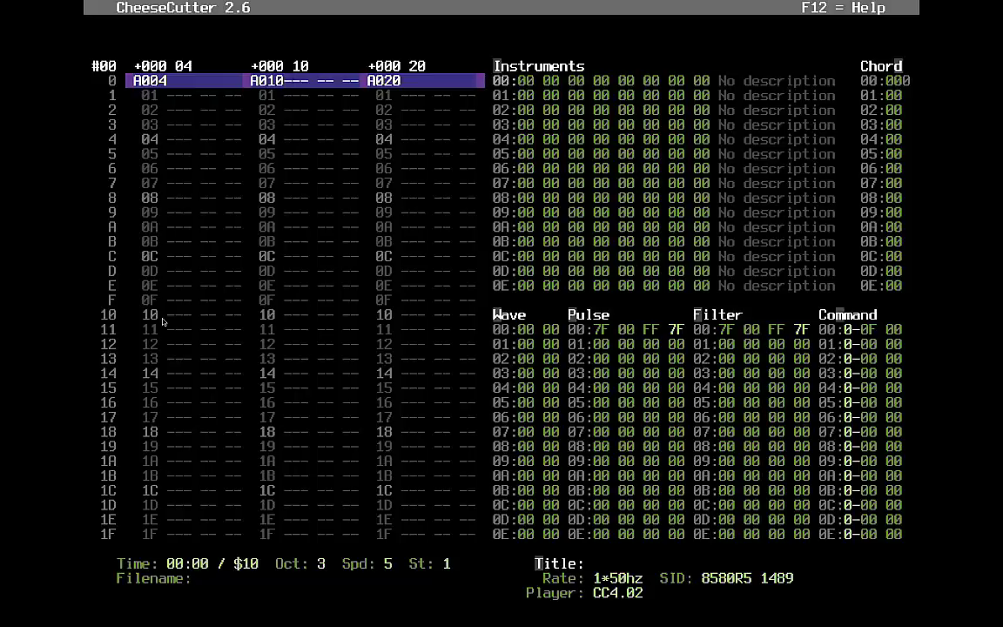
# Step: Examine the second and third voices' fields on row 0, ending on the first voice's last command digit
pyautogui.press('Right')
pyautogui.press('Right')
pyautogui.press('Right')
pyautogui.press('Right')
pyautogui.press('Right')
pyautogui.press('Right')
pyautogui.press('Right')
pyautogui.press('Left')
pyautogui.press('Left')
pyautogui.press('Left')
pyautogui.press('Left')
pyautogui.press('Left')
pyautogui.press('Right')
pyautogui.press('Right')
pyautogui.press('Right')
pyautogui.press('Right')
pyautogui.press('Right')
pyautogui.press('Left')
pyautogui.press('Left')
pyautogui.press('Left')
pyautogui.press('Left')
pyautogui.press('Left')
pyautogui.press('Left')
pyautogui.press('Left')
pyautogui.press('Left')
pyautogui.press('Right')
pyautogui.press('Right')
pyautogui.press('Left')
pyautogui.press('Left')
pyautogui.press('Left')
pyautogui.press('Left')
pyautogui.press('Left')
pyautogui.press('Left')
pyautogui.press('Left')
pyautogui.press('Left')
pyautogui.press('Left')
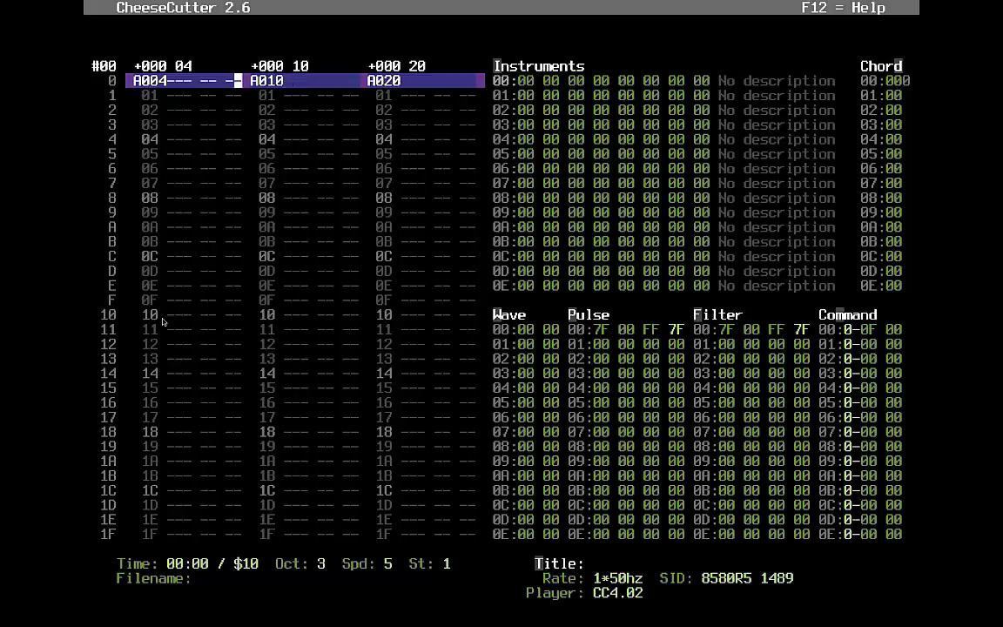
# Step: Look through the second voice's first rows and then across its columns on row 0
pyautogui.press('Right')
pyautogui.press('Down')
pyautogui.press('Down')
pyautogui.press('Up')
pyautogui.press('Up')
pyautogui.press('Right')
pyautogui.press('Right')
pyautogui.press('Right')
pyautogui.press('Right')
pyautogui.press('Right')
pyautogui.press('Right')
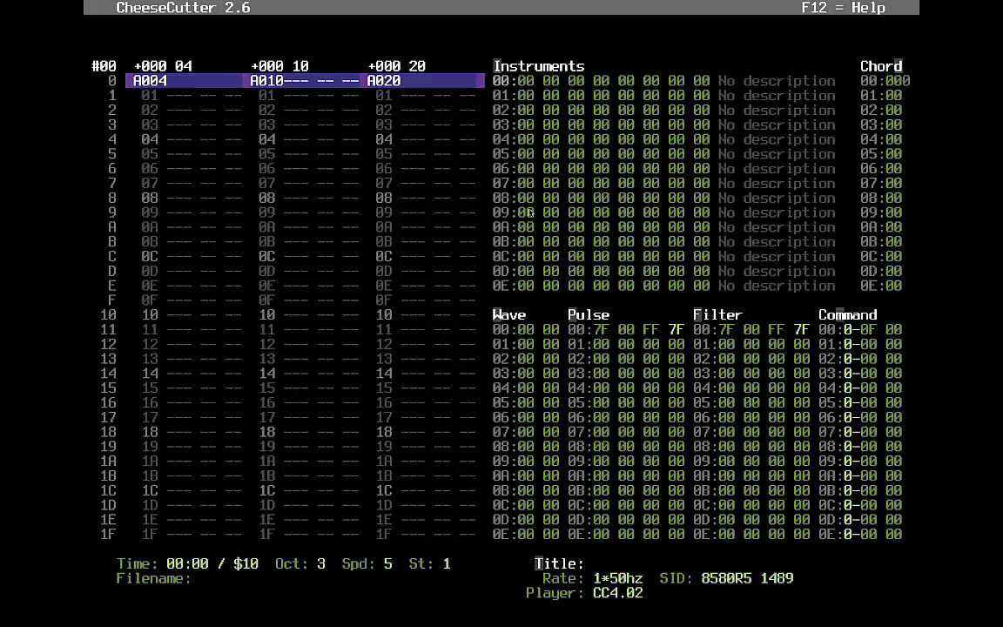
# Step: Visit the wave table's first row, cycle through the neighbouring areas and go to instrument row 0D
pyautogui.click(523, 329)
pyautogui.press('Tab')
pyautogui.press('Tab')
pyautogui.press('Tab')
pyautogui.click(519, 270)
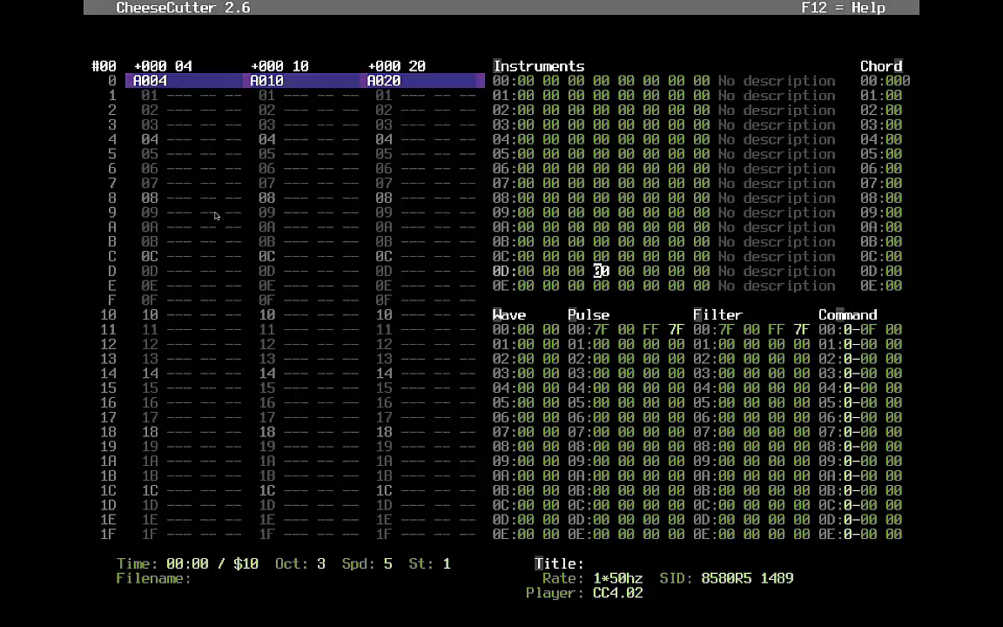
# Step: Switch directly between the filter and instrument tables, then cycle onward to the second voice
pyautogui.hotkey('alt', 'f')
pyautogui.hotkey('alt', 'i')
pyautogui.hotkey('alt', 'f')
pyautogui.press('Tab')
pyautogui.press('Tab')
pyautogui.press('Tab')
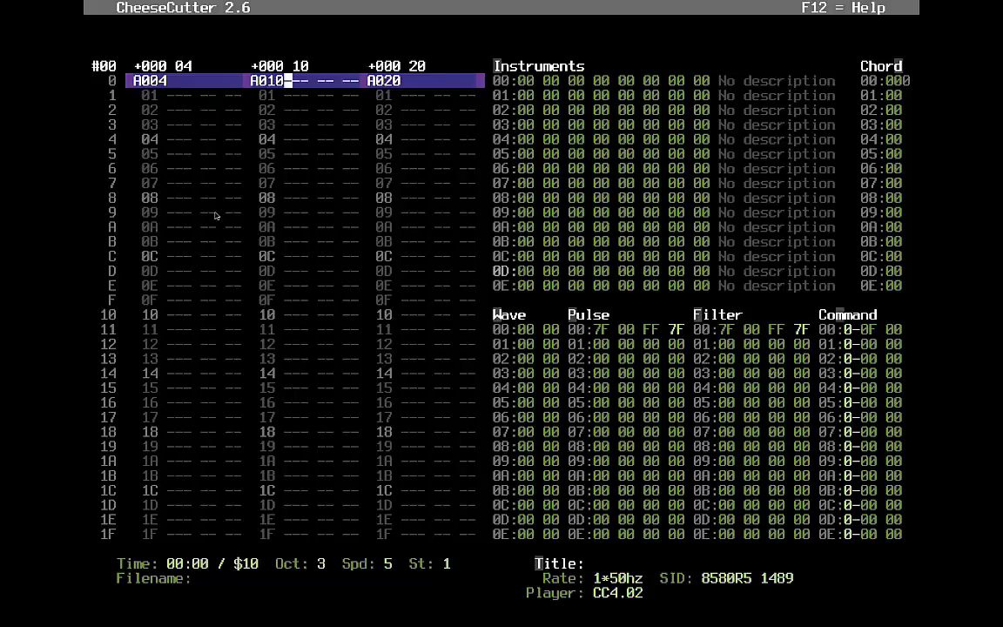
# Step: Cycle through the wave, pulse and filter tables to the command table and look at its first rows
pyautogui.press('Tab')
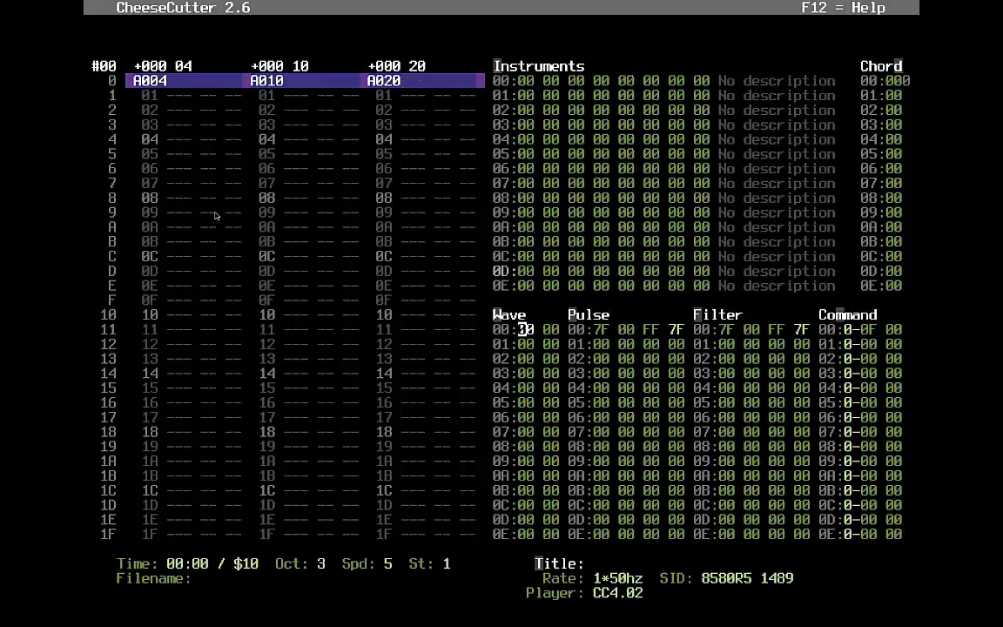
pyautogui.press('Tab')
pyautogui.press('Tab')
pyautogui.press('Tab')
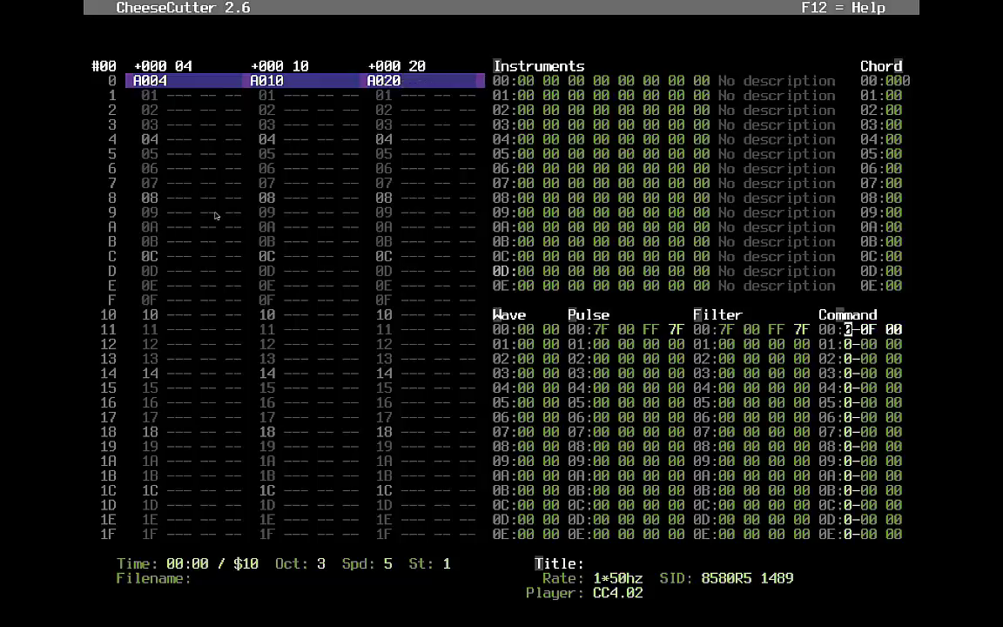
pyautogui.press('Down')
pyautogui.press('Up')
pyautogui.press('Left')
# Step: Place the cursor on row 01 of the first voice and move across its columns
pyautogui.click(185, 99)
pyautogui.press('Left')
pyautogui.press('Left')
pyautogui.press('Left')
pyautogui.press('Left')
pyautogui.press('Left')
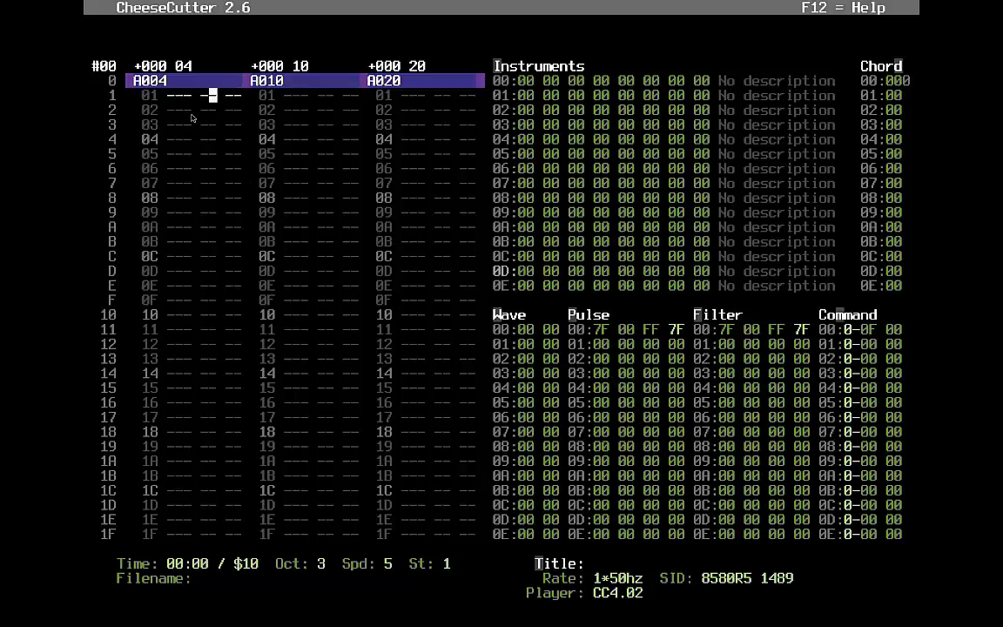
# Step: Cycle through the voices and all of the sound tables in turn
pyautogui.press('Tab')
pyautogui.press('Tab')
pyautogui.press('Tab')
pyautogui.press('Tab')
pyautogui.press('Tab')
pyautogui.press('Tab')
pyautogui.press('Tab')
pyautogui.press('Tab')
pyautogui.press('Tab')
pyautogui.press('Tab')
# Step: Jump to the instrument table and move to the first byte of instrument 03
pyautogui.hotkey('alt', 'i')
pyautogui.press('Up')
pyautogui.press('Up')
pyautogui.press('Up')
pyautogui.press('Up')
pyautogui.press('Up')
pyautogui.press('Up')
pyautogui.press('Up')
pyautogui.press('Up')
pyautogui.press('Up')
pyautogui.press('Up')
pyautogui.press('Left')
pyautogui.press('Left')
pyautogui.press('Left')
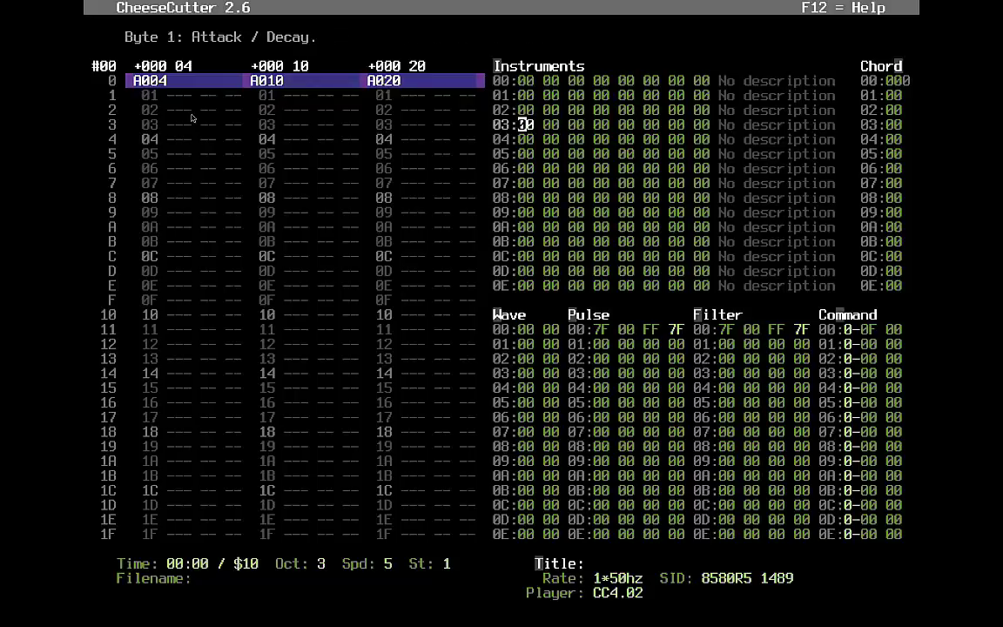
# Step: Show the description of instrument 03's first byte, then jump to the first row of the command table
pyautogui.press('Return')
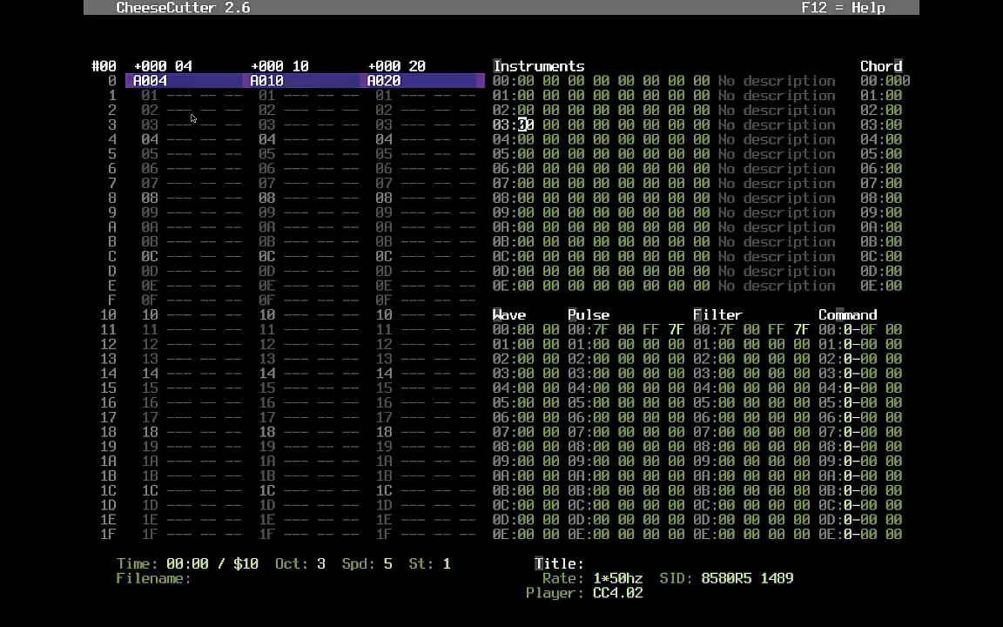
pyautogui.press('Return')
pyautogui.hotkey('alt', 'm')
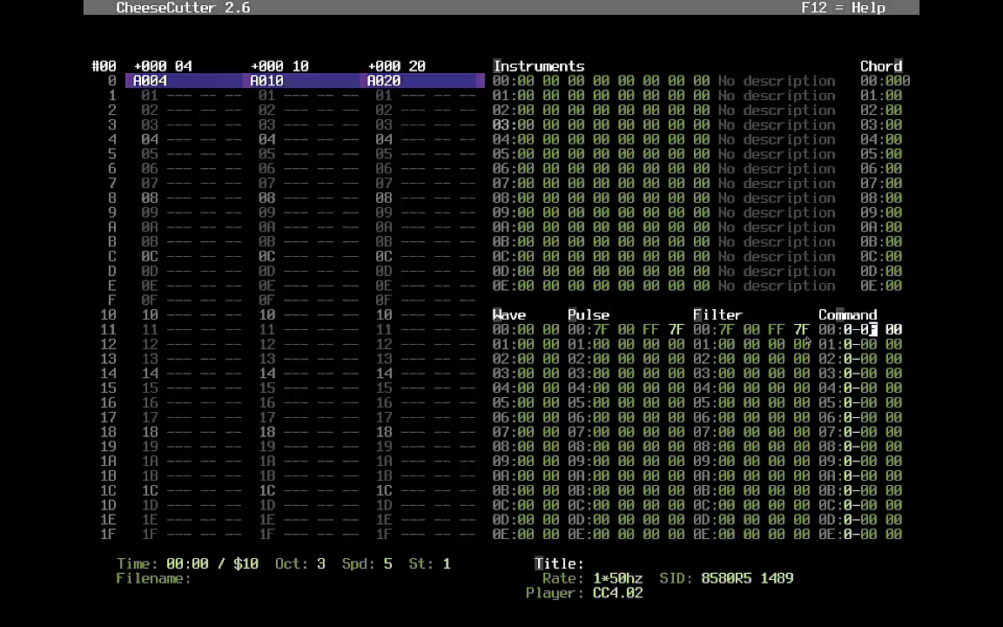
# Step: Jump directly to the chord, wave, pulse, filter and command tables, and cycle on to the filter table's first row
pyautogui.hotkey('alt', 'd')
pyautogui.hotkey('alt', 'w')
pyautogui.hotkey('alt', 'p')
pyautogui.hotkey('alt', 'f')
pyautogui.hotkey('alt', 'm')
pyautogui.press('Tab')
pyautogui.press('Tab')
pyautogui.press('Tab')
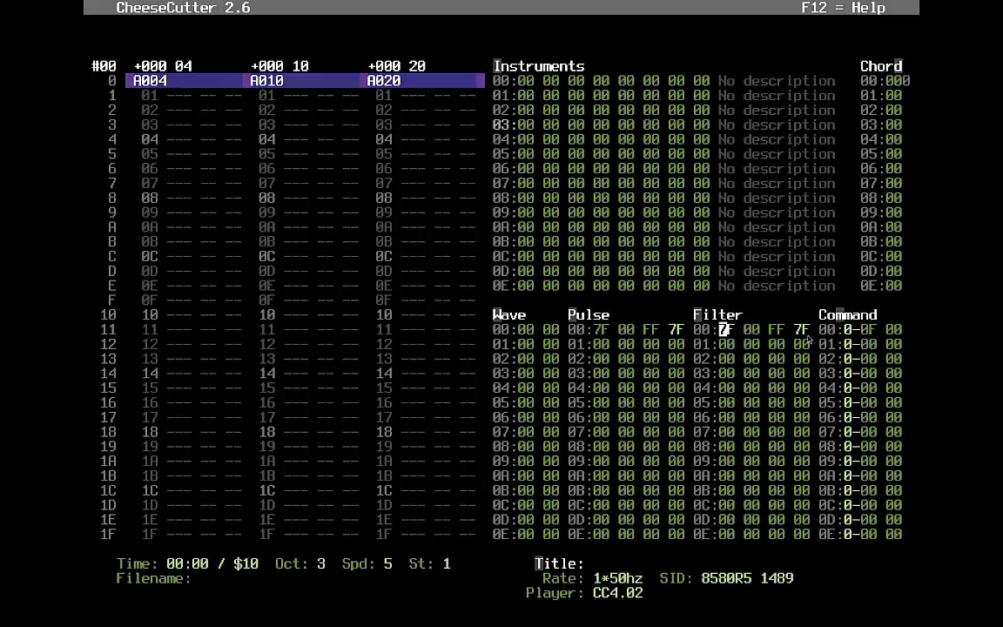
# Step: Cycle two tables past the filter table and move the cursor down four rows
pyautogui.press('Tab')
pyautogui.press('Tab')
pyautogui.press('Down')
pyautogui.press('Down')
pyautogui.press('Down')
pyautogui.press('Down')
# Step: Jump to the instrument table and move to the Sustain / Release byte of instrument 06
pyautogui.hotkey('alt', 'i')
pyautogui.press('Up')
pyautogui.press('Up')
pyautogui.press('Up')
pyautogui.press('Down')
pyautogui.press('Down')
pyautogui.press('Down')
pyautogui.press('Down')
pyautogui.press('Down')
pyautogui.press('Down')
pyautogui.press('Right')
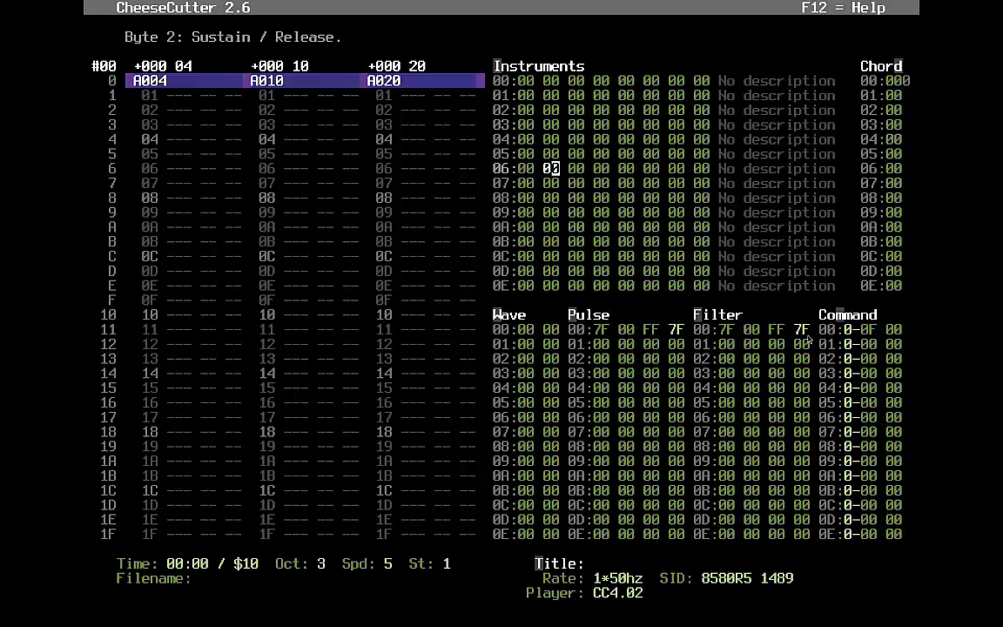
# Step: Step back and forth through instrument 06's bytes to read their descriptions, returning to the Attack / Decay byte
pyautogui.press('Left')
pyautogui.press('Right')
pyautogui.press('Right')
pyautogui.press('Right')
pyautogui.press('Right')
pyautogui.press('Right')
pyautogui.press('Left')
pyautogui.press('Left')
pyautogui.press('Left')
pyautogui.press('Left')
pyautogui.press('Left')
pyautogui.press('Right')
pyautogui.press('Left')
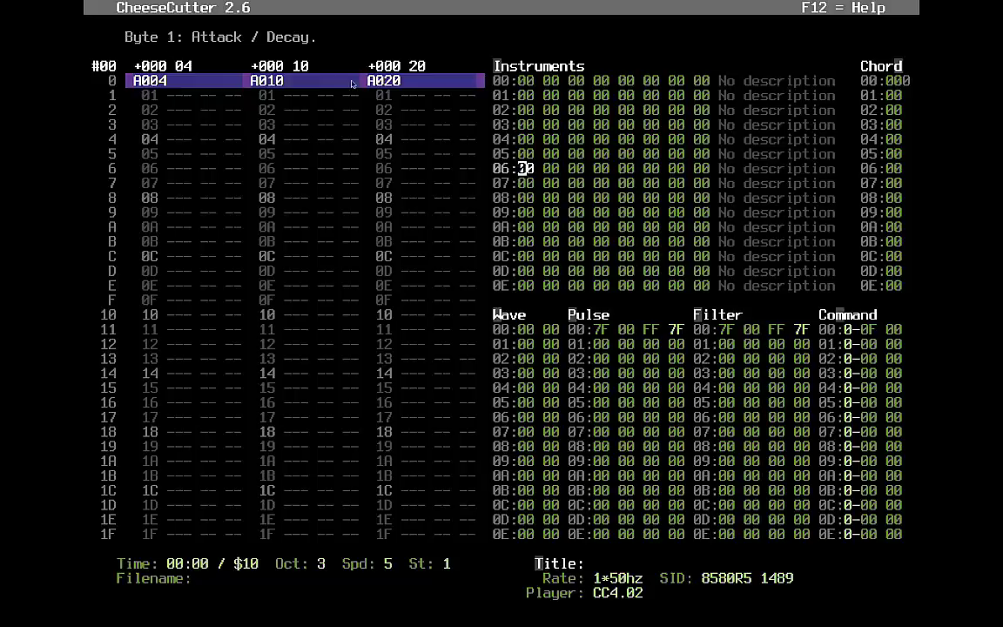
# Step: Move between the attack and decay digits of instrument 06's first byte
pyautogui.click(522, 169)
pyautogui.press('Right')
pyautogui.press('Left')
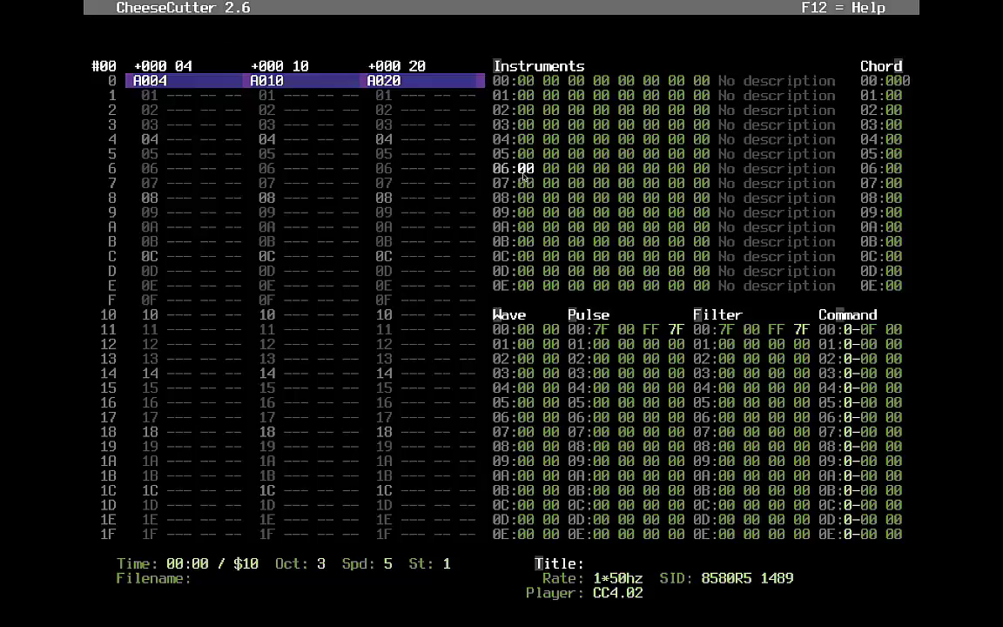
pyautogui.press('Right')
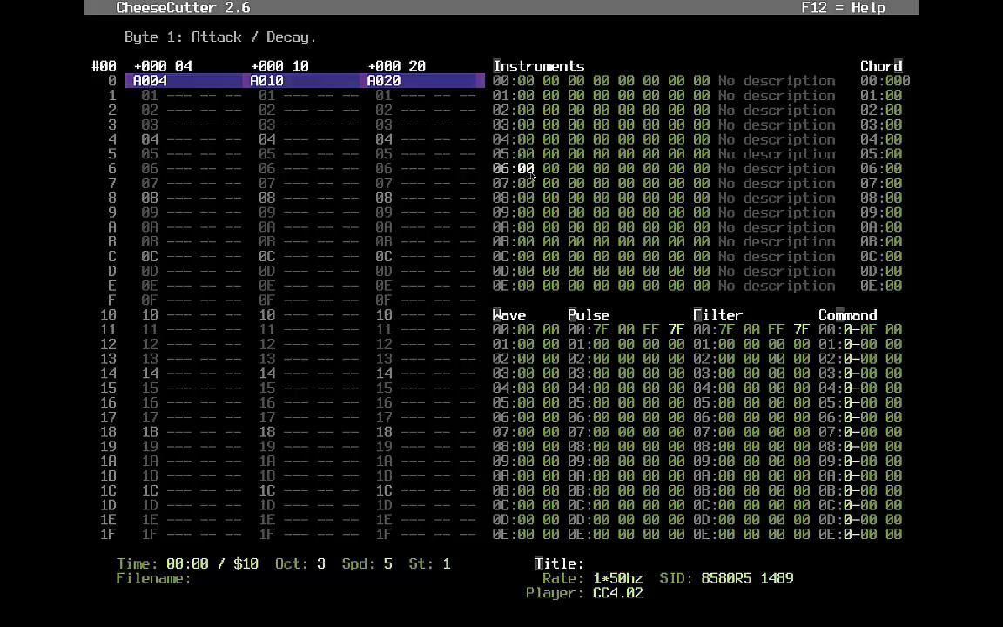
# Step: Examine the byte descriptions along instrument 06's row, moving forward across the row and back again
pyautogui.write('00 0')
pyautogui.press('Right')
pyautogui.press('Right')
pyautogui.press('Right')
pyautogui.press('Right')
pyautogui.press('Right')
pyautogui.press('Right')
pyautogui.press('Right')
pyautogui.press('Left')
pyautogui.press('Left')
pyautogui.press('Left')
pyautogui.press('Left')
pyautogui.press('Left')
pyautogui.press('Left')
pyautogui.press('Left')
pyautogui.press('Left')
pyautogui.press('Left')
pyautogui.press('Left')
pyautogui.press('Right')
pyautogui.press('Right')
# Step: Move up to the Attack / Decay byte of instrument 01
pyautogui.press('Up')
pyautogui.press('Up')
pyautogui.press('Up')
pyautogui.press('Left')
pyautogui.press('Up')
pyautogui.press('Up')
pyautogui.press('Right')
pyautogui.press('Left')
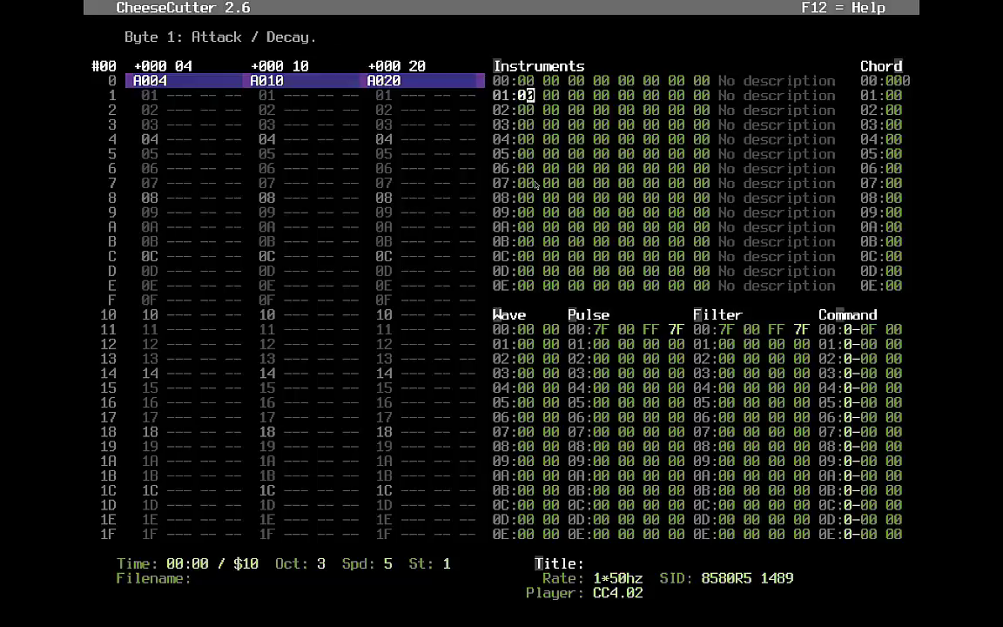
# Step: Move along instrument 01 past byte 3 to the Hard Restart waveform byte
pyautogui.press('Right')
pyautogui.press('Right')
pyautogui.press('Right')
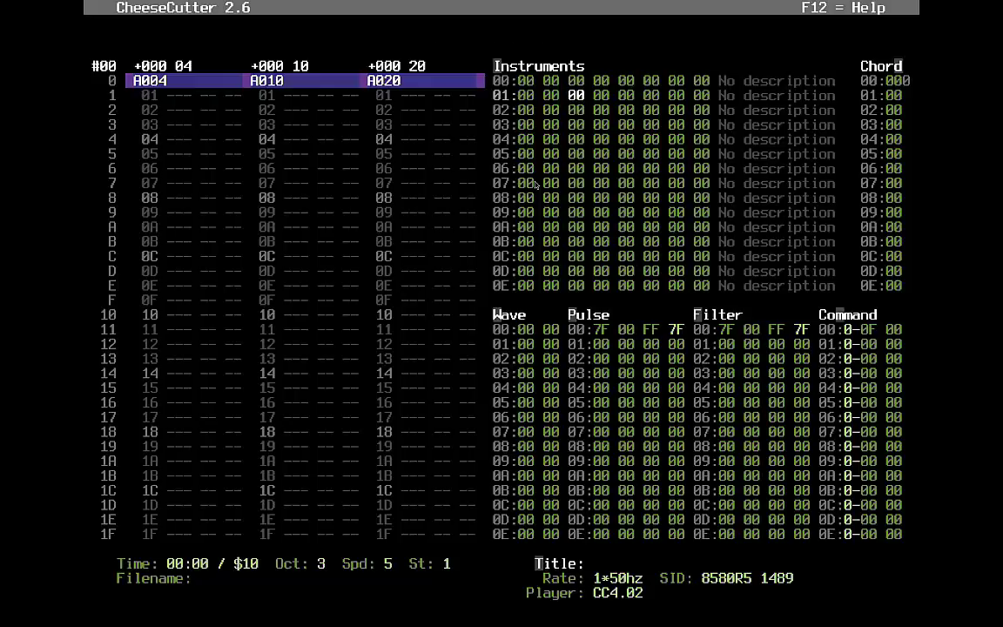
pyautogui.press('Right')
pyautogui.press('Left')
pyautogui.press('Right')
pyautogui.press('Left')
pyautogui.press('Right')
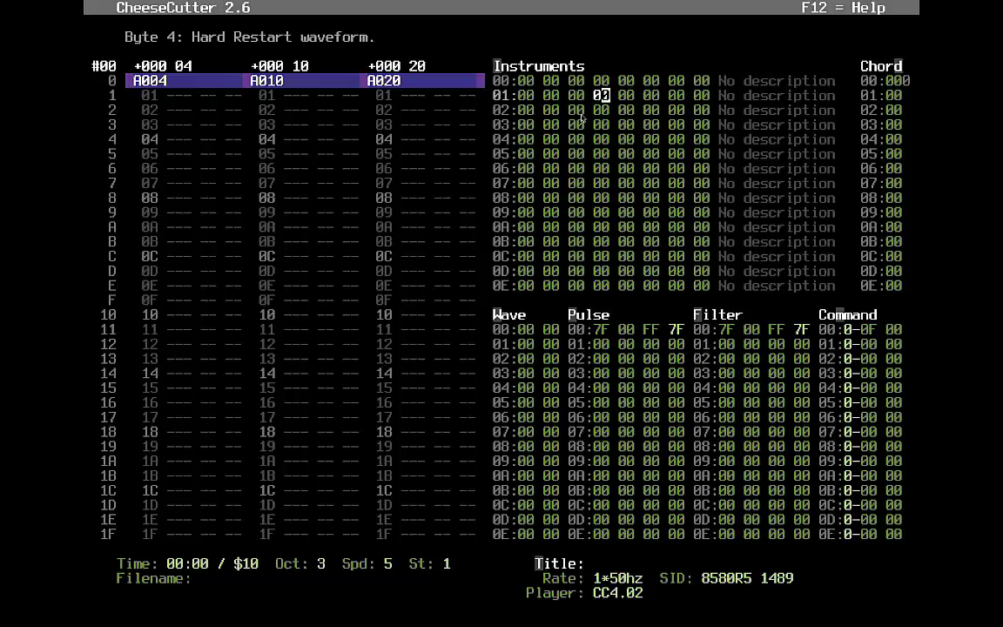
# Step: Compare the descriptions of instrument 01's restart type / arpeggio speed byte and Hard Restart waveform byte
pyautogui.press('Left')
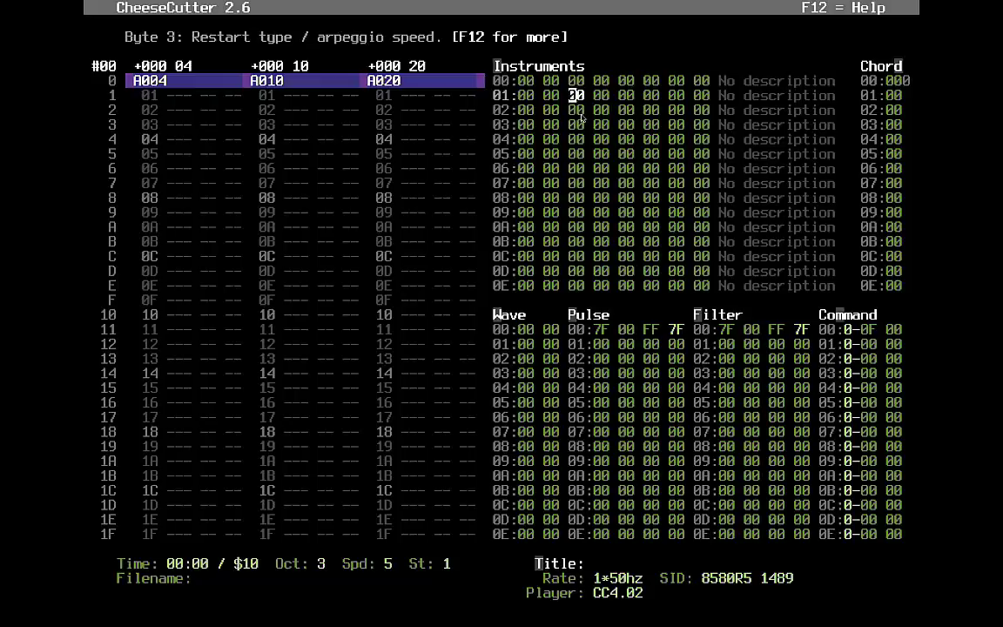
pyautogui.press('Right')
pyautogui.press('Right')
pyautogui.press('Right')
pyautogui.press('Left')
pyautogui.press('Left')
pyautogui.press('Right')
pyautogui.press('Right')
pyautogui.press('Left')
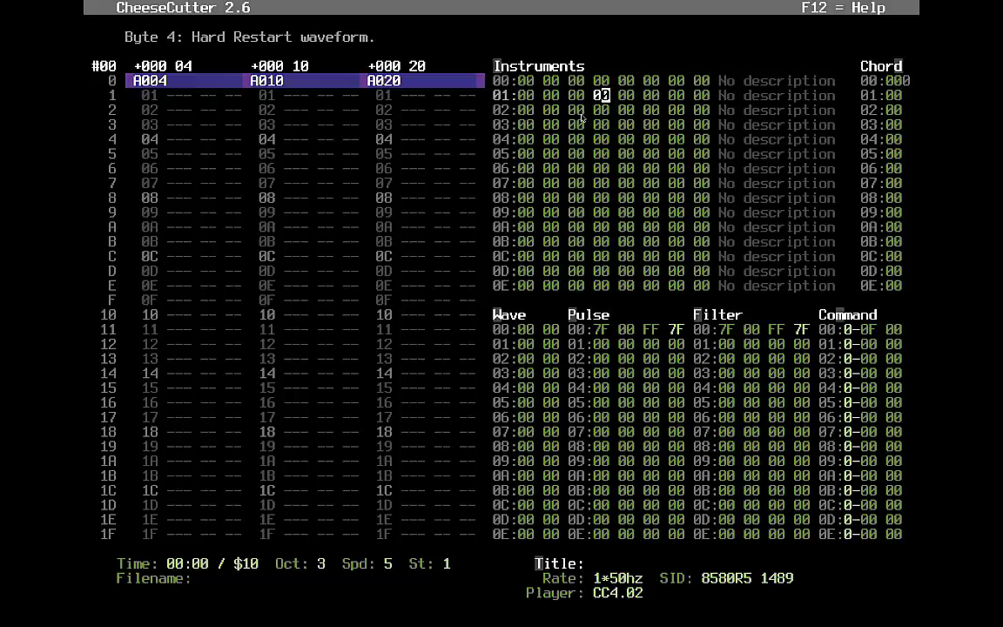
# Step: Set instrument 01's Filter Table pointer, byte 5, to 04
pyautogui.press('Right')
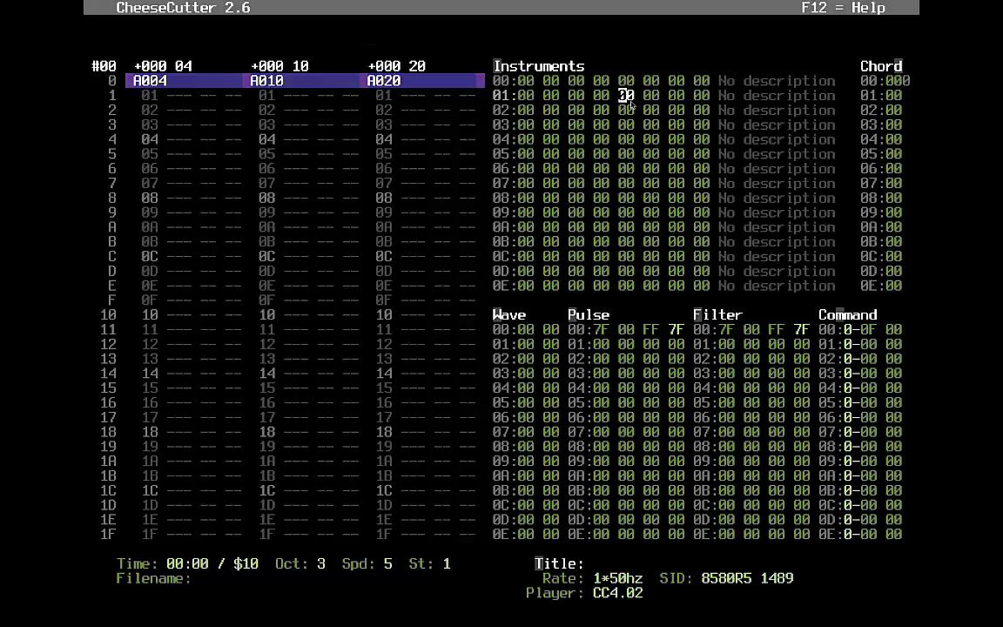
pyautogui.write('04')
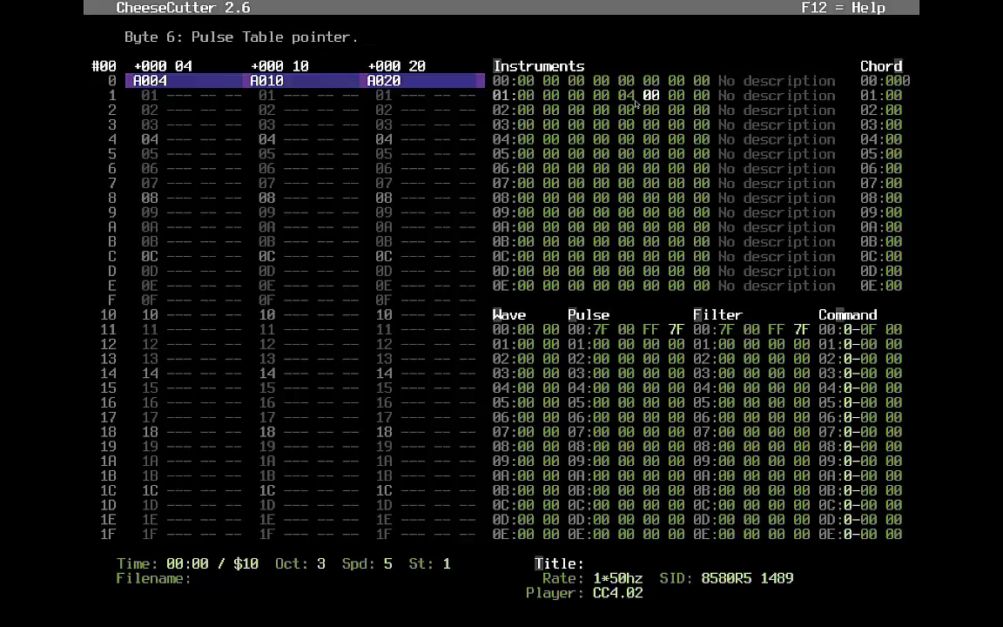
pyautogui.click(632, 97)
# Step: Jump to the filter table and move down to row 04, the row instrument 01 points to
pyautogui.click(744, 411)
pyautogui.press('Left')
pyautogui.hotkey('alt', 'f')
pyautogui.press('Down')
pyautogui.press('Down')
pyautogui.press('Down')
pyautogui.press('Down')
# Step: Examine the descriptions of all four bytes in filter table row 04, ending on byte 4
pyautogui.press('Right')
pyautogui.press('Right')
pyautogui.press('Right')
pyautogui.press('Right')
pyautogui.press('Right')
pyautogui.press('Right')
pyautogui.press('Left')
pyautogui.press('Left')
pyautogui.press('Left')
pyautogui.press('Left')
pyautogui.press('Left')
pyautogui.press('Left')
pyautogui.press('Right')
pyautogui.press('Right')
pyautogui.press('Right')
pyautogui.press('Right')
pyautogui.press('Right')
pyautogui.press('Right')
pyautogui.press('Right')
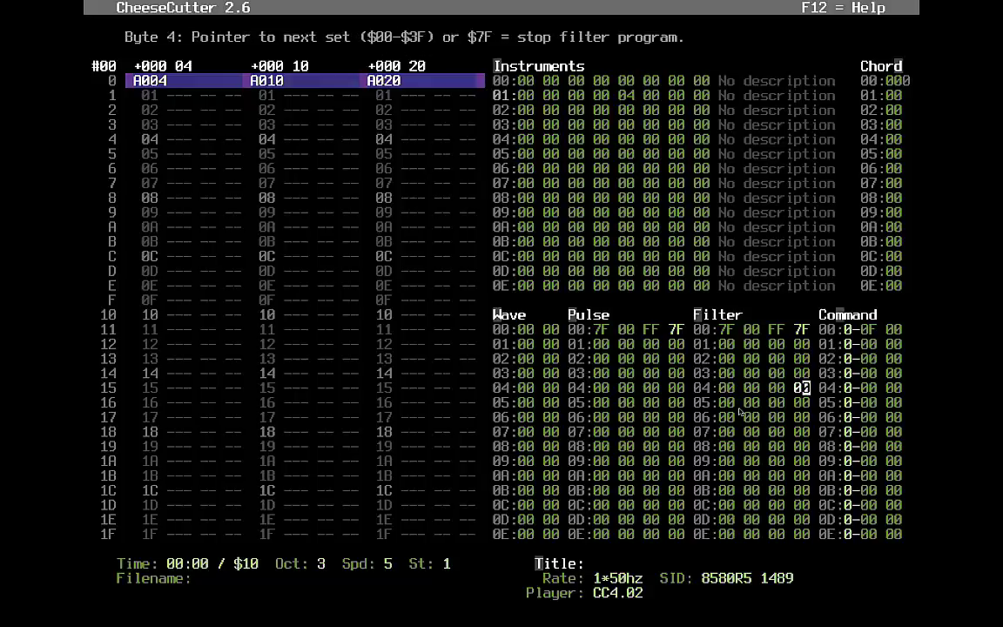
# Step: Review bytes 3 and 4 of filter row 04 again and finish on its resonance and channel mask byte
pyautogui.press('Left')
pyautogui.press('Left')
pyautogui.press('Left')
pyautogui.press('Right')
pyautogui.press('Right')
pyautogui.press('Down')
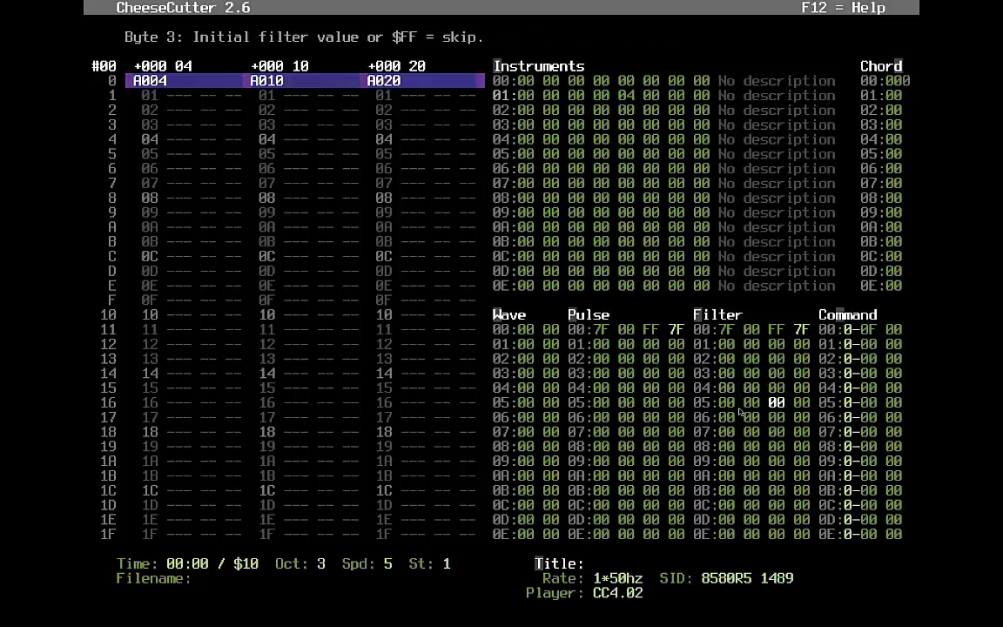
pyautogui.press('Up')
pyautogui.press('Right')
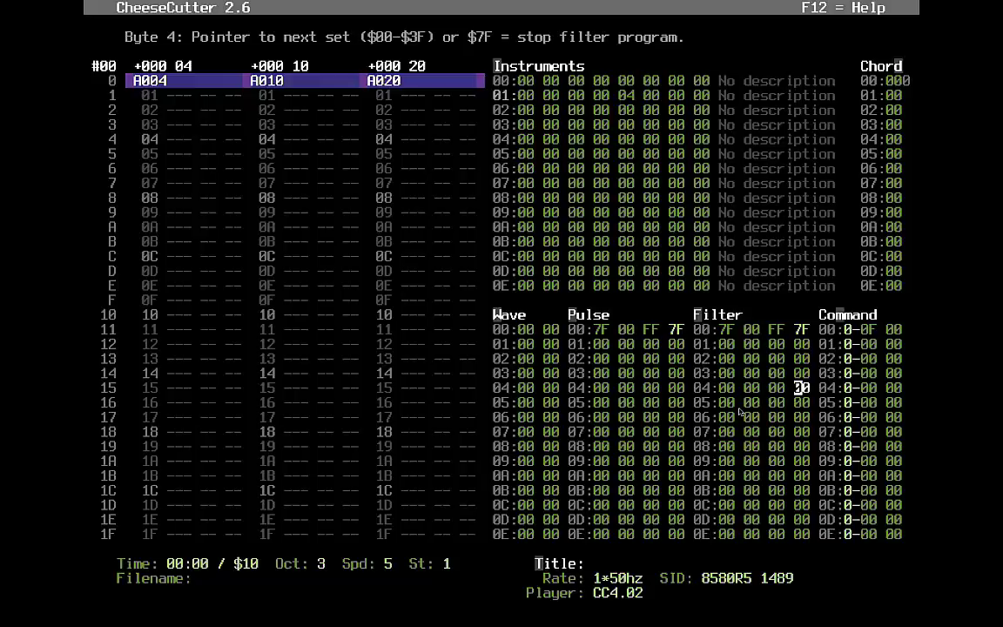
pyautogui.press('Left')
pyautogui.press('Left')
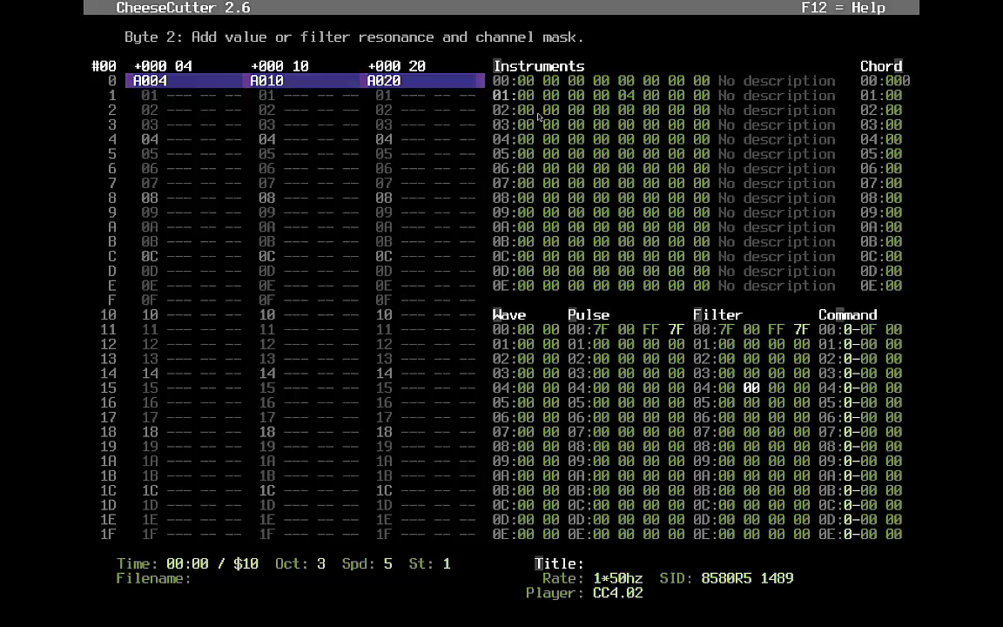
# Step: Return to instrument 01's Attack / Decay byte and view the instrument table's help page
pyautogui.hotkey('alt', 'i')
pyautogui.press('Left')
pyautogui.press('Left')
pyautogui.press('Left')
pyautogui.press('Left')
pyautogui.press('Left')
pyautogui.press('Up')
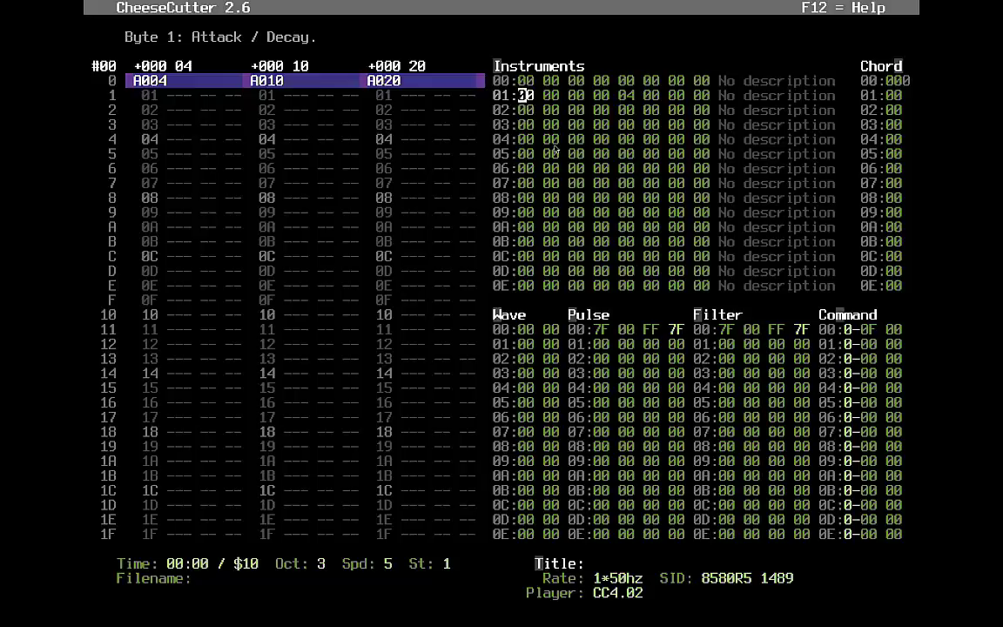
pyautogui.press('F12')
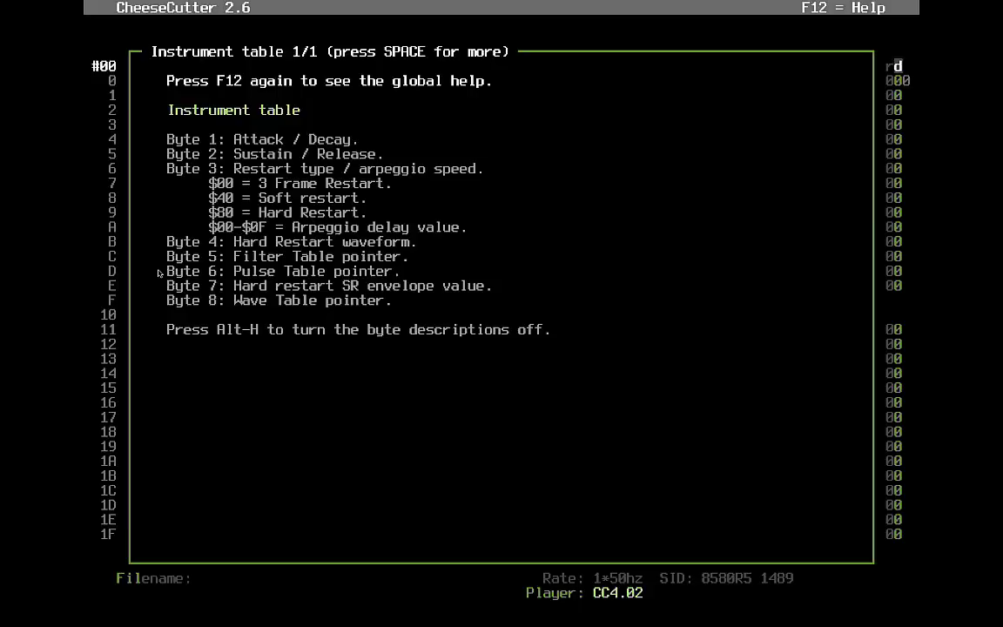
pyautogui.press('Escape')
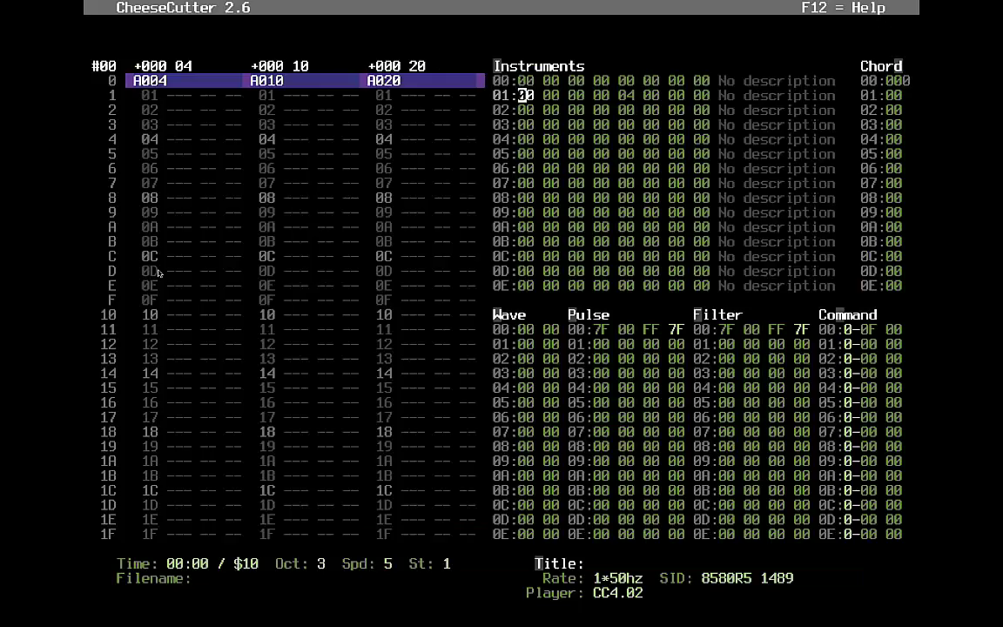
# Step: Pass through the filter and command tables to wave table row 01 and view the wave table's help page
pyautogui.hotkey('alt', 'f')
pyautogui.press('Left')
pyautogui.press('Right')
pyautogui.press('Left')
pyautogui.hotkey('alt', 'm')
pyautogui.press('Tab')
pyautogui.press('Down')
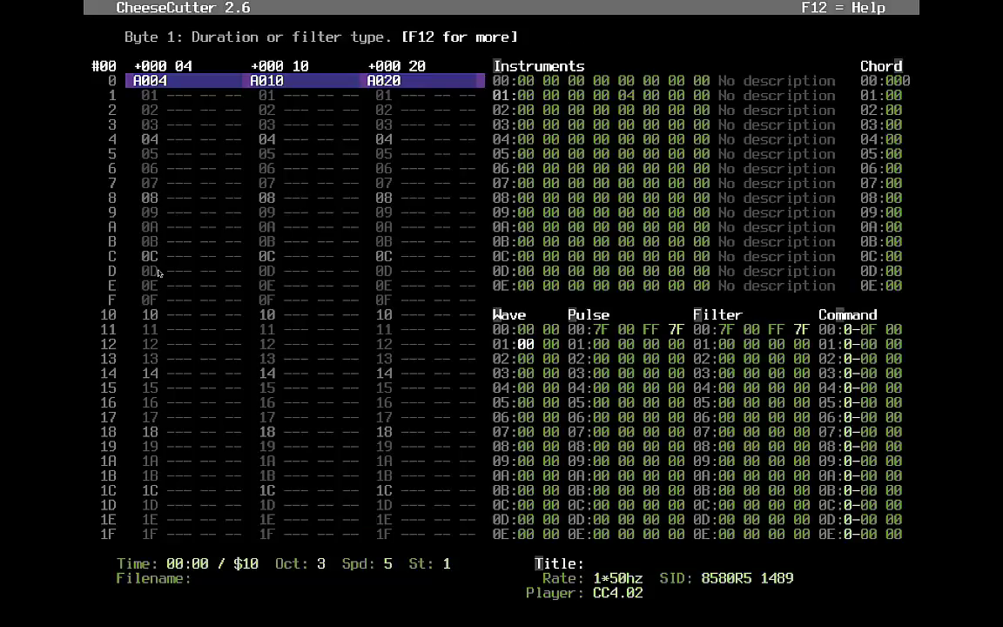
pyautogui.press('F12')
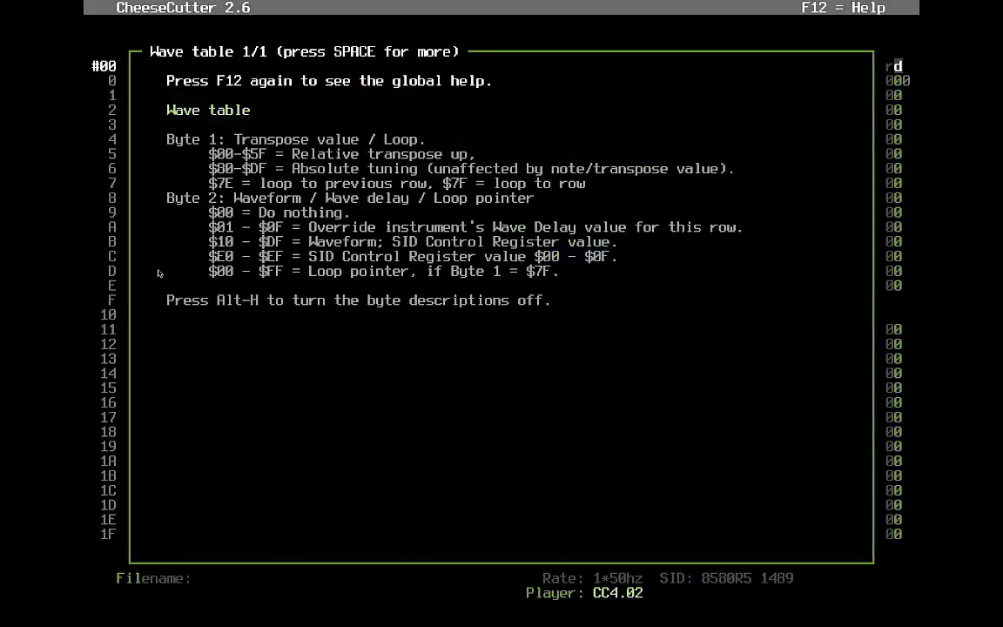
pyautogui.press('Escape')
# Step: Go to the pulse table, view its help page, and move down to row 02
pyautogui.press('Tab')
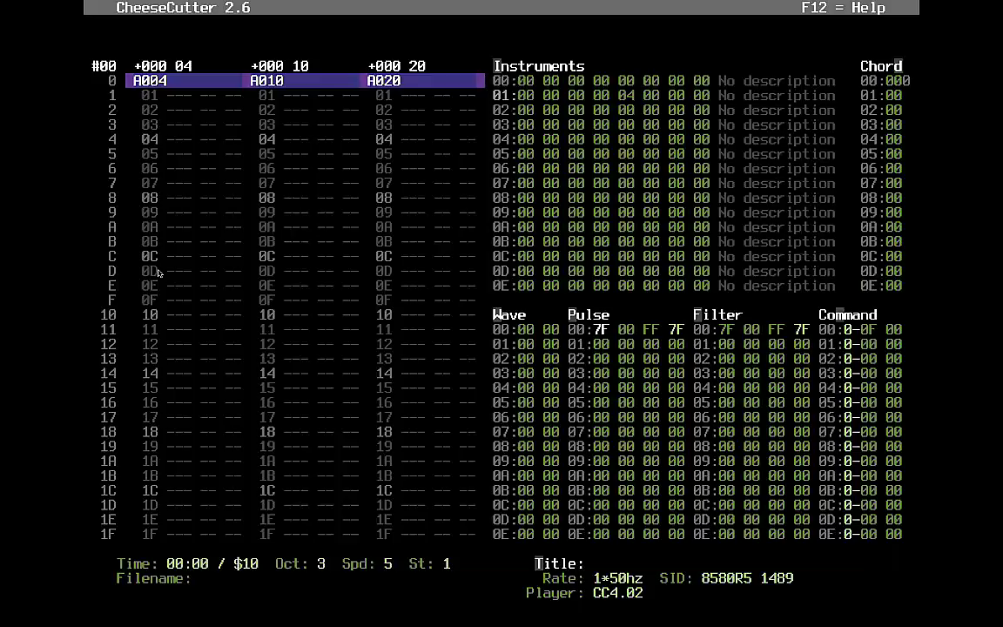
pyautogui.press('F12')
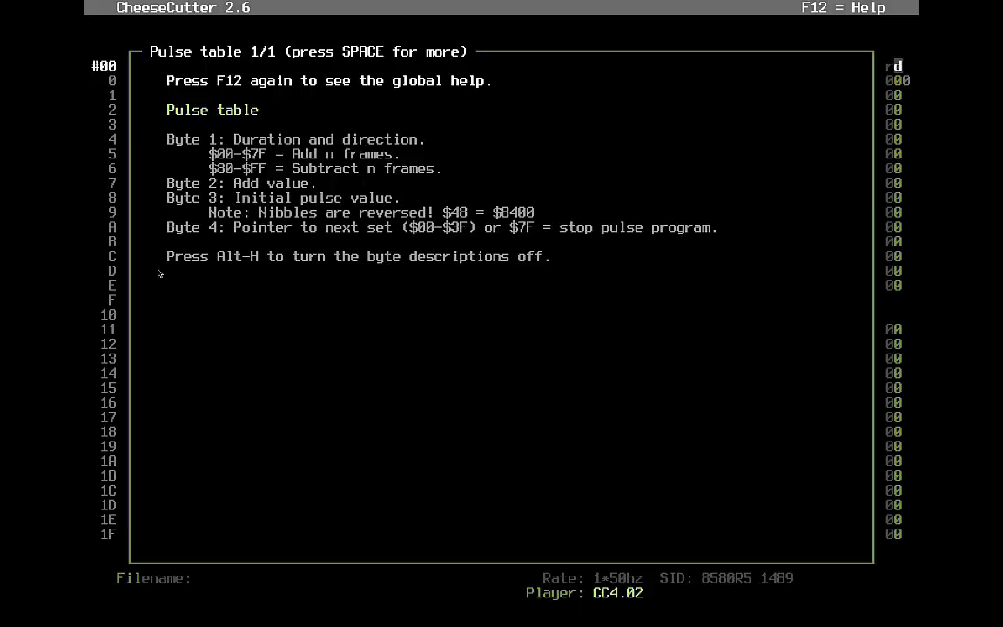
pyautogui.press('Escape')
pyautogui.press('Down')
pyautogui.press('Down')
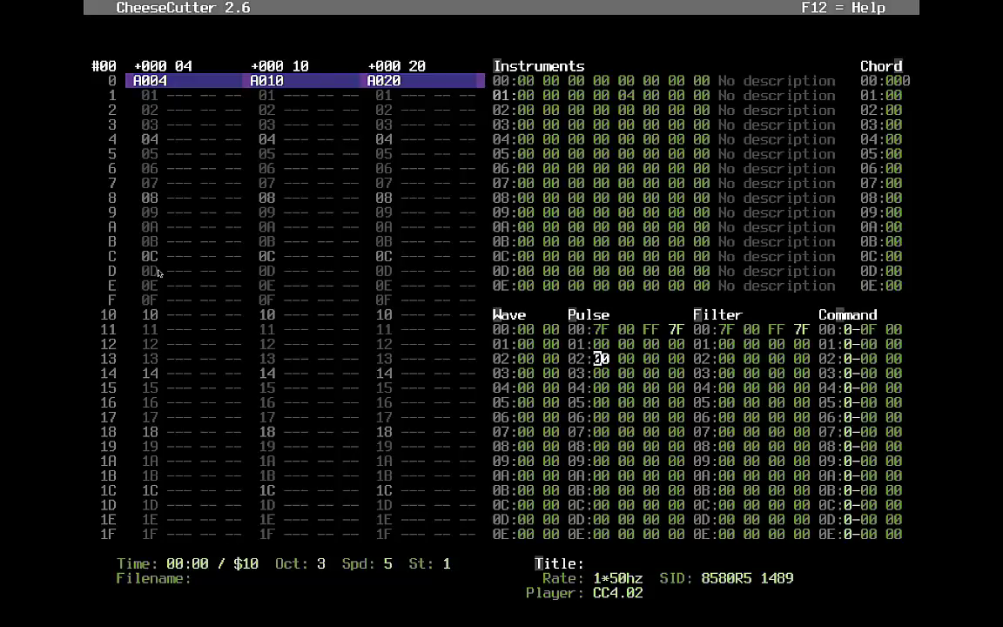
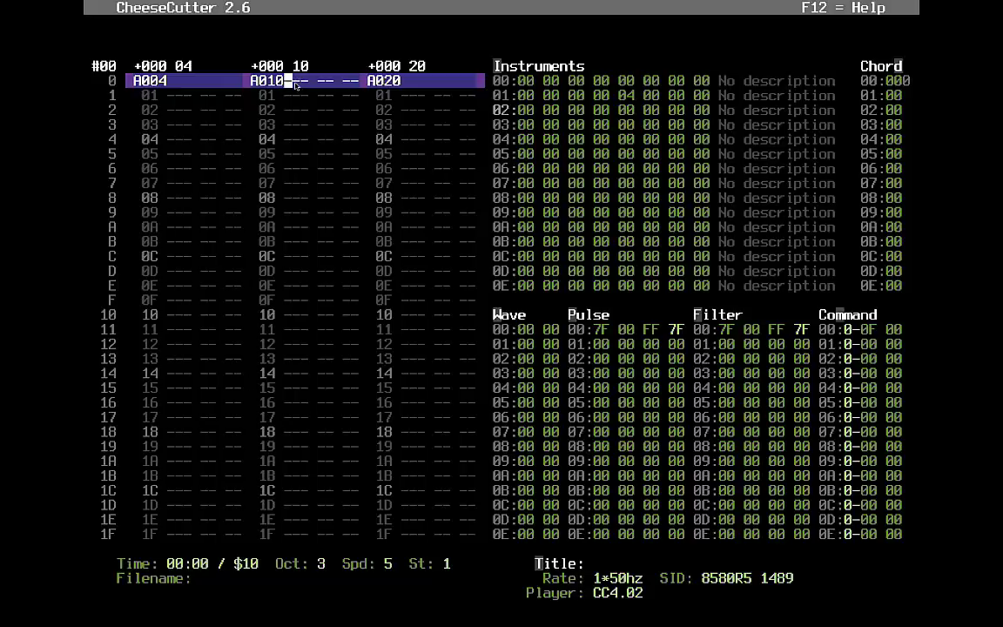
# Step: Enter note C-4 on the first row of the second voice with instrument 01, and re-enter it with instrument 08
pyautogui.press('q')
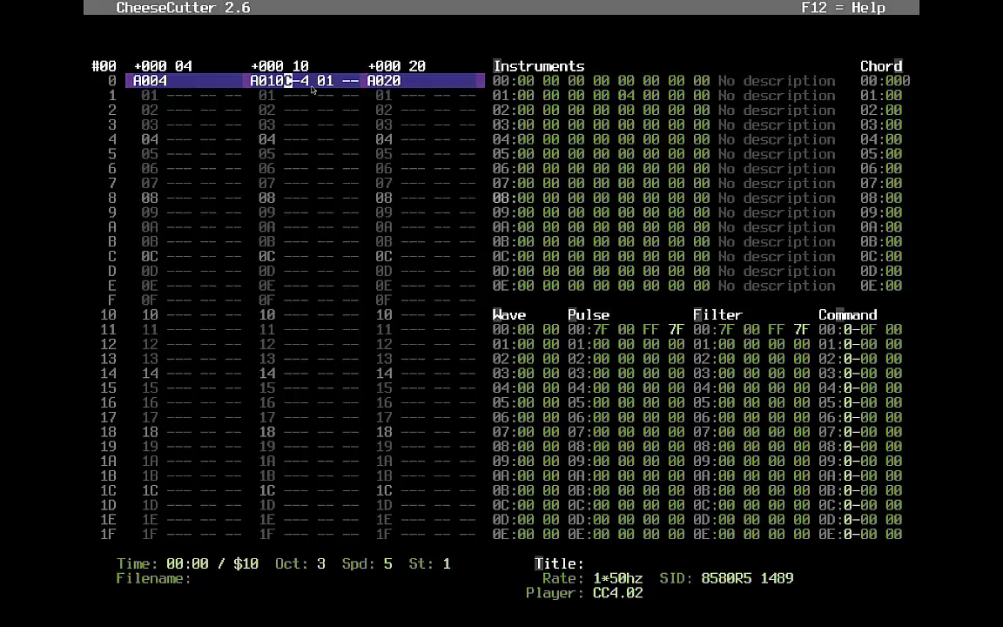
pyautogui.press('q')
pyautogui.press('Right')
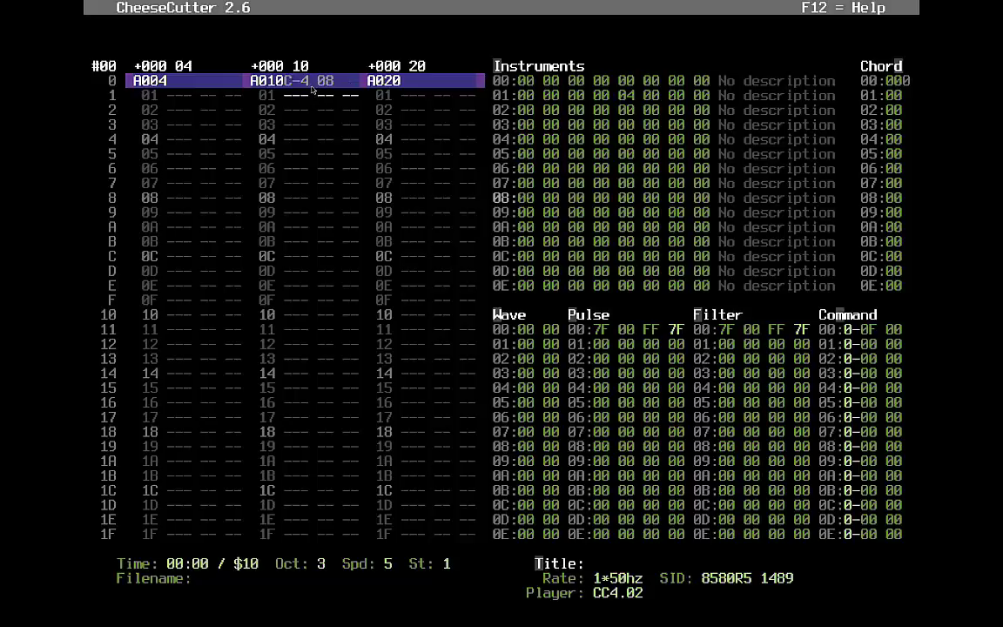
# Step: Enter note G-4 with instrument 08 on row 04 of the second voice
pyautogui.press('Down')
pyautogui.press('Down')
pyautogui.press('Down')
pyautogui.press('Up')
pyautogui.press('Up')
pyautogui.press('Down')
pyautogui.press('Down')
pyautogui.press('Up')
pyautogui.press('Up')
pyautogui.press('Down')
pyautogui.press('Down')
pyautogui.press('t')
pyautogui.press('Down')
pyautogui.press('Down')
pyautogui.press('Down')
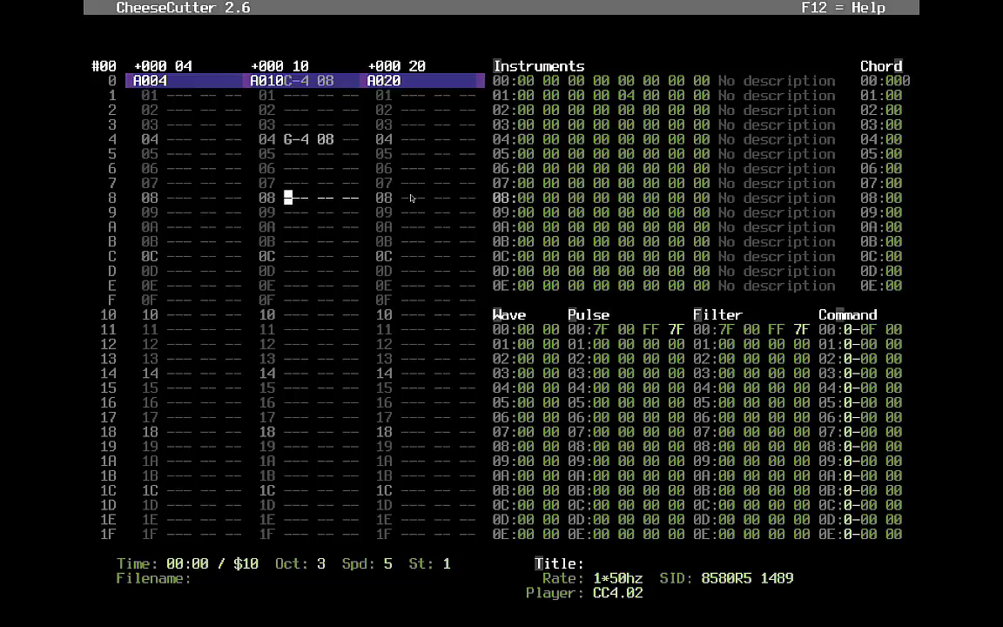
# Step: Enter note C-5 on row 08 and G-4 on row 0C of the second voice with instrument 08
pyautogui.press('i')
pyautogui.press('Down')
pyautogui.press('Down')
pyautogui.press('Down')
pyautogui.press('t')
pyautogui.press('Down')
pyautogui.press('Down')
pyautogui.press('Down')
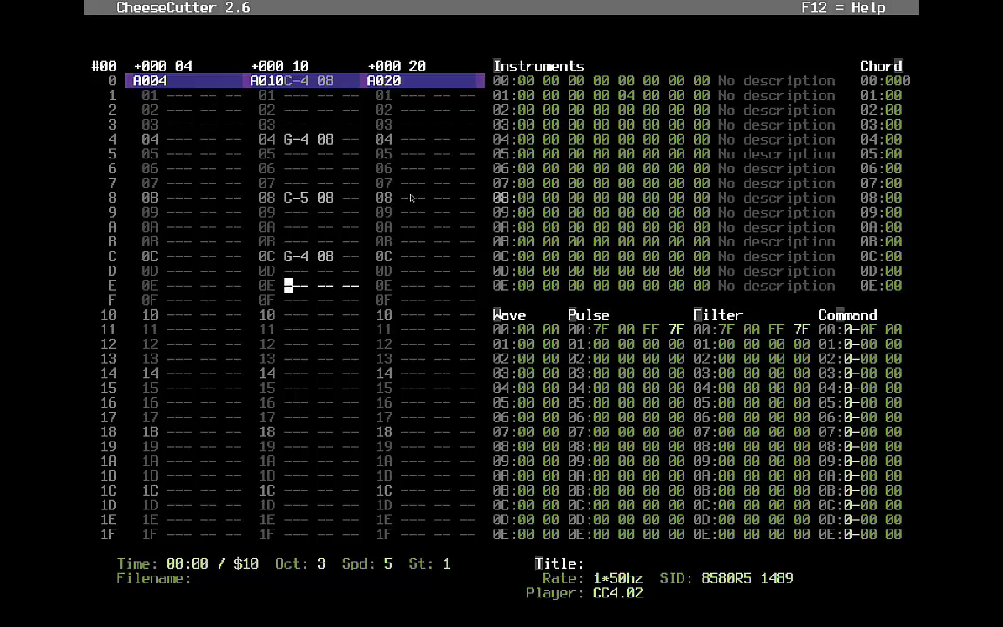
# Step: Enter notes C-4, G-4, C-5 and G-4 on rows 10, 14, 18 and 1C of the second voice with instrument 08
pyautogui.press('q')
pyautogui.press('Down')
pyautogui.press('Down')
pyautogui.press('Down')
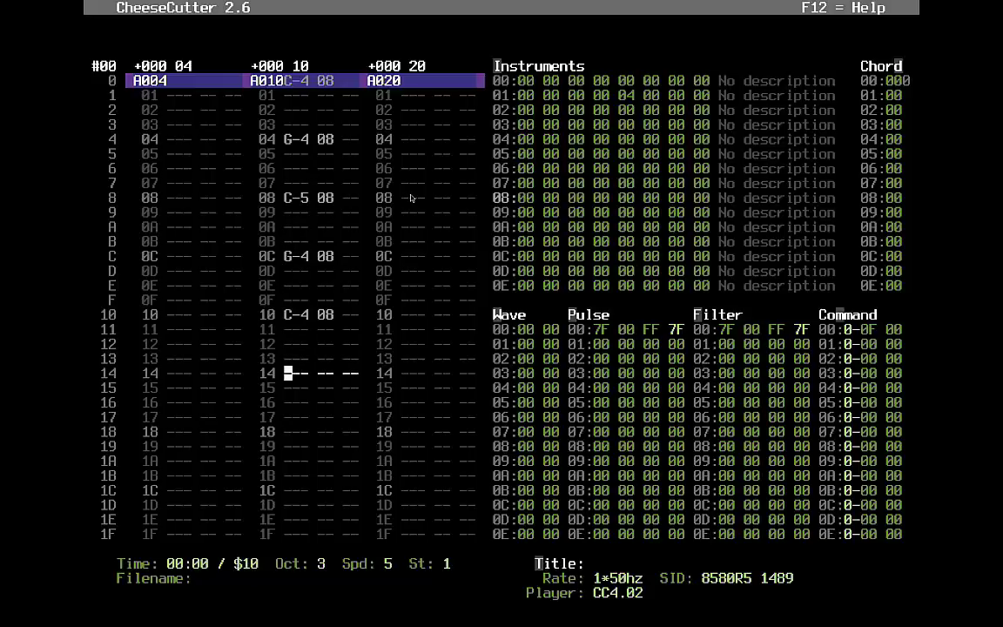
pyautogui.press('t')
pyautogui.press('Down')
pyautogui.press('Down')
pyautogui.press('Down')
pyautogui.press('i')
pyautogui.press('Down')
pyautogui.press('Down')
pyautogui.press('Down')
pyautogui.press('t')
pyautogui.press('Down')
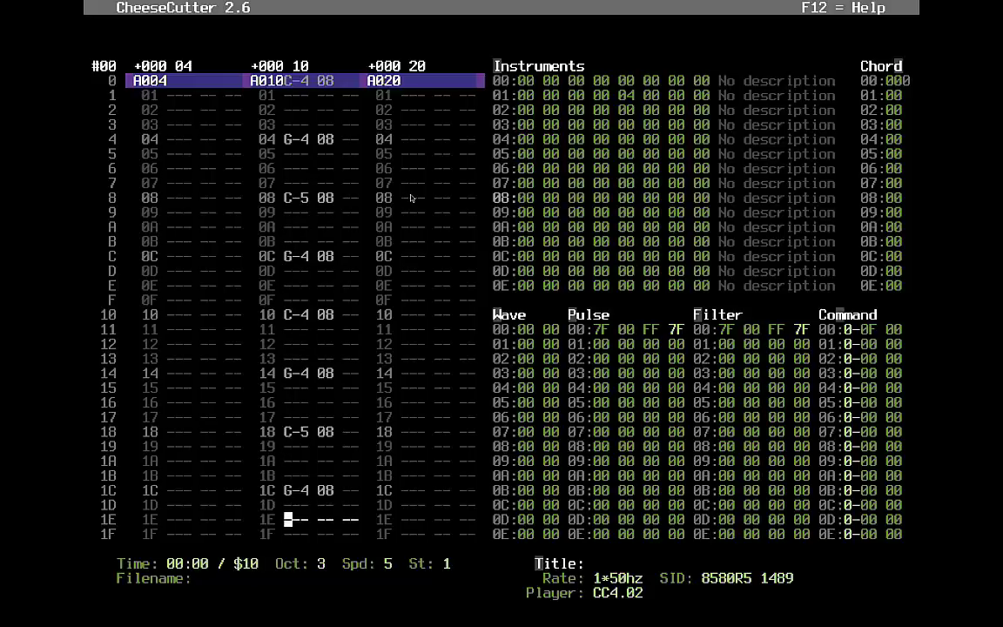
# Step: Start song playback and go to the instrument number of the C-5 note on row 18 of the second voice
pyautogui.press('F1')
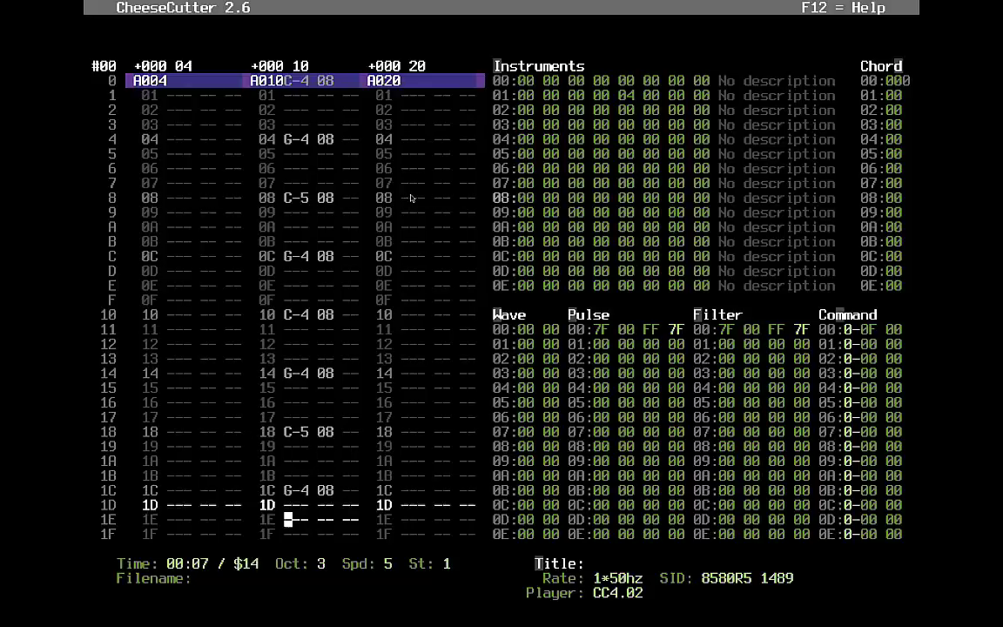
pyautogui.press('Up')
pyautogui.press('Up')
pyautogui.press('Up')
pyautogui.press('Up')
pyautogui.press('Up')
pyautogui.press('Up')
pyautogui.press('Up')
pyautogui.press('Right')
pyautogui.press('Right')
pyautogui.press('Right')
pyautogui.press('Down')
pyautogui.press('Left')
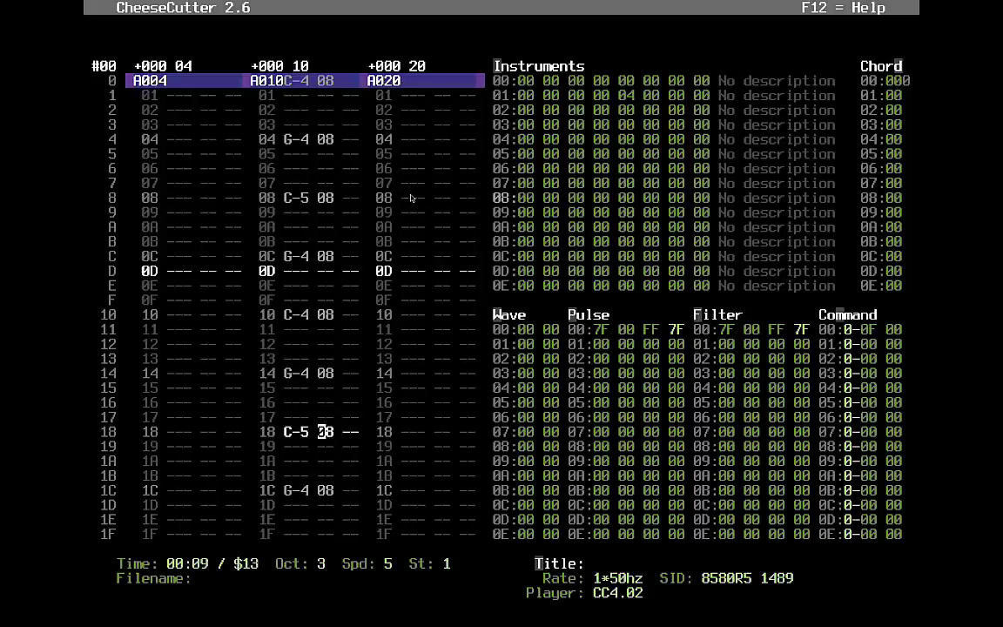
# Step: Set instrument 08's Attack / Decay byte to 0C in the instrument table
pyautogui.hotkey('alt', 'i')
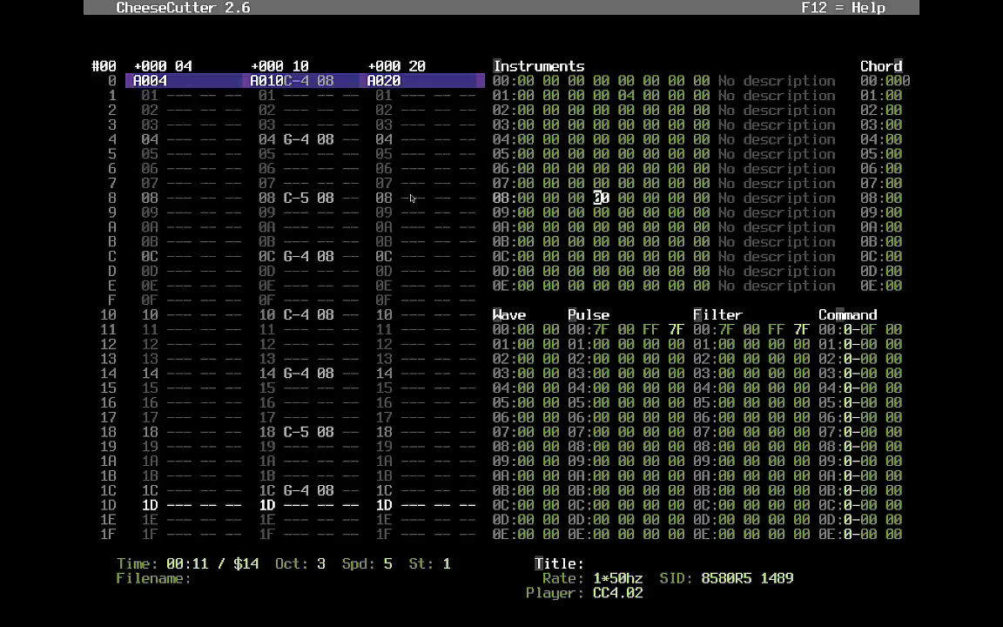
pyautogui.press('Left')
pyautogui.press('Left')
pyautogui.press('Left')
pyautogui.press('Left')
pyautogui.press('Left')
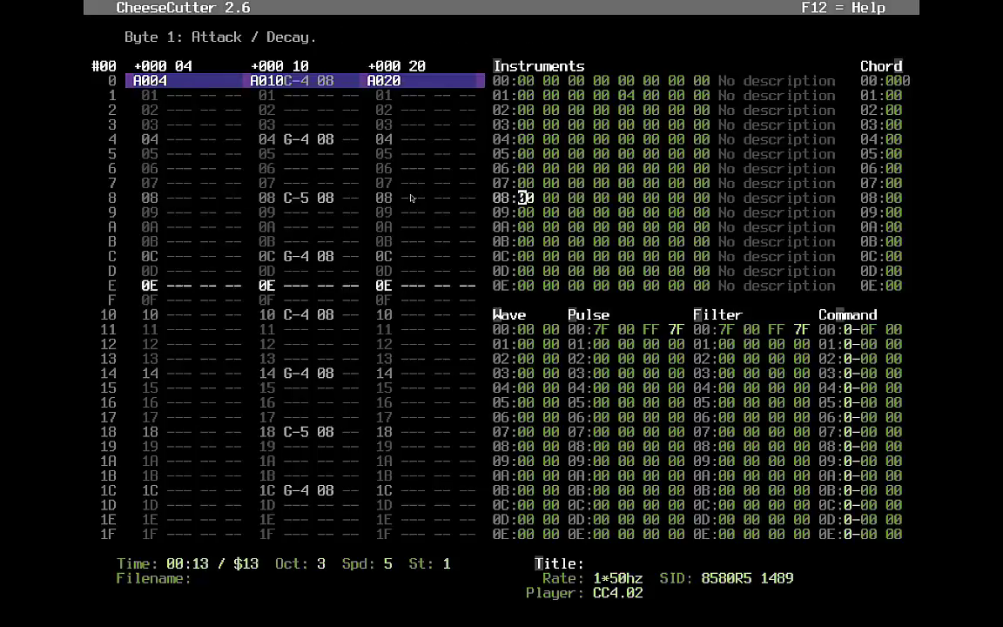
pyautogui.press('Right')
pyautogui.press('Left')
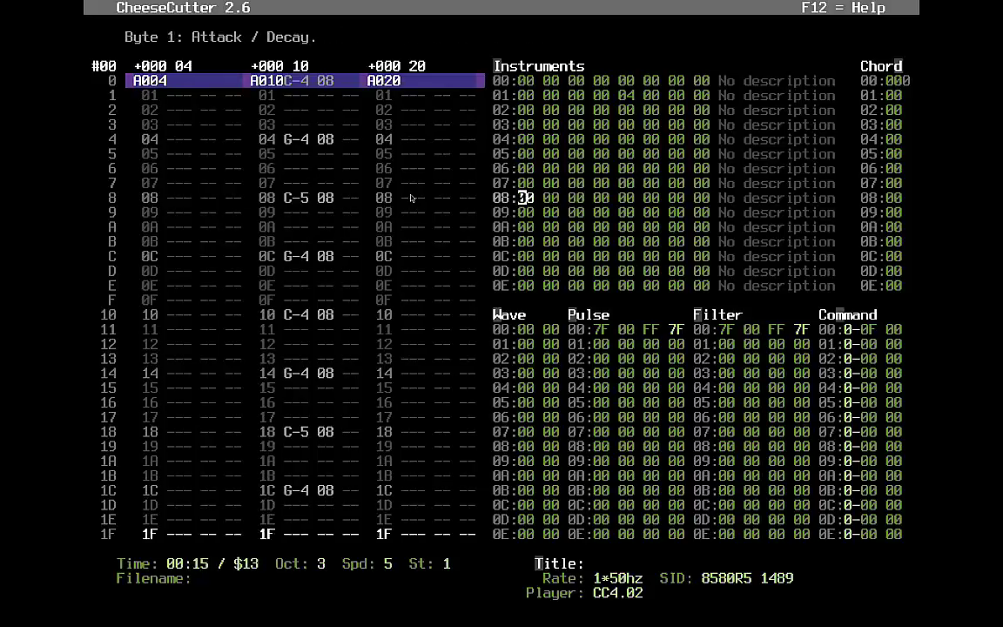
pyautogui.press('Up')
pyautogui.press('Down')
pyautogui.press('Right')
pyautogui.press('Left')
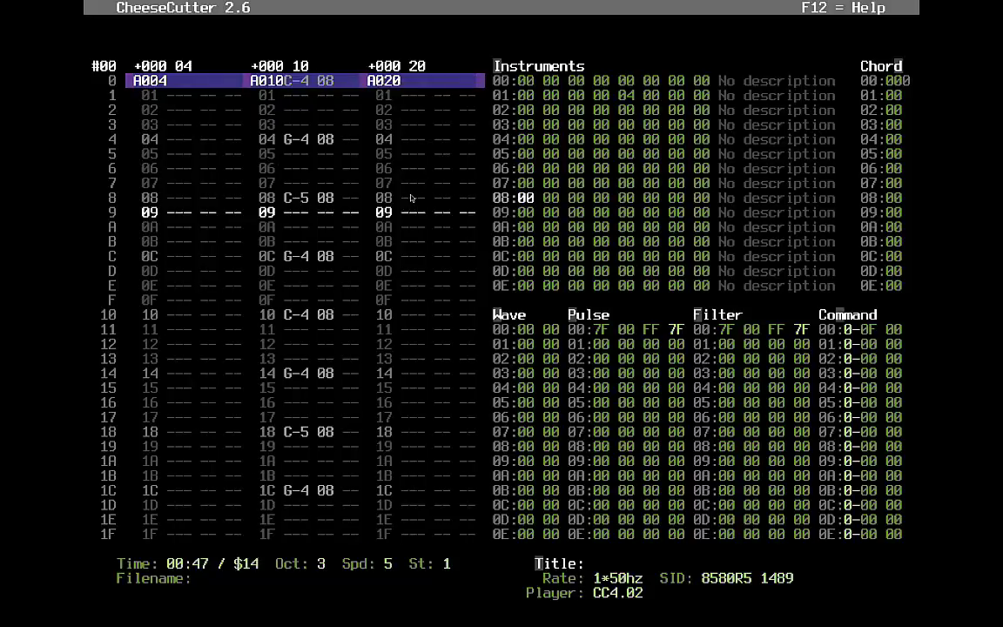
pyautogui.write('0c')
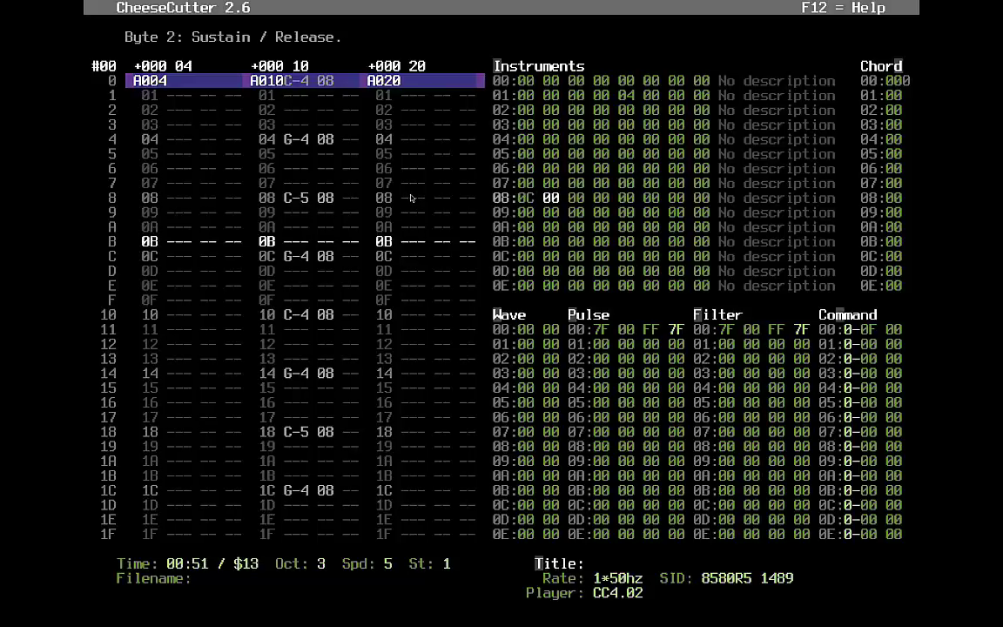
pyautogui.press('Left')
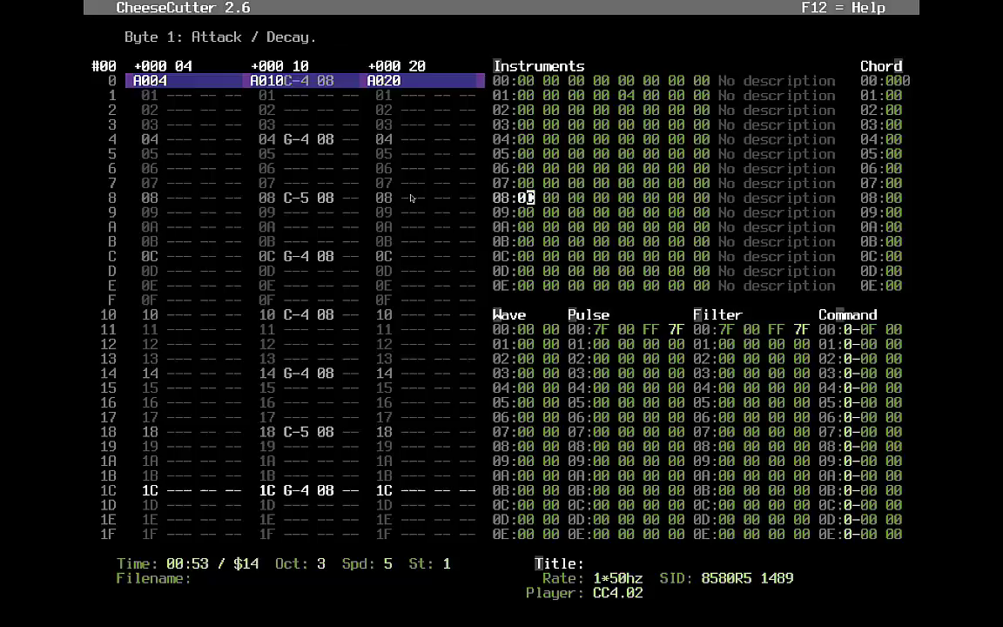
pyautogui.press('Right')
# Step: Restart song playback to hear instrument 08, checking its Attack / Decay and Sustain / Release bytes
pyautogui.press('F4')
pyautogui.press('F1')
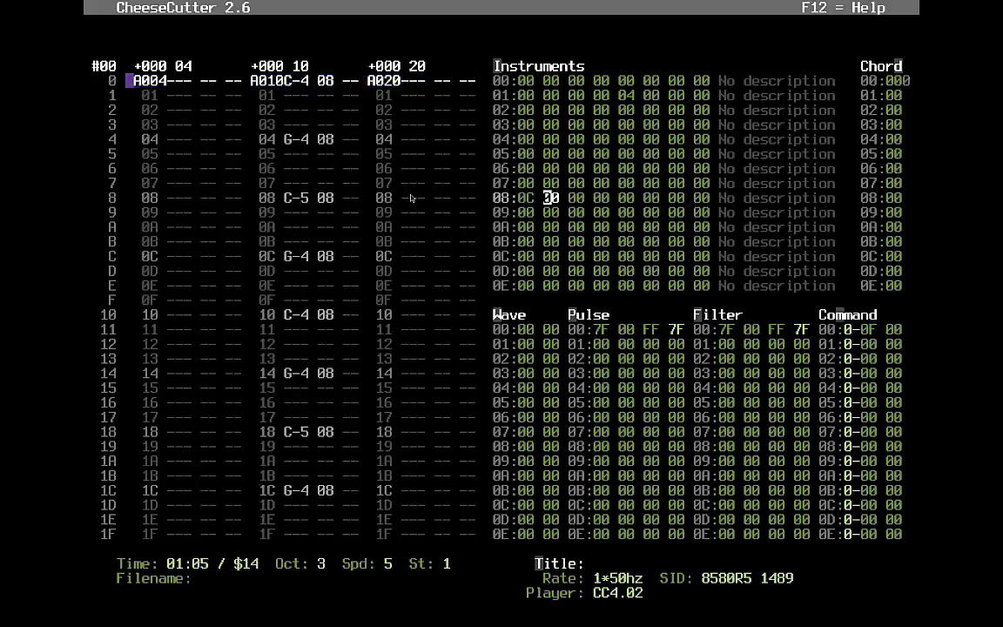
pyautogui.press('Left')
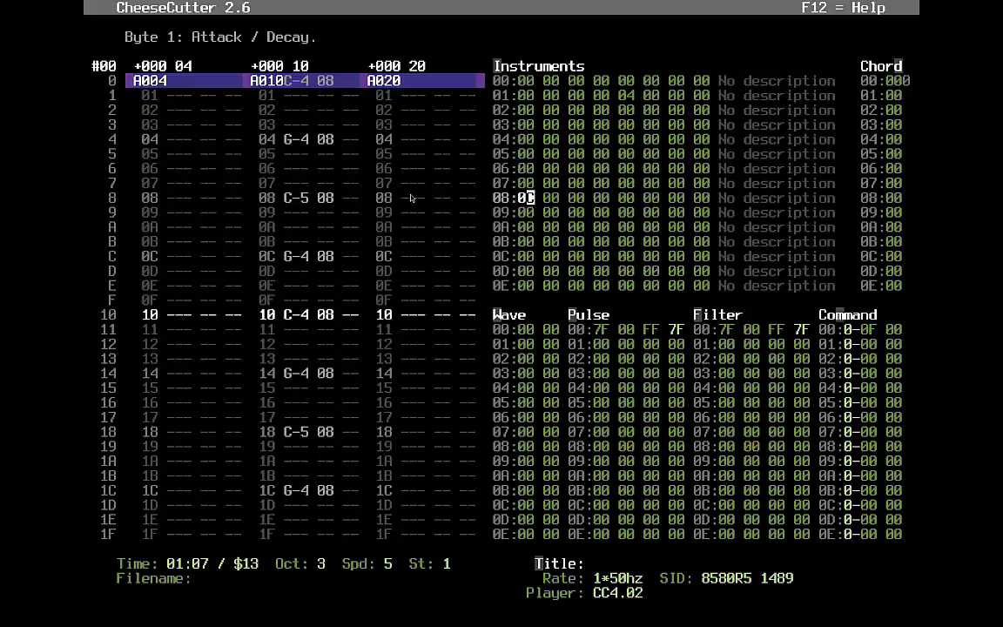
pyautogui.press('Right')
pyautogui.press('Left')
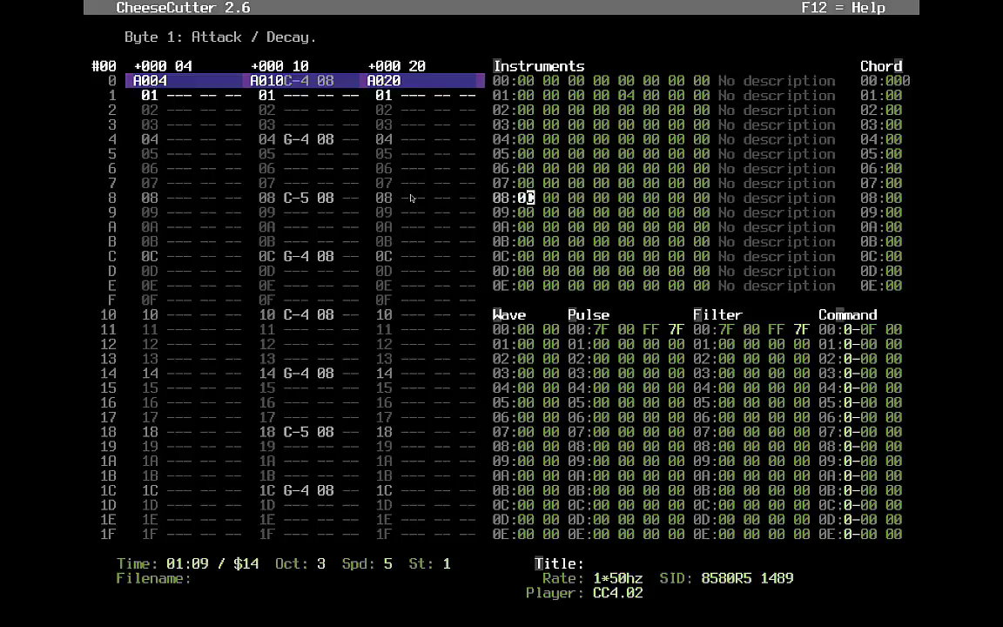
pyautogui.press('Right')
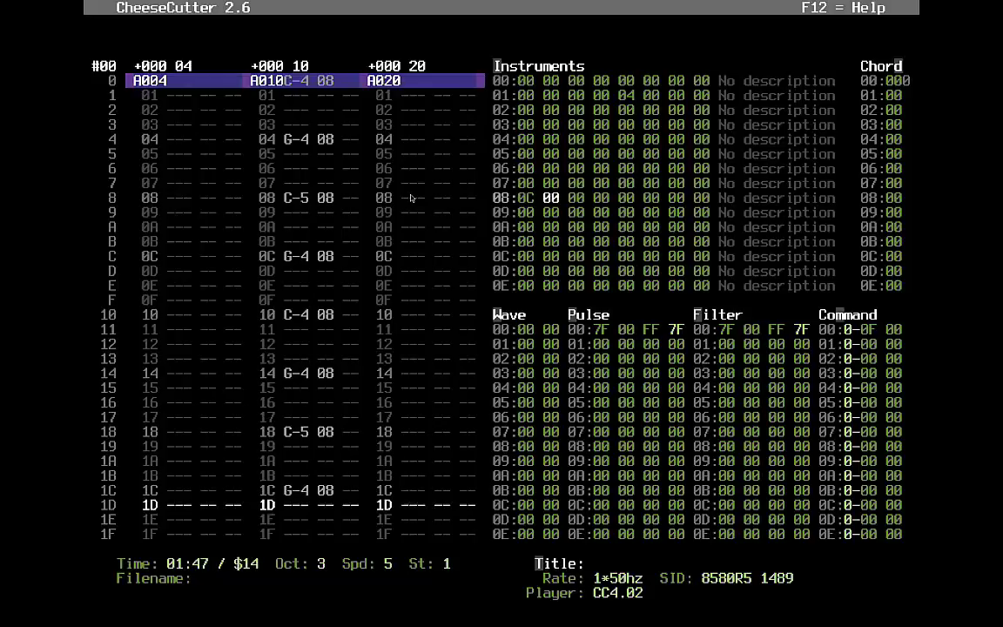
# Step: Set instrument 08's Sustain / Release byte to 09 and keep its restart type byte at 00
pyautogui.write('09')
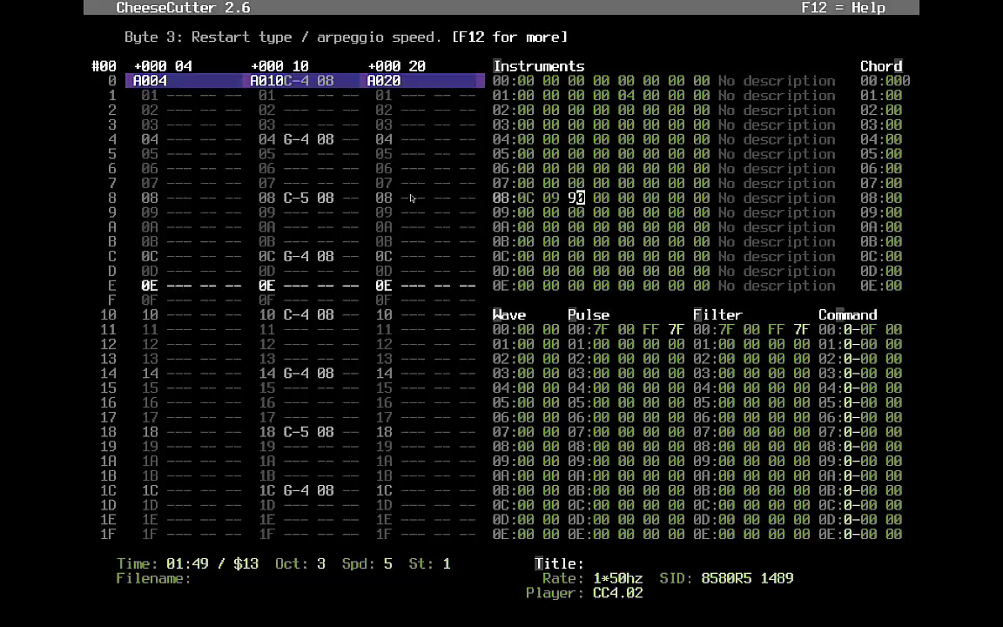
pyautogui.press('Right')
pyautogui.press('Right')
pyautogui.press('Right')
pyautogui.press('Right')
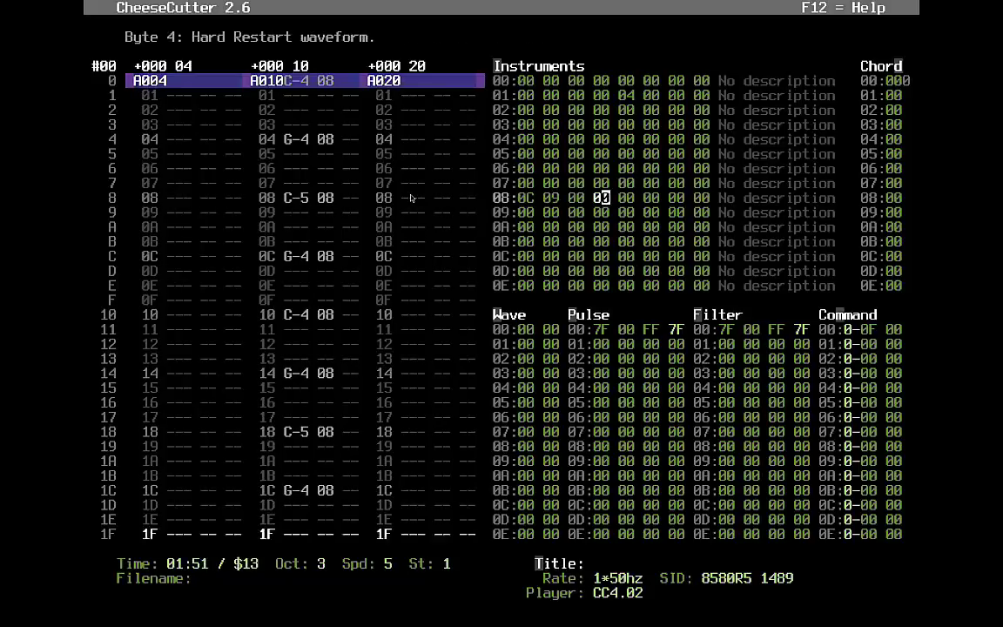
# Step: Step back and forth through instrument 08's bytes to review what each one controls
pyautogui.press('Left')
pyautogui.press('Left')
pyautogui.press('Left')
pyautogui.press('Left')
pyautogui.press('Left')
pyautogui.press('Left')
pyautogui.press('Left')
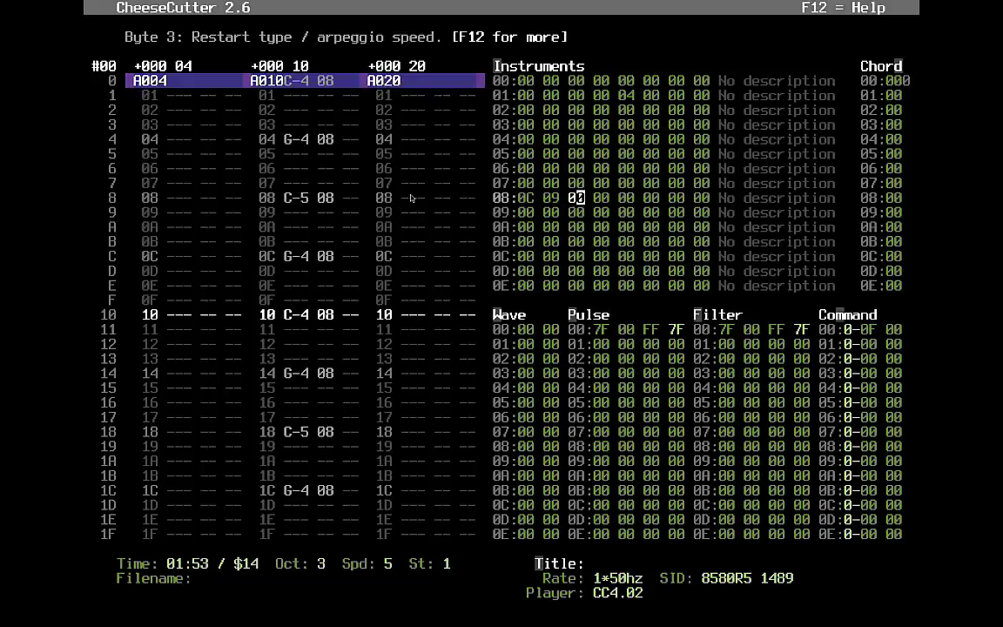
pyautogui.press('Right')
pyautogui.press('Right')
pyautogui.press('Right')
pyautogui.press('Right')
pyautogui.press('Right')
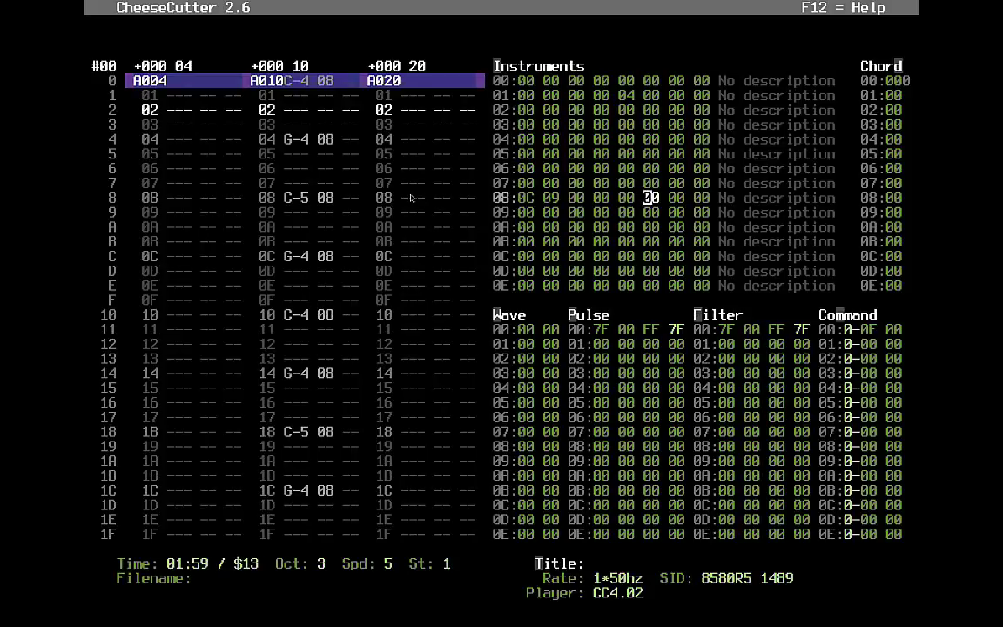
# Step: Try 11 and 21 in the waveform byte of wave table row 00, and settle on 41
pyautogui.press('Up')
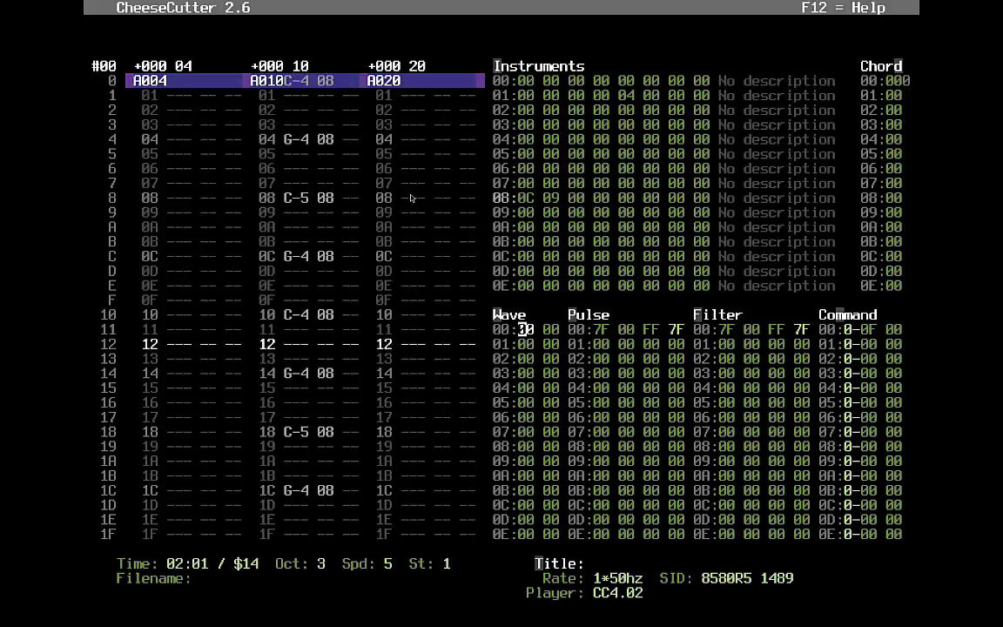
pyautogui.press('Right')
pyautogui.press('Right')
pyautogui.write('11')
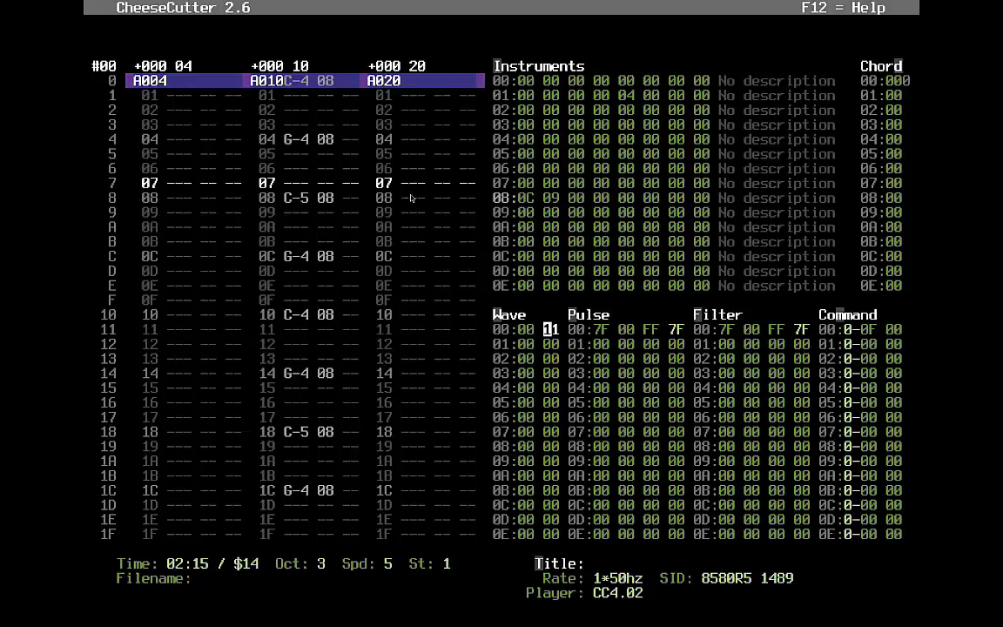
pyautogui.write('2')
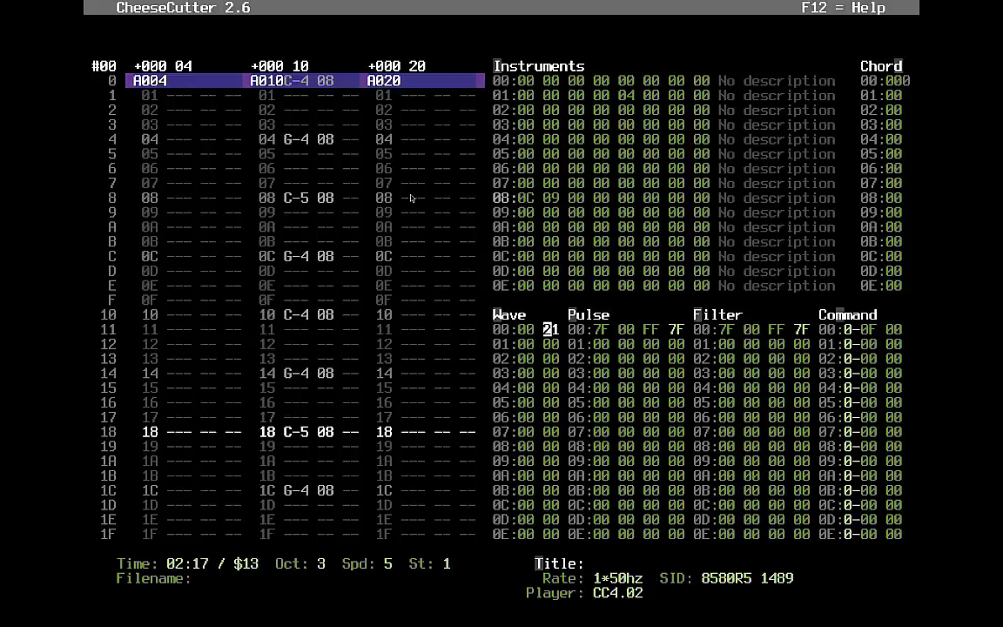
pyautogui.press('Left')
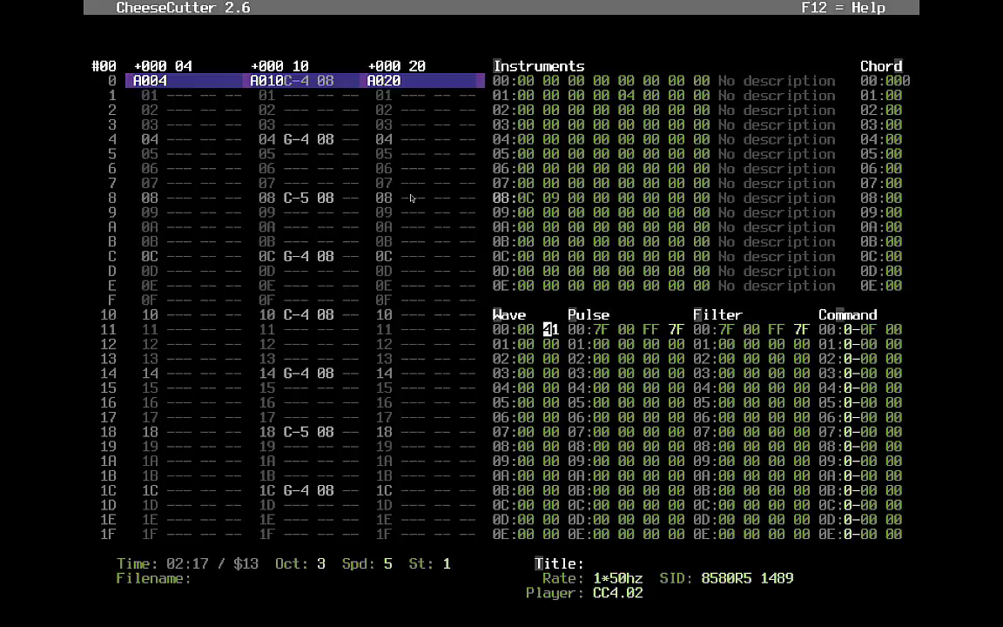
# Step: Set the first byte of wave table row 01 to 7E
pyautogui.press('Left')
pyautogui.press('Left')
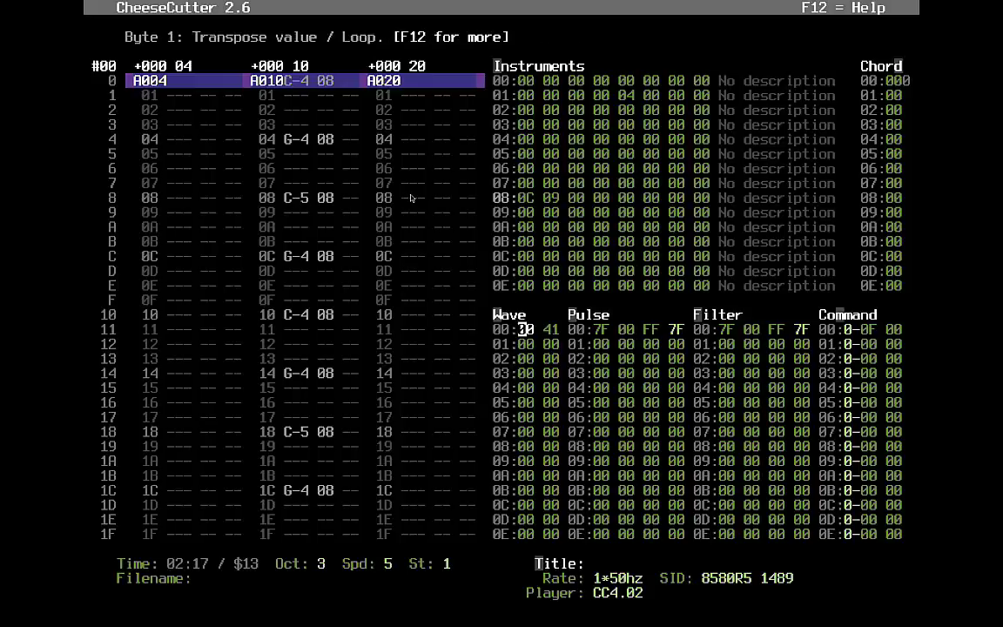
pyautogui.press('Right')
pyautogui.press('Left')
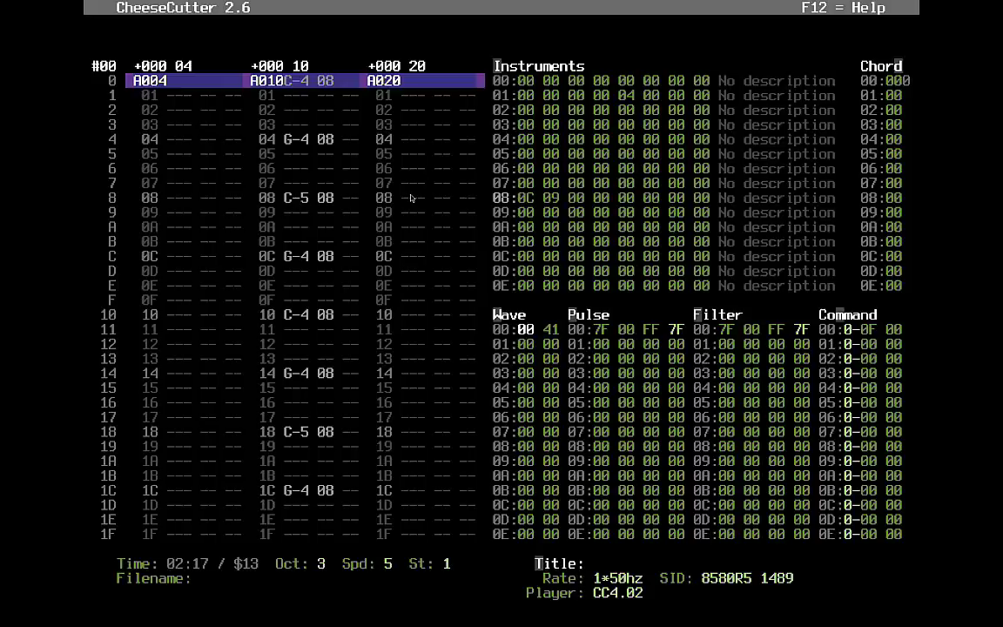
pyautogui.press('Right')
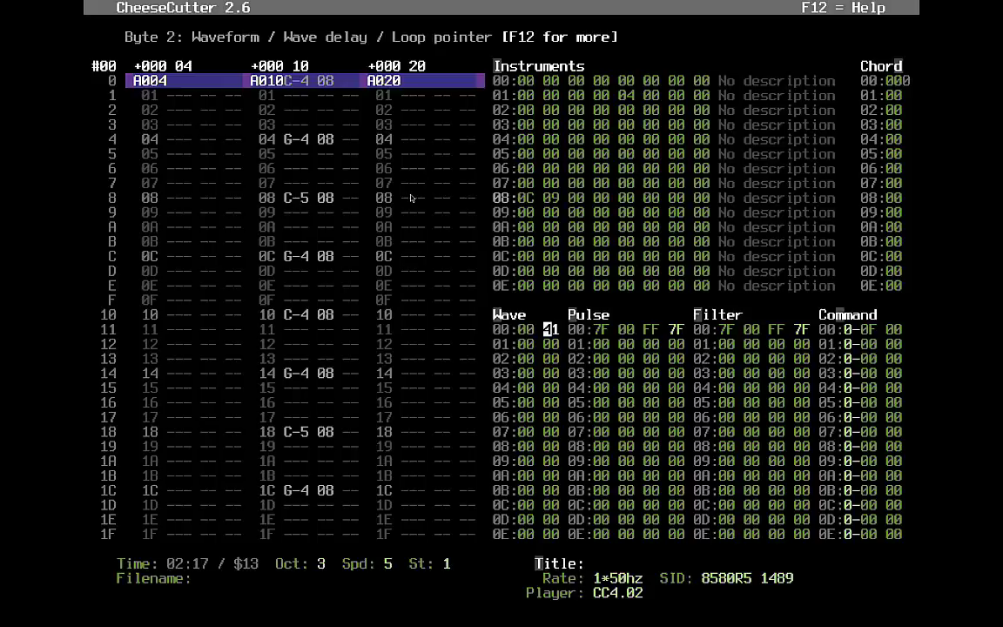
pyautogui.press('Down')
pyautogui.press('Left')
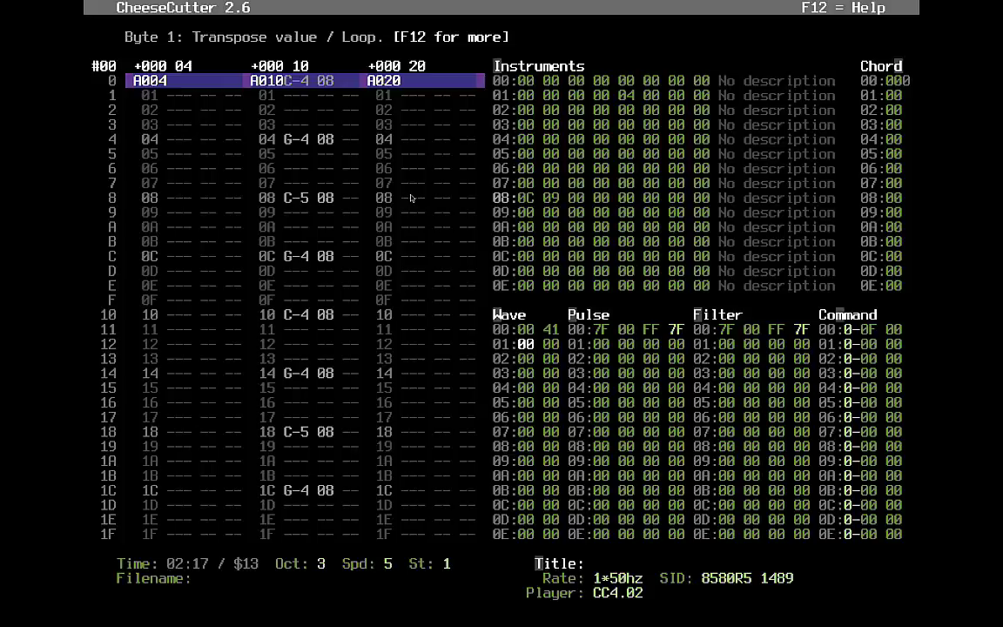
pyautogui.write('7e')
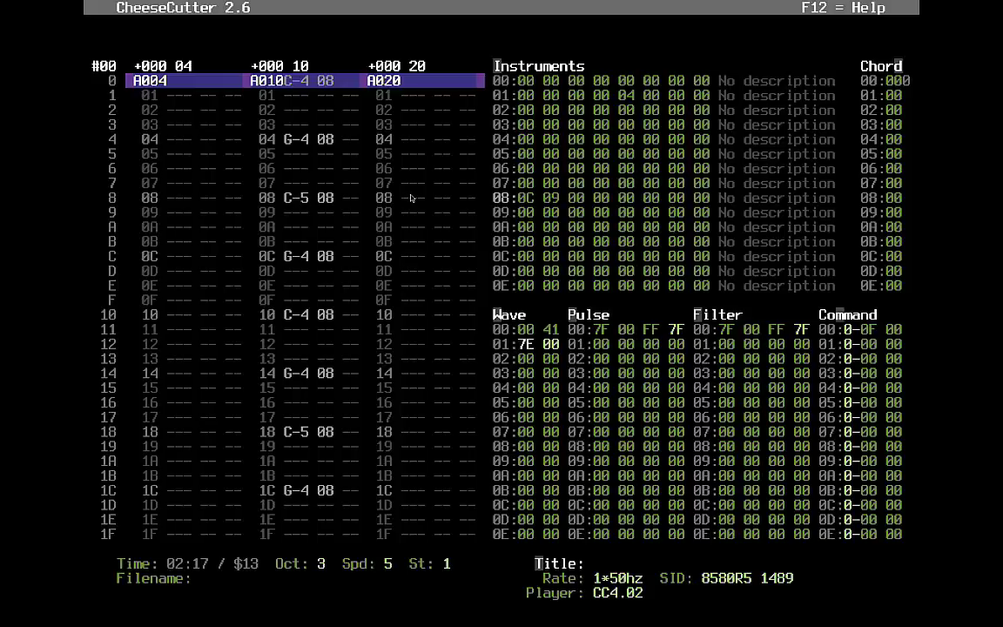
# Step: Set the first byte of wave table row 03 to 7F
pyautogui.press('Right')
pyautogui.press('Right')
pyautogui.press('Right')
pyautogui.press('Right')
pyautogui.press('Right')
pyautogui.press('Left')
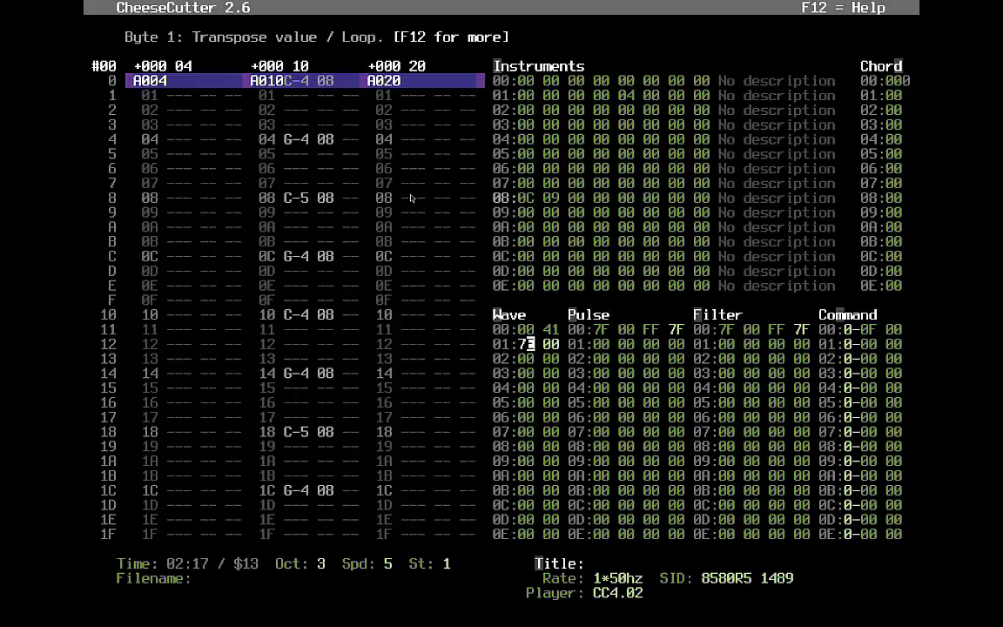
pyautogui.press('Down')
pyautogui.press('Down')
pyautogui.write('7')
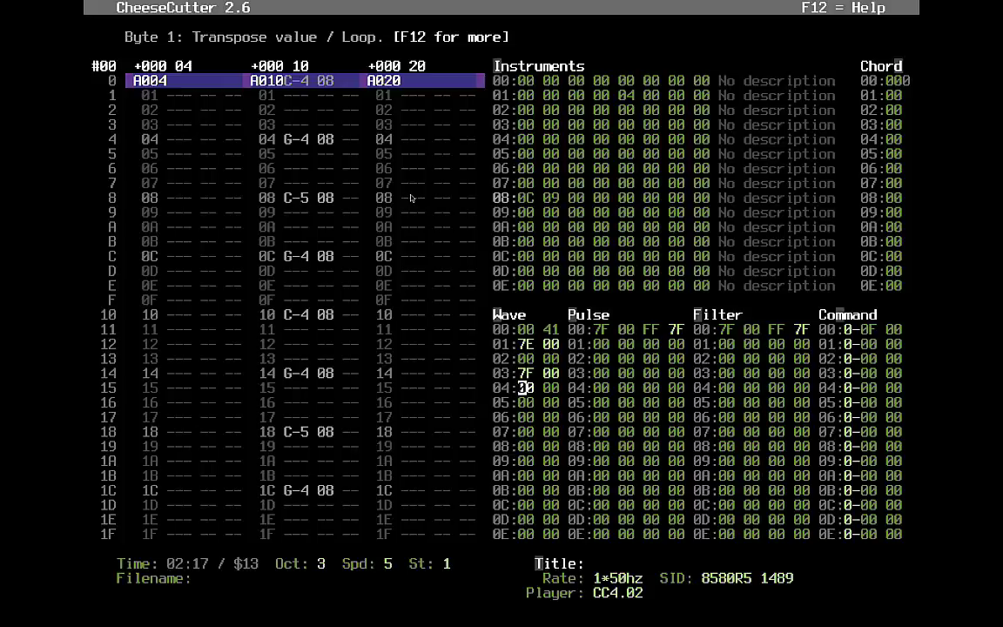
pyautogui.write('F')
pyautogui.press('Right')
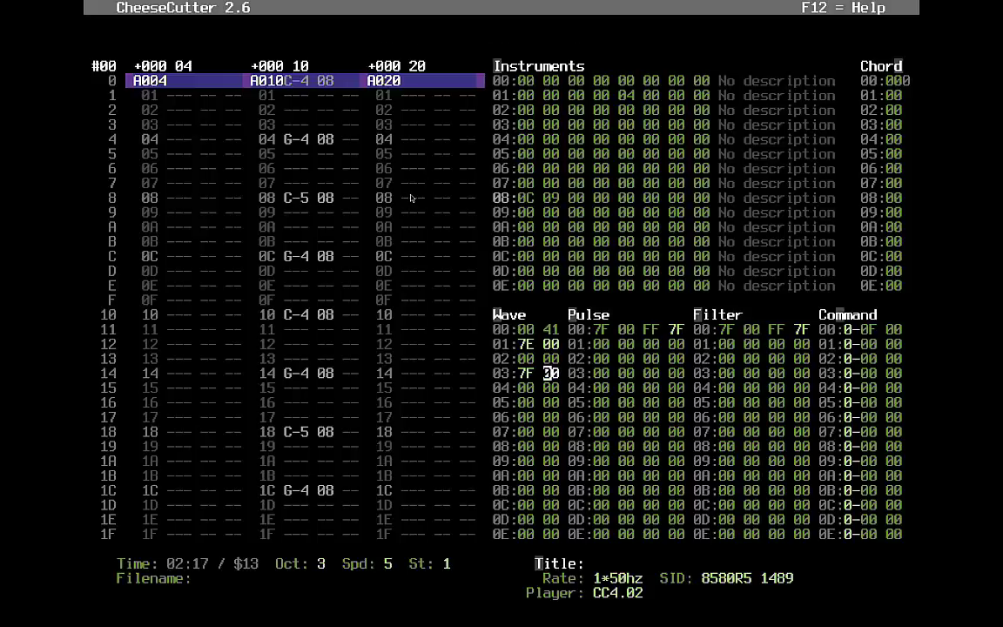
# Step: Insert six empty rows at wave table row 03, ahead of the 7F row
pyautogui.press('Left')
pyautogui.press('Left')
pyautogui.press('Left')
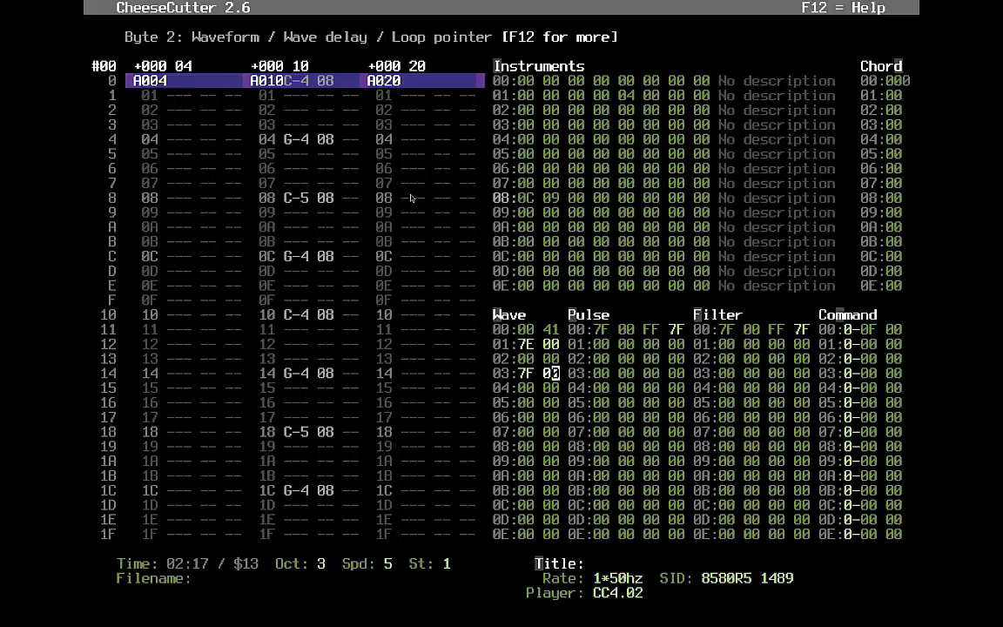
pyautogui.press('Right')
pyautogui.press('Insert')
pyautogui.press('Insert')
pyautogui.press('Insert')
pyautogui.press('Insert')
pyautogui.press('Insert')
pyautogui.press('Insert')
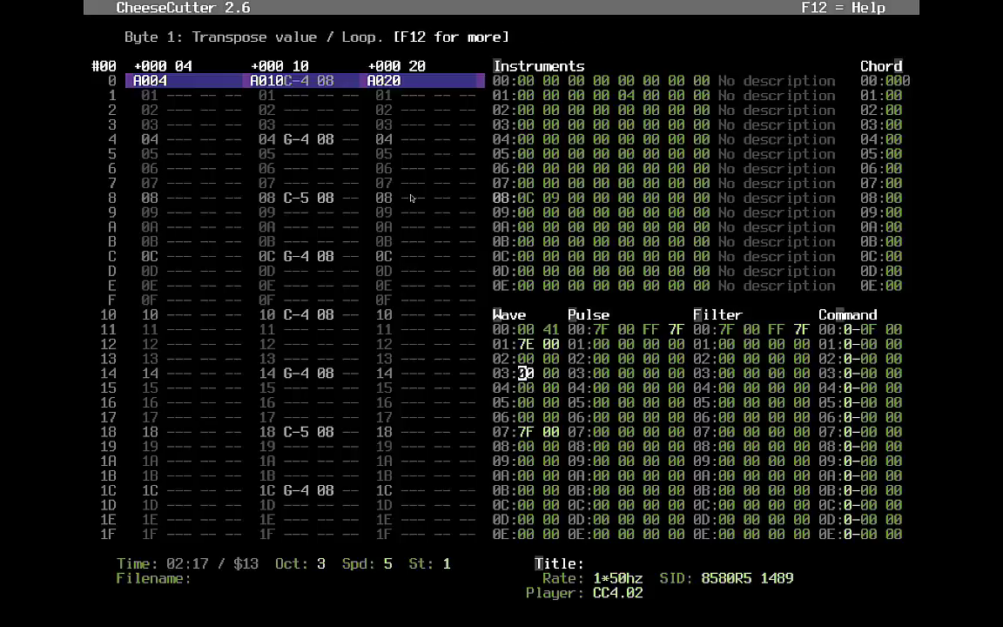
# Step: Set the waveform byte of wave table row 02 to 21
pyautogui.press('Down')
pyautogui.press('Down')
pyautogui.press('Up')
pyautogui.press('Up')
pyautogui.press('Up')
pyautogui.press('Right')
pyautogui.write('21')
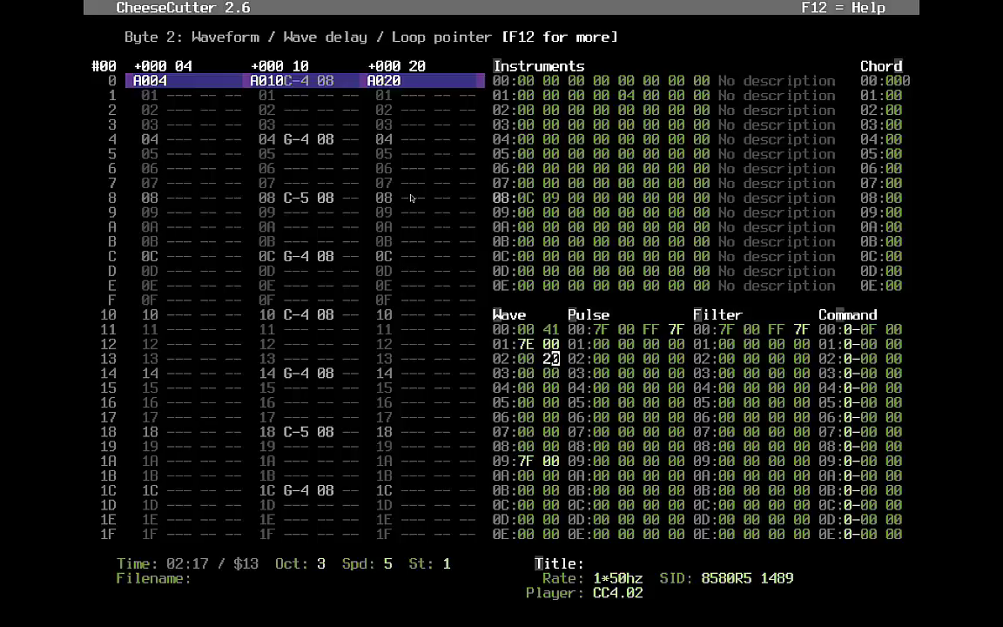
# Step: Set the transpose byte of wave table row 05 to 0C
pyautogui.press('Down')
pyautogui.press('Down')
pyautogui.press('Down')
pyautogui.press('Down')
pyautogui.press('Down')
pyautogui.press('Down')
pyautogui.press('Down')
pyautogui.press('Up')
pyautogui.press('Up')
pyautogui.press('Up')
pyautogui.press('Up')
pyautogui.press('Left')
pyautogui.press('Right')
pyautogui.press('Left')
pyautogui.write('c')
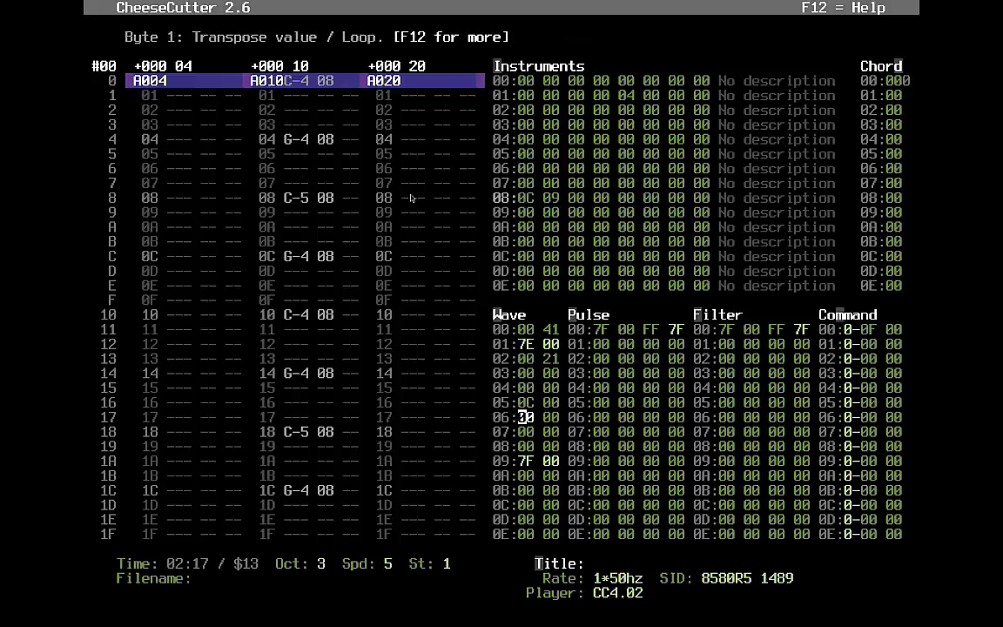
# Step: Set the loop pointer byte of wave table row 09 to 05
pyautogui.press('Up')
pyautogui.press('Right')
pyautogui.press('Down')
pyautogui.press('Down')
pyautogui.press('Down')
pyautogui.press('Down')
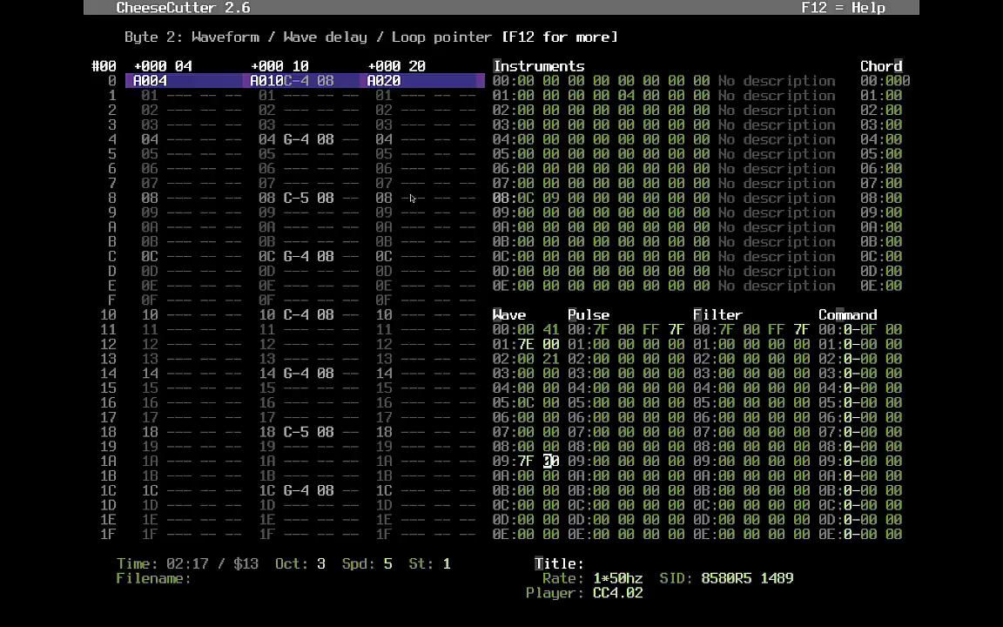
pyautogui.write('5')
# Step: Trace the wave table program from its first rows through the loop between rows 05 and 09
pyautogui.press('Up')
pyautogui.press('Up')
pyautogui.press('Up')
pyautogui.press('Up')
pyautogui.press('Up')
pyautogui.press('Up')
pyautogui.press('Up')
pyautogui.press('Up')
pyautogui.press('Up')
pyautogui.press('Down')
pyautogui.press('Down')
pyautogui.press('Down')
pyautogui.press('Down')
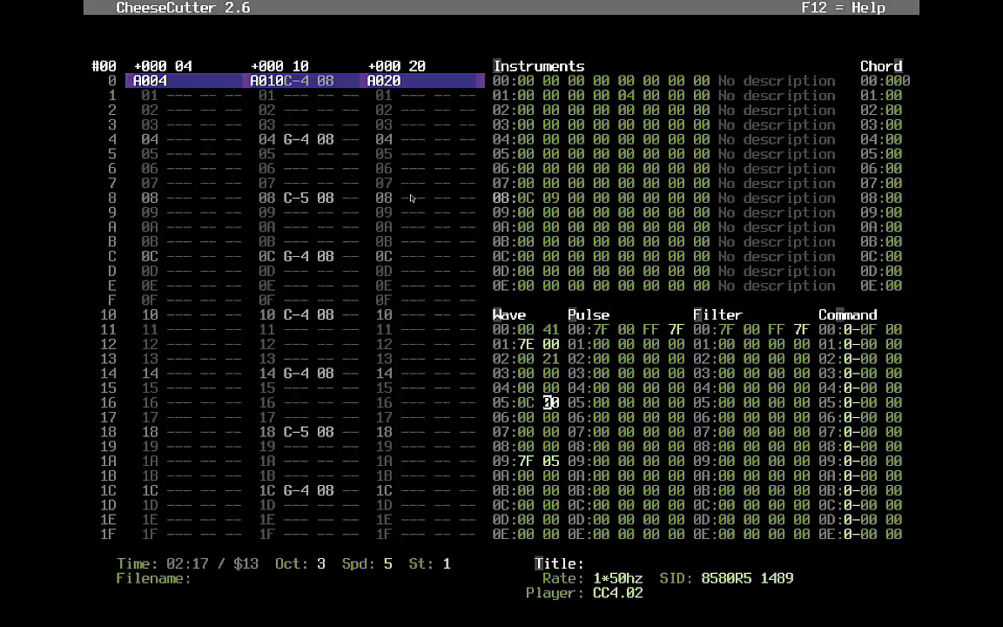
pyautogui.press('Down')
pyautogui.press('Down')
pyautogui.press('Down')
pyautogui.press('Down')
pyautogui.press('Up')
pyautogui.press('Up')
pyautogui.press('Up')
pyautogui.press('Up')
pyautogui.press('Down')
pyautogui.press('Down')
pyautogui.press('Down')
pyautogui.press('Down')
pyautogui.press('Up')
pyautogui.press('Up')
pyautogui.press('Up')
pyautogui.press('Up')
pyautogui.press('Down')
pyautogui.press('Down')
pyautogui.press('Down')
pyautogui.press('Up')
pyautogui.press('Up')
pyautogui.press('Up')
pyautogui.press('Up')
pyautogui.press('Down')
# Step: Read the wave table help on the transpose, waveform and loop pointer bytes, and return to row 00's waveform byte
pyautogui.press('Left')
pyautogui.press('F12')
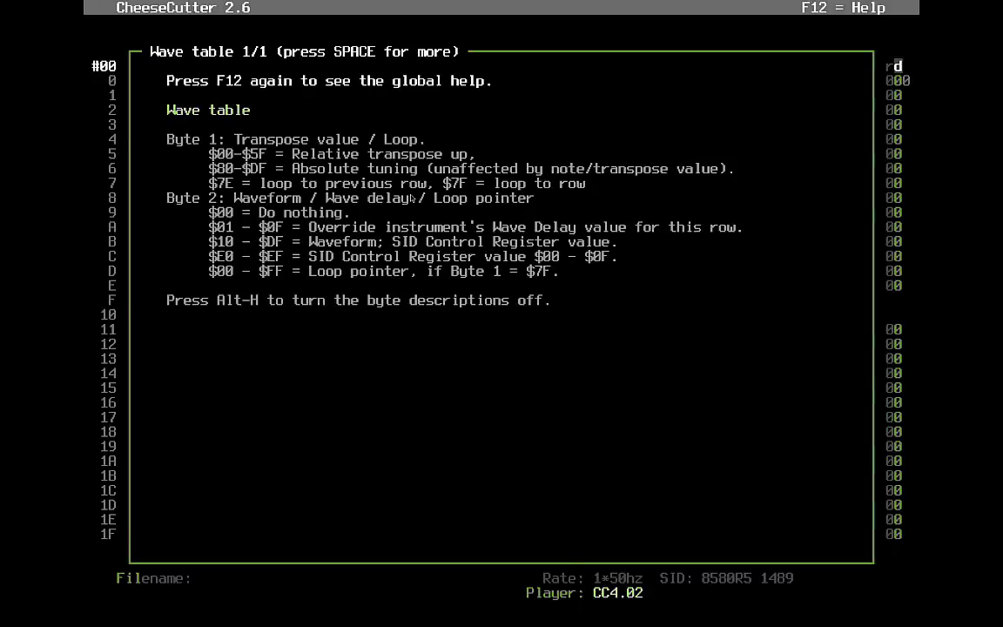
pyautogui.press('Escape')
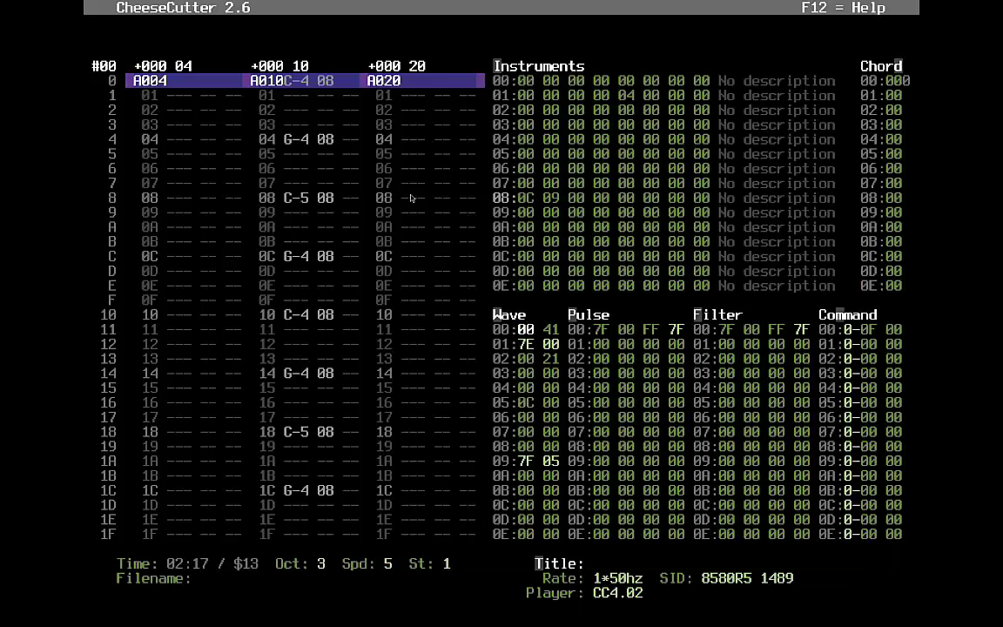
pyautogui.press('Right')
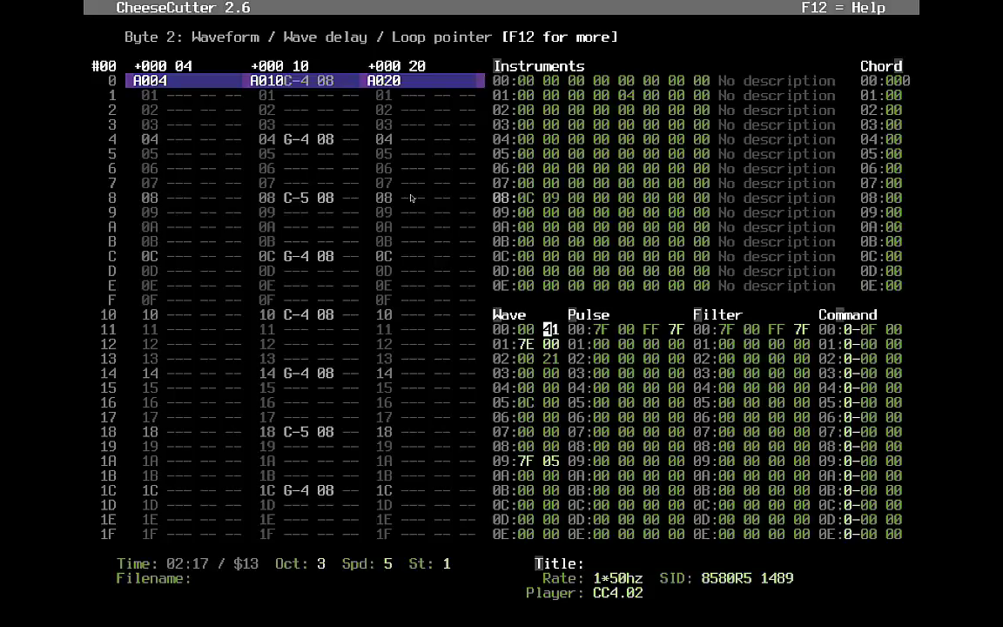
# Step: Review instrument 08's bytes and read the instrument table help on what each byte controls
pyautogui.hotkey('alt', 'i')
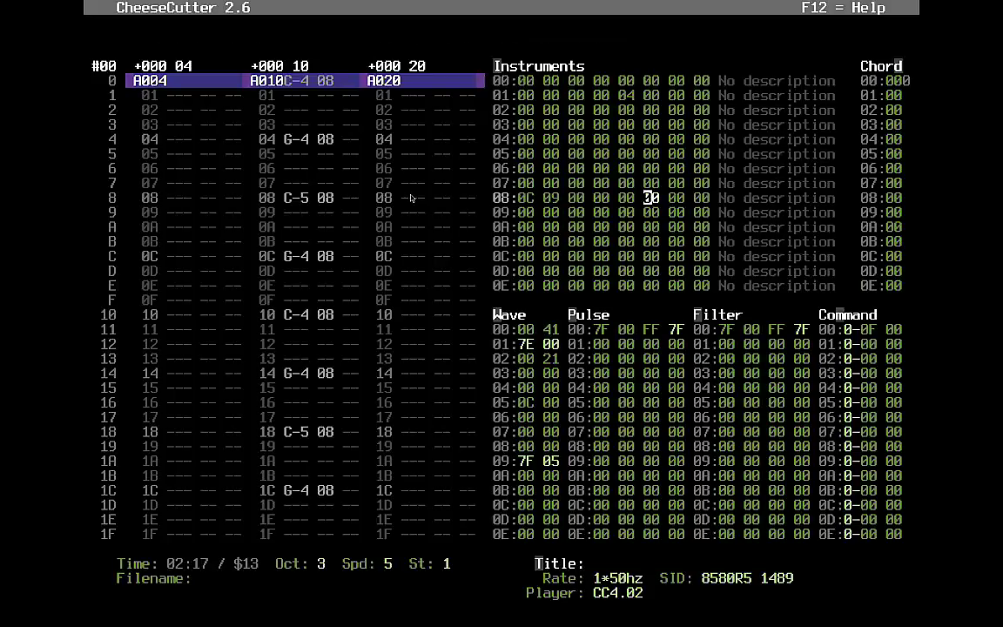
pyautogui.press('Up')
pyautogui.press('Up')
pyautogui.press('Up')
pyautogui.press('Up')
pyautogui.press('Down')
pyautogui.press('Down')
pyautogui.press('Down')
pyautogui.press('Down')
pyautogui.press('Left')
pyautogui.press('Left')
pyautogui.press('Left')
pyautogui.press('Left')
pyautogui.press('Left')
pyautogui.press('Left')
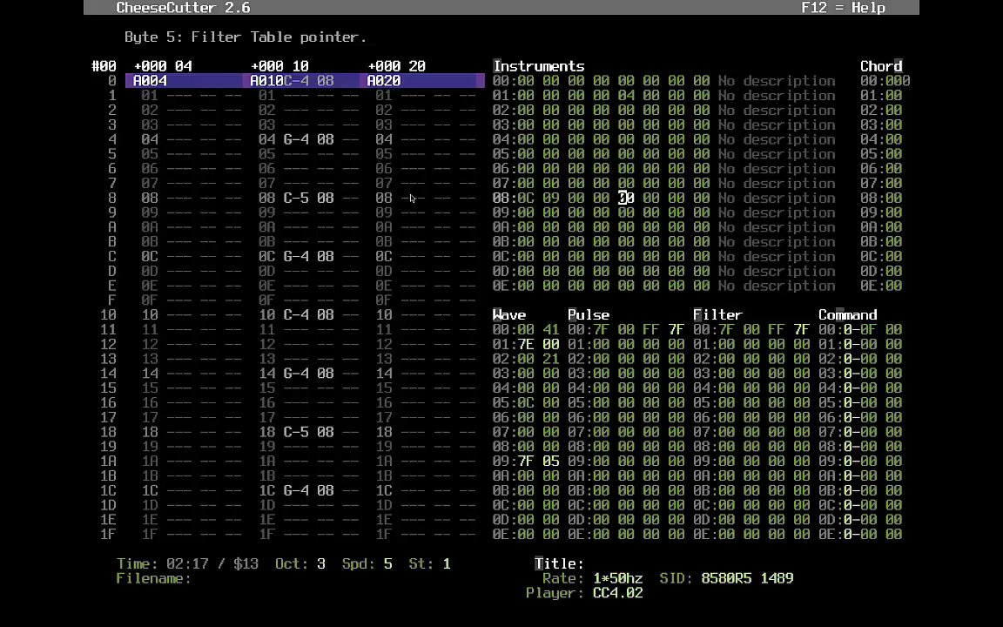
pyautogui.press('Right')
pyautogui.press('Right')
pyautogui.press('Right')
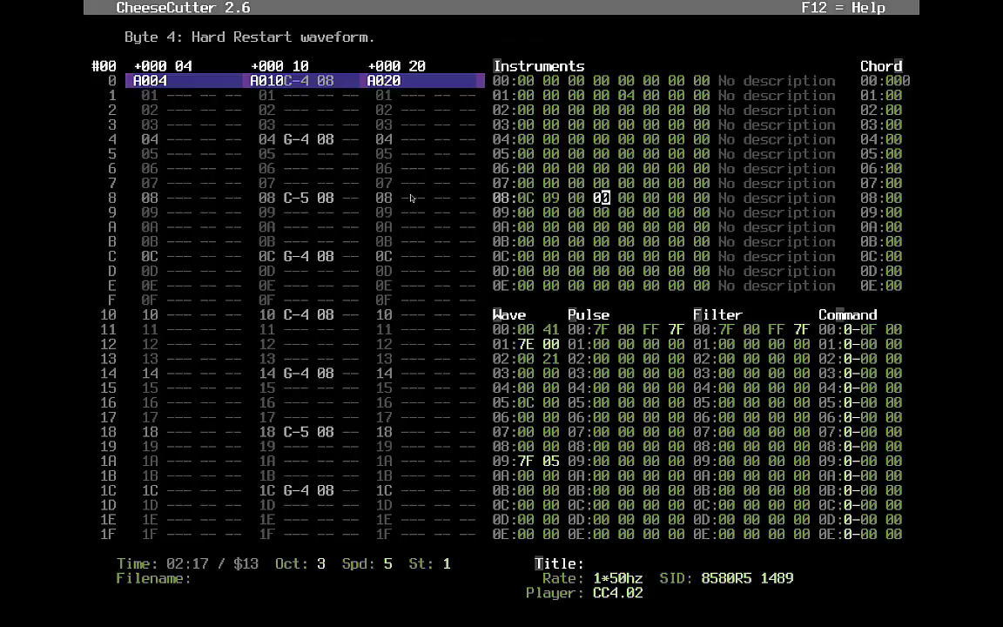
pyautogui.press('F12')
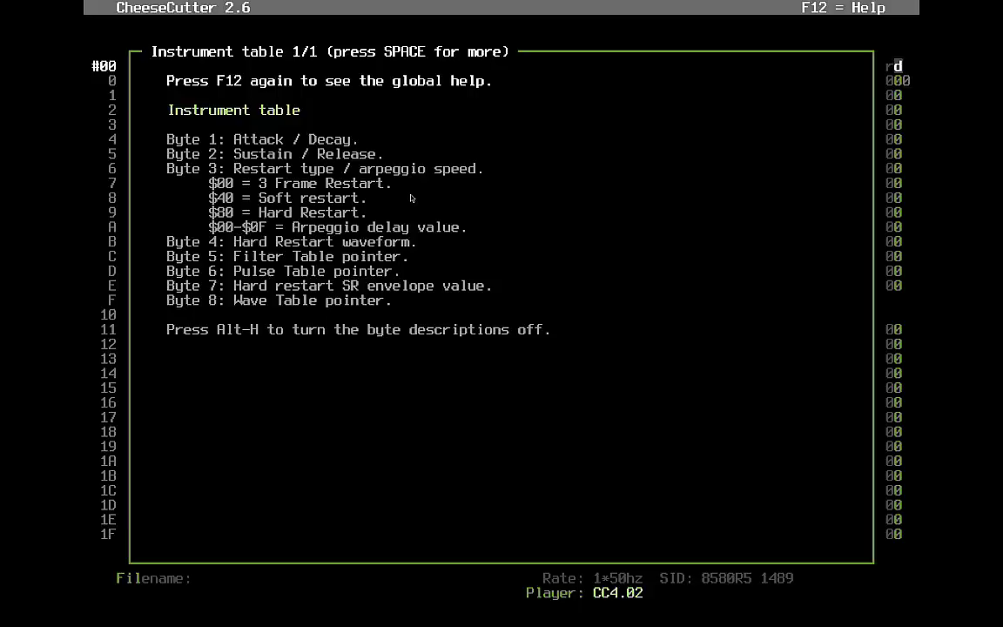
pyautogui.press('Escape')
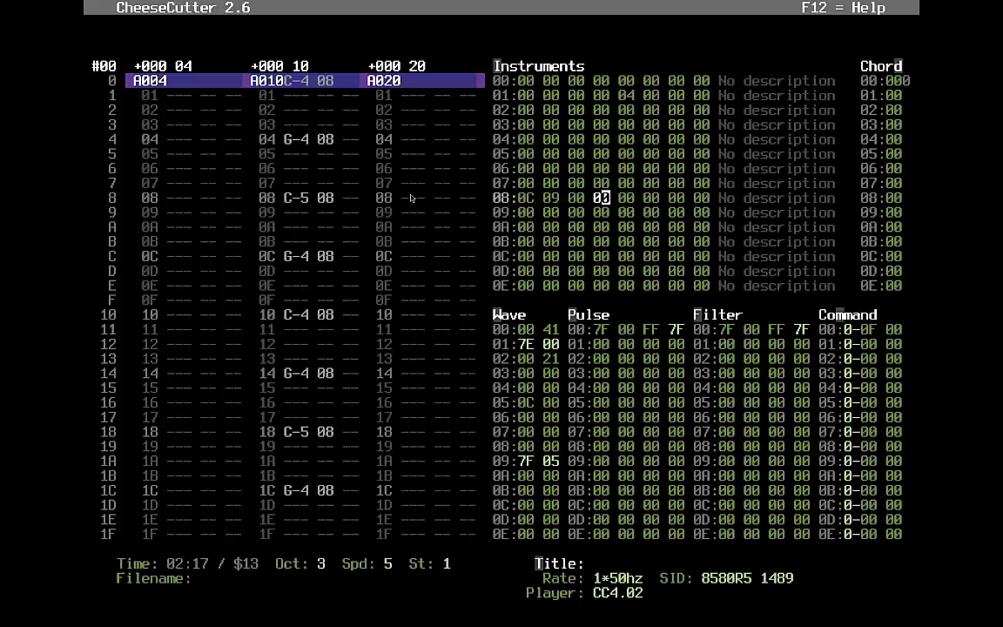
# Step: Set instrument 08's Pulse Table pointer to 88 and play the song
pyautogui.press('Right')
pyautogui.press('Right')
pyautogui.click(651, 199)
pyautogui.press('Right')
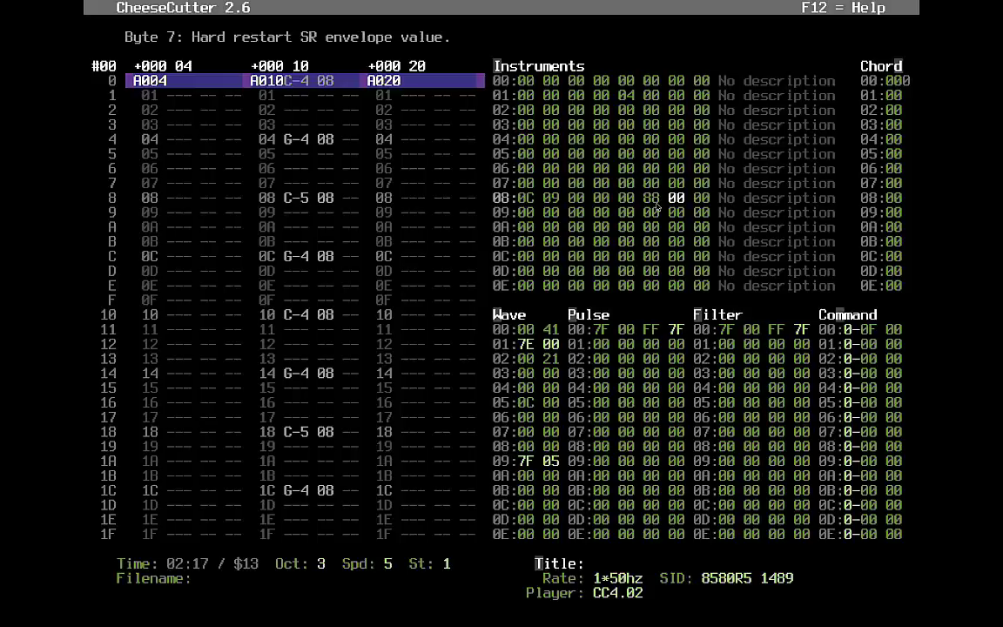
pyautogui.press('F1')
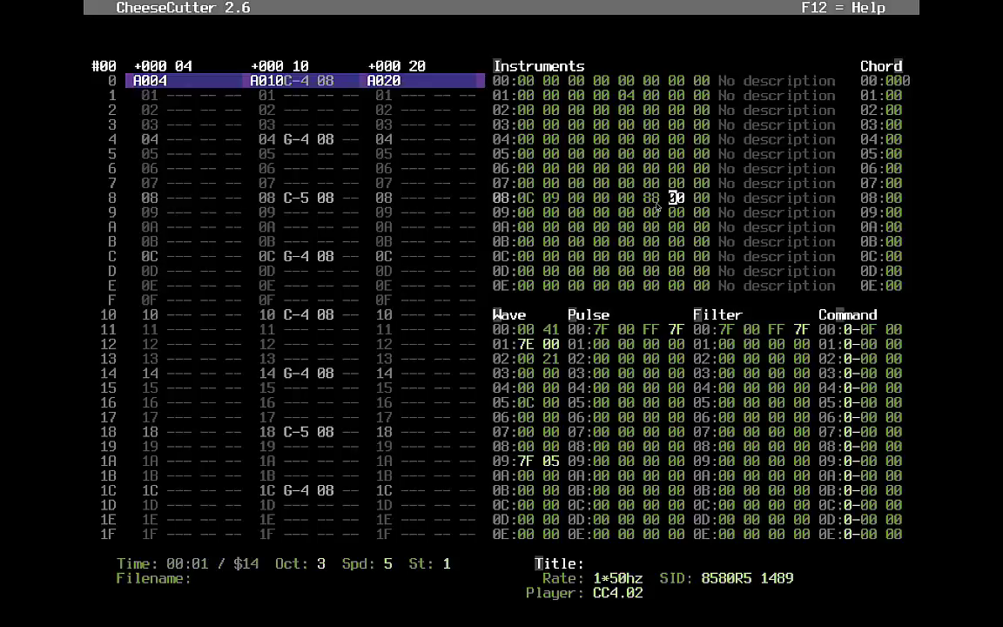
# Step: Try Pulse Table pointer values 84, 81, 83, 85, 86, 87, 88, 8A and 8B on instrument 08 while listening
pyautogui.press('Left')
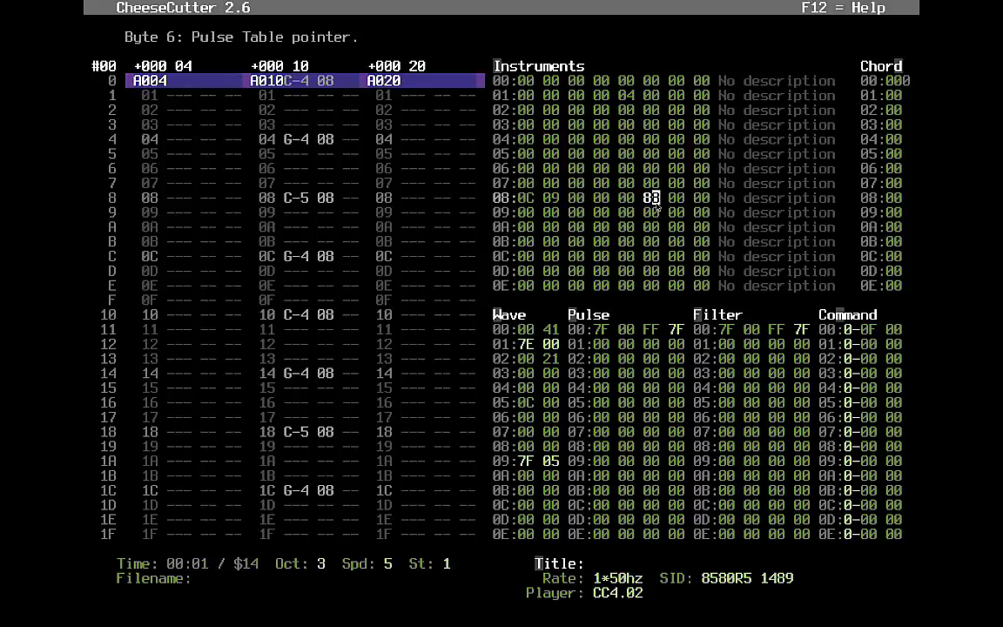
pyautogui.write('4')
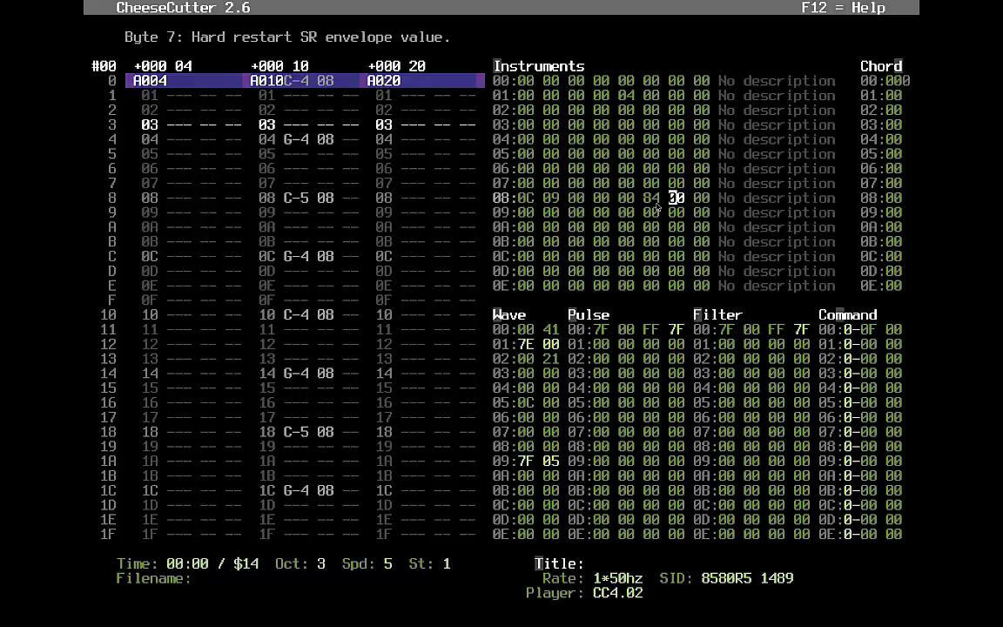
pyautogui.press('Left')
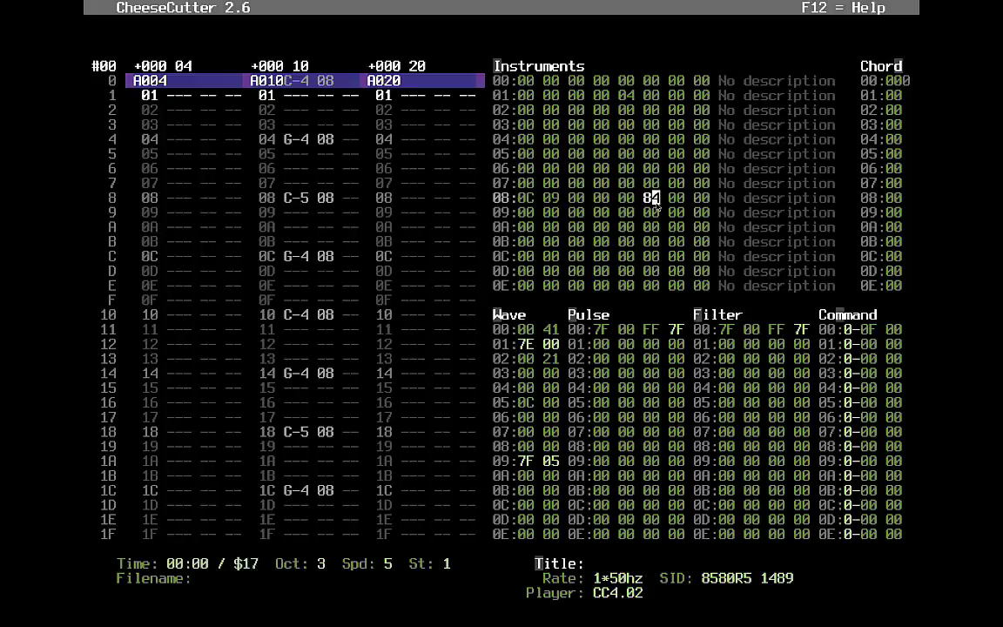
pyautogui.write('1')
pyautogui.press('Left')
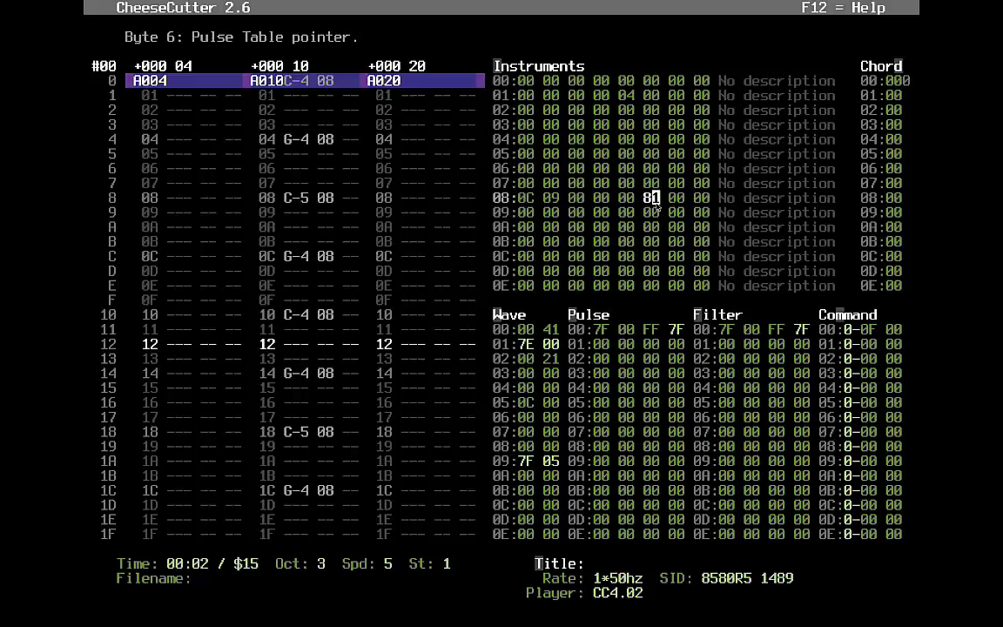
pyautogui.write('3')
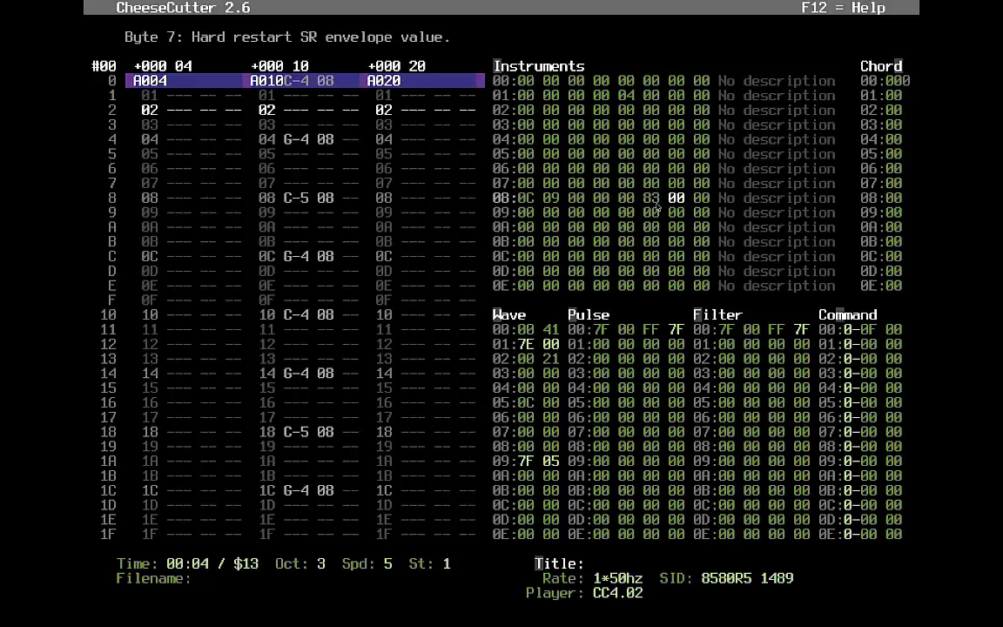
pyautogui.press('Left')
pyautogui.write('5')
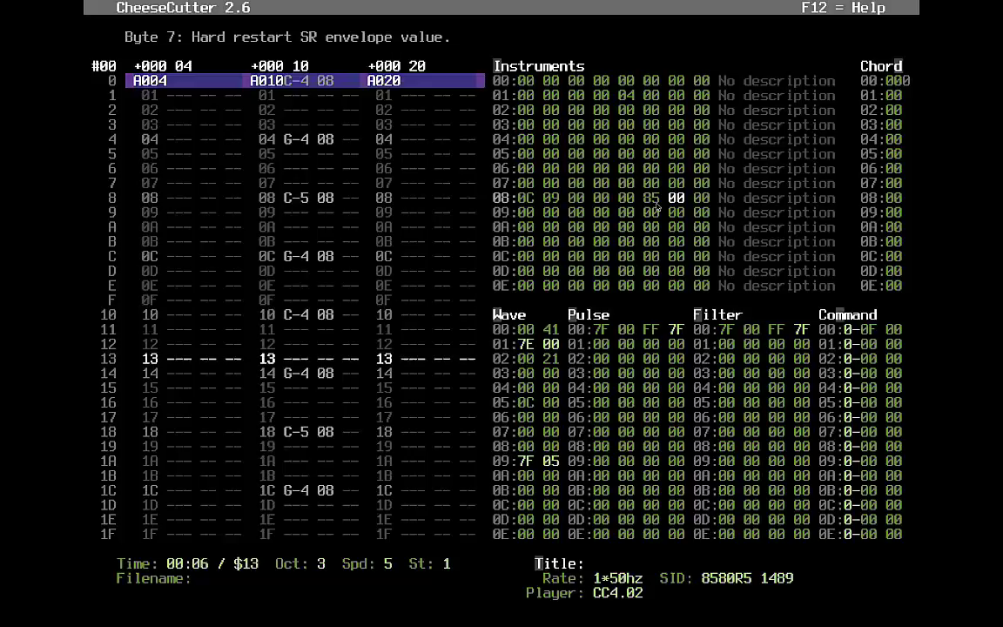
pyautogui.press('Left')
pyautogui.write('6')
pyautogui.press('Left')
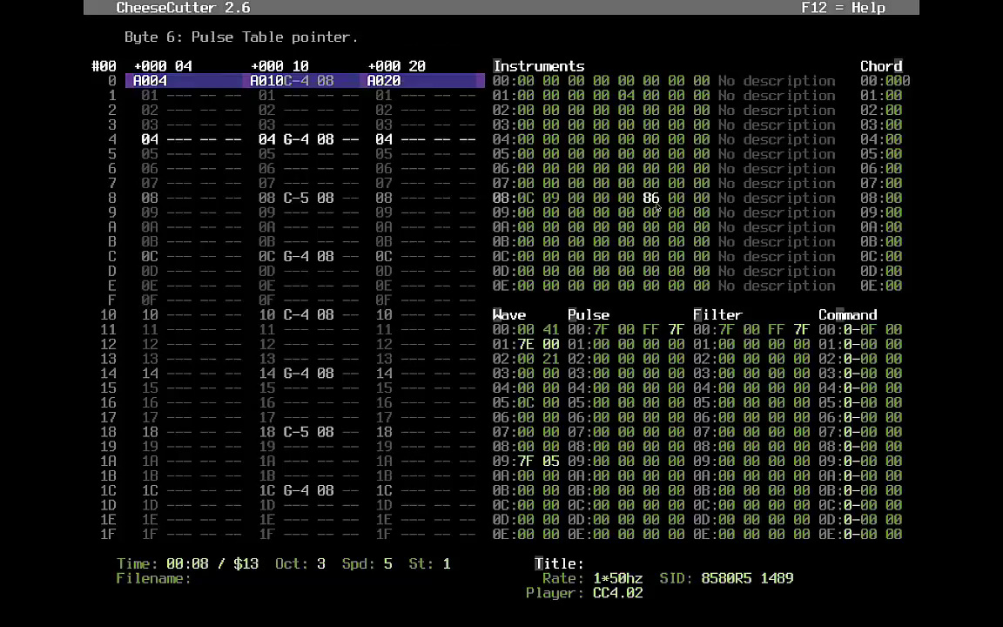
pyautogui.write('7')
pyautogui.press('Left')
pyautogui.write('8')
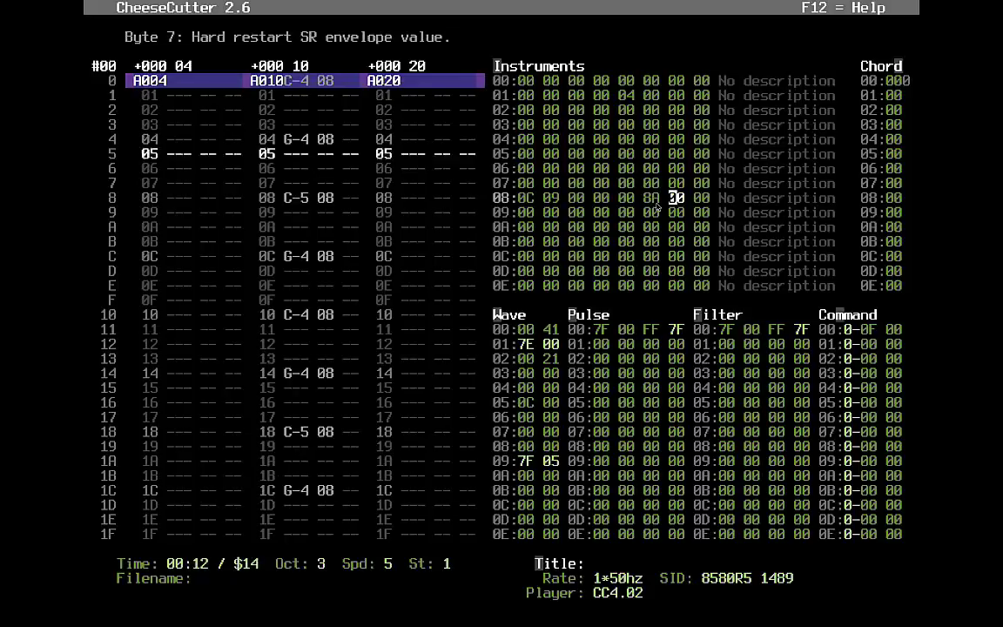
pyautogui.press('Left')
pyautogui.write('a')
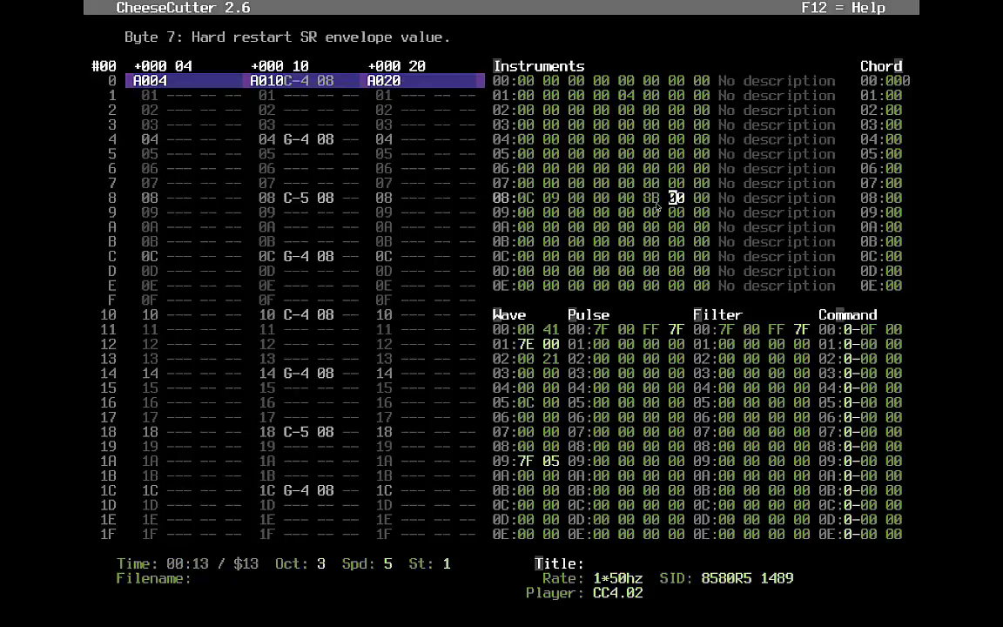
# Step: Try Pulse Table pointer values 84 and 81 on instrument 08, and return it to 88
pyautogui.press('Left')
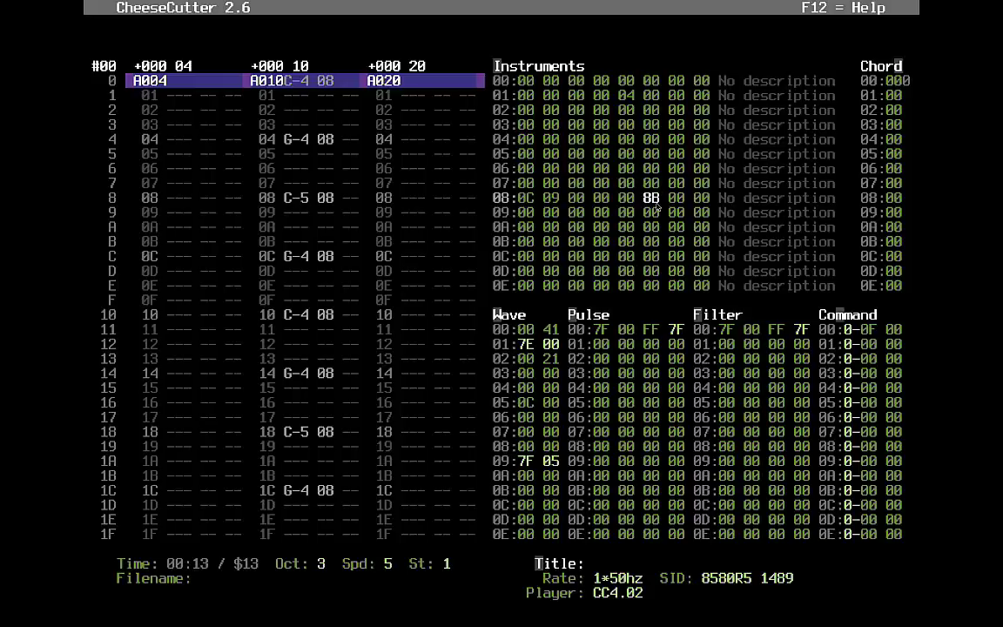
pyautogui.write('4')
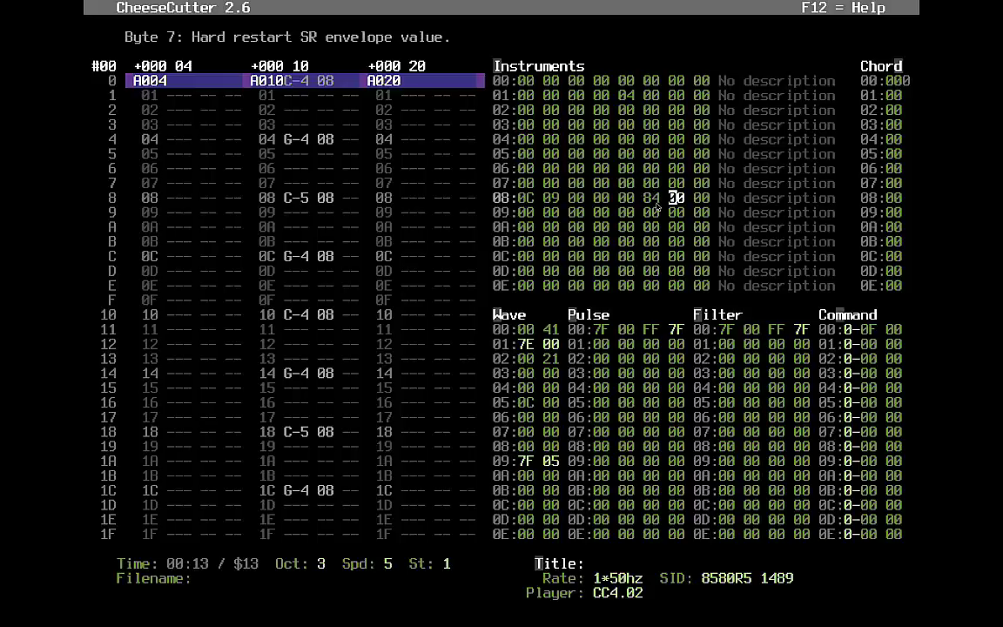
pyautogui.press('Left')
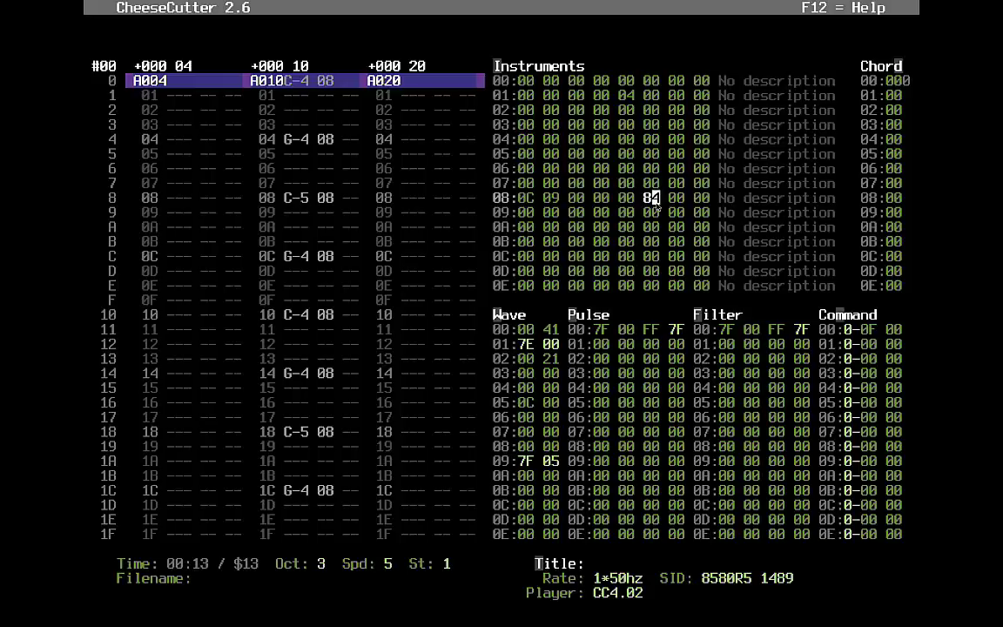
pyautogui.press('Right')
pyautogui.press('Left')
pyautogui.write('1')
pyautogui.press('Left')
pyautogui.write('8')
pyautogui.press('Left')
# Step: Play the song from the start to watch the SID register values of the voices, and stop playback
pyautogui.press('F1')
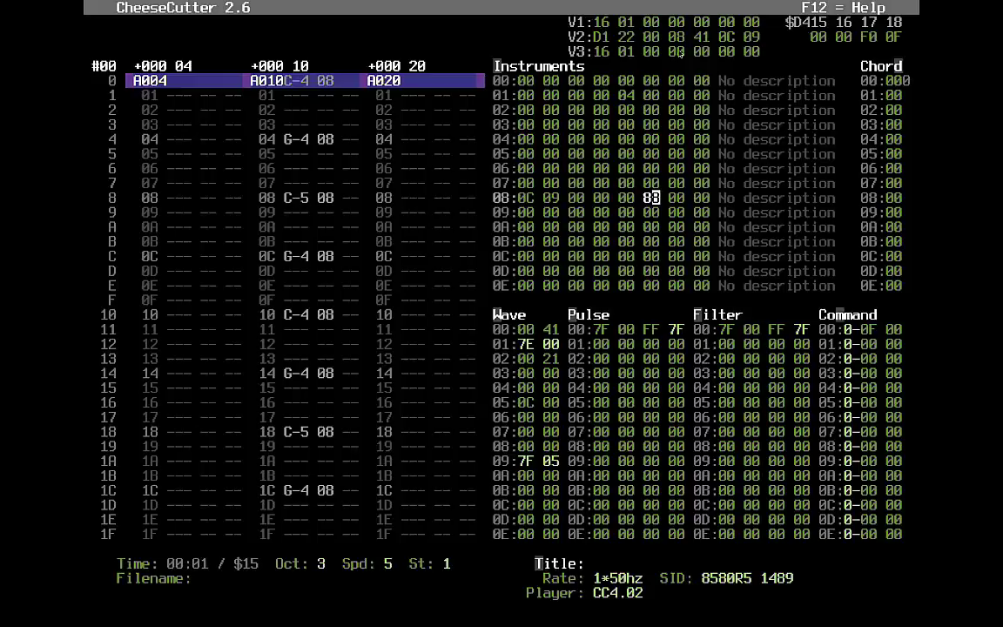
pyautogui.press('F1')
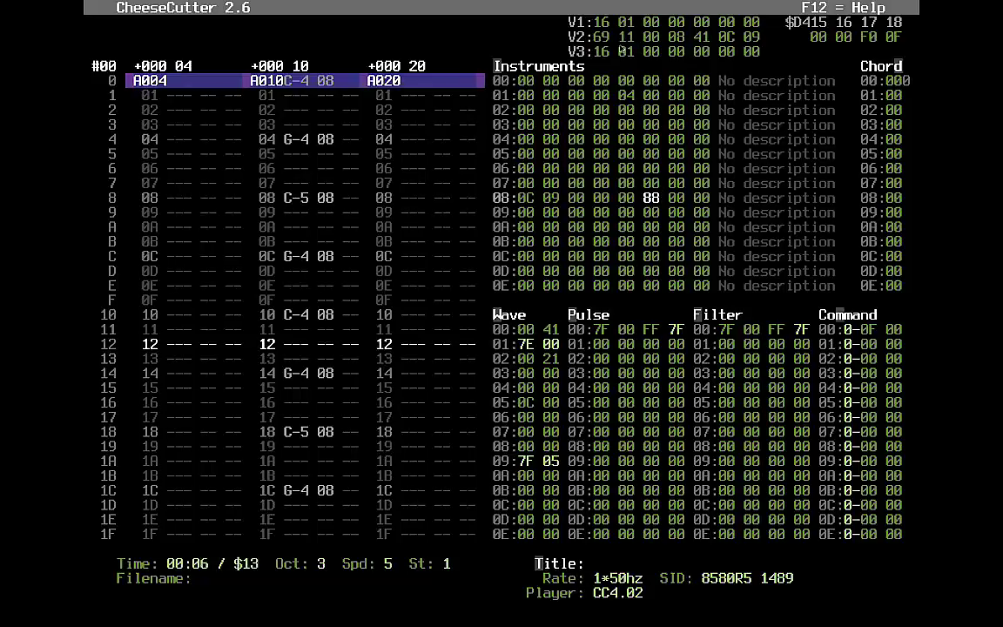
pyautogui.press('F4')
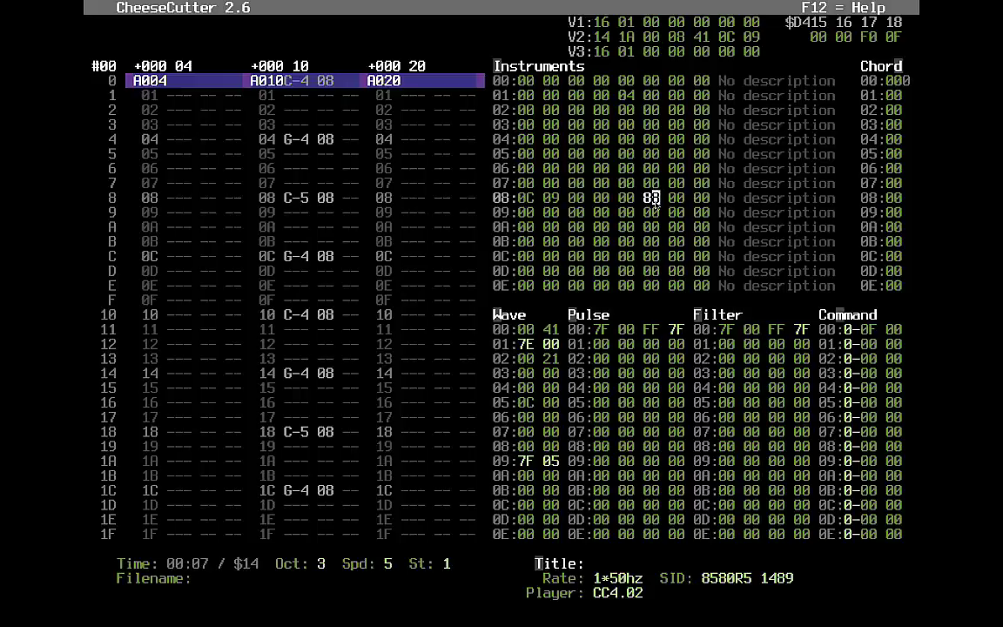
# Step: Set instrument 08's Pulse Table pointer to 01
pyautogui.press('Return')
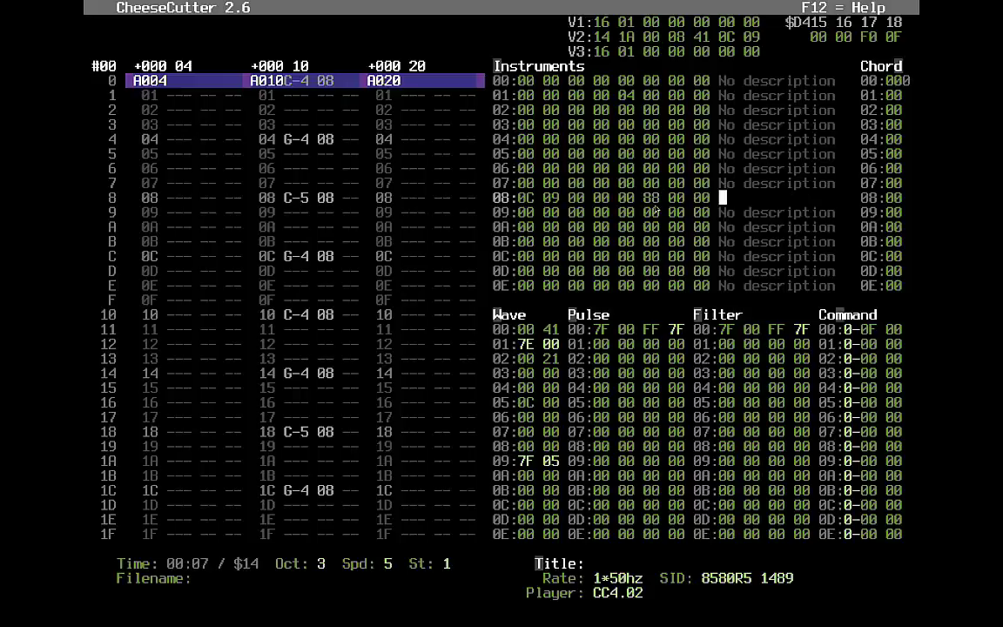
pyautogui.press('Left')
pyautogui.press('Left')
pyautogui.press('Left')
pyautogui.press('Left')
pyautogui.press('Left')
pyautogui.press('Left')
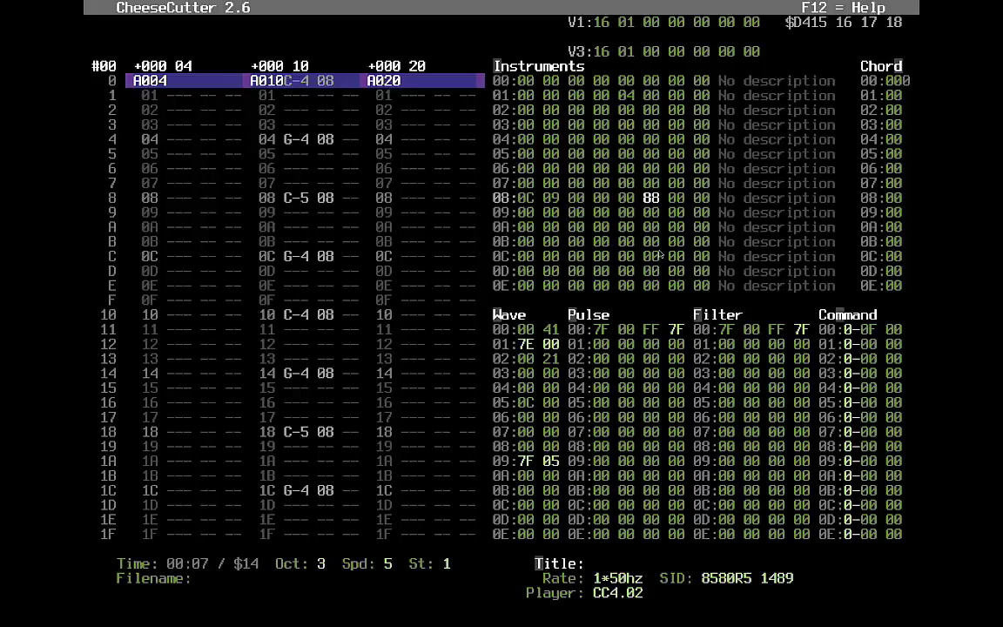
pyautogui.write('01')
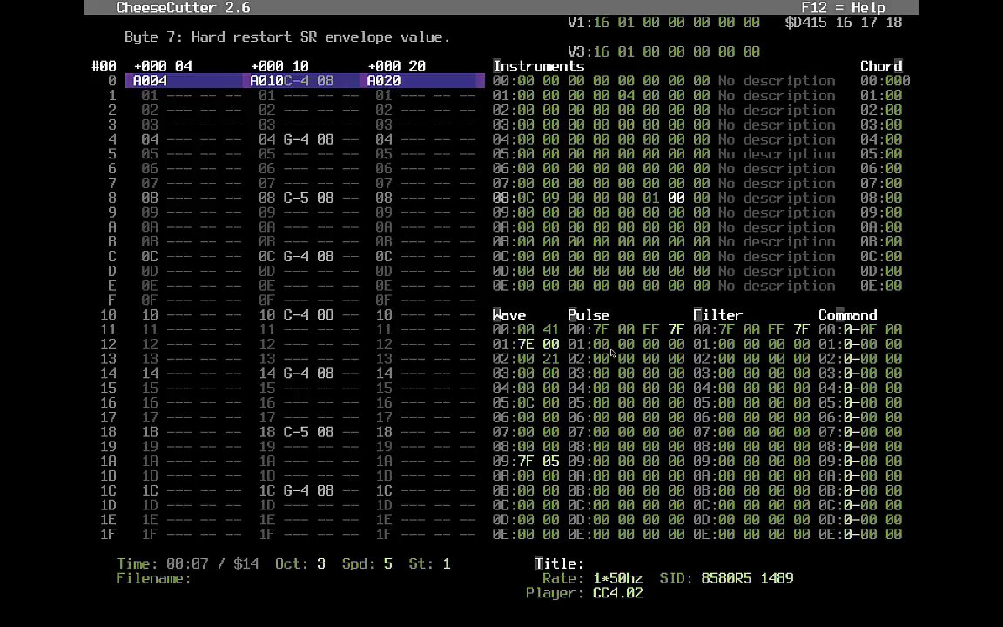
# Step: Examine the descriptions of the four bytes in pulse table row 01, including initial pulse value and next-set pointer
pyautogui.click(611, 353)
pyautogui.press('Up')
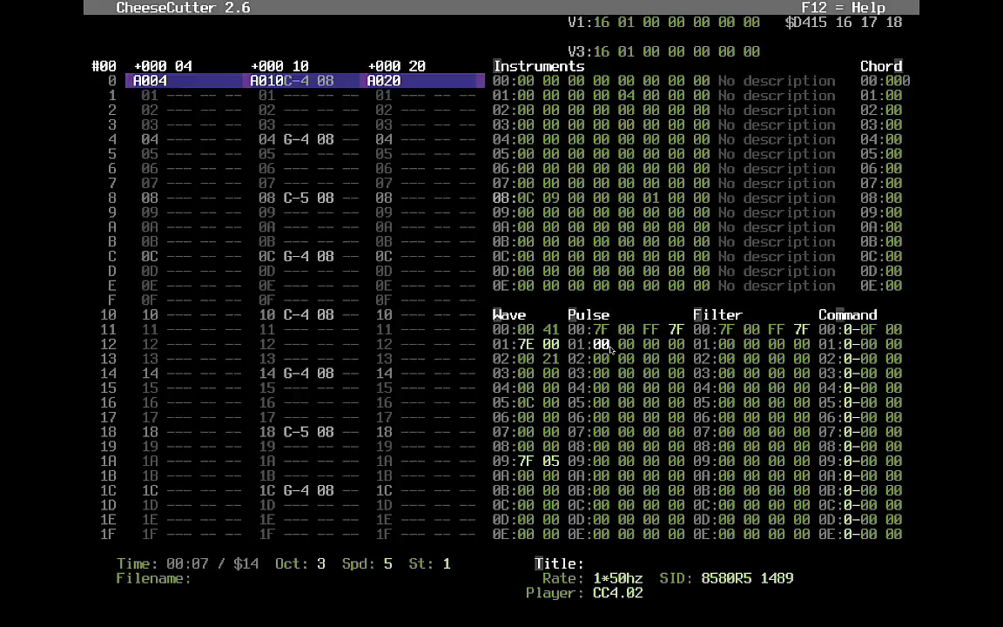
pyautogui.press('Right')
pyautogui.press('Right')
pyautogui.press('Right')
pyautogui.press('Right')
pyautogui.press('Right')
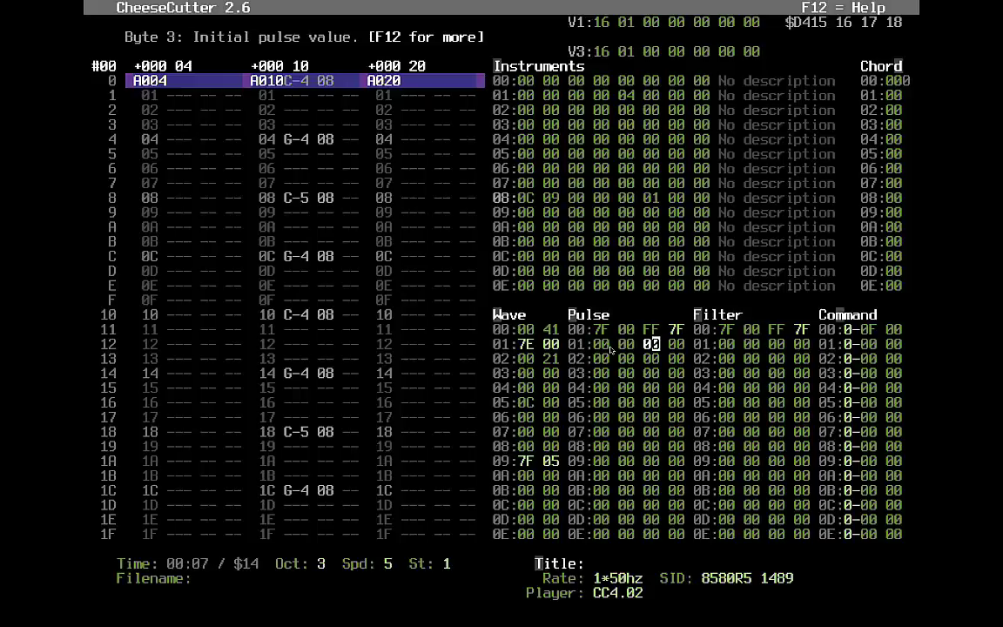
pyautogui.press('Right')
pyautogui.press('Right')
pyautogui.press('Left')
pyautogui.press('Right')
pyautogui.press('Left')
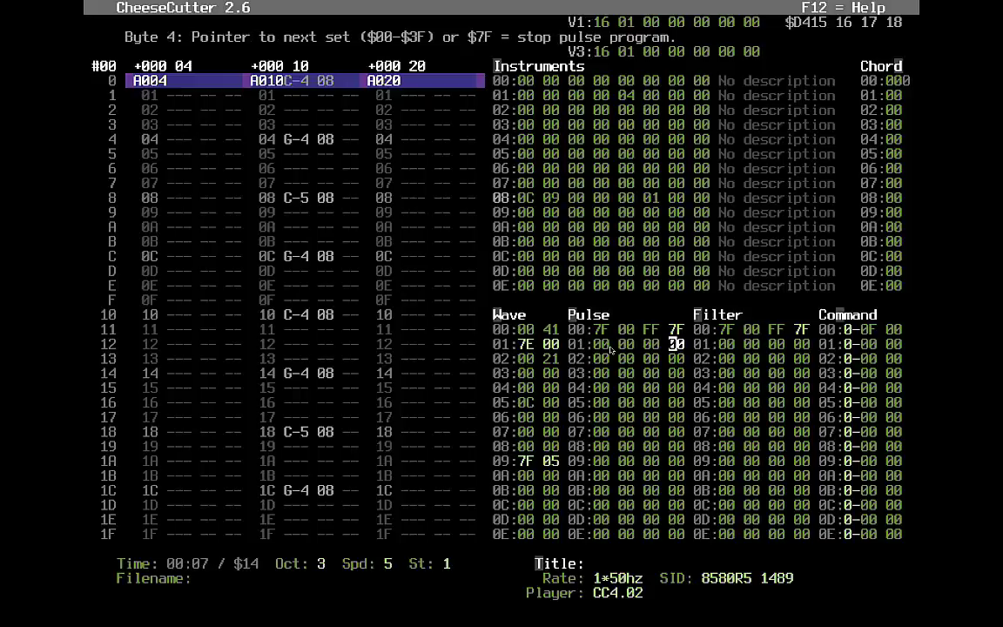
pyautogui.press('Right')
pyautogui.press('Left')
pyautogui.press('Right')
pyautogui.press('Left')
pyautogui.press('Up')
pyautogui.press('Down')
pyautogui.press('Left')
pyautogui.press('Left')
pyautogui.press('Left')
pyautogui.press('Left')
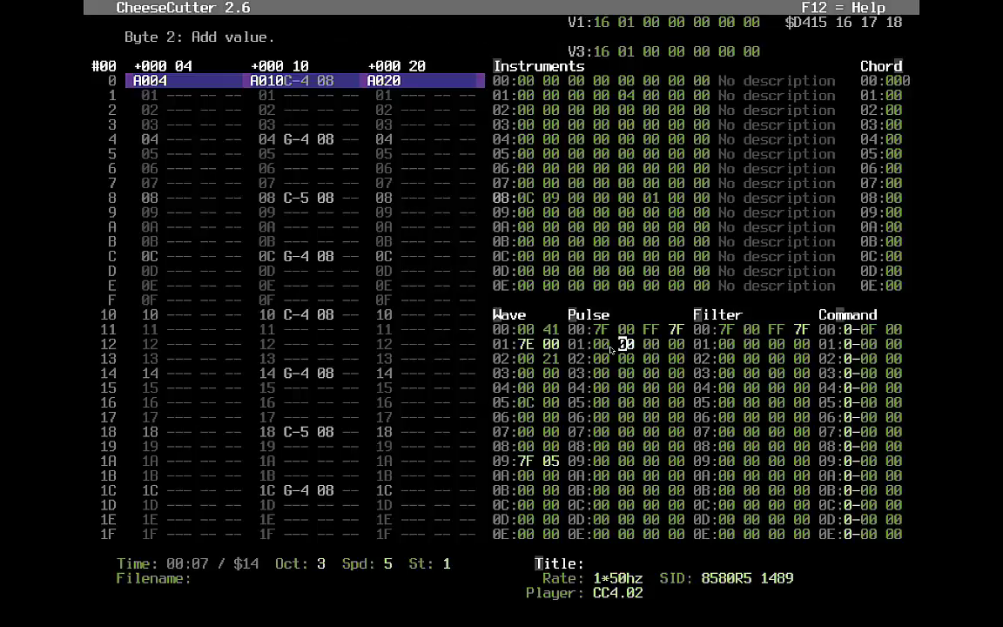
# Step: Examine how the duration, add value, initial pulse value and next-set pointer bytes of pulse table row 01 work together
pyautogui.write('00')
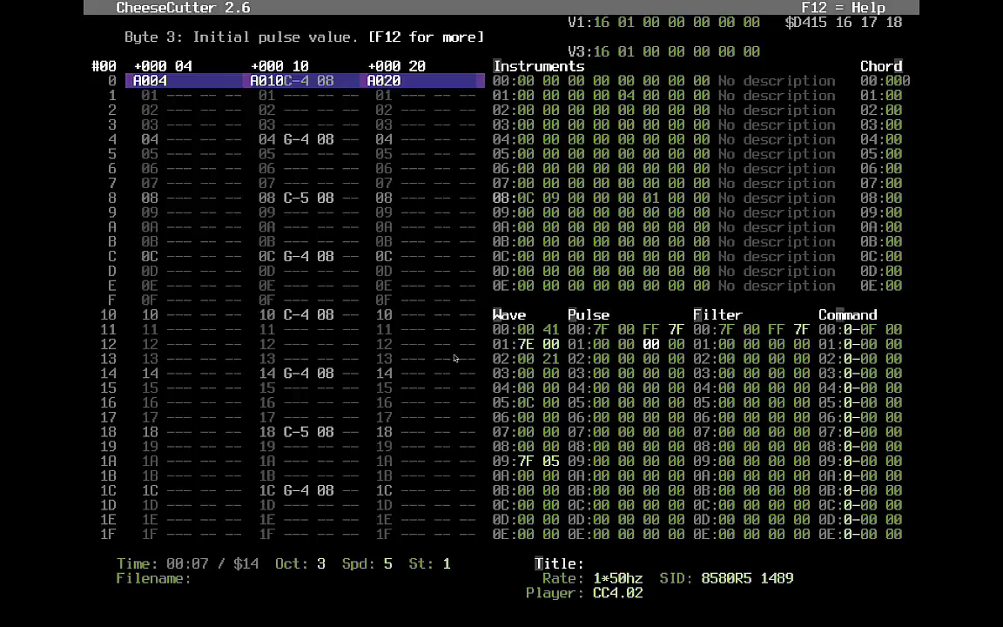
pyautogui.press('Right')
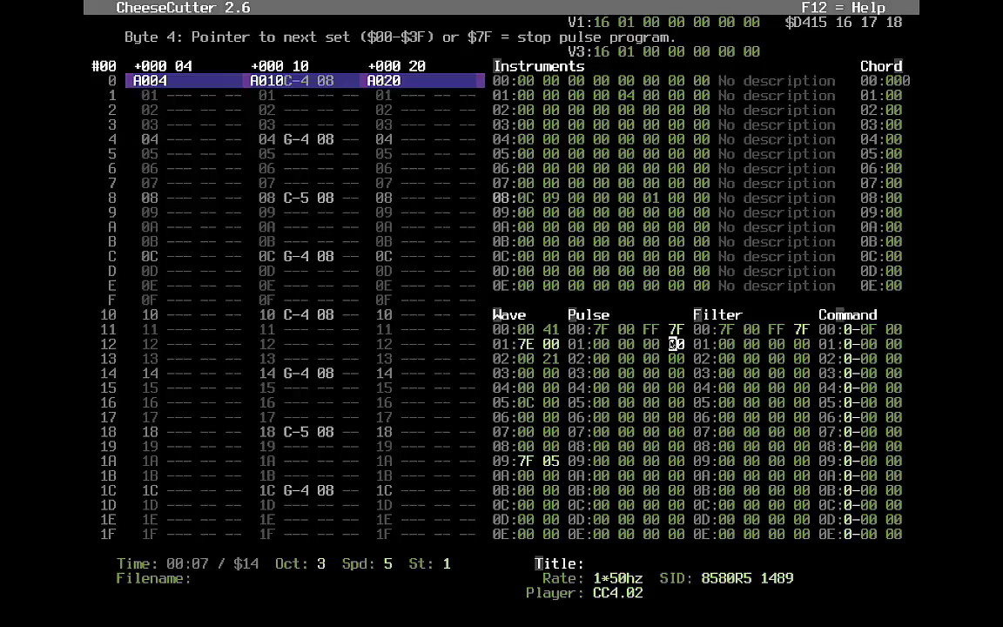
pyautogui.write('2')
pyautogui.click(754, 346)
pyautogui.click(731, 330)
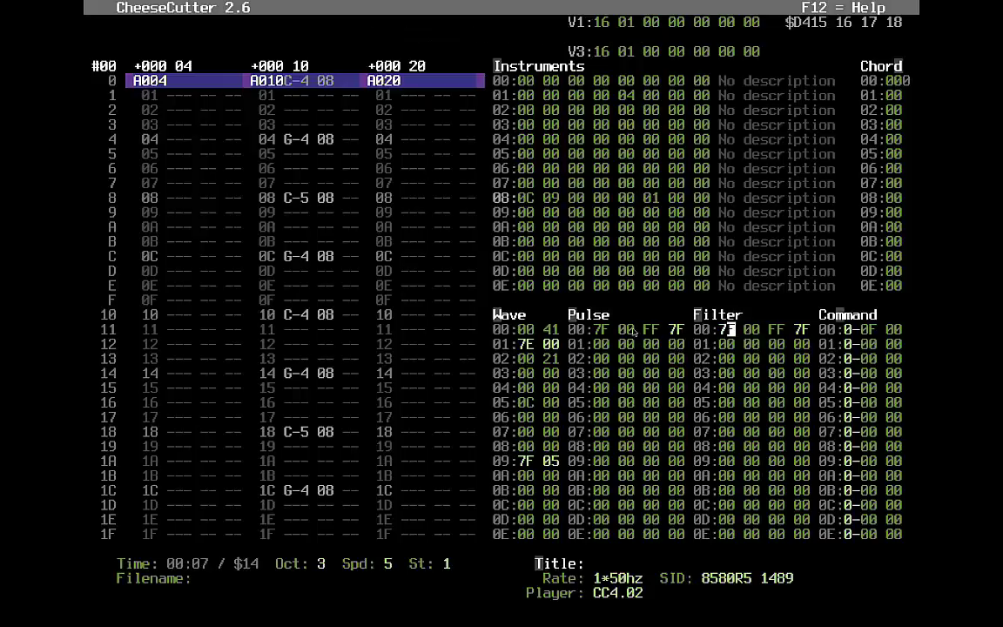
pyautogui.click(756, 344)
pyautogui.write('3')
pyautogui.hotkey('alt', 'w')
pyautogui.hotkey('alt', 'p')
pyautogui.press('Left')
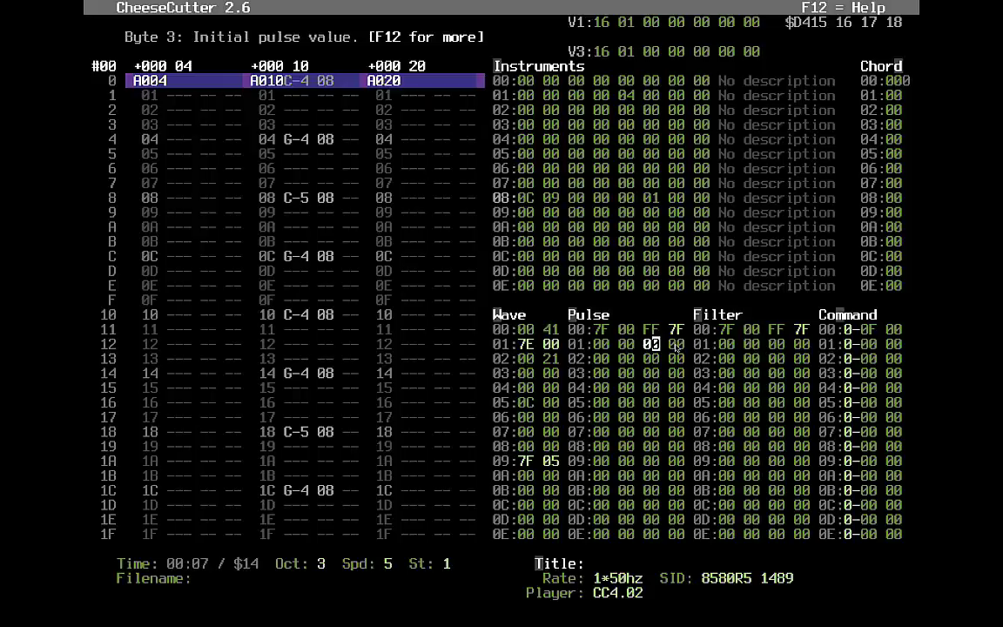
pyautogui.press('Right')
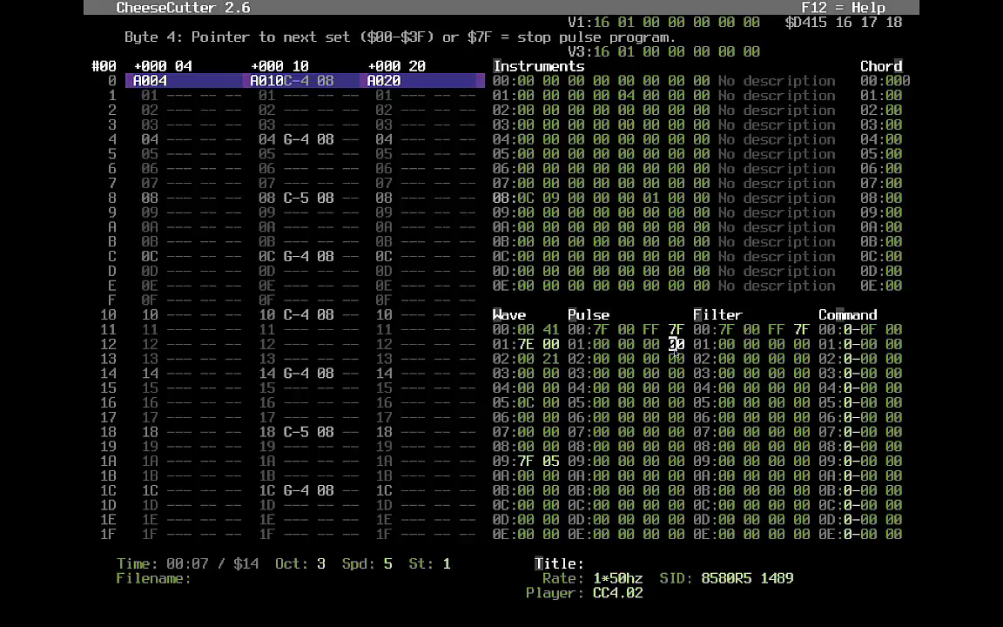
pyautogui.press('Left')
pyautogui.press('Left')
pyautogui.press('Left')
pyautogui.press('Left')
pyautogui.press('Left')
pyautogui.press('Left')
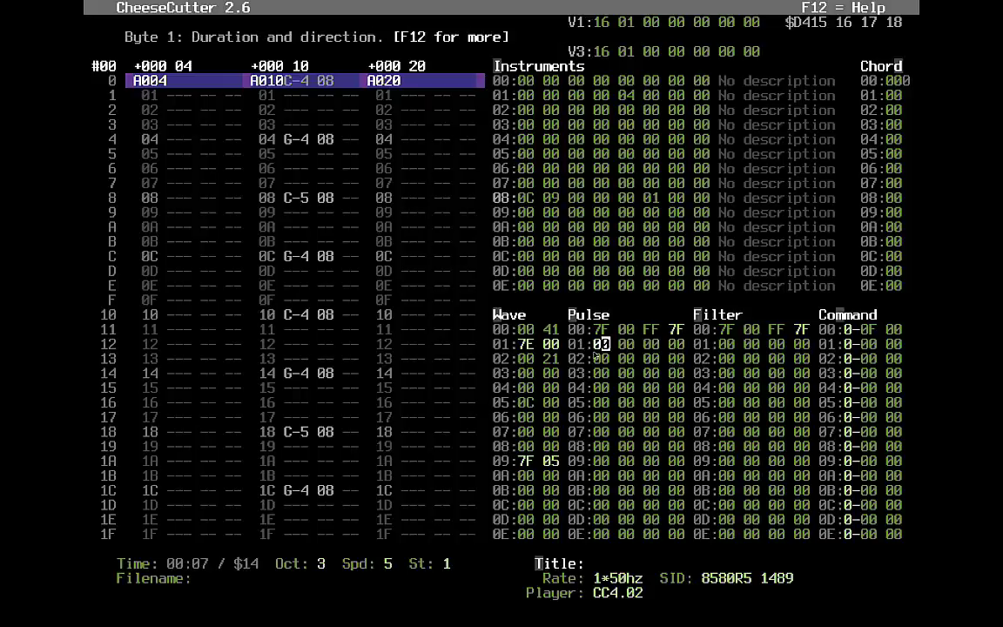
pyautogui.press('Right')
pyautogui.press('Right')
pyautogui.press('Right')
pyautogui.press('Right')
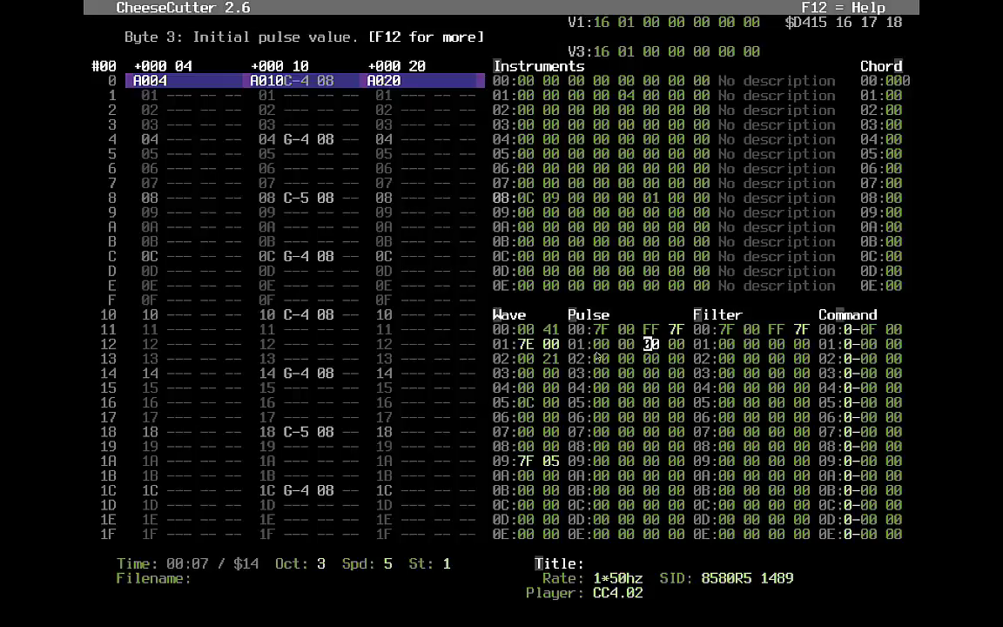
# Step: Set the initial pulse value of pulse table row 01 to 08 and play the song briefly
pyautogui.press('Right')
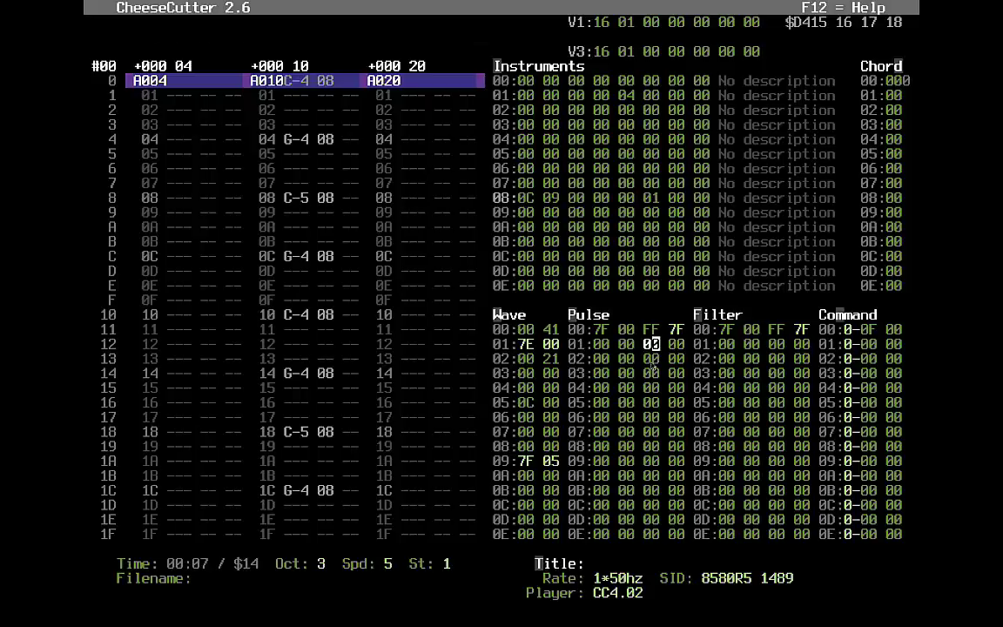
pyautogui.write('8')
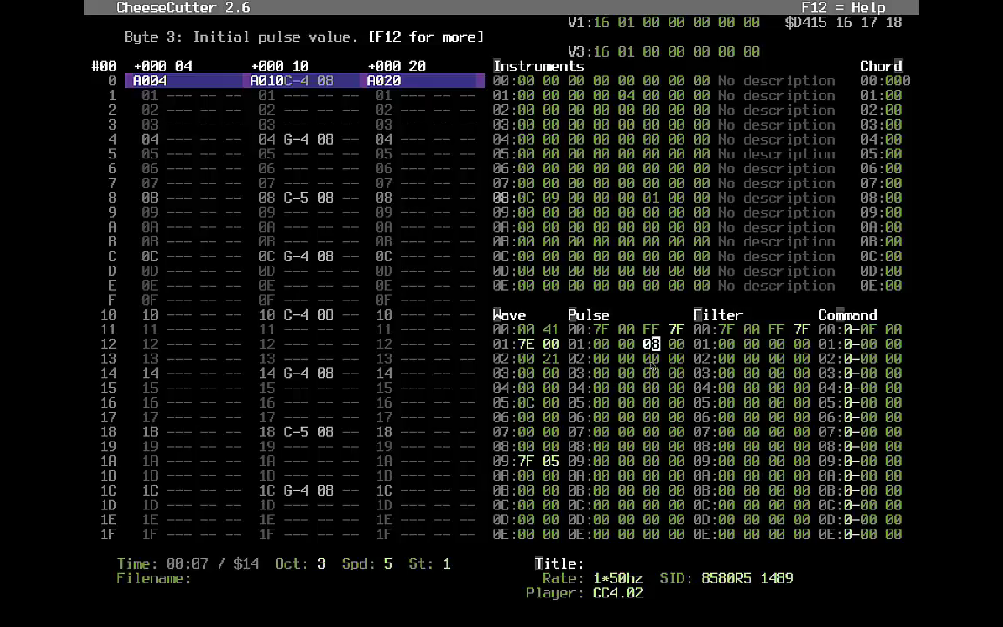
pyautogui.press('F1')
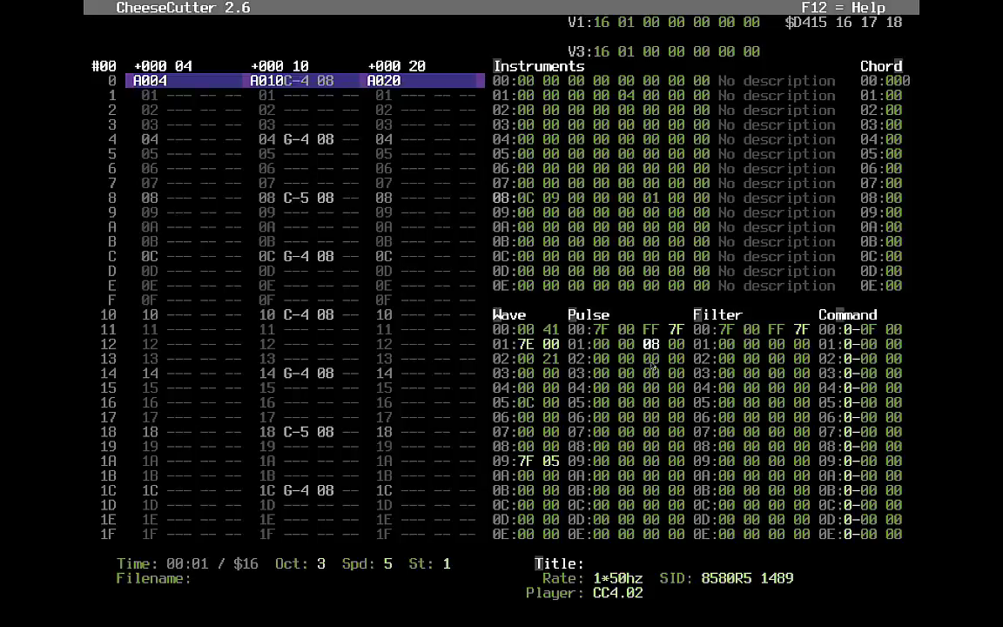
# Step: Try 7F as the duration and direction byte of pulse table row 01
pyautogui.press('Down')
pyautogui.press('Up')
pyautogui.press('Left')
pyautogui.press('Left')
pyautogui.press('Right')
pyautogui.press('Right')
pyautogui.press('Right')
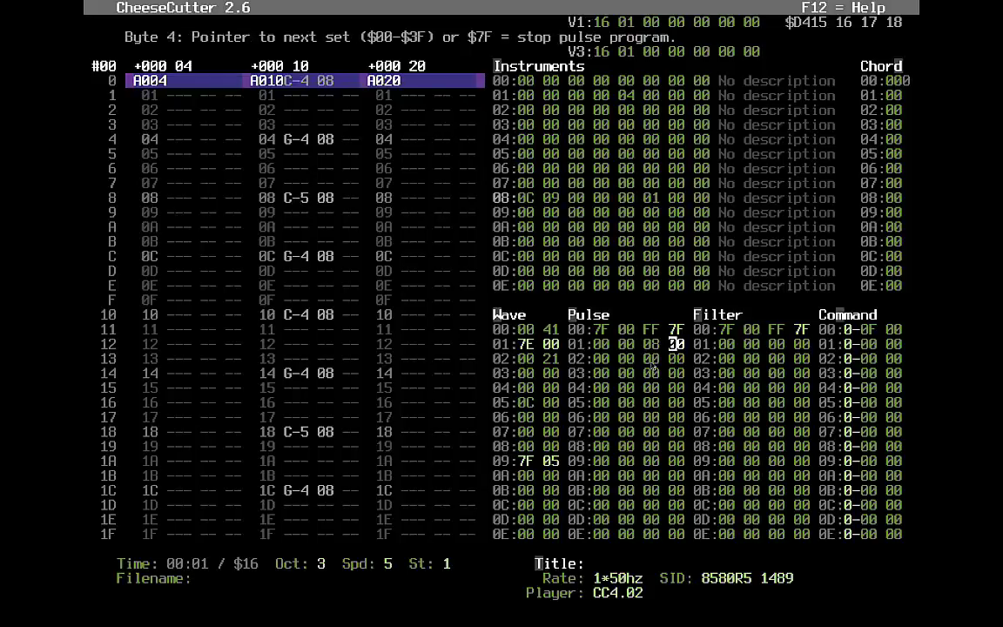
pyautogui.press('Left')
pyautogui.press('Left')
pyautogui.press('Left')
pyautogui.press('Left')
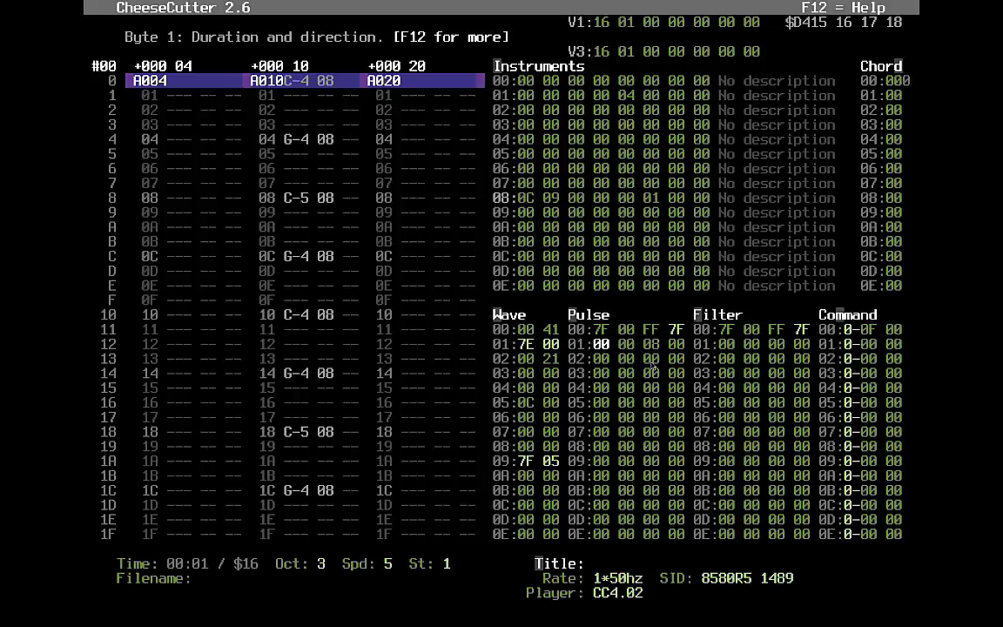
pyautogui.write('03')
pyautogui.press('Left')
pyautogui.write('7F')
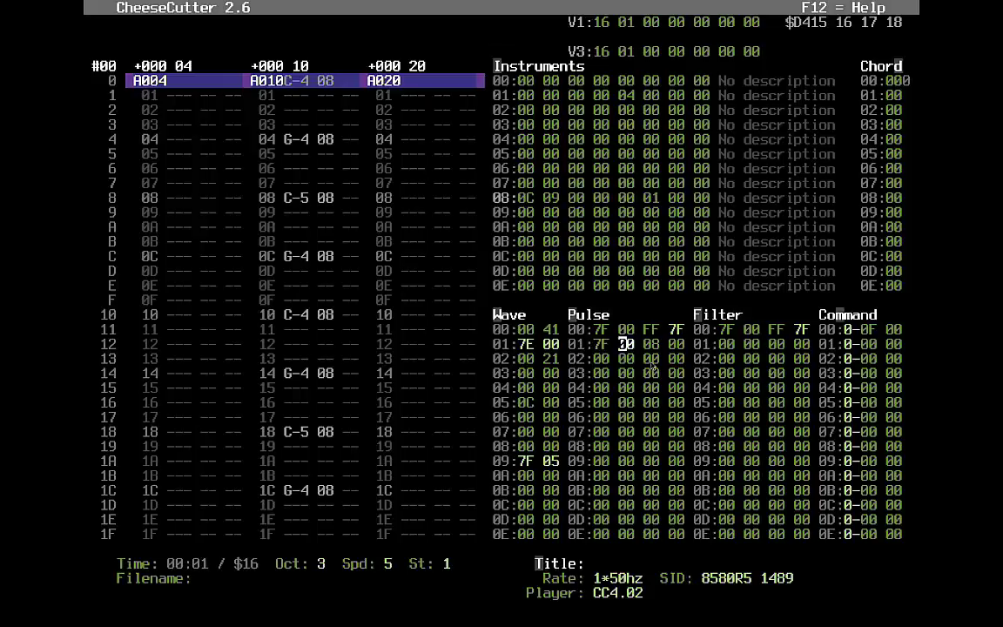
# Step: Set pulse table row 01's duration and direction byte to 10 and its add value to 04
pyautogui.press('Left')
pyautogui.press('Left')
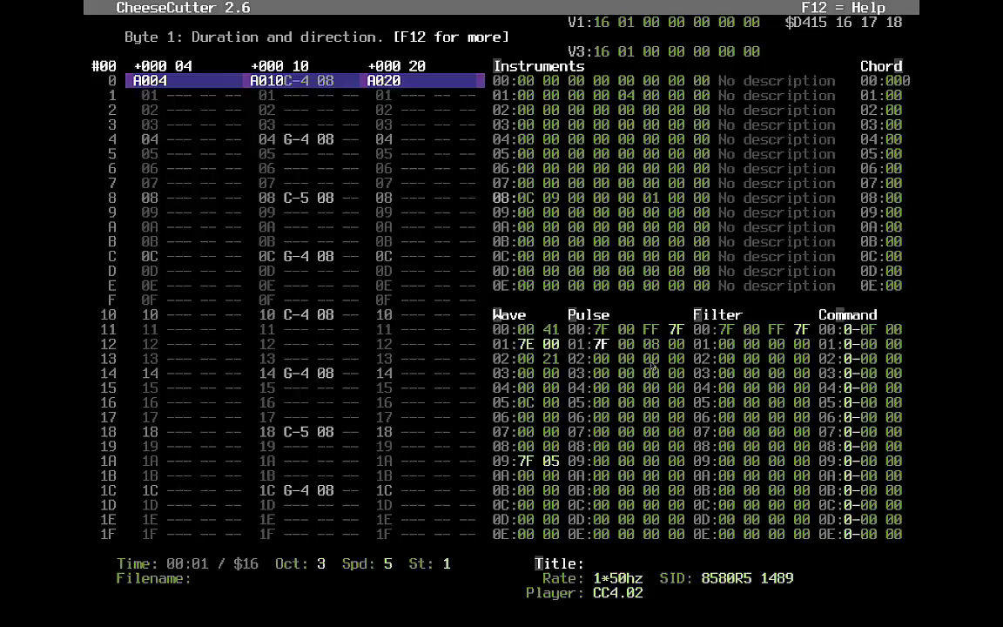
pyautogui.write('10')
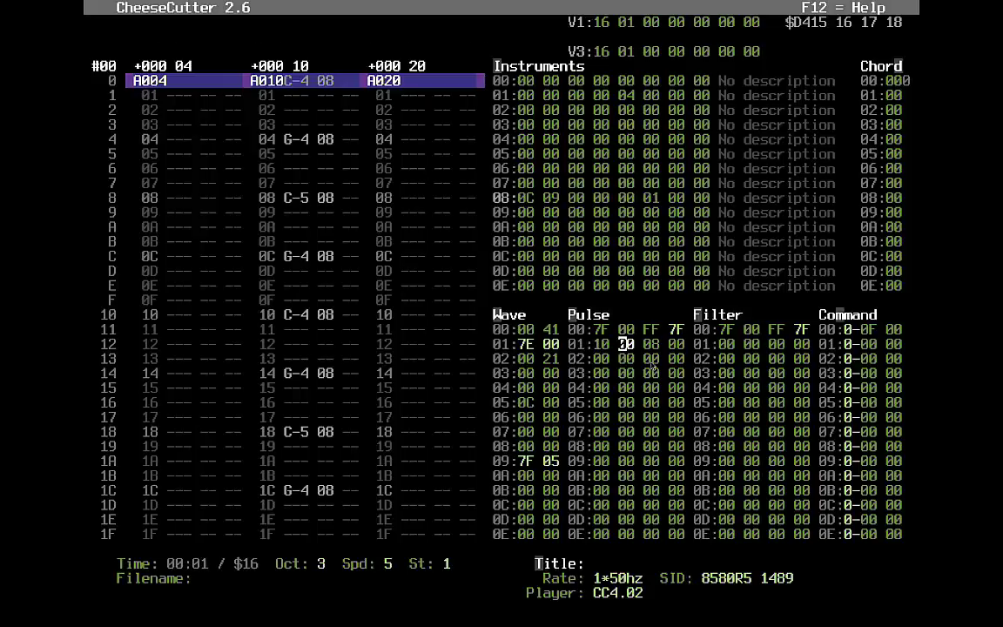
pyautogui.press('Right')
pyautogui.press('Left')
pyautogui.press('Right')
pyautogui.write('4')
# Step: Review the byte descriptions of pulse table row 01 from duration and direction through to the next-set pointer
pyautogui.press('Left')
pyautogui.press('Left')
pyautogui.press('Left')
pyautogui.press('Left')
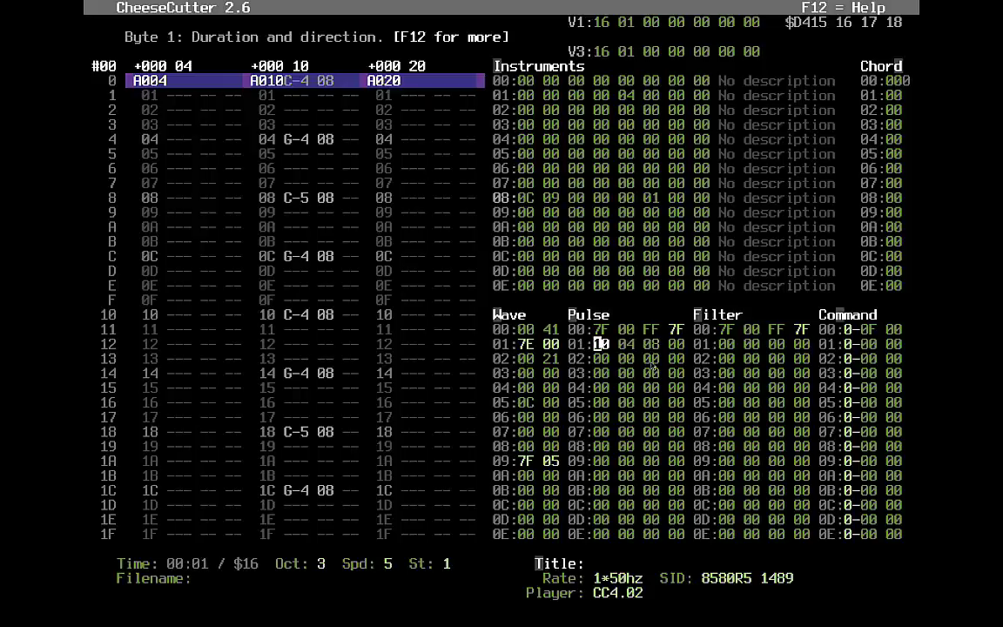
pyautogui.press('Right')
pyautogui.write('0')
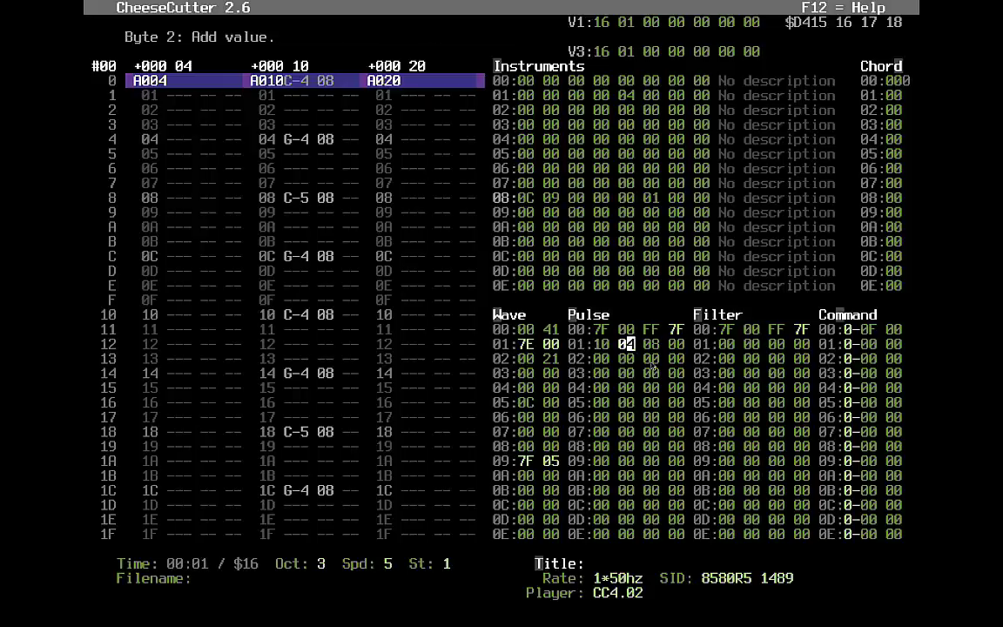
pyautogui.press('Right')
pyautogui.press('Right')
pyautogui.press('Right')
pyautogui.press('Left')
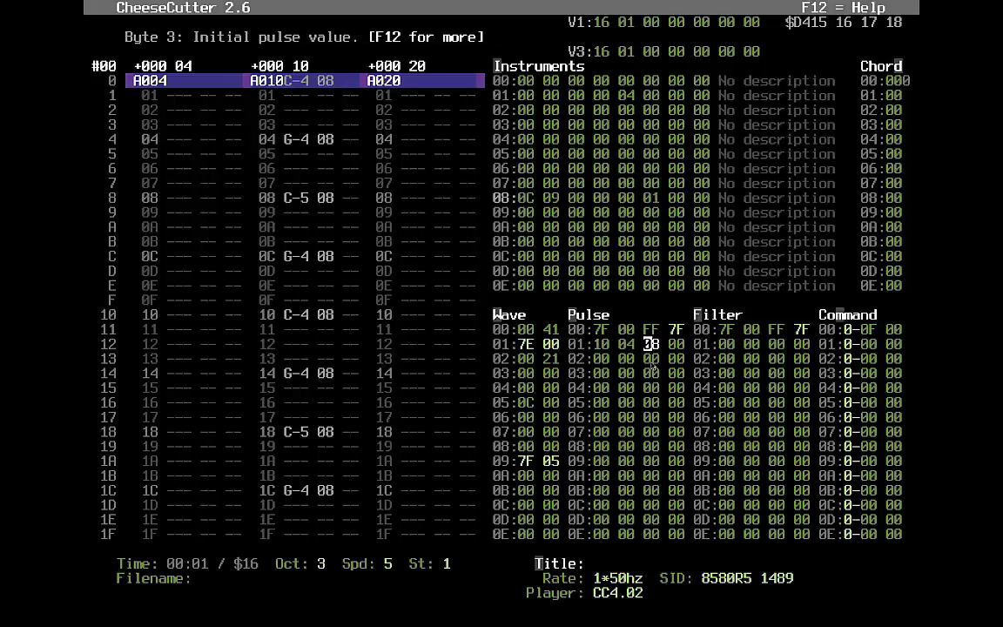
pyautogui.press('Right')
# Step: Play the song from the start repeatedly to watch voice 2's pulse registers, keeping row 01's duration at 10, and stop playback
pyautogui.press('F1')
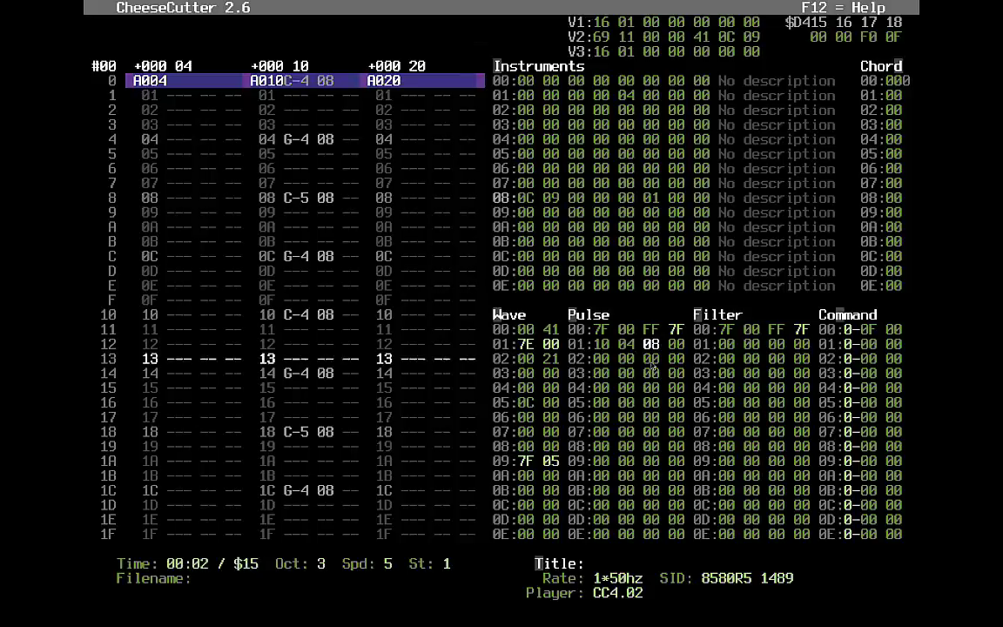
pyautogui.press('F4')
pyautogui.press('Left')
pyautogui.press('Left')
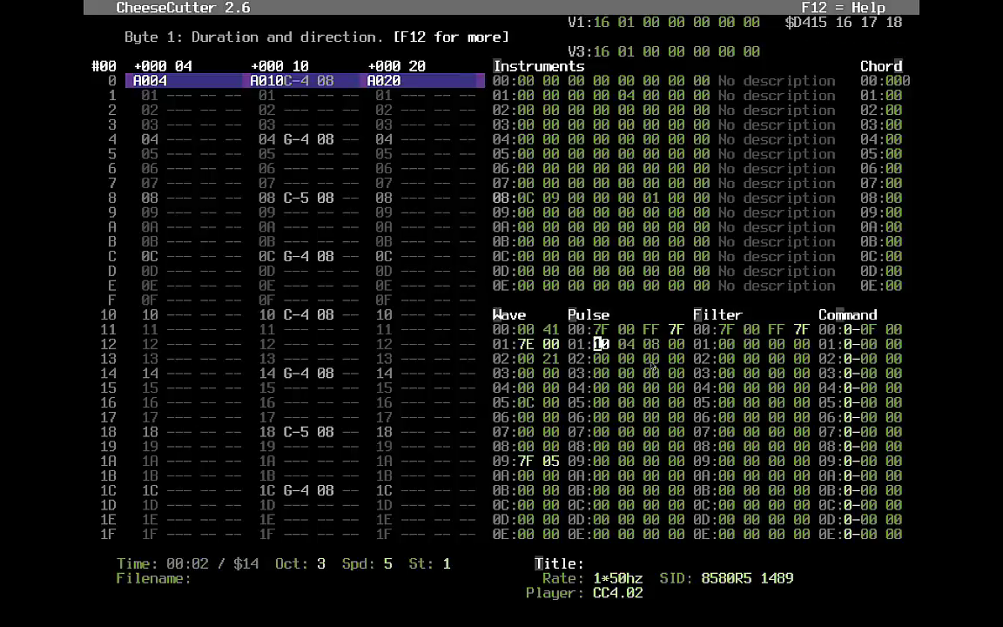
pyautogui.write('13')
pyautogui.press('F1')
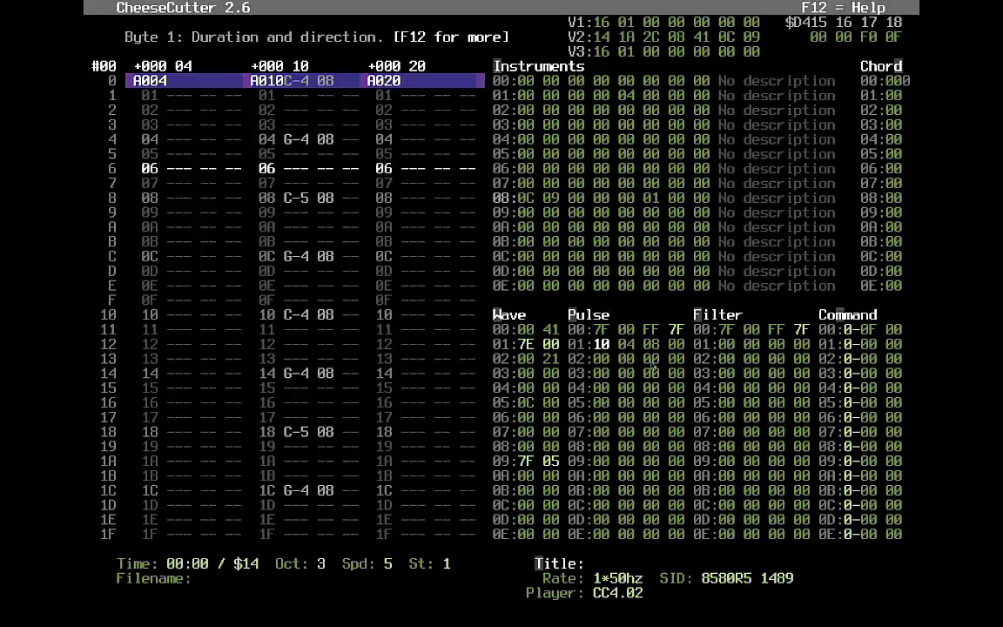
pyautogui.press('F1')
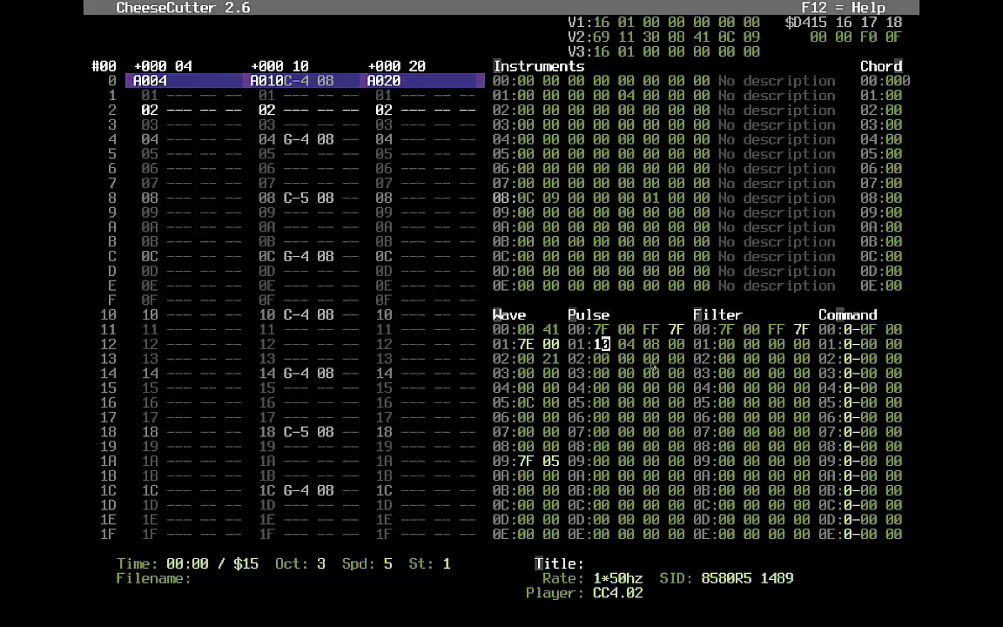
pyautogui.press('F4')
# Step: Set the next-set pointer of pulse table row 01 to 7F to stop the pulse program, and play the song
pyautogui.press('Right')
pyautogui.press('Right')
pyautogui.press('Right')
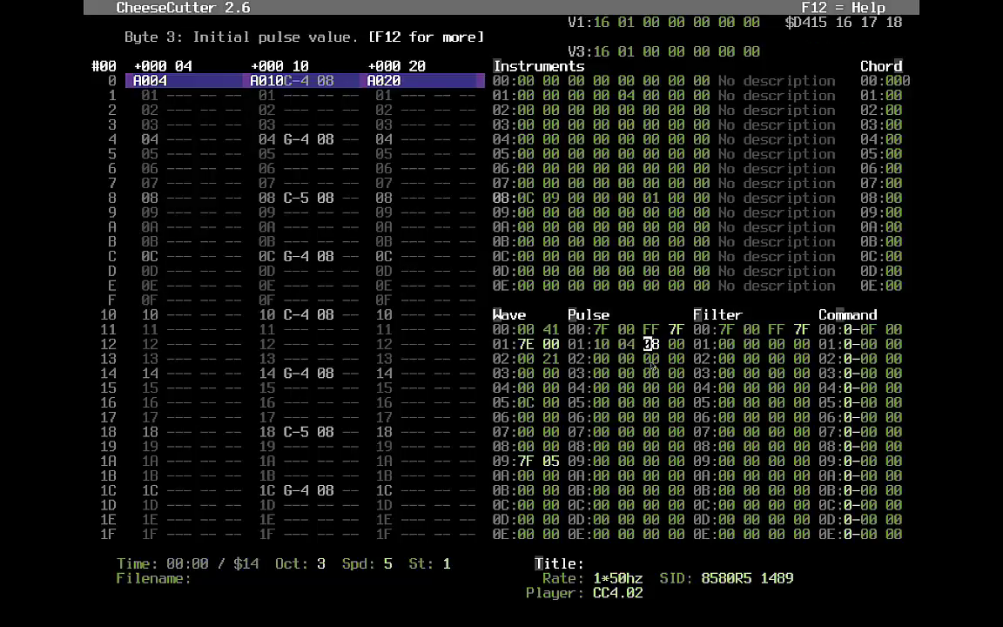
pyautogui.press('Down')
pyautogui.write('0')
pyautogui.press('Left')
pyautogui.press('Left')
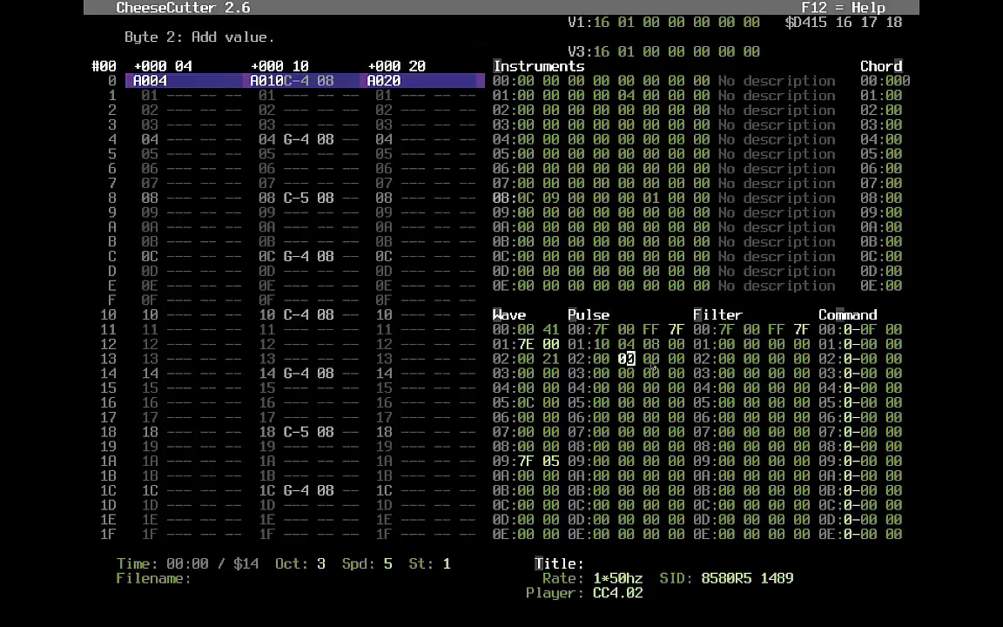
pyautogui.press('Right')
pyautogui.press('Right')
pyautogui.press('Up')
pyautogui.press('Right')
pyautogui.write('7F')
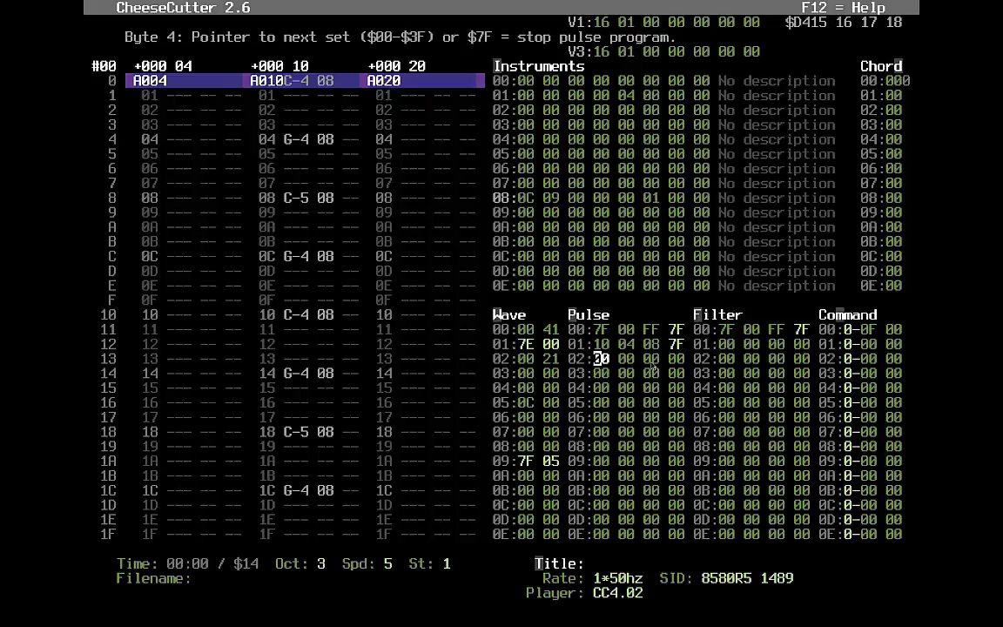
pyautogui.press('F1')
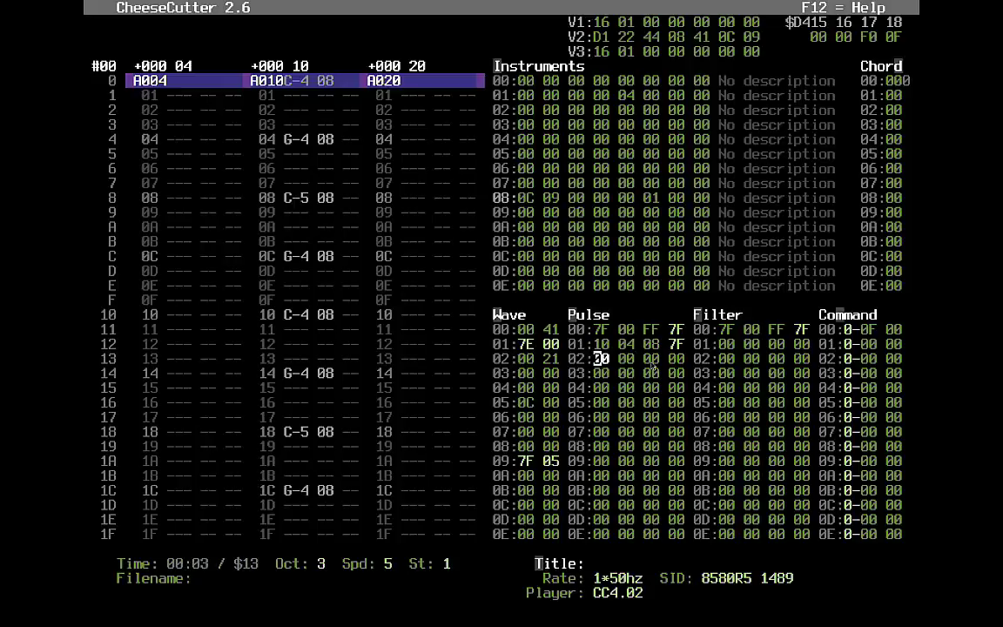
# Step: Set pulse table row 01's duration and direction byte to 7F and its initial pulse value to 01
pyautogui.press('Up')
pyautogui.write('7f')
pyautogui.press('Left')
pyautogui.press('Right')
pyautogui.press('Right')
pyautogui.press('Right')
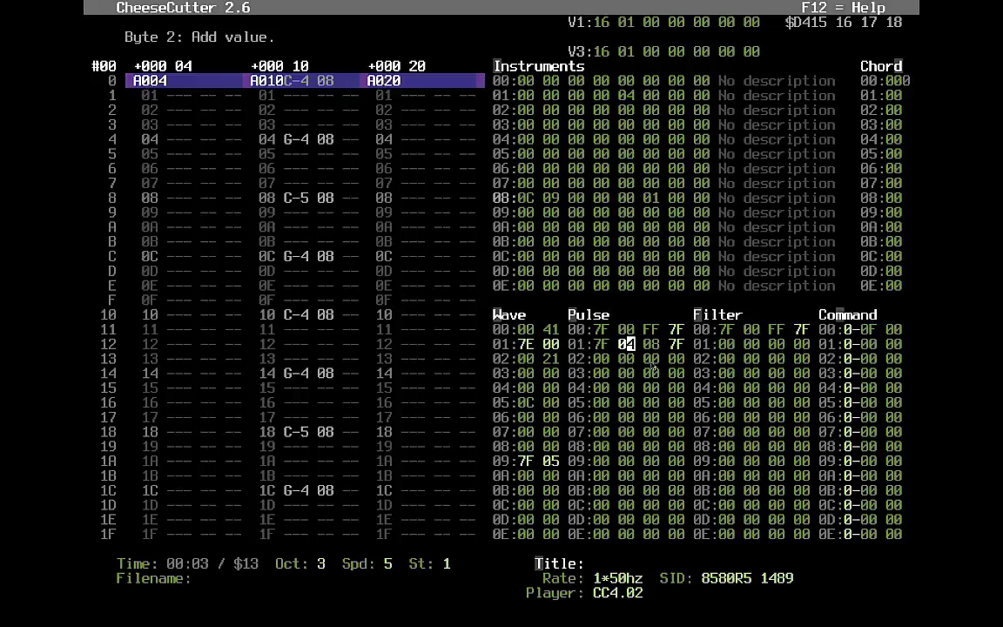
pyautogui.write('01')
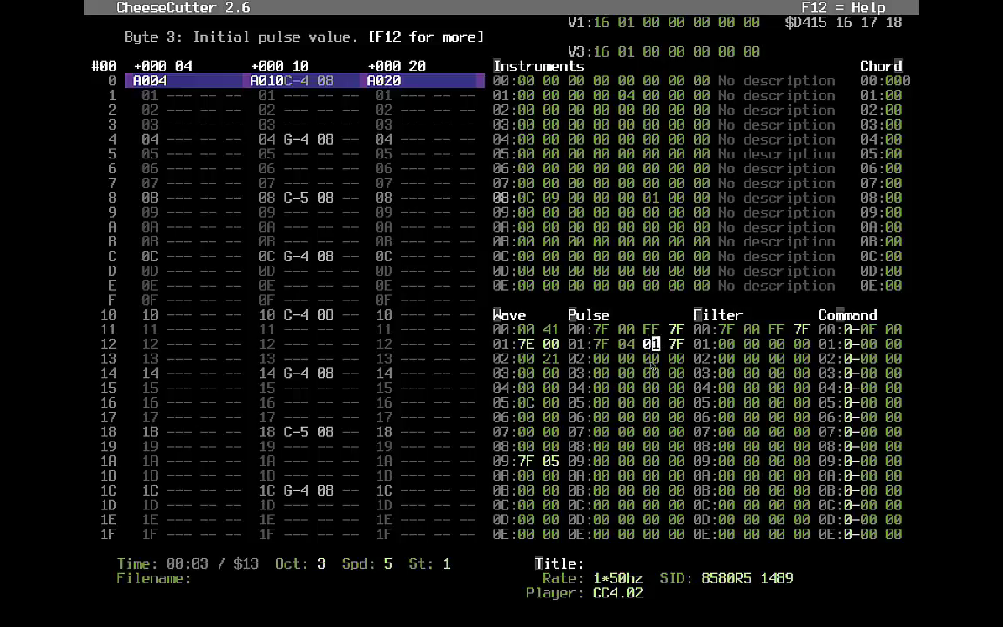
# Step: Play the song from the start to hear the longer pulse sweep, and stop playback
pyautogui.press('Down')
pyautogui.press('F1')
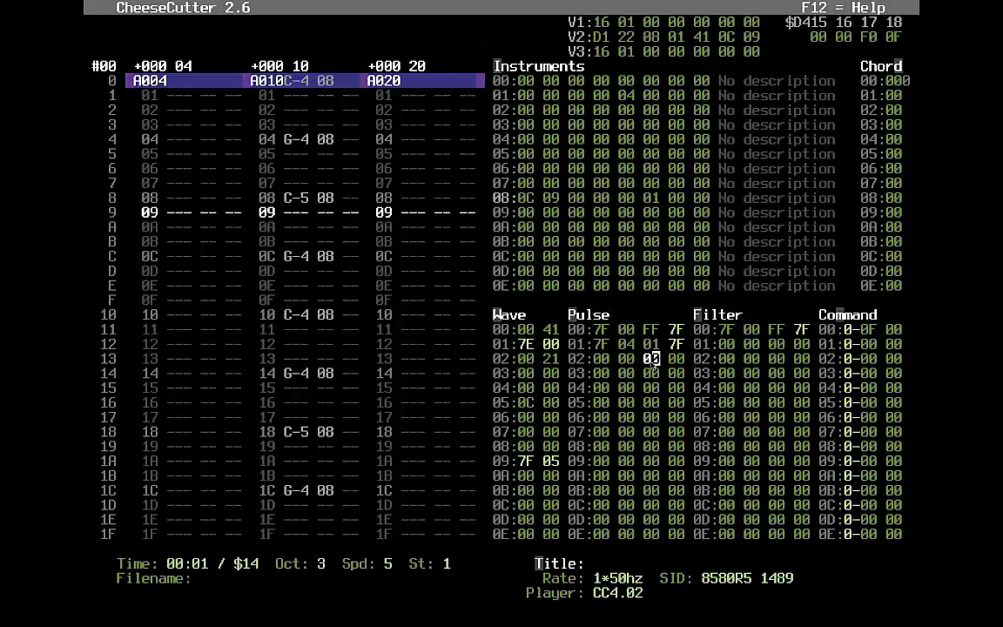
pyautogui.press('F4')
# Step: Raise pulse table row 01's add value to 08, 10 and finally 40 while the song plays, and stop playback
pyautogui.press('Up')
pyautogui.press('Left')
pyautogui.press('Left')
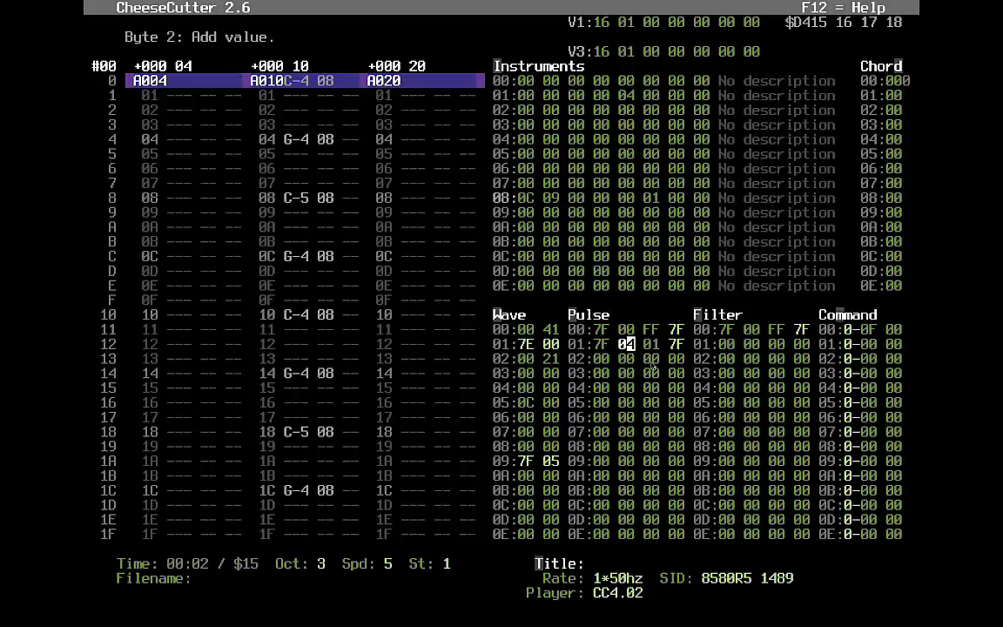
pyautogui.write('3')
pyautogui.press('F1')
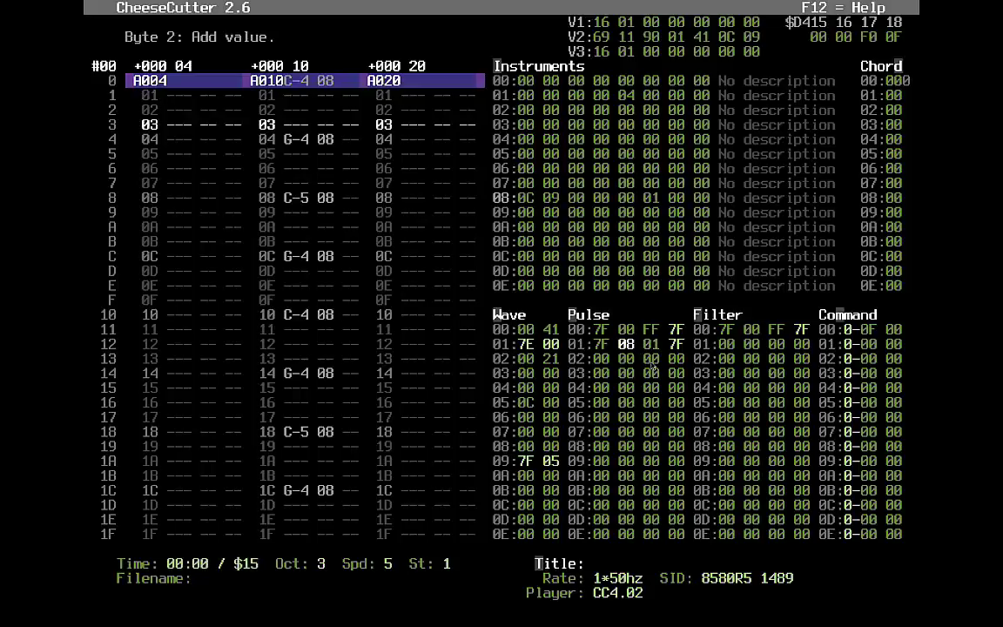
pyautogui.press('Left')
pyautogui.write('10')
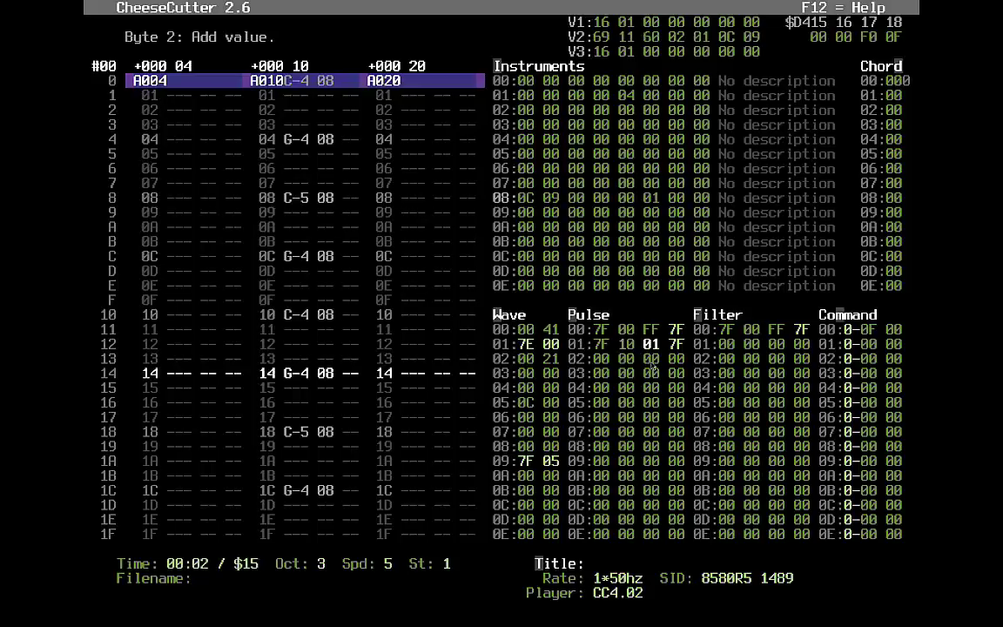
pyautogui.press('Left')
pyautogui.press('Left')
pyautogui.write('4')
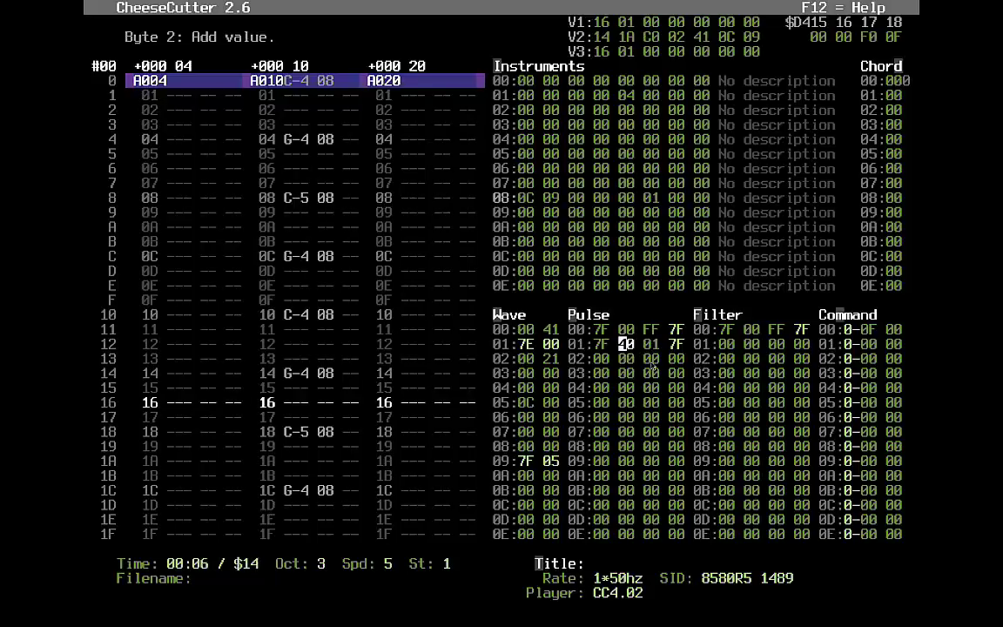
pyautogui.press('F4')
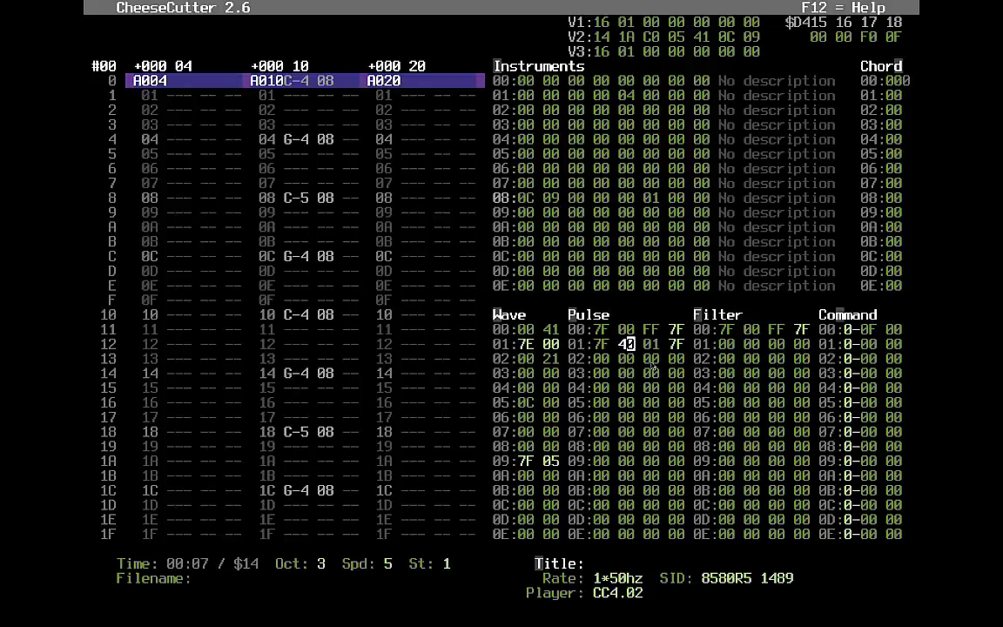
# Step: Set the next-set pointer of pulse table row 01 to 00
pyautogui.press('Right')
pyautogui.press('Down')
pyautogui.press('Right')
pyautogui.press('Right')
pyautogui.press('Left')
pyautogui.press('Up')
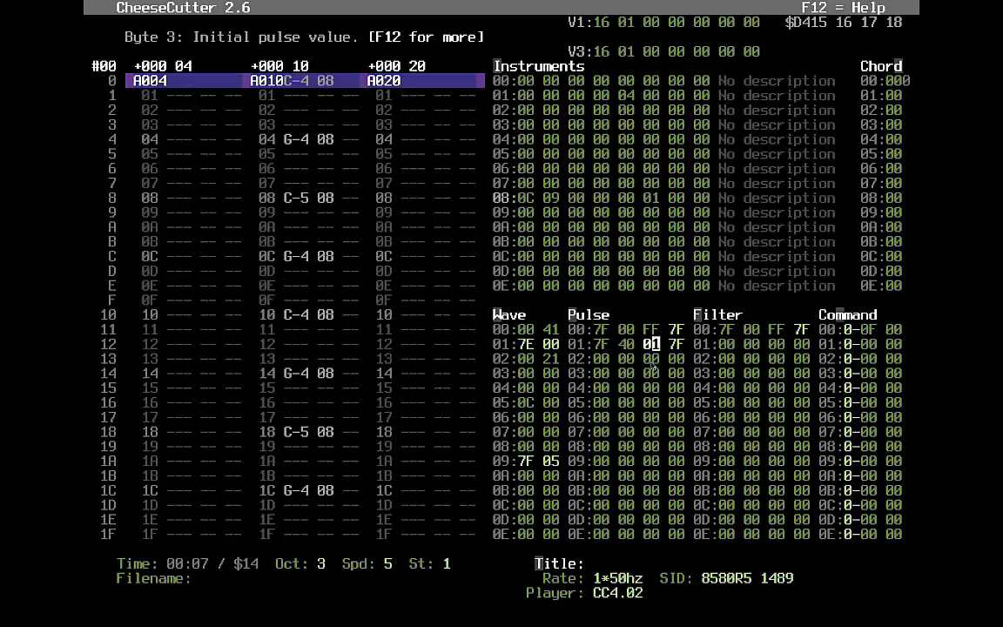
pyautogui.press('Right')
pyautogui.write('000')
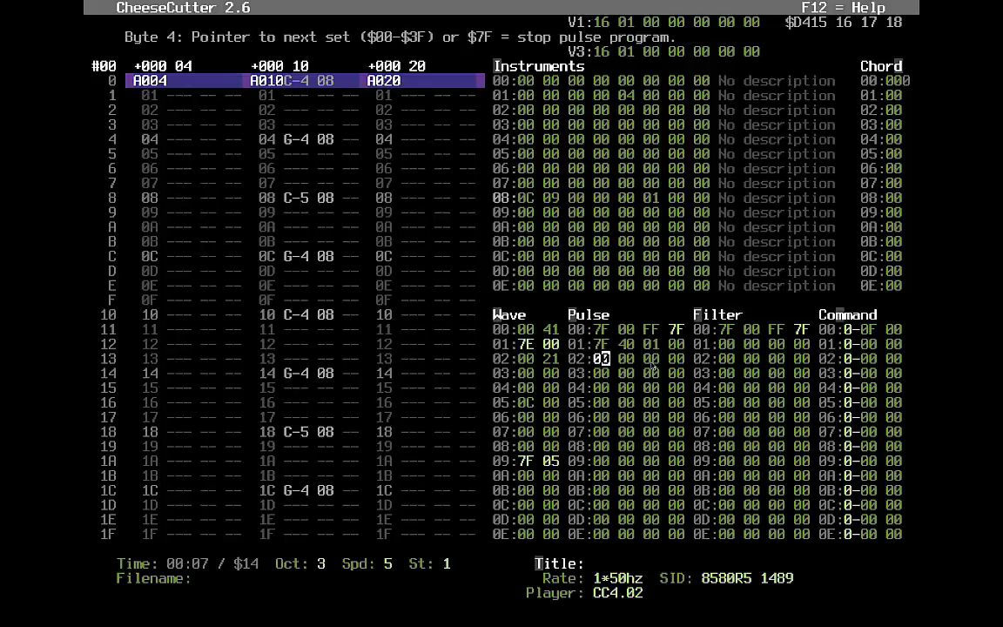
# Step: Set pulse table row 01's initial pulse value to 02, and play the song
pyautogui.press('Right')
pyautogui.press('Right')
pyautogui.press('Right')
pyautogui.press('Up')
pyautogui.press('Right')
pyautogui.write('2')
pyautogui.press('Down')
pyautogui.press('F1')
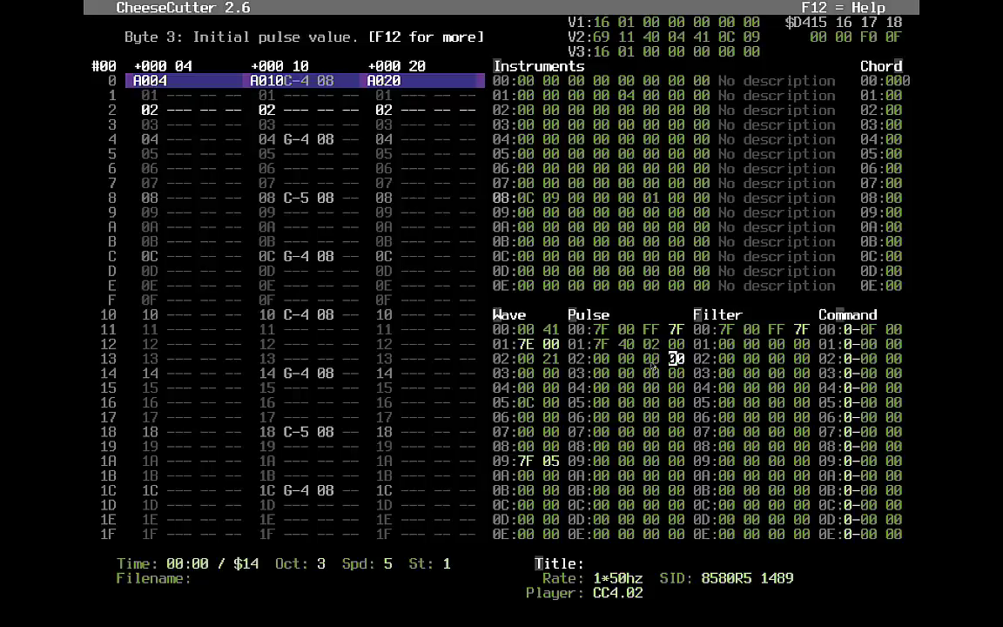
# Step: Set pulse table row 01's initial pulse value to 81, play the song from the start, and stop playback
pyautogui.press('Up')
pyautogui.press('Left')
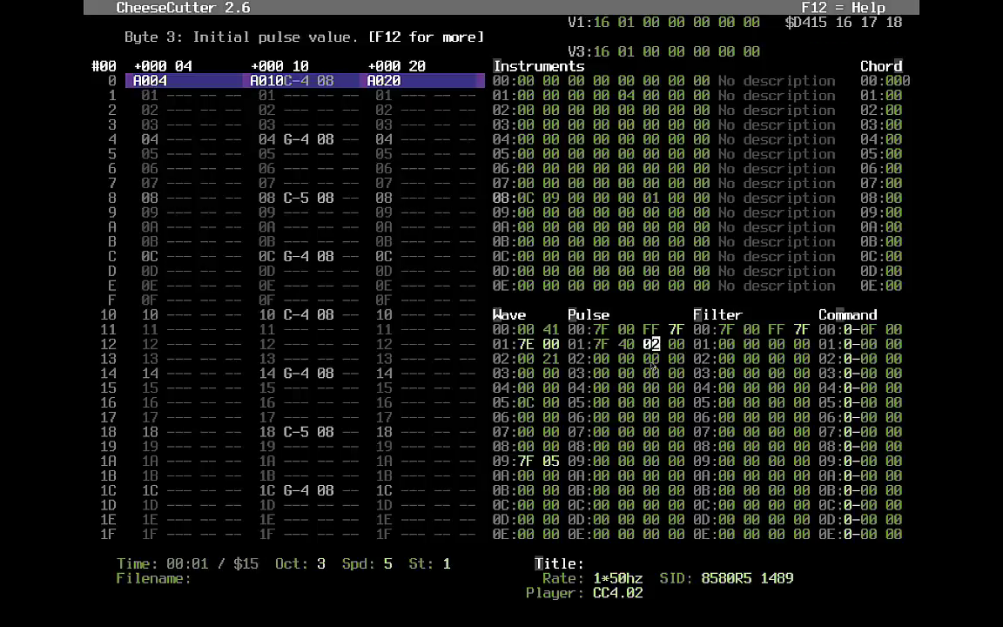
pyautogui.write('81')
pyautogui.press('F1')
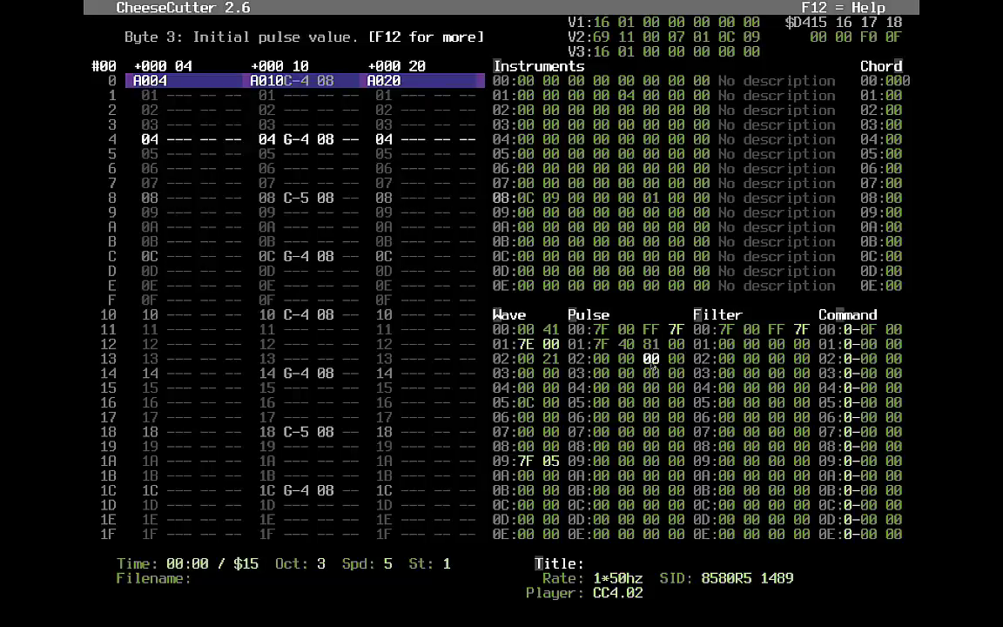
pyautogui.press('Up')
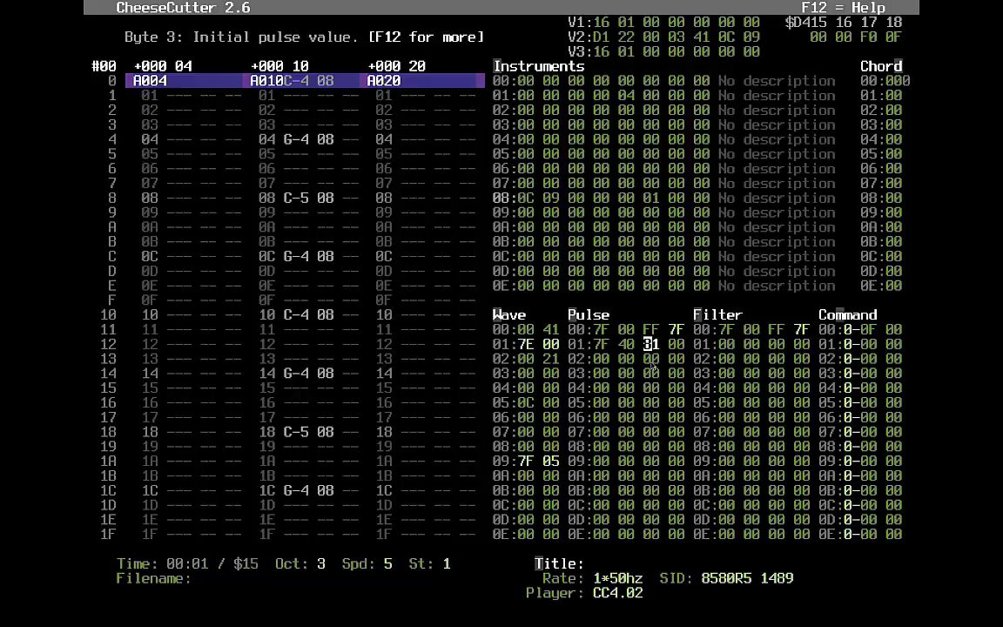
pyautogui.press('F4')
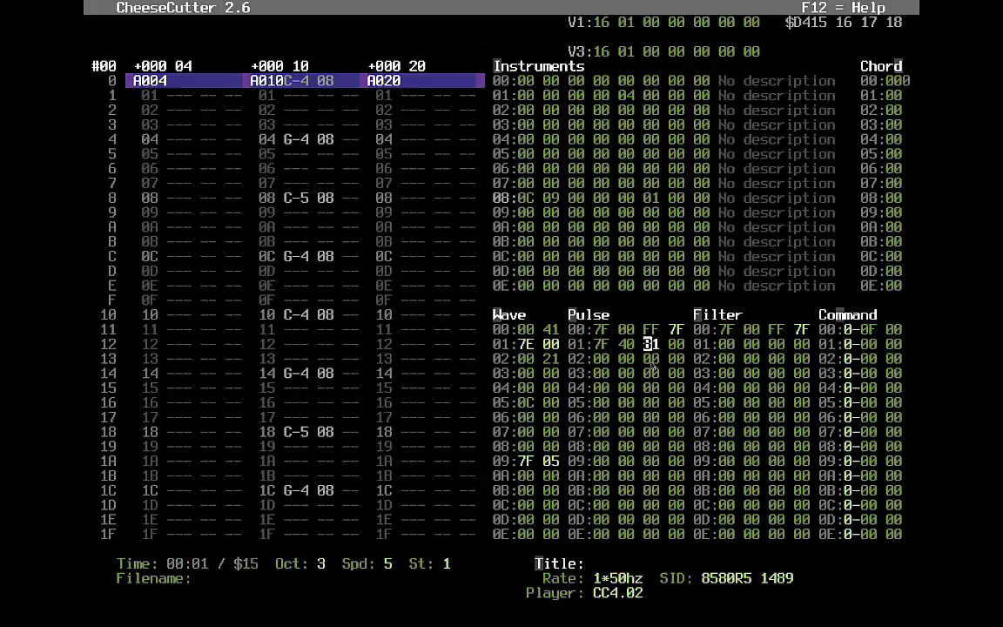
# Step: Enter 01 as the initial pulse value and 80 as the next-set pointer of pulse table row 02
pyautogui.press('Right')
pyautogui.press('Down')
pyautogui.write('108')
pyautogui.press('Left')
pyautogui.press('Left')
pyautogui.press('Up')
pyautogui.write('80')
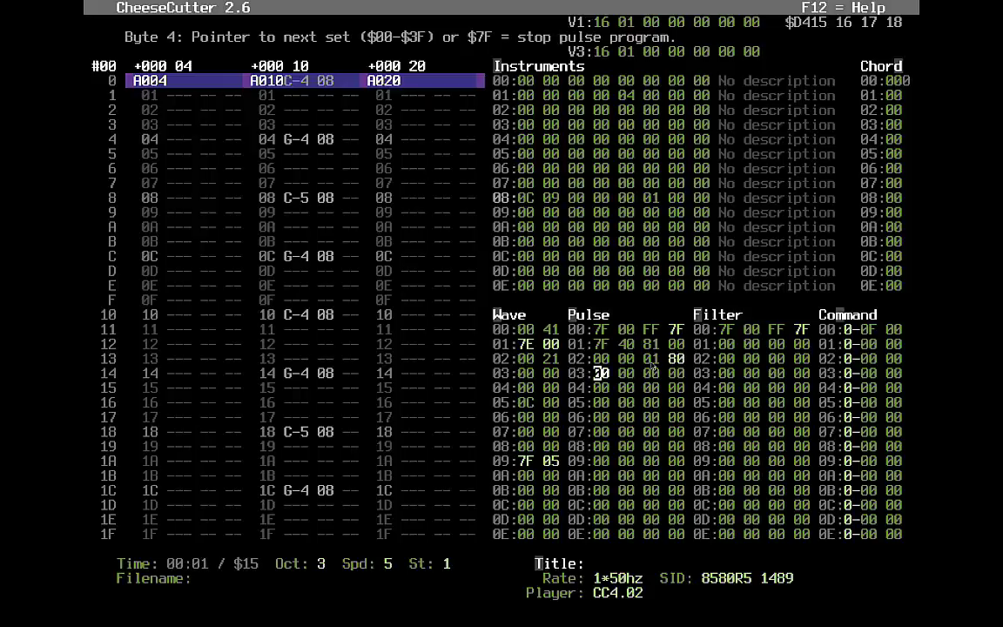
# Step: Review the initial pulse value and next-set pointer bytes of pulse table row 02
pyautogui.press('Up')
pyautogui.press('Right')
pyautogui.press('Right')
pyautogui.press('Right')
pyautogui.press('Right')
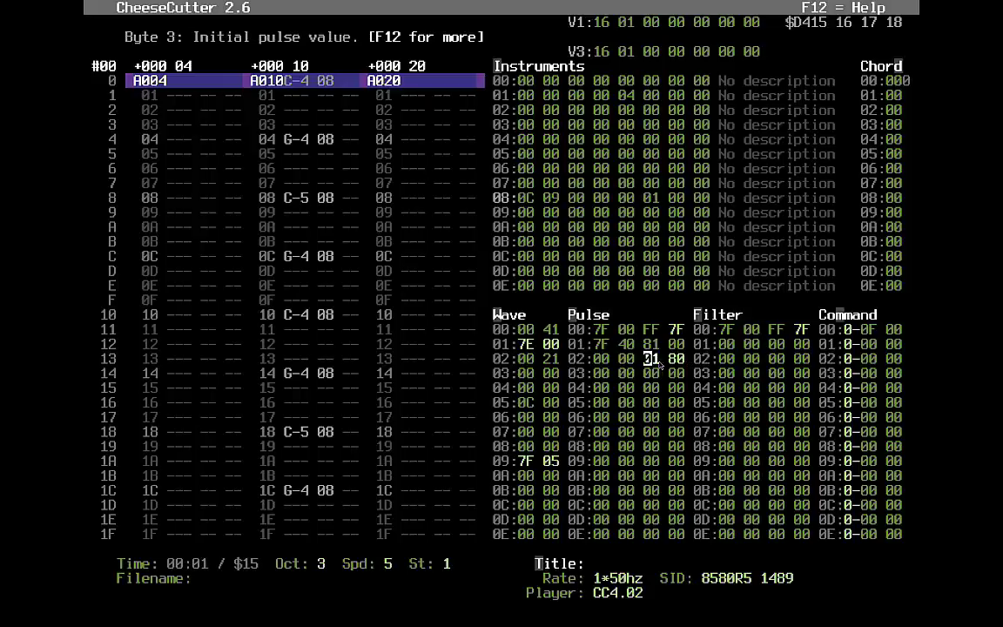
pyautogui.press('Right')
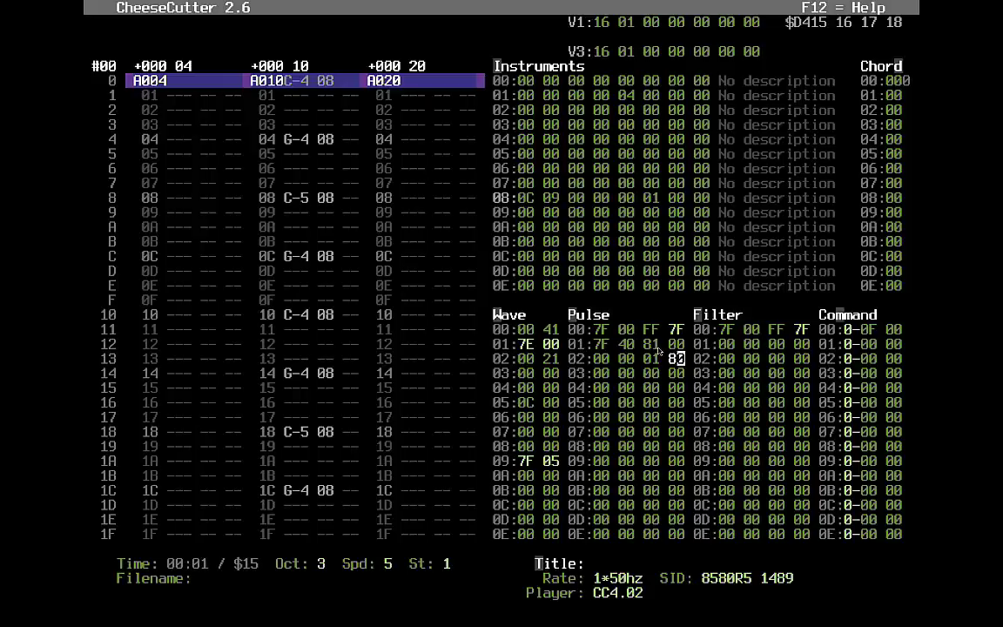
pyautogui.hotkey('alt', 'f')
pyautogui.press('Down')
pyautogui.press('Left')
pyautogui.hotkey('alt', 'p')
pyautogui.press('Right')
pyautogui.press('Right')
pyautogui.press('Right')
pyautogui.press('Right')
pyautogui.press('Right')
pyautogui.press('Right')
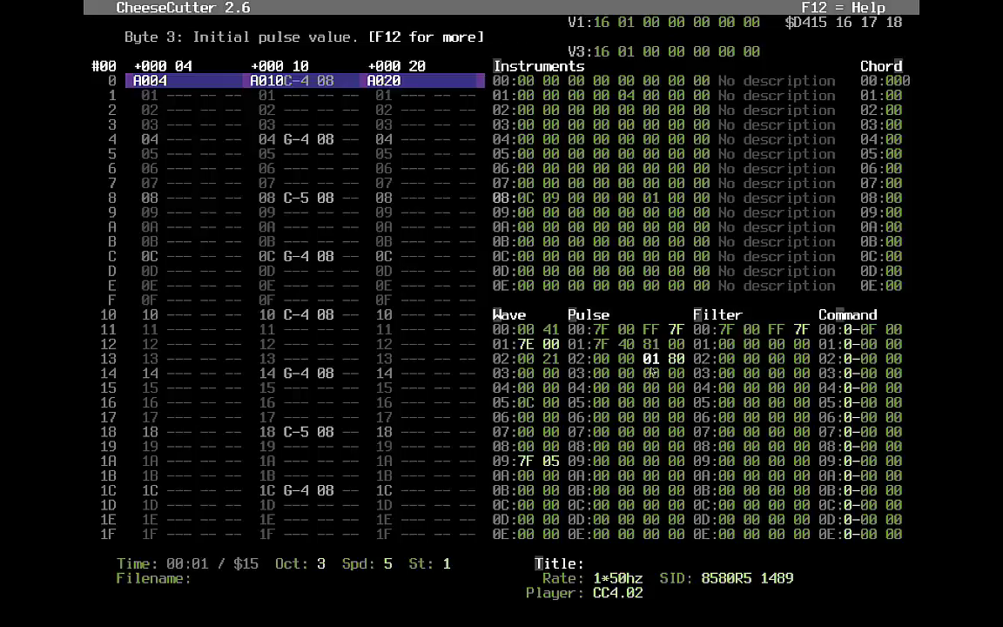
# Step: Reset pulse table row 02 to zeros and set row 01's duration and direction byte to 40
pyautogui.press('Up')
pyautogui.press('Left')
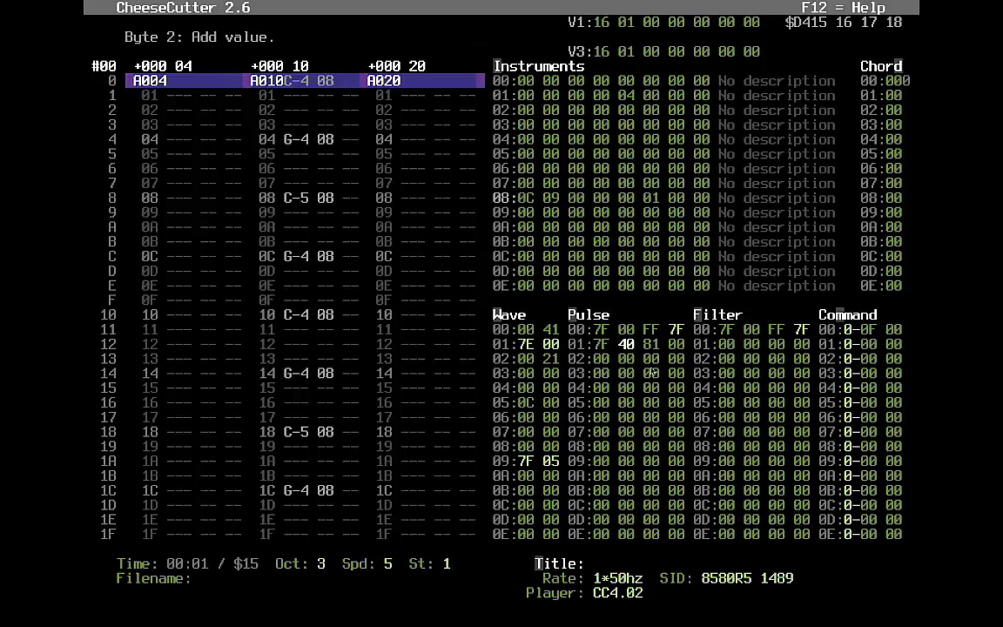
pyautogui.press('Right')
pyautogui.press('Left')
pyautogui.press('Left')
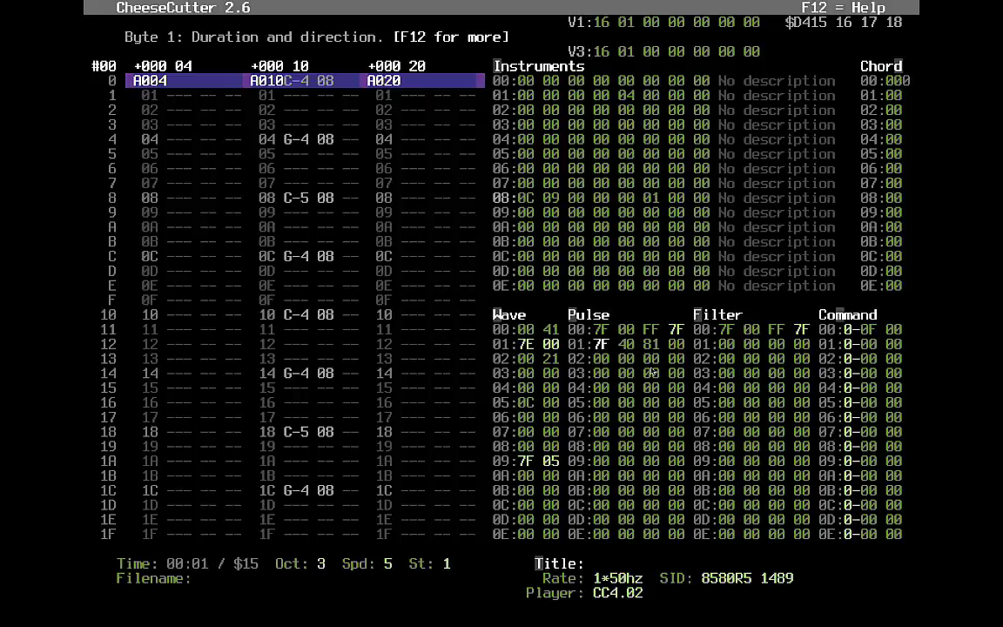
pyautogui.write('40')
pyautogui.press('Down')
pyautogui.press('Left')
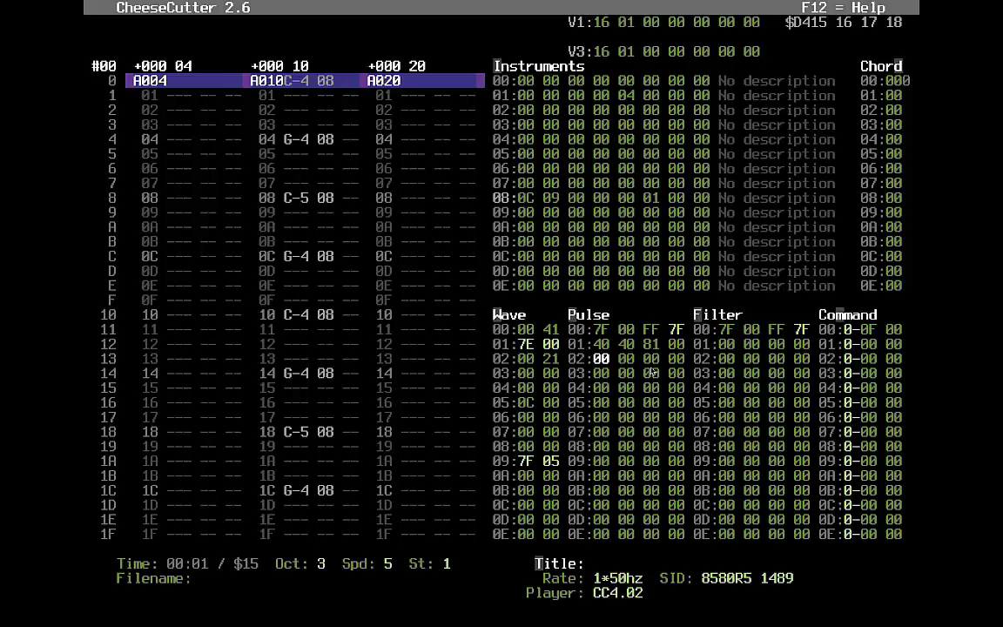
# Step: Set pulse table row 02's duration and direction byte to C0 and its add value to 40
pyautogui.press('Up')
pyautogui.press('Down')
pyautogui.write('c040')
pyautogui.press('Up')
pyautogui.press('Down')
pyautogui.press('Up')
pyautogui.press('Right')
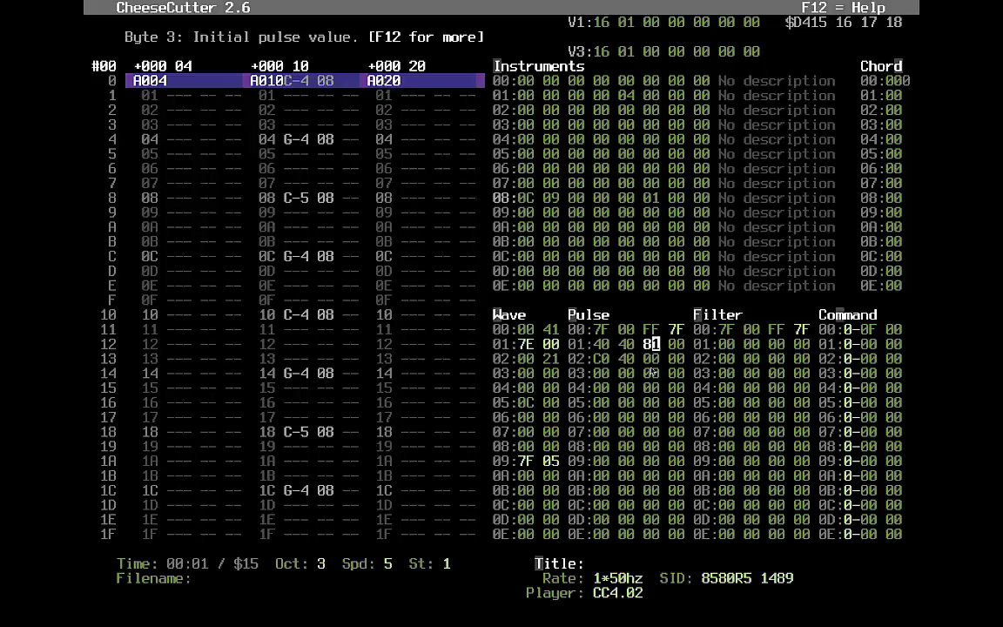
# Step: Set pulse table row 02's initial pulse value to FF
pyautogui.press('Down')
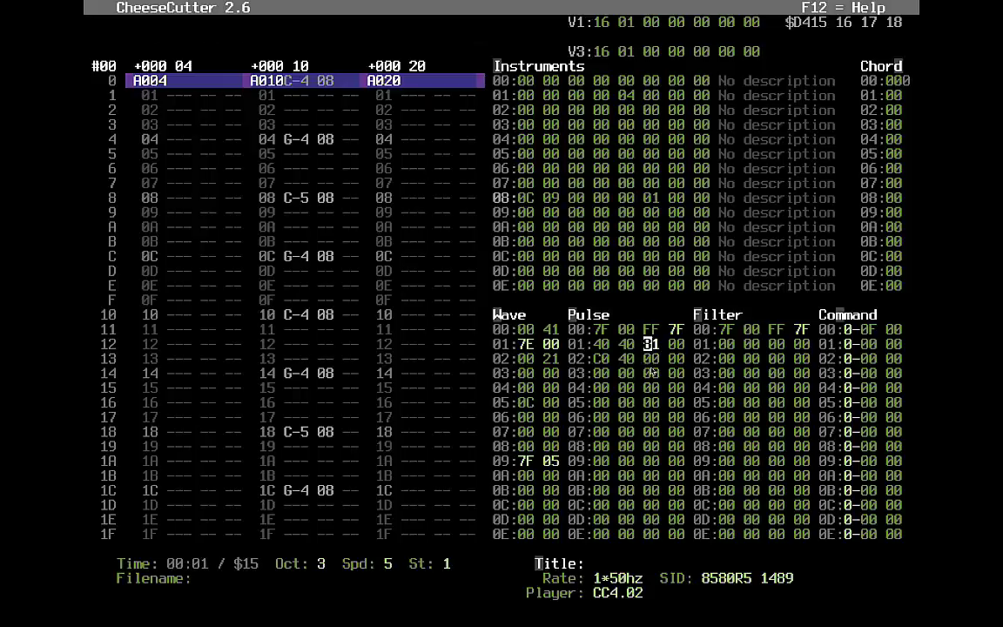
pyautogui.press('Up')
pyautogui.press('Left')
pyautogui.press('Left')
pyautogui.press('Left')
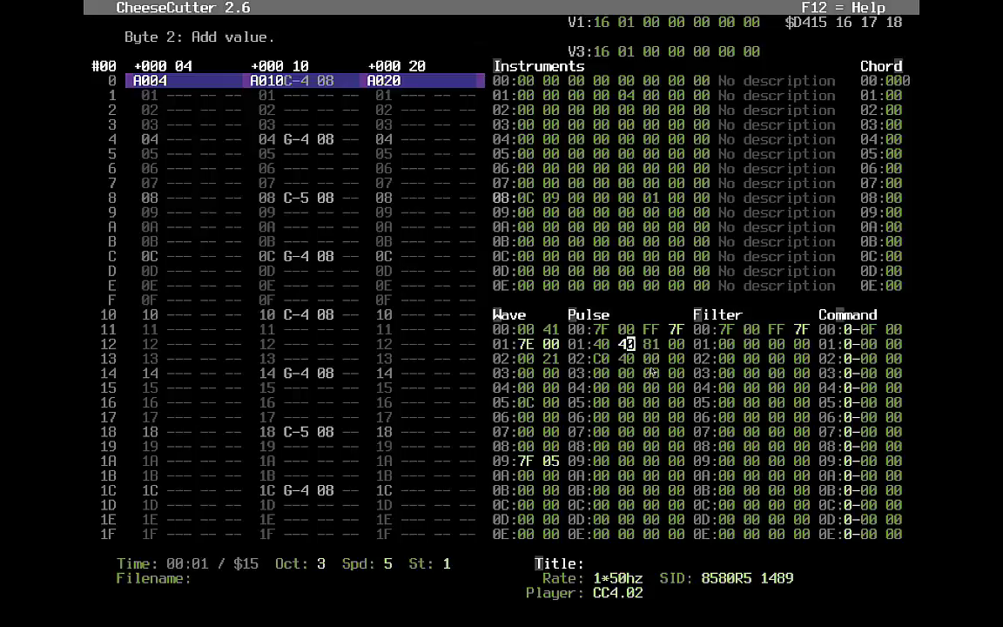
pyautogui.press('Right')
pyautogui.press('Right')
pyautogui.press('Right')
pyautogui.press('Down')
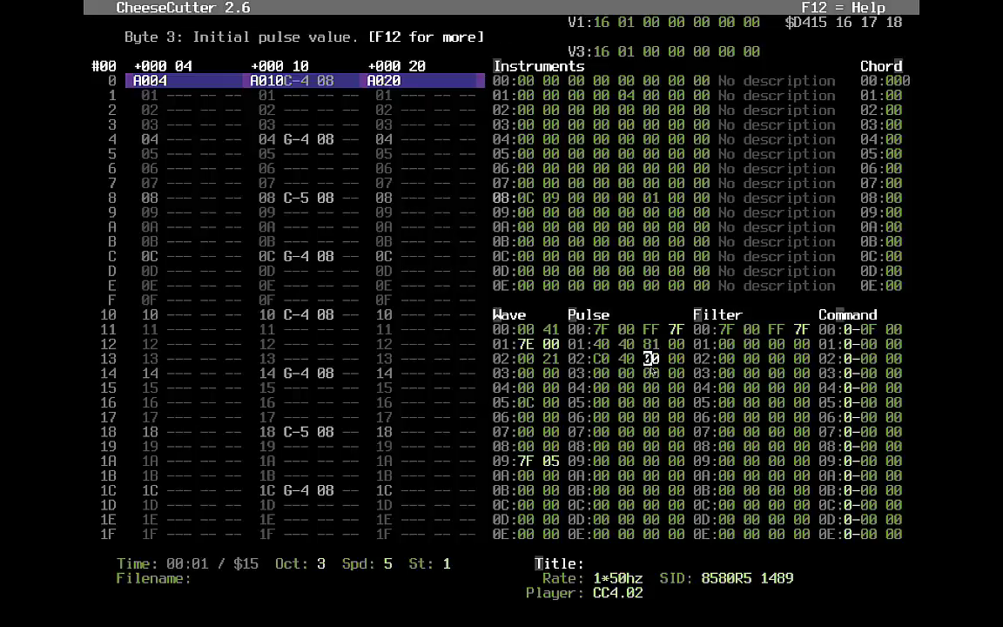
pyautogui.write('F')
pyautogui.press('Left')
pyautogui.press('Right')
pyautogui.press('Right')
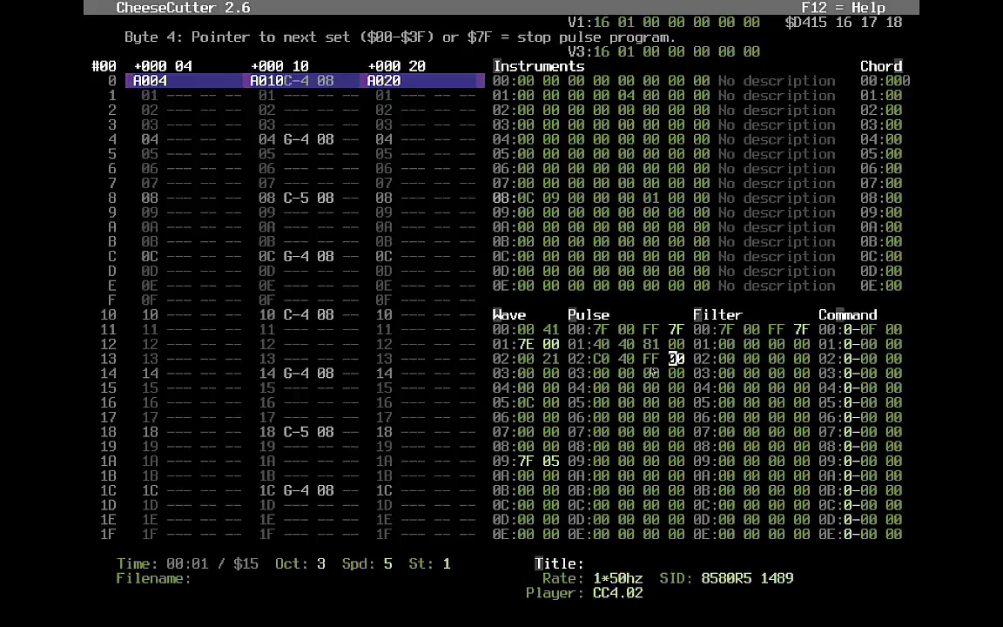
# Step: Set pulse table row 02's next-set pointer to 01 so the program loops back to row 01
pyautogui.write('01')
pyautogui.press('Up')
pyautogui.press('Up')
pyautogui.press('Right')
pyautogui.press('Right')
pyautogui.press('Left')
pyautogui.press('Left')
pyautogui.press('Left')
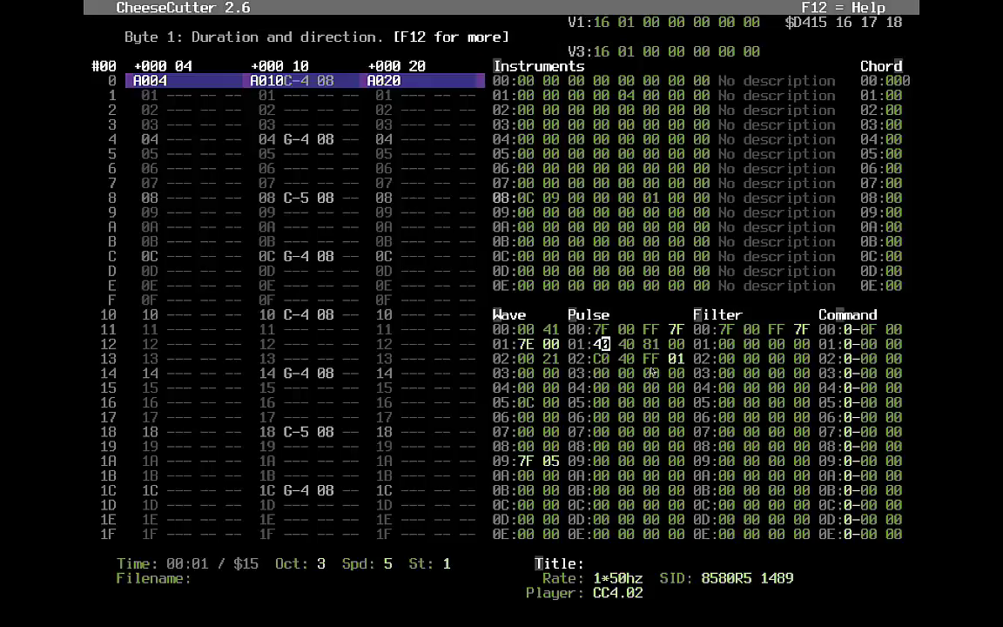
# Step: Check the bytes of pulse table rows 01 and 02, and play the song to hear the looping sweep
pyautogui.press('Right')
pyautogui.press('Right')
pyautogui.press('Down')
pyautogui.press('Right')
pyautogui.press('Right')
pyautogui.press('Left')
pyautogui.press('Left')
pyautogui.press('Left')
pyautogui.press('Right')
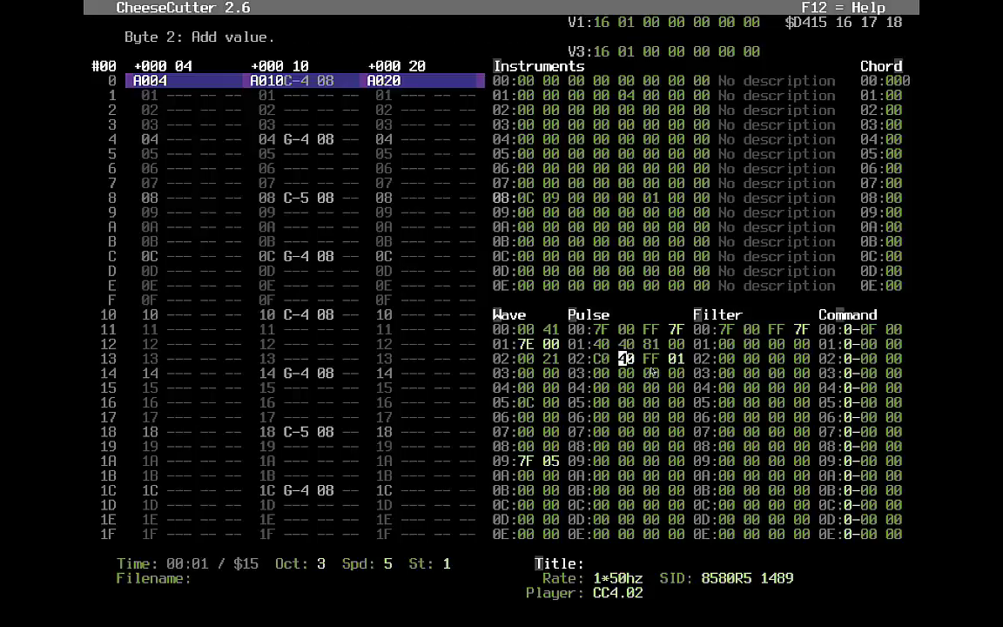
pyautogui.press('Up')
pyautogui.press('F1')
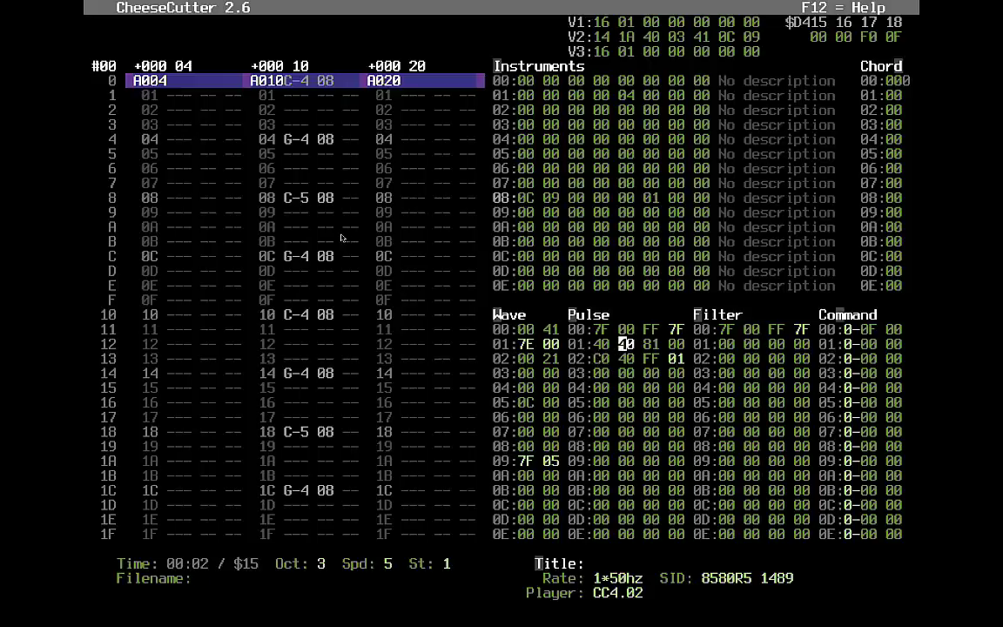
# Step: Try notes G-4 and F-4 with instrument 08 on rows 04 and 05 of the third track, and delete them
pyautogui.click(300, 241)
pyautogui.click(323, 155)
pyautogui.press('Up')
pyautogui.press('Left')
pyautogui.press('Left')
pyautogui.press('Left')
pyautogui.press('Left')
pyautogui.press('Left')
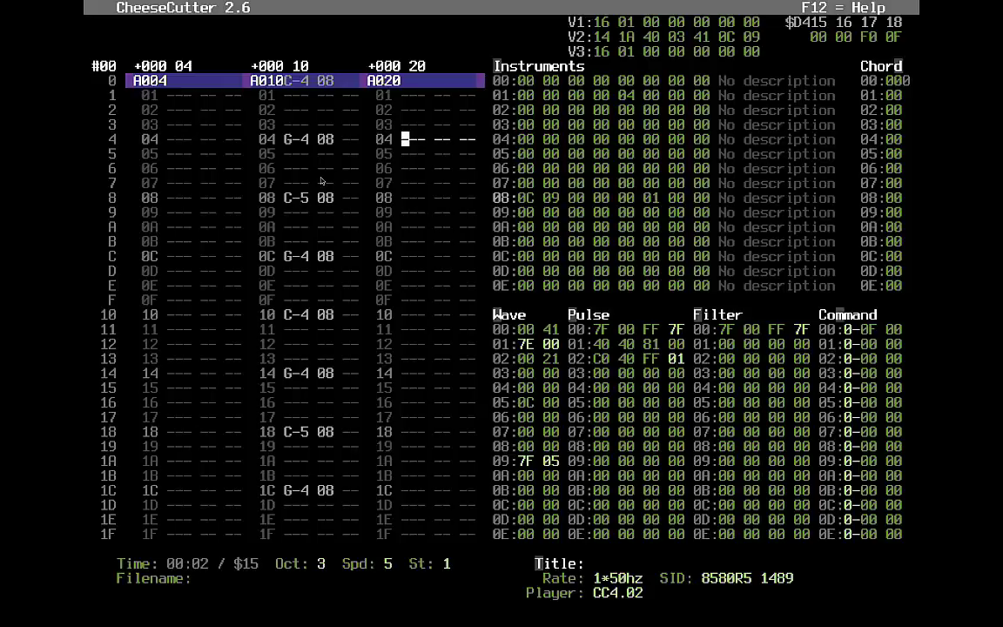
pyautogui.press('Left')
pyautogui.press('Left')
pyautogui.press('Left')
pyautogui.press('Left')
pyautogui.press('Left')
pyautogui.press('Left')
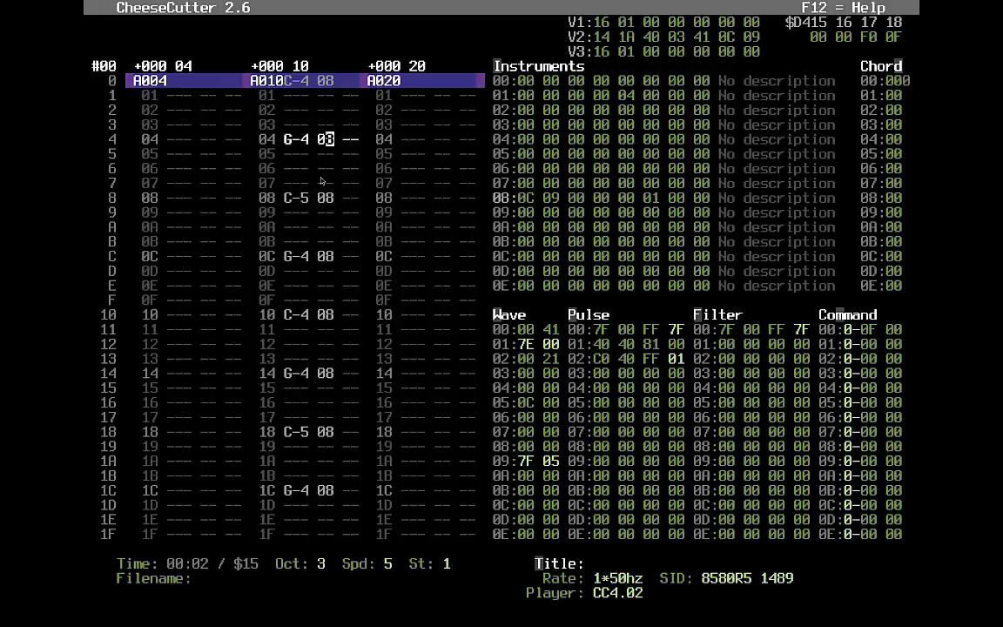
pyautogui.press('Right')
pyautogui.press('Right')
pyautogui.press('Right')
pyautogui.press('Right')
pyautogui.press('Right')
pyautogui.press('Right')
pyautogui.press('Right')
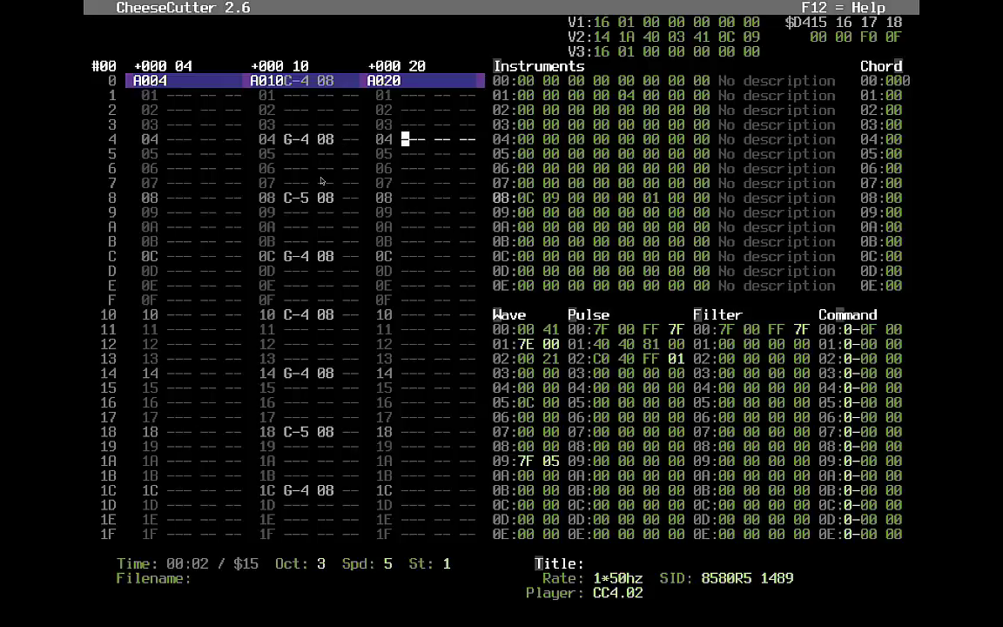
pyautogui.press('t')
pyautogui.press('r')
pyautogui.press('Up')
pyautogui.press('Up')
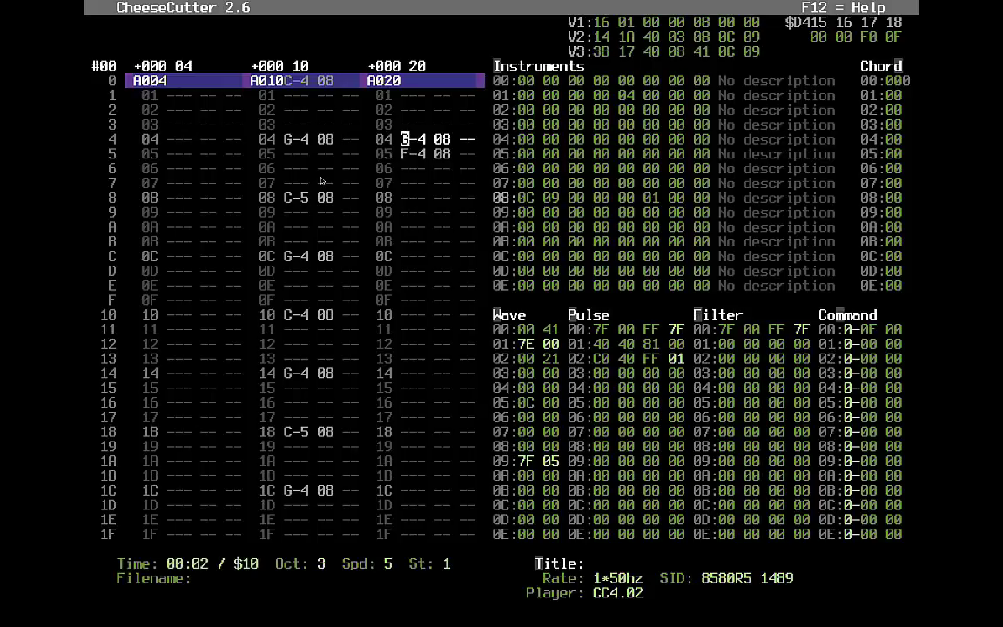
pyautogui.press('Delete')
pyautogui.press('Delete')
# Step: Copy sequence 10 into the third track's sequence 20
pyautogui.press('Up')
pyautogui.press('Up')
pyautogui.press('Up')
pyautogui.press('Up')
pyautogui.press('Up')
pyautogui.press('Up')
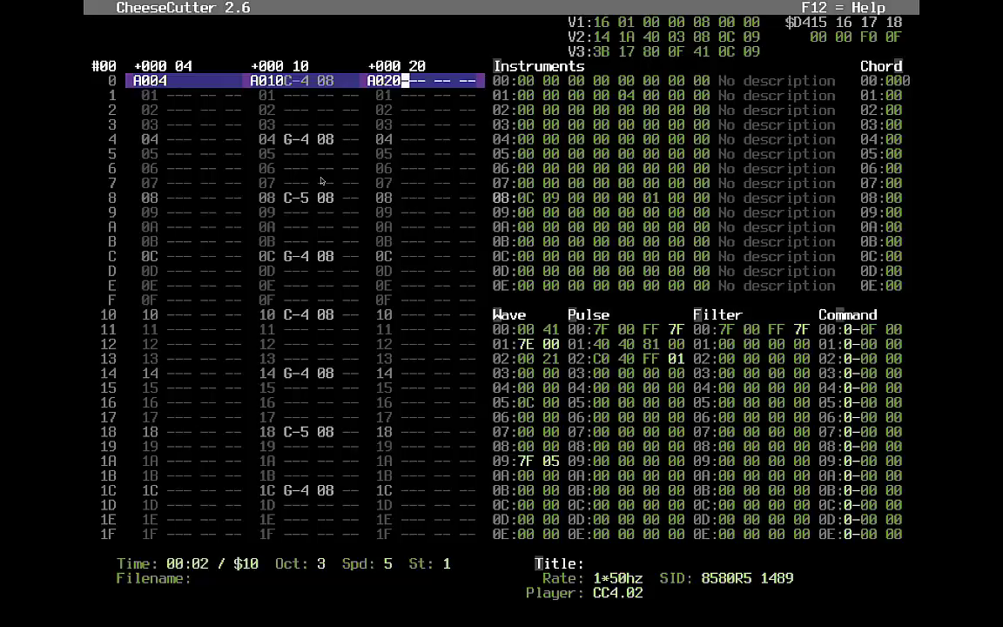
pyautogui.hotkey('alt', 'c')
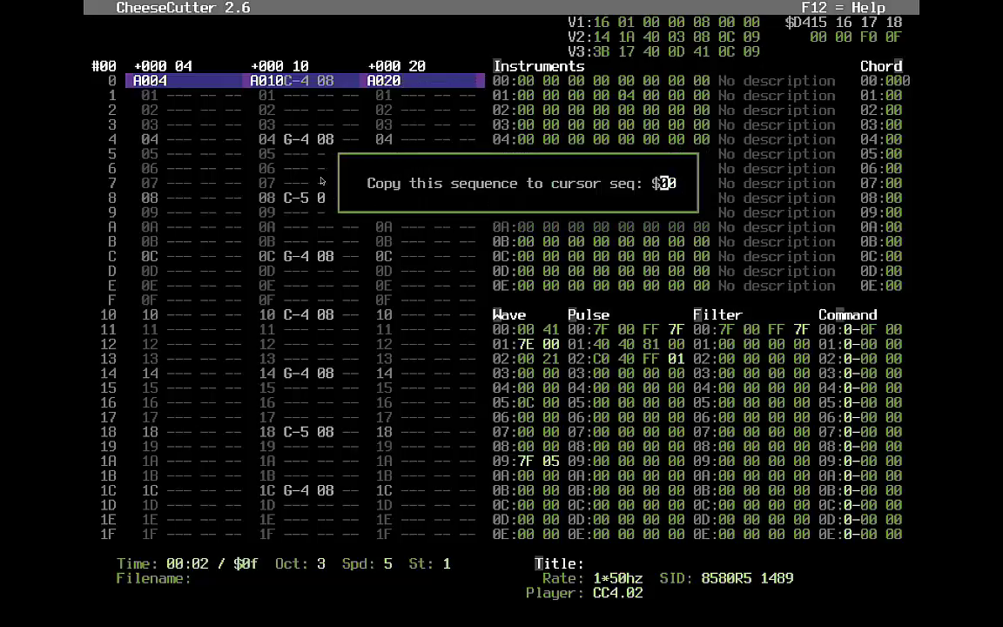
pyautogui.write('1')
pyautogui.press('Return')
pyautogui.press('Down')
pyautogui.press('Up')
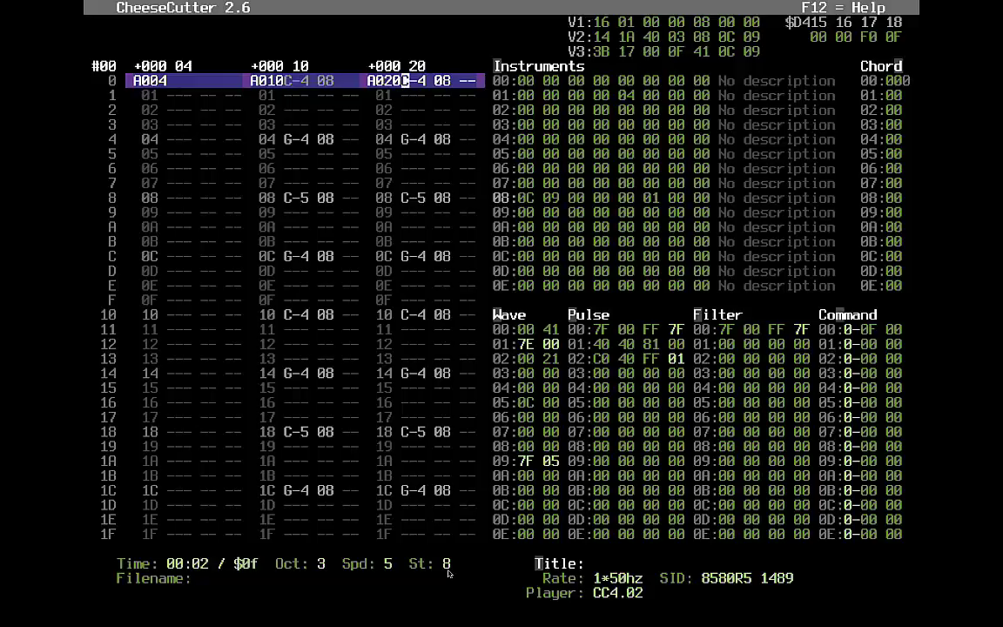
# Step: With an edit step of 8, delete the C notes on every eighth row of the third track's sequence, starting at row 00
pyautogui.press('Delete')
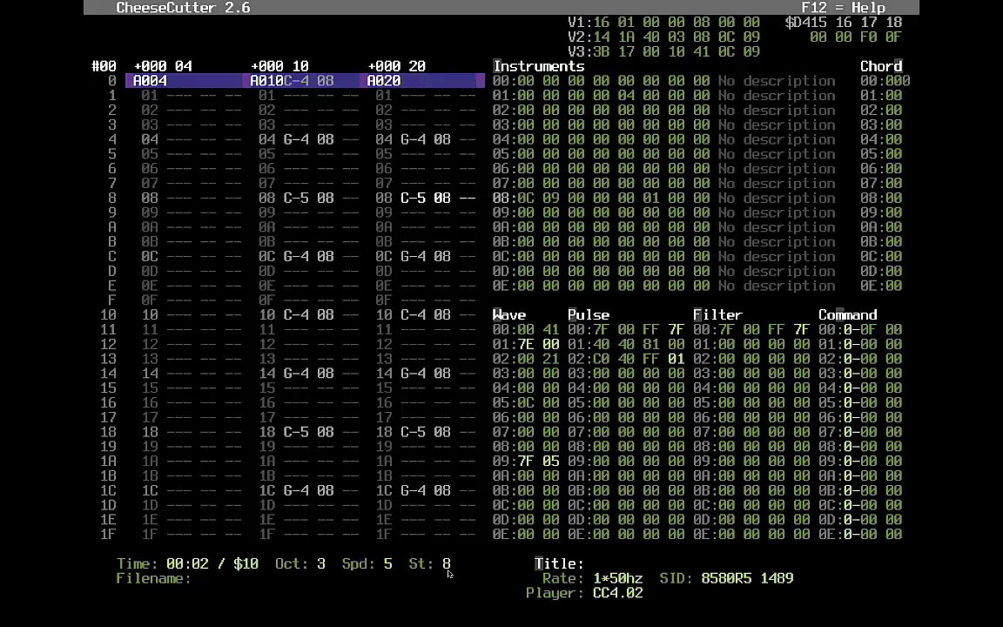
pyautogui.press('Delete')
pyautogui.press('Delete')
pyautogui.press('Delete')
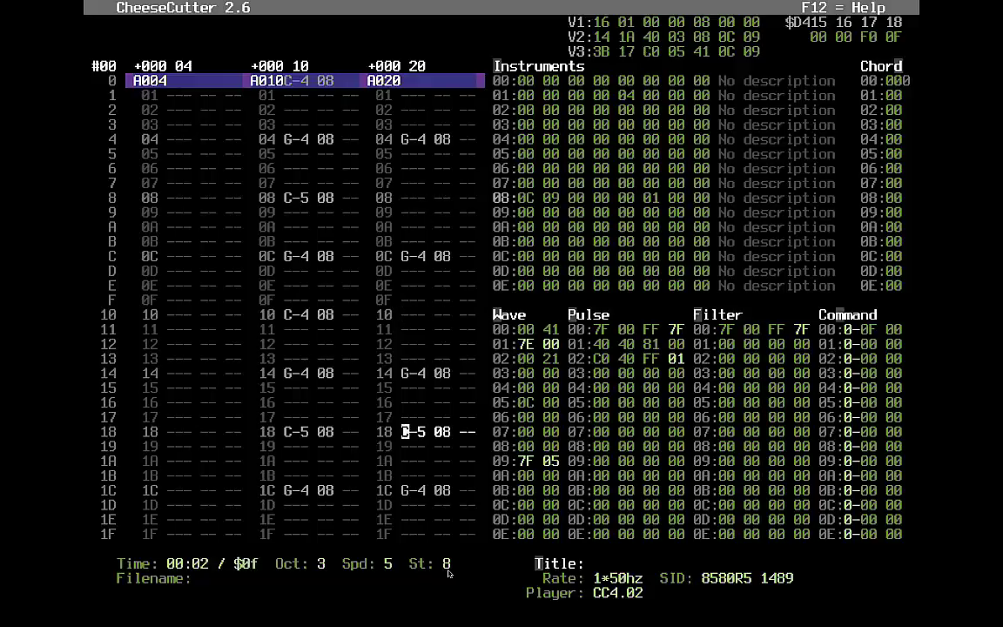
pyautogui.press('Down')
pyautogui.press('Down')
pyautogui.press('Down')
pyautogui.press('Down')
pyautogui.press('Down')
pyautogui.press('Down')
pyautogui.press('Down')
pyautogui.press('Down')
pyautogui.press('Down')
pyautogui.press('Down')
pyautogui.press('Down')
pyautogui.press('Down')
pyautogui.press('Down')
pyautogui.press('Down')
pyautogui.press('Down')
pyautogui.press('Down')
pyautogui.press('Down')
pyautogui.press('Down')
pyautogui.press('Down')
pyautogui.press('Down')
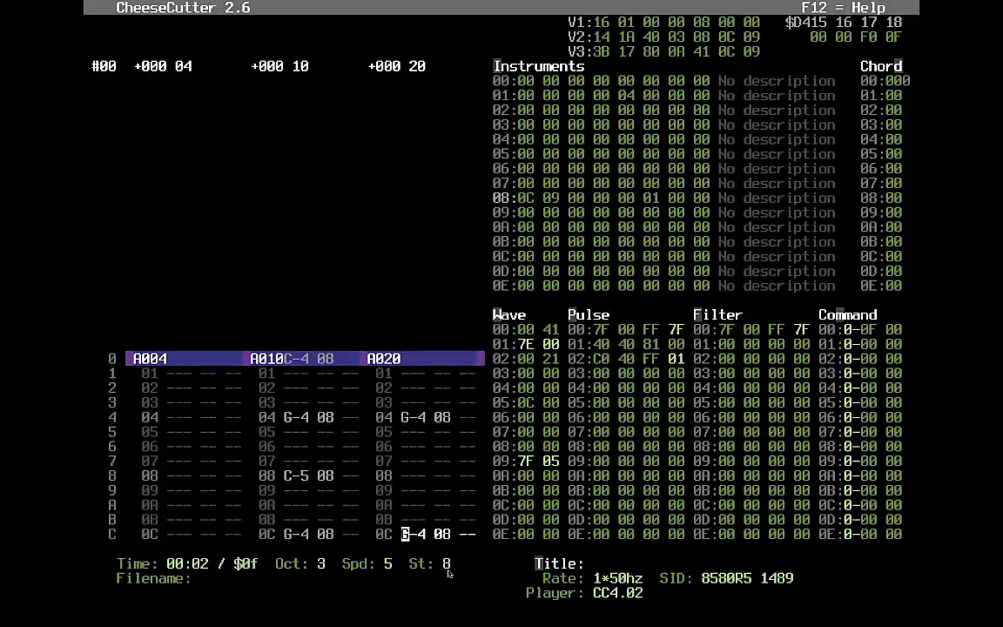
# Step: Delete the G-4 notes on every eighth row of the second track's sequence, starting at row 04
pyautogui.press('Up')
pyautogui.press('Up')
pyautogui.press('Up')
pyautogui.press('Up')
pyautogui.press('Up')
pyautogui.press('Up')
pyautogui.press('Up')
pyautogui.press('Up')
pyautogui.press('Up')
pyautogui.press('Up')
pyautogui.press('Up')
pyautogui.press('Up')
pyautogui.press('Up')
pyautogui.press('Up')
pyautogui.press('Up')
pyautogui.press('Up')
pyautogui.press('Up')
pyautogui.press('Left')
pyautogui.press('Left')
pyautogui.press('Left')
pyautogui.press('Left')
pyautogui.press('Left')
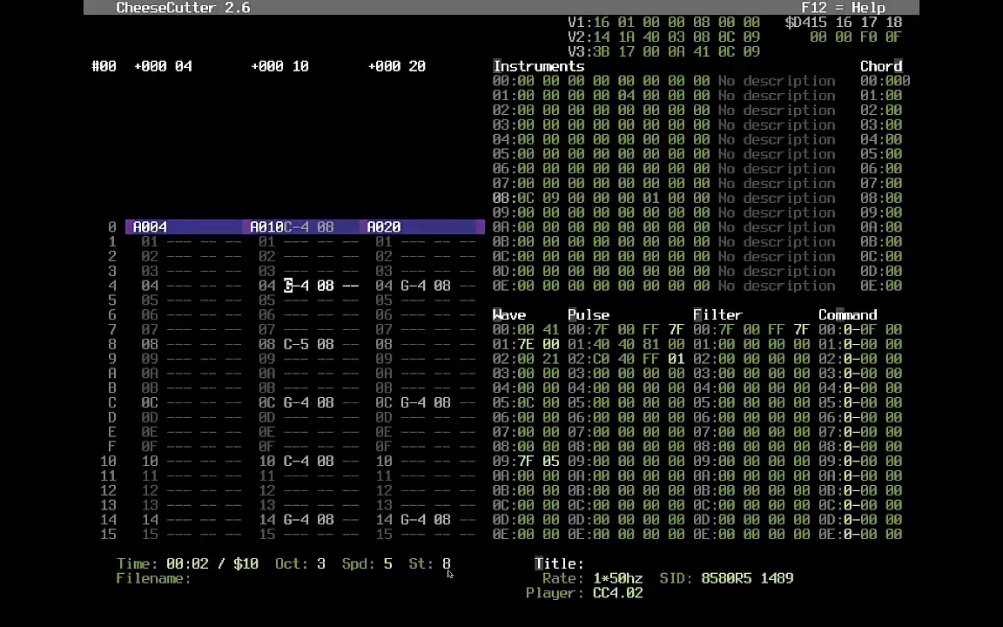
pyautogui.press('Delete')
pyautogui.press('Delete')
pyautogui.press('Delete')
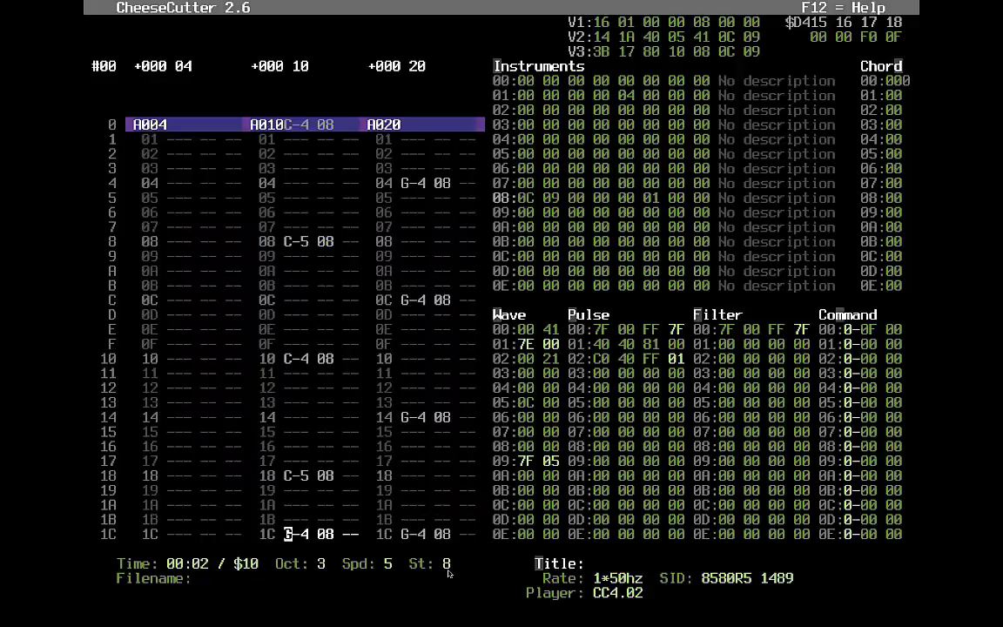
pyautogui.press('Delete')
# Step: Look through the second track's sequence from start to end to check the notes left after the deletions
pyautogui.press('Up')
pyautogui.press('Down')
pyautogui.press('Down')
pyautogui.press('Down')
pyautogui.press('Down')
pyautogui.press('Down')
pyautogui.press('Down')
pyautogui.press('Down')
pyautogui.press('Down')
pyautogui.press('Down')
pyautogui.press('Down')
pyautogui.press('Down')
pyautogui.press('Down')
pyautogui.press('Down')
pyautogui.press('Down')
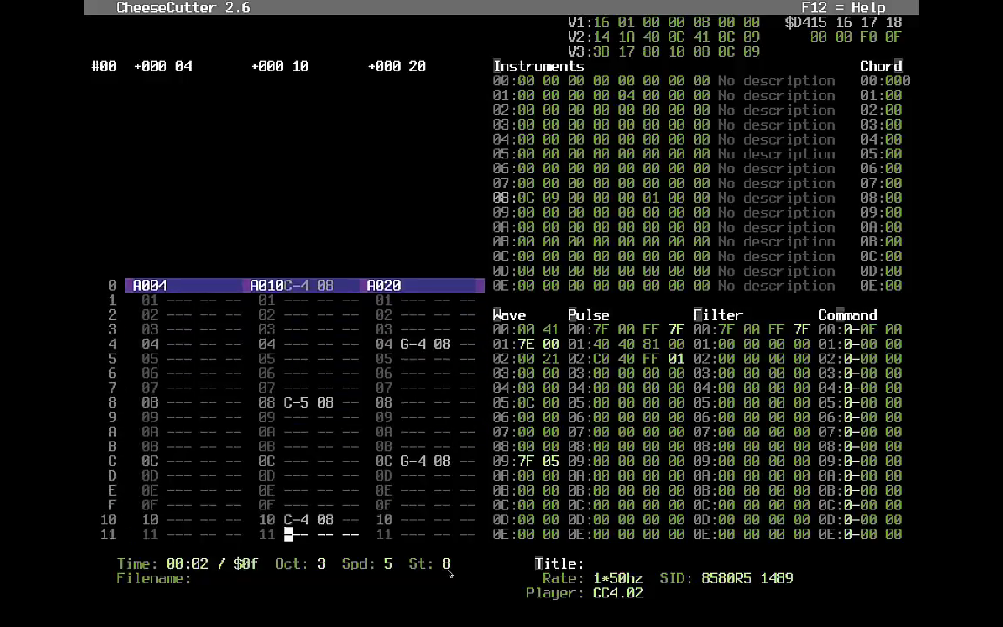
pyautogui.press('Down')
pyautogui.press('Down')
pyautogui.press('Down')
pyautogui.press('Down')
pyautogui.press('Down')
pyautogui.press('Down')
pyautogui.press('Down')
pyautogui.press('Down')
pyautogui.press('Down')
pyautogui.press('Down')
pyautogui.press('Down')
pyautogui.press('Down')
pyautogui.press('Down')
pyautogui.press('Down')
pyautogui.press('Up')
pyautogui.press('Up')
pyautogui.press('Up')
pyautogui.press('Up')
pyautogui.press('Up')
pyautogui.press('Up')
pyautogui.press('Up')
pyautogui.press('Up')
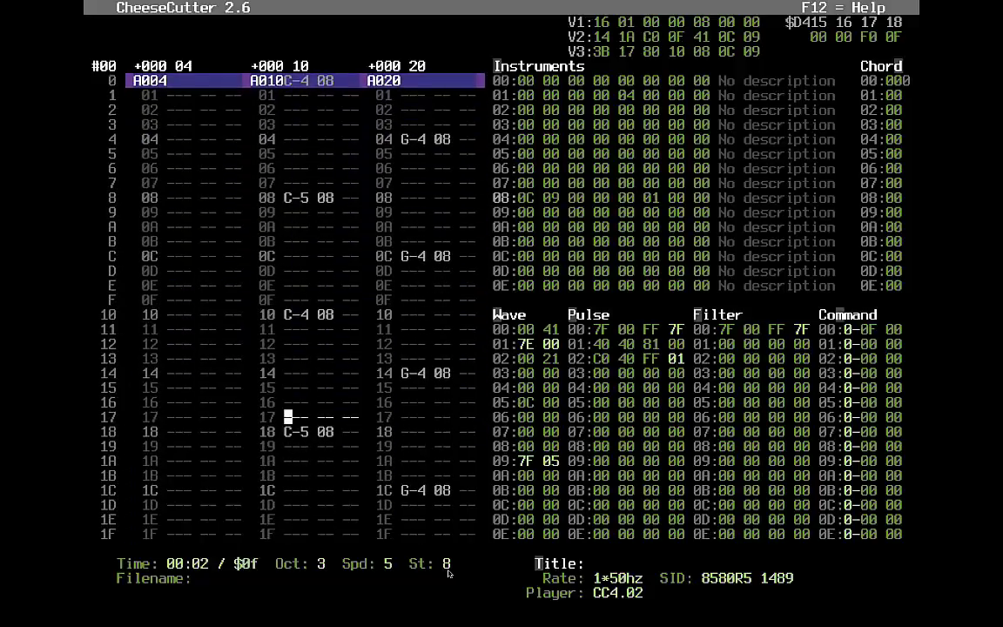
pyautogui.press('Up')
pyautogui.press('Up')
pyautogui.press('Up')
pyautogui.press('Up')
pyautogui.press('Up')
pyautogui.press('Up')
pyautogui.press('Up')
pyautogui.press('Up')
pyautogui.press('Up')
pyautogui.press('Up')
pyautogui.press('Up')
pyautogui.press('Up')
pyautogui.press('Up')
pyautogui.press('Up')
pyautogui.press('Up')
pyautogui.press('Up')
# Step: Set the edit step to 1, play the song to hear the notes split across two tracks, and stop playback
pyautogui.press('Right')
pyautogui.press('Right')
pyautogui.press('Right')
pyautogui.press('Right')
pyautogui.press('Right')
pyautogui.press('Left')
pyautogui.press('Left')
pyautogui.press('Left')
pyautogui.press('Left')
pyautogui.press('Up')
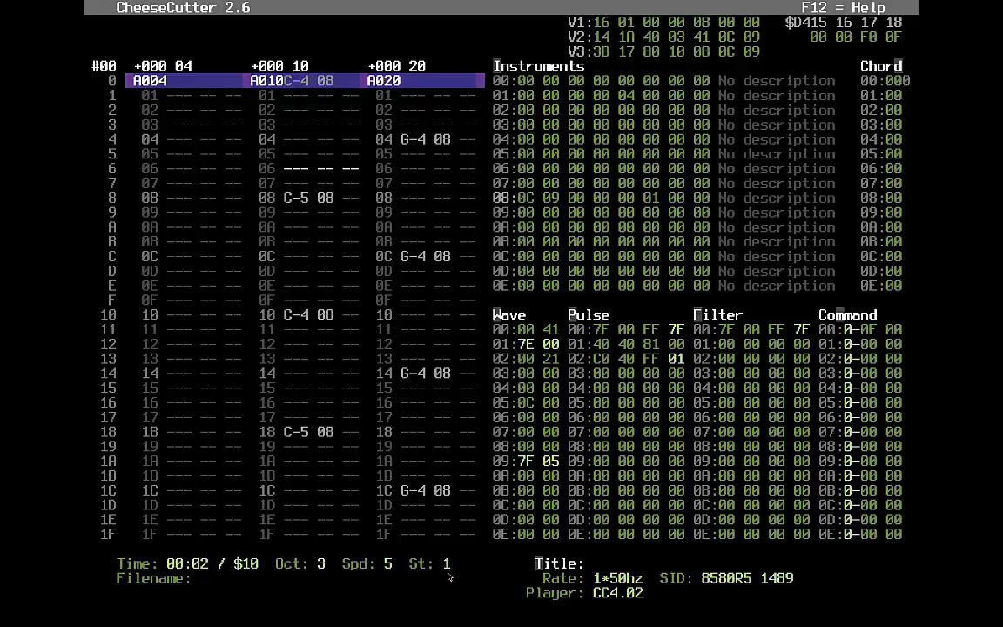
pyautogui.press('F1')
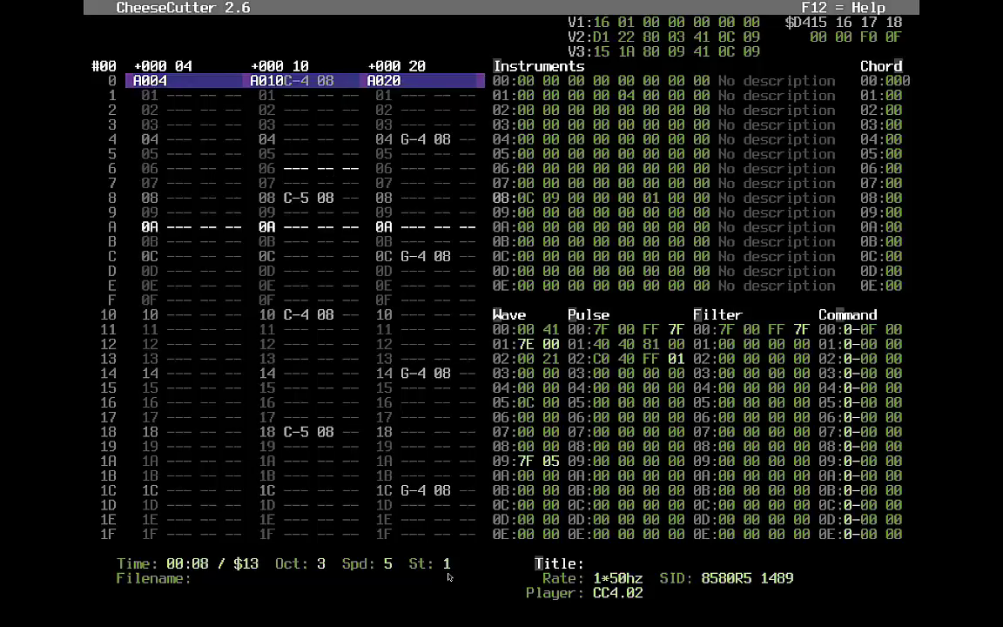
pyautogui.press('F4')
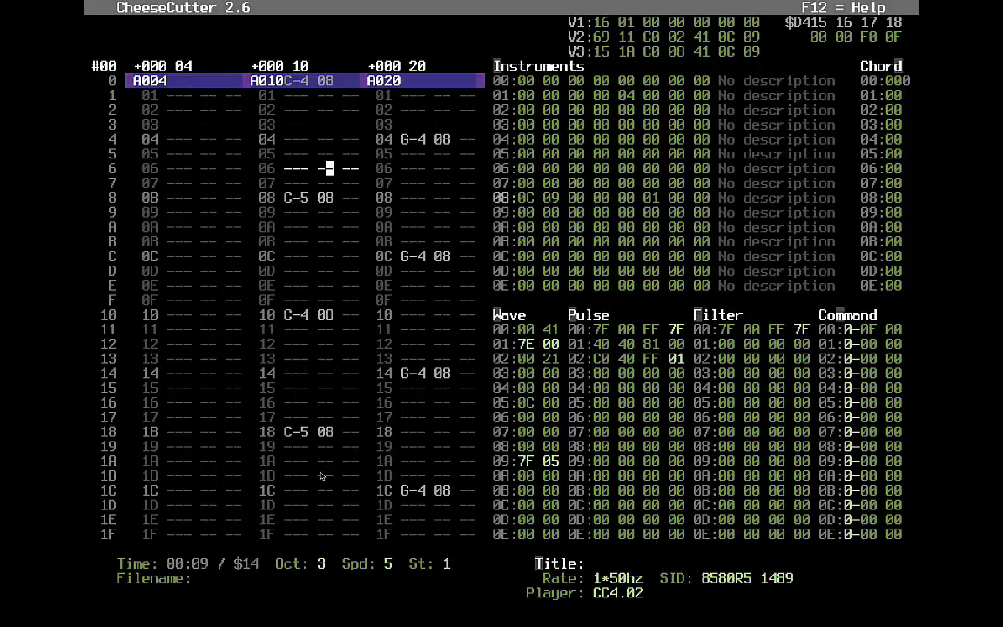
# Step: Place the cursor on row 00 of the first track and play the song from the start again
pyautogui.press('Right')
pyautogui.press('Right')
pyautogui.press('Down')
pyautogui.press('Down')
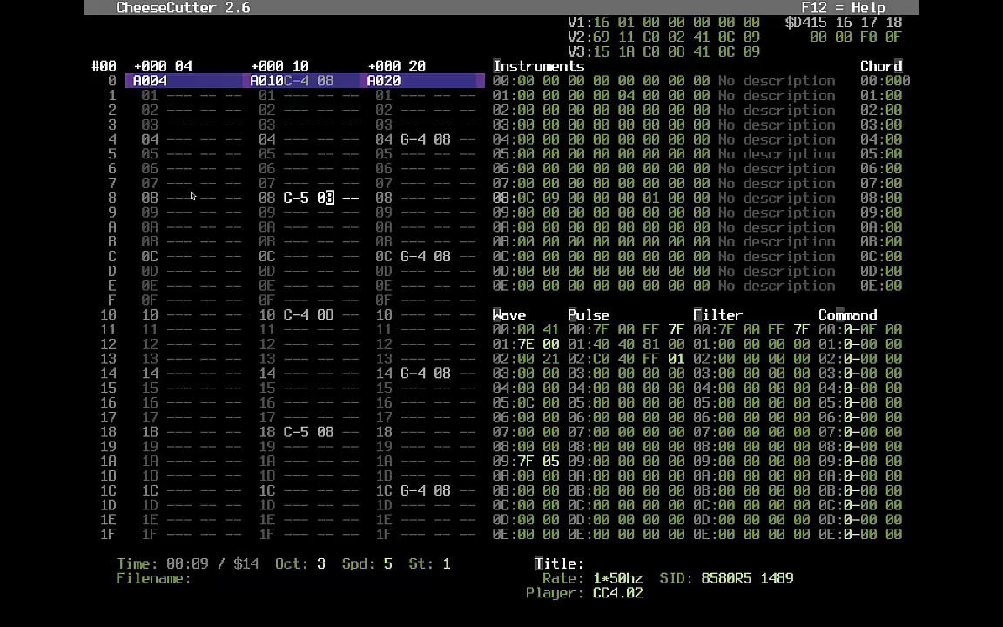
pyautogui.click(192, 196)
pyautogui.press('Up')
pyautogui.press('Up')
pyautogui.press('Up')
pyautogui.press('Up')
pyautogui.press('Up')
pyautogui.press('Up')
pyautogui.press('Up')
pyautogui.press('Up')
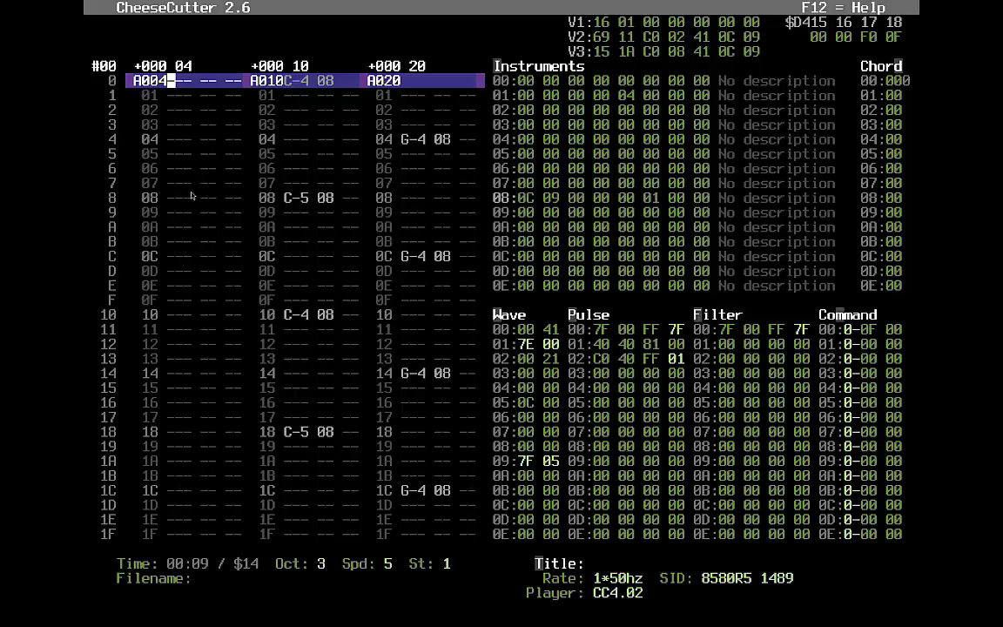
pyautogui.press('F1')
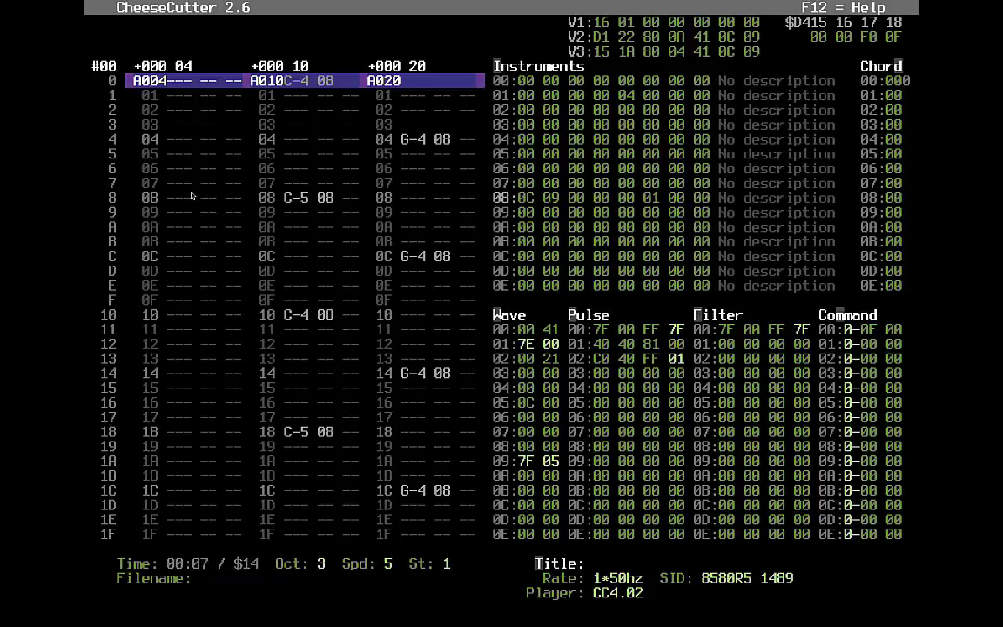
# Step: In the track list view, insert three new sequence entries after the first one in both the second and third tracks
pyautogui.press('F5')
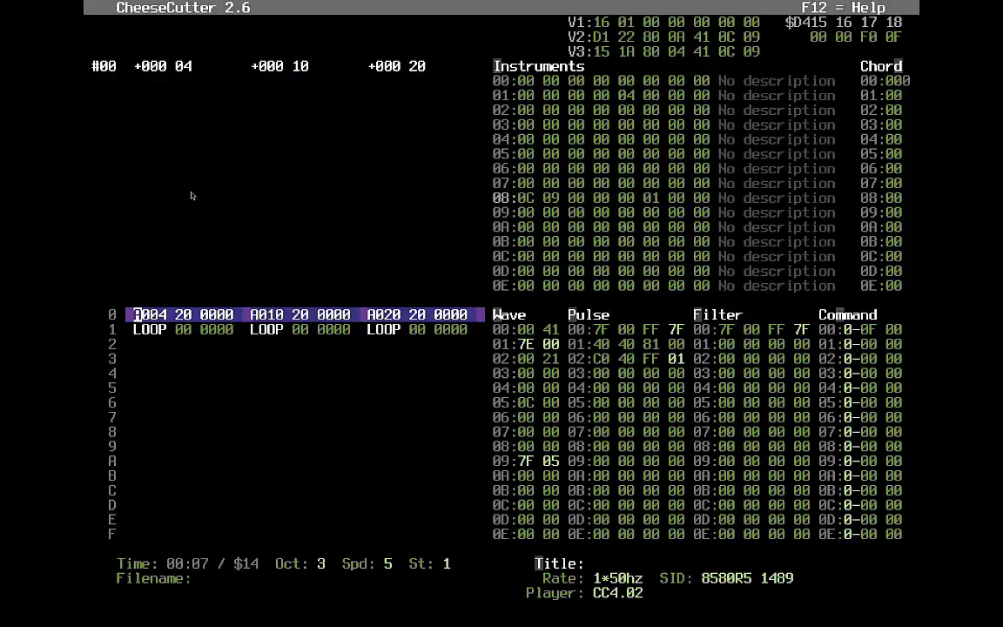
pyautogui.press('Right')
pyautogui.press('Right')
pyautogui.press('Right')
pyautogui.press('Right')
pyautogui.press('Right')
pyautogui.press('Right')
pyautogui.press('Left')
pyautogui.press('Left')
pyautogui.press('Left')
pyautogui.press('Left')
pyautogui.press('Left')
pyautogui.press('Left')
pyautogui.press('Right')
pyautogui.press('Right')
pyautogui.press('Tab')
pyautogui.write('3')
pyautogui.press('Left')
pyautogui.press('Insert')
pyautogui.press('Insert')
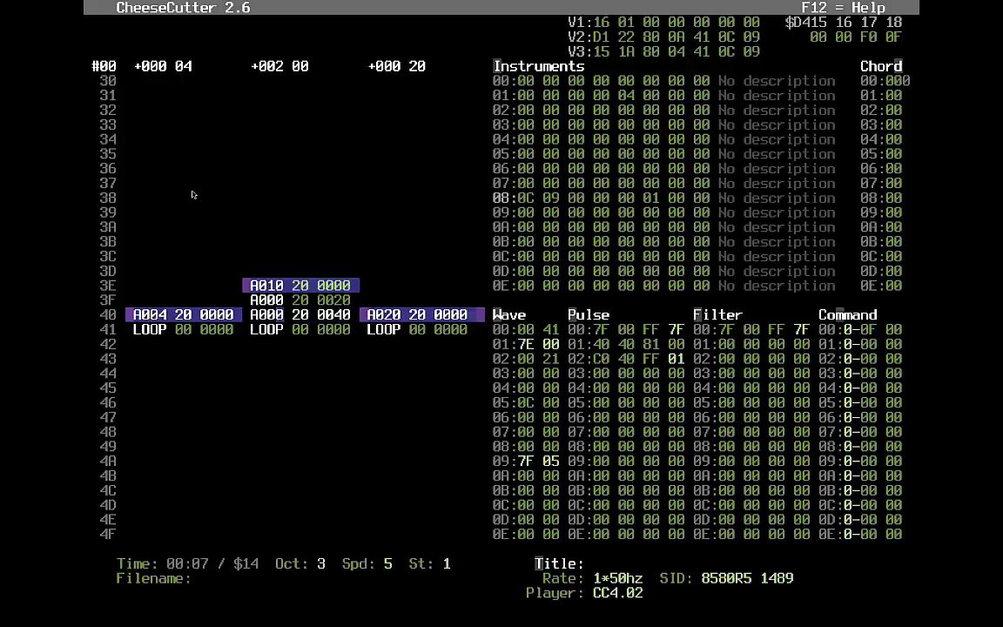
pyautogui.press('Insert')
pyautogui.press('Right')
pyautogui.press('Insert')
pyautogui.press('Insert')
pyautogui.press('Insert')
pyautogui.press('Left')
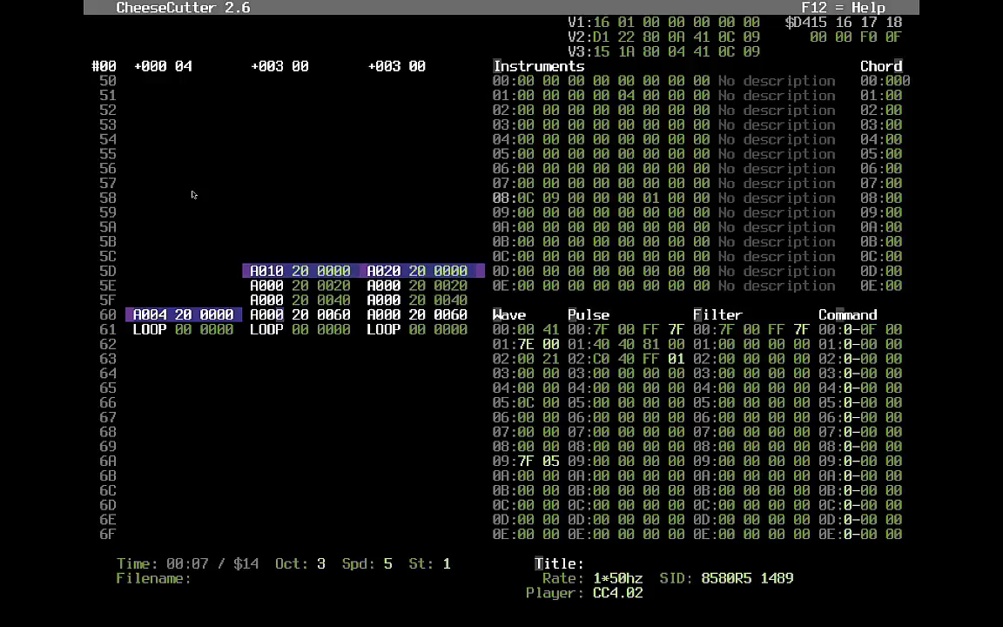
# Step: Assign sequence 10 to the three new entries of the second track
pyautogui.press('Home')
pyautogui.press('pagedown')
pyautogui.press('pagedown')
pyautogui.press('pagedown')
pyautogui.press('Right')
pyautogui.press('Right')
pyautogui.press('Right')
pyautogui.press('Up')
pyautogui.press('Up')
pyautogui.write('1')
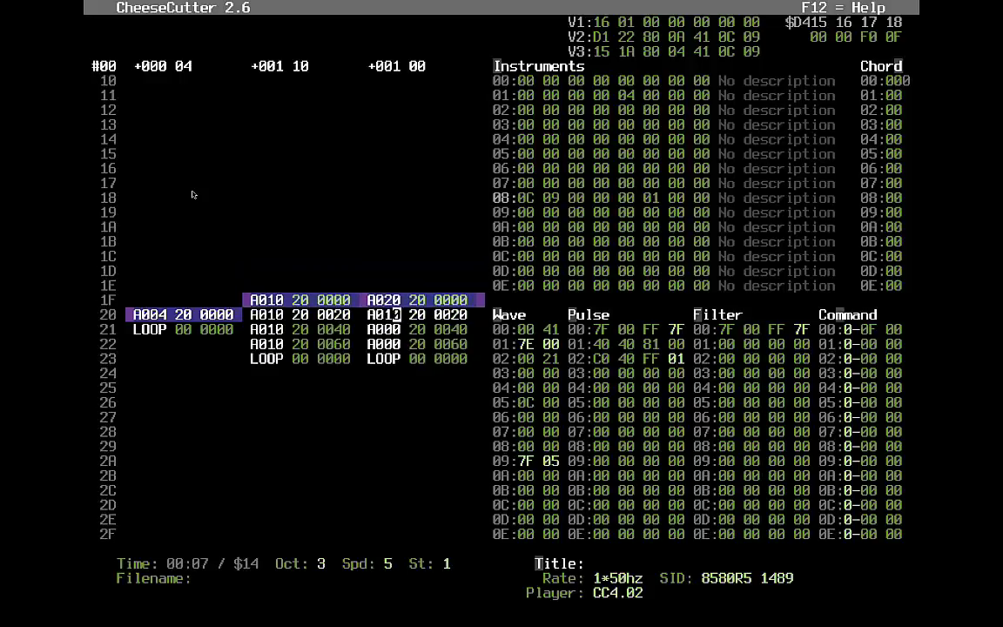
# Step: Assign sequence 20 to the three new entries of the third track
pyautogui.press('Left')
pyautogui.write('2')
pyautogui.press('Down')
pyautogui.press('Left')
pyautogui.write('2')
pyautogui.press('Down')
pyautogui.press('Left')
pyautogui.write('2')
pyautogui.press('Left')
pyautogui.press('Left')
pyautogui.press('Left')
pyautogui.press('Left')
pyautogui.press('Left')
pyautogui.press('Left')
pyautogui.press('Left')
pyautogui.press('Left')
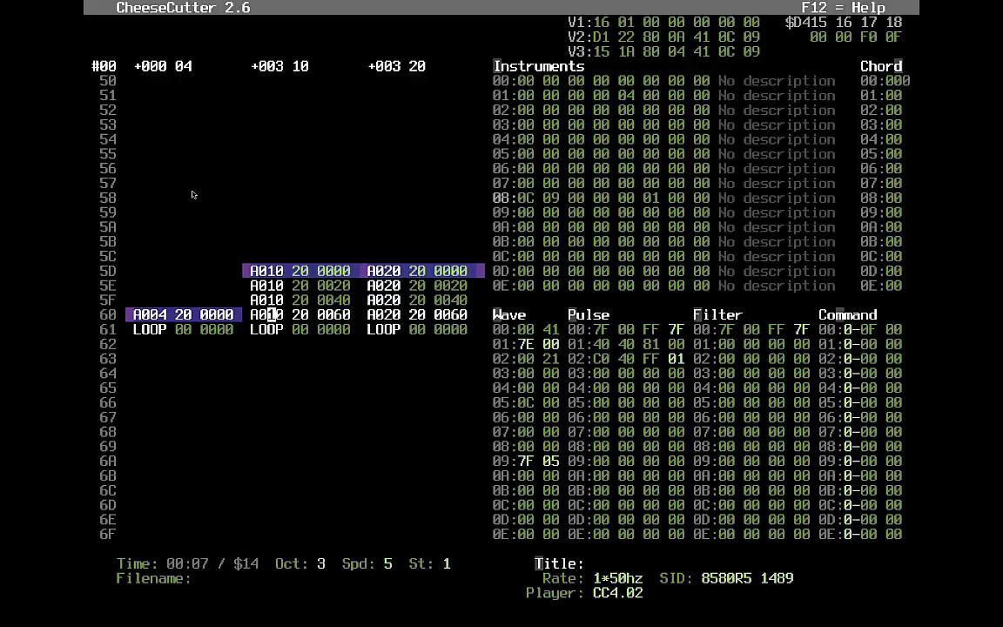
# Step: Insert three new sequence entries after the first one in the first track
pyautogui.press('Home')
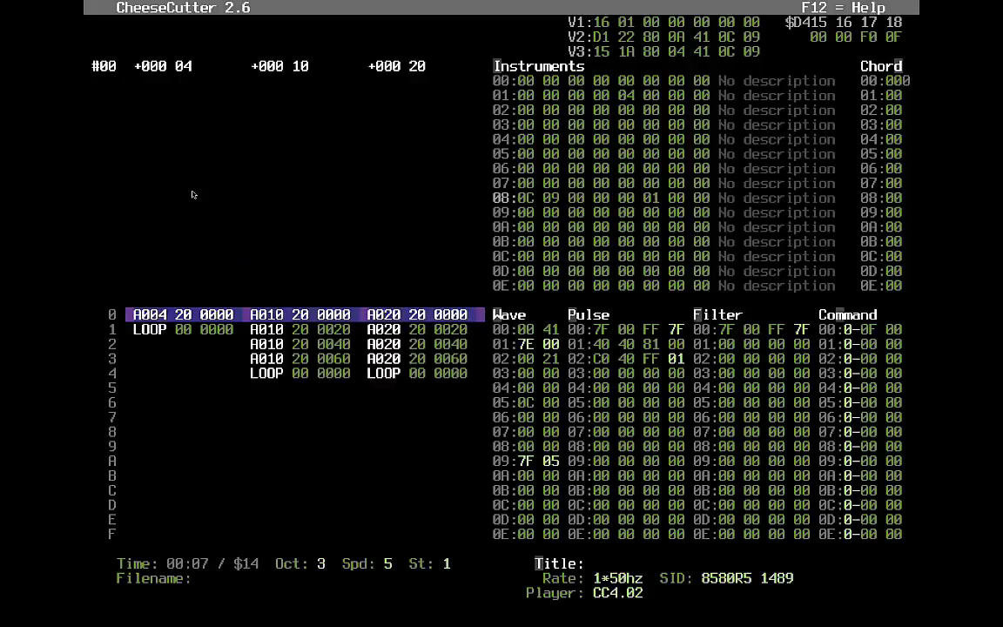
pyautogui.press('Down')
pyautogui.press('Insert')
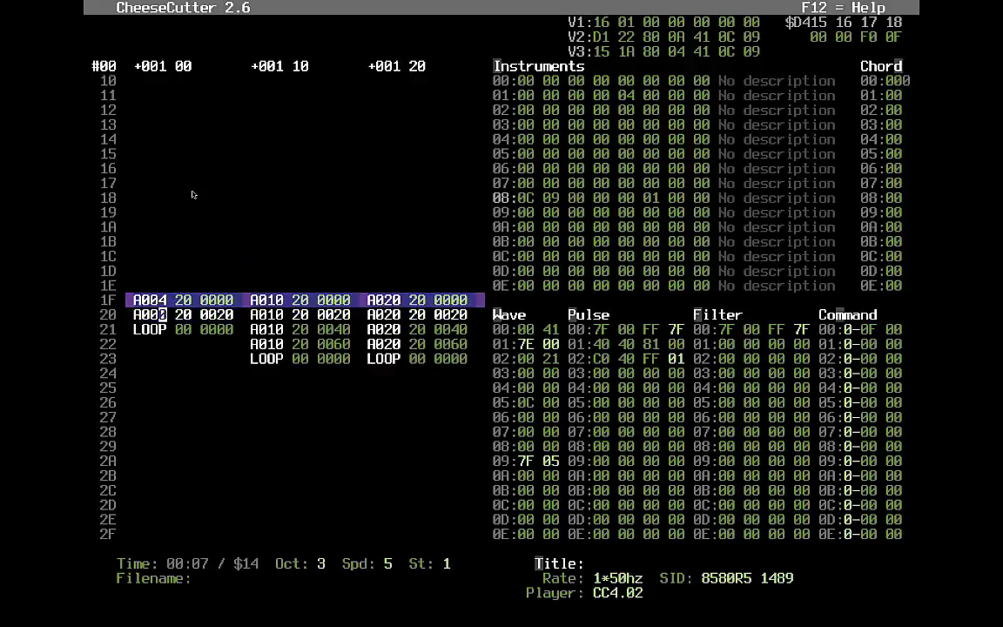
pyautogui.press('Down')
pyautogui.press('Insert')
pyautogui.press('Down')
pyautogui.press('Insert')
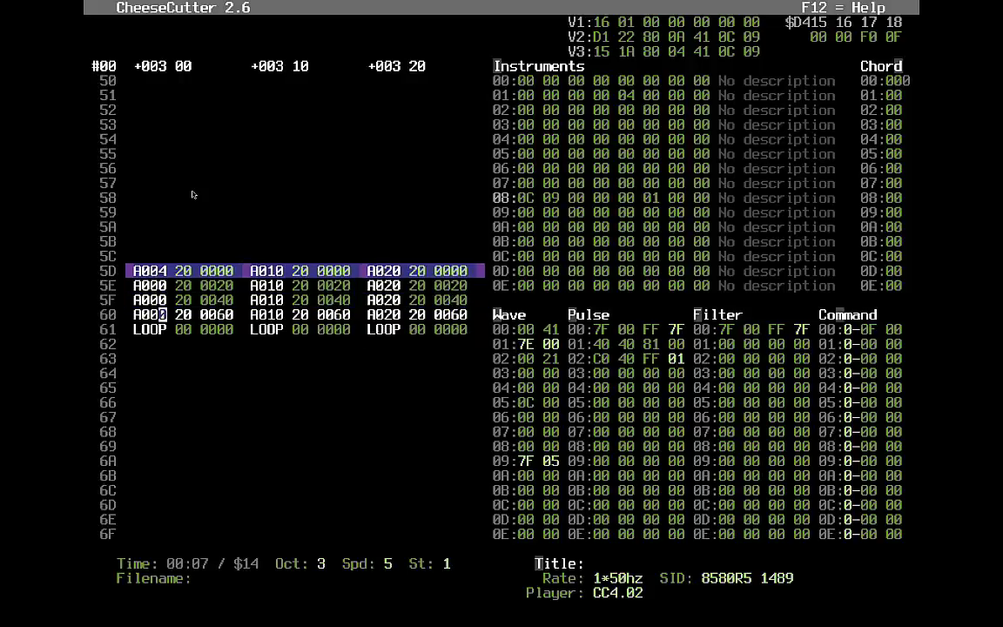
# Step: Insert an empty entry across all three tracks at row 60 and remove it again
pyautogui.press('Left')
pyautogui.press('Left')
pyautogui.press('ctrl+Insert')
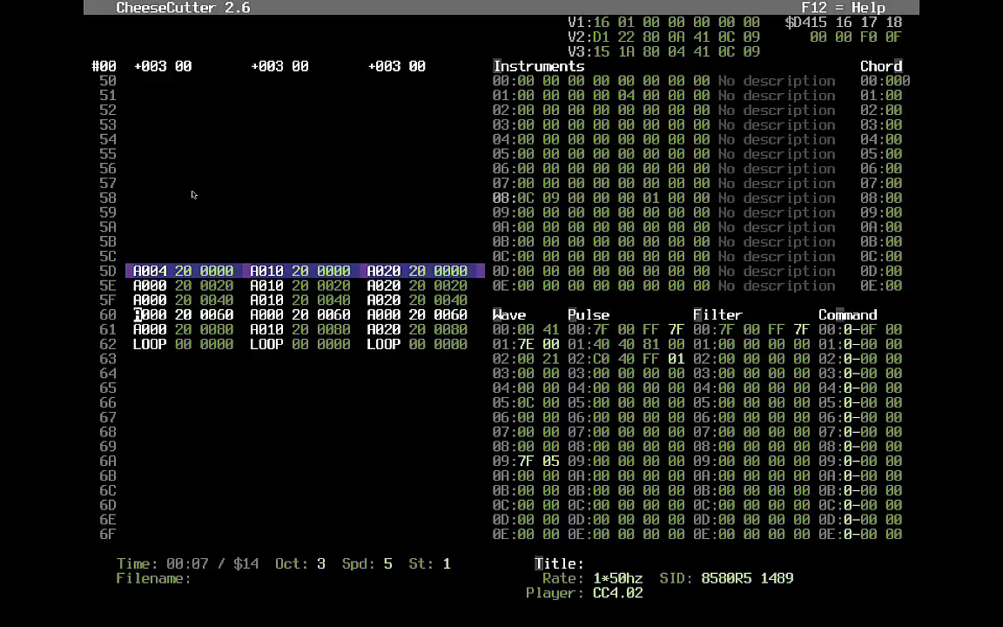
pyautogui.hotkey('ctrl', 'Delete')
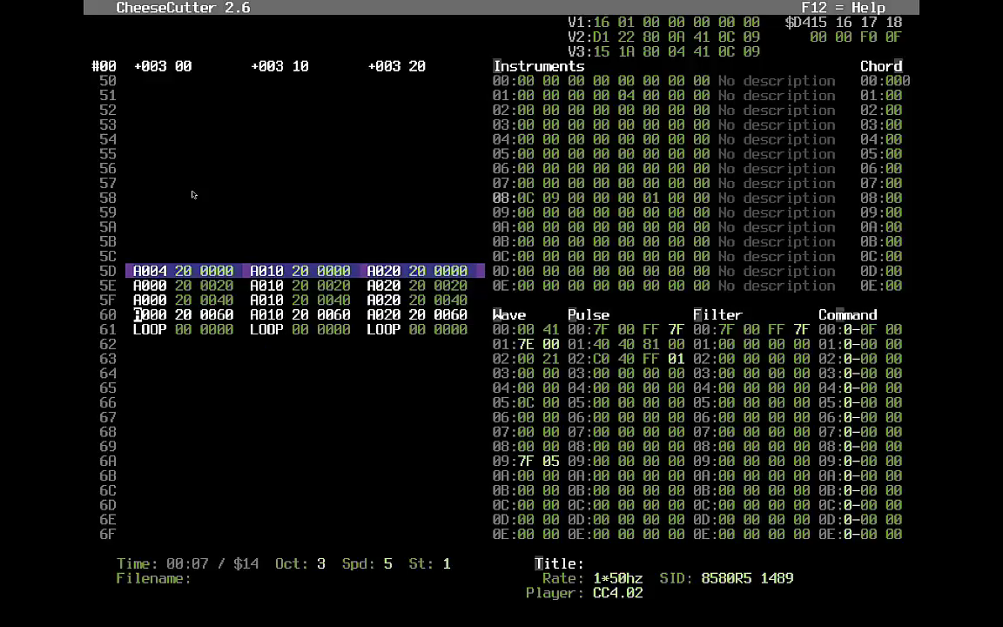
pyautogui.press('Up')
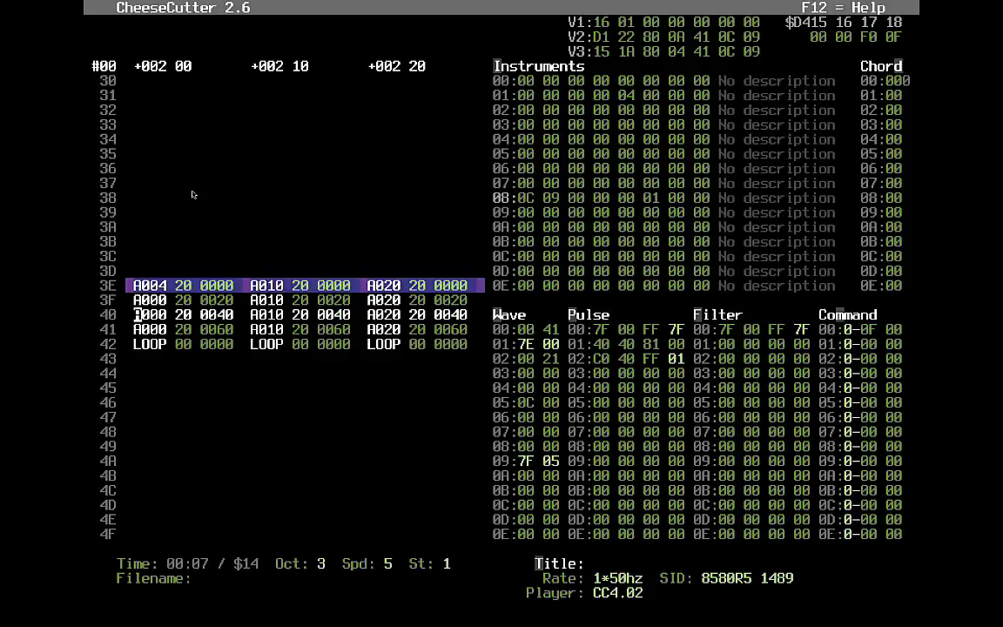
pyautogui.press('Down')
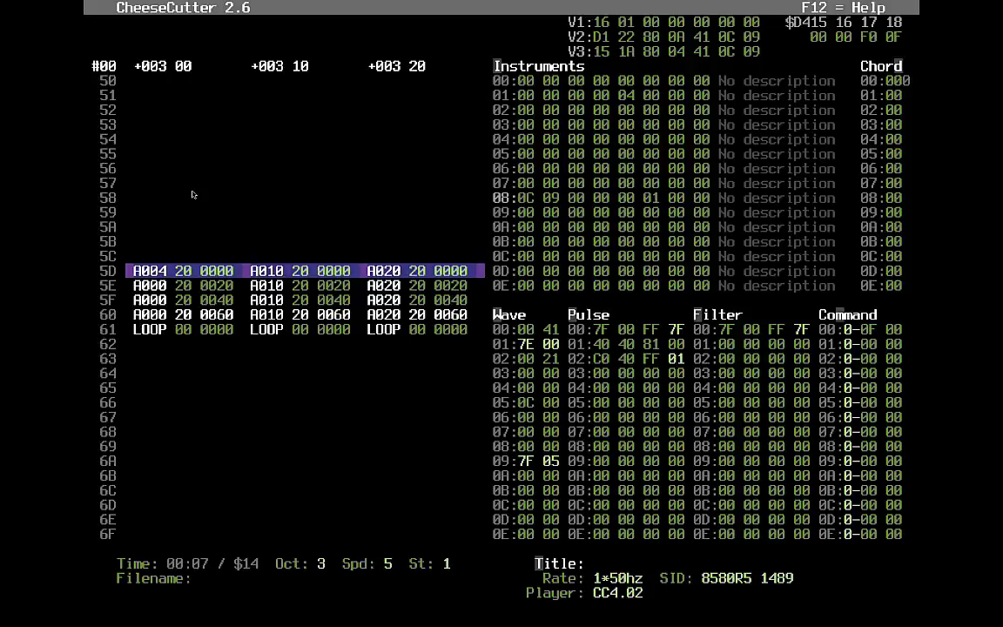
# Step: Append one empty sequence entry to the end of each of the three tracks
pyautogui.press('Insert')
pyautogui.press('Tab')
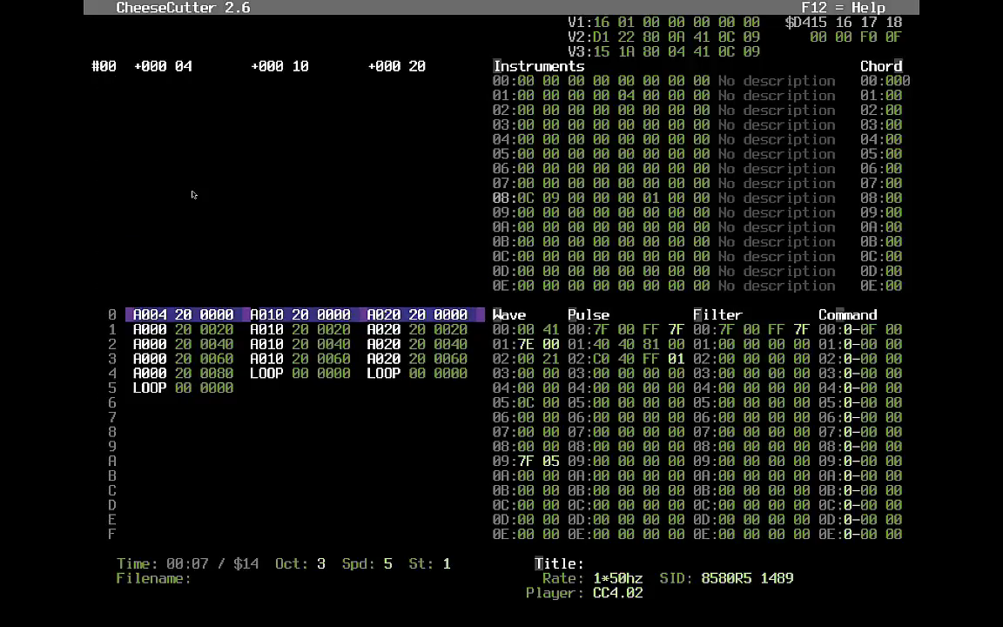
pyautogui.press('Insert')
pyautogui.press('Home')
pyautogui.press('Tab')
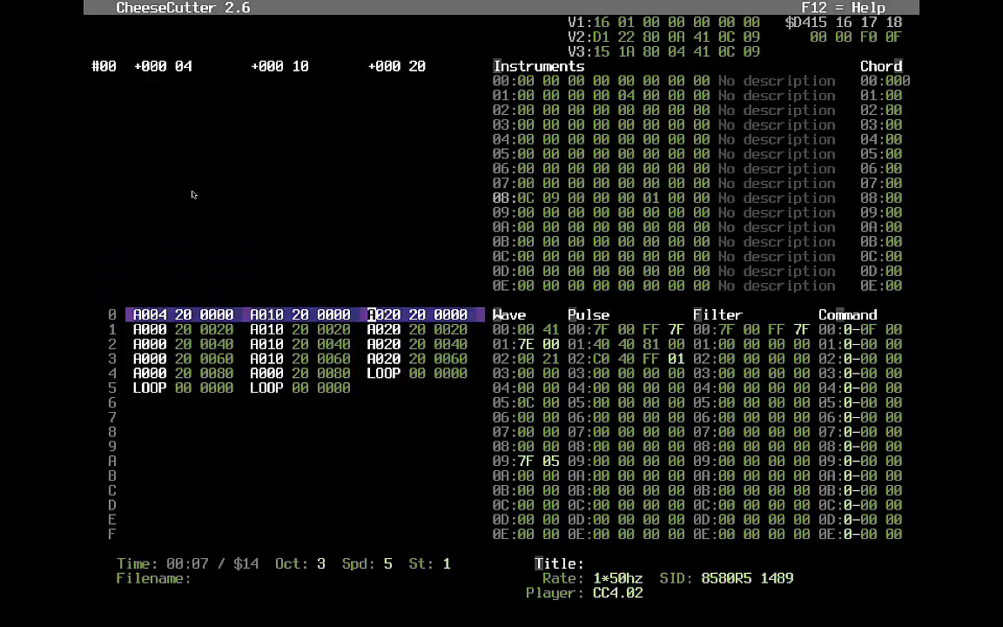
pyautogui.press('End')
pyautogui.press('Insert')
# Step: Insert six more empty entries across all three tracks at row 80, and delete three of them
pyautogui.press('Left')
pyautogui.press('Left')
pyautogui.press('Left')
pyautogui.press('Left')
pyautogui.press('Left')
pyautogui.press('Left')
pyautogui.press('Left')
pyautogui.press('Right')
pyautogui.press('Right')
pyautogui.press('Right')
pyautogui.press('Right')
pyautogui.press('Right')
pyautogui.press('Right')
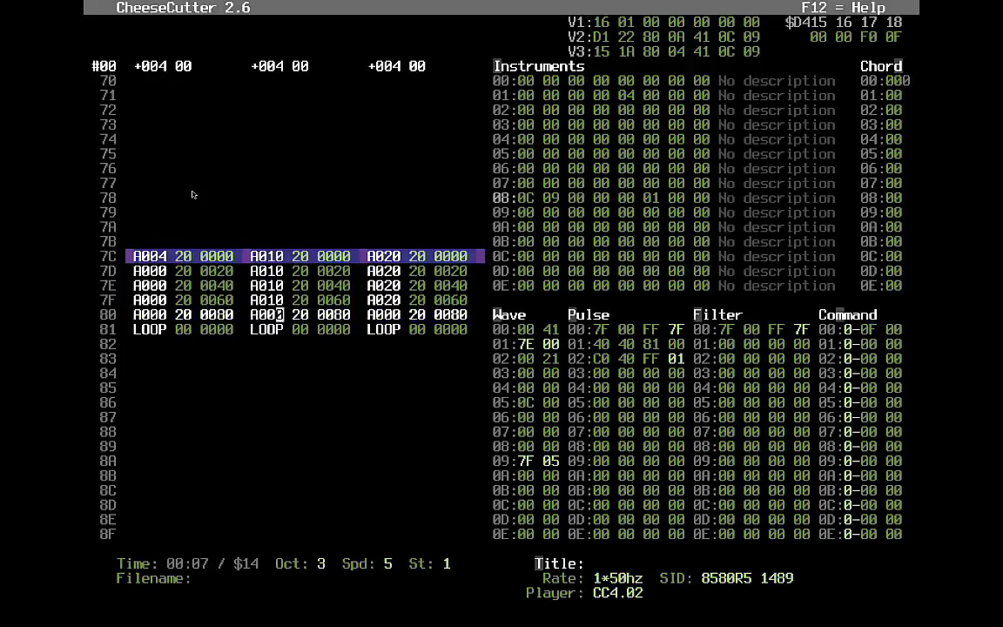
pyautogui.press('Tab')
pyautogui.press('ctrl+Insert')
pyautogui.press('ctrl+Insert')
pyautogui.press('ctrl+Insert')
pyautogui.press('ctrl+Insert')
pyautogui.press('ctrl+Insert')
pyautogui.press('ctrl+Insert')
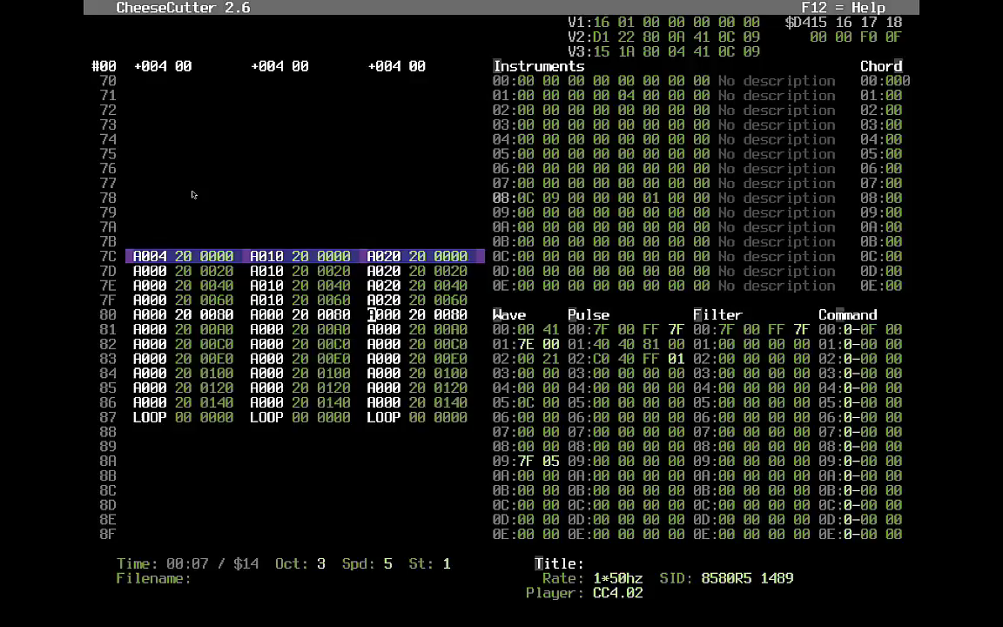
pyautogui.hotkey('ctrl', 'Delete')
pyautogui.hotkey('ctrl', 'Delete')
pyautogui.hotkey('ctrl', 'Delete')
# Step: Assign sequence 10 to the four new entries at the end of the second track
pyautogui.hotkey('shift', 'Tab')
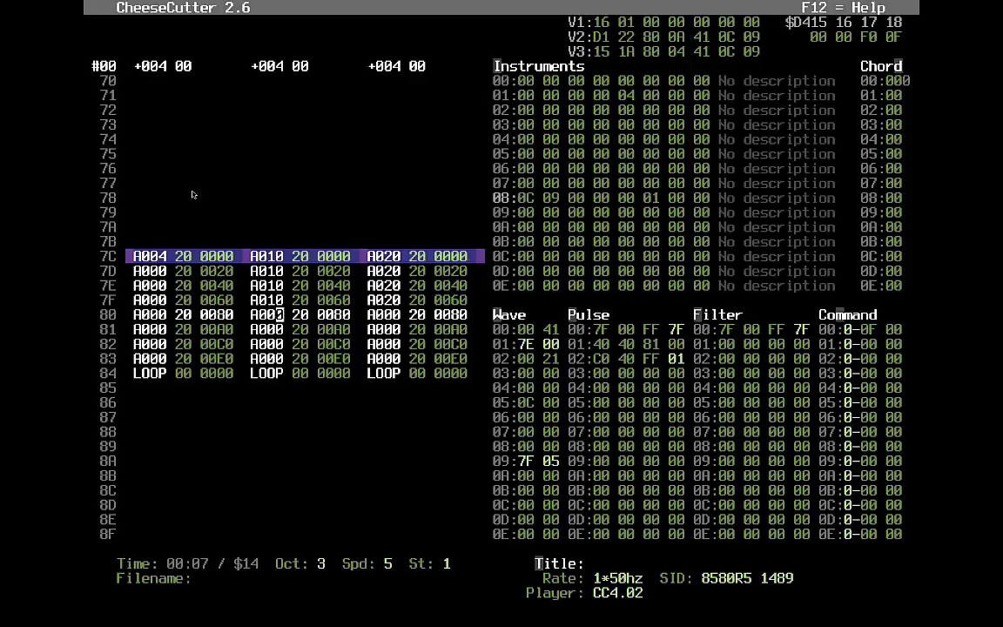
pyautogui.press('Right')
pyautogui.press('Right')
pyautogui.write('1010101')
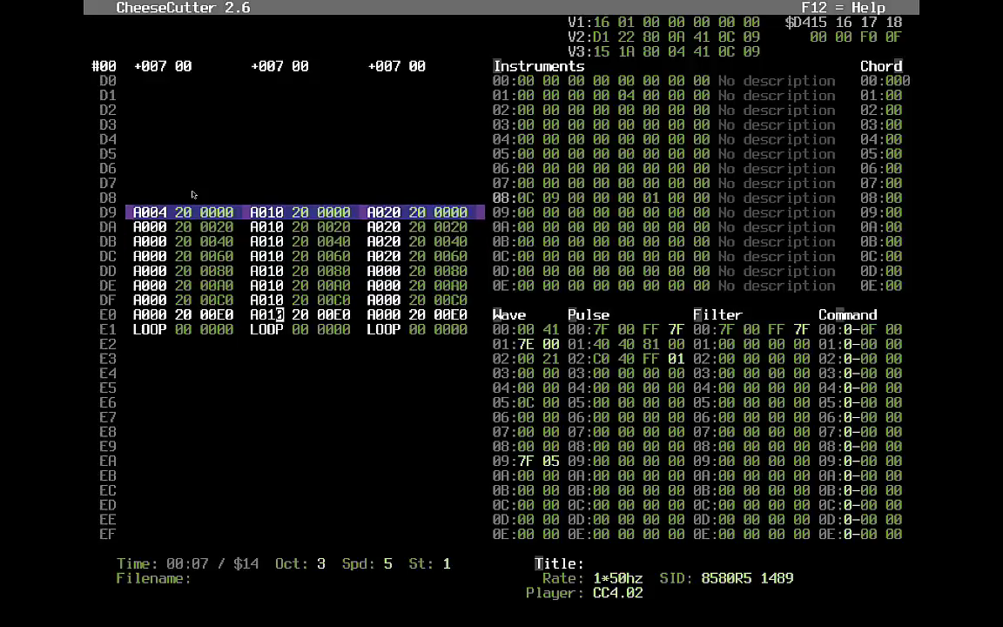
# Step: Assign sequence 20 to the four new entries at the end of the third track
pyautogui.press('Tab')
pyautogui.press('Tab')
pyautogui.press('Right')
pyautogui.press('Up')
pyautogui.press('Up')
pyautogui.press('Up')
pyautogui.press('Left')
pyautogui.press('Left')
pyautogui.press('Left')
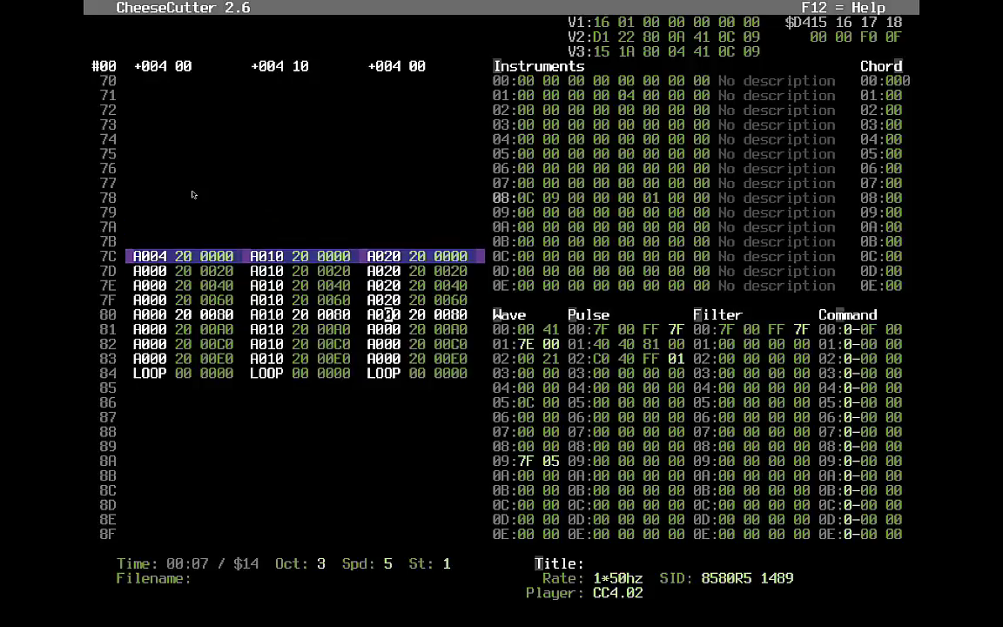
pyautogui.write('20202020')
# Step: Change the first entry of the first track to sequence 00 and play the song from the start
pyautogui.press('Left')
pyautogui.press('Left')
pyautogui.press('Left')
pyautogui.press('Left')
pyautogui.press('Left')
pyautogui.press('Left')
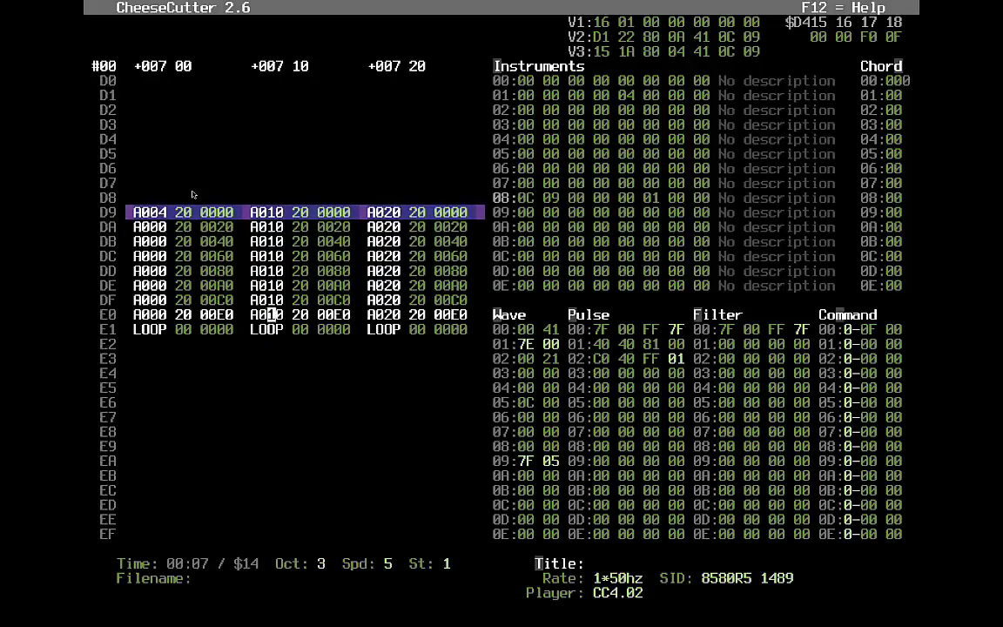
pyautogui.press('Left')
pyautogui.press('Left')
pyautogui.press('Up')
pyautogui.press('Up')
pyautogui.press('Up')
pyautogui.press('Up')
pyautogui.press('Up')
pyautogui.press('Up')
pyautogui.press('Up')
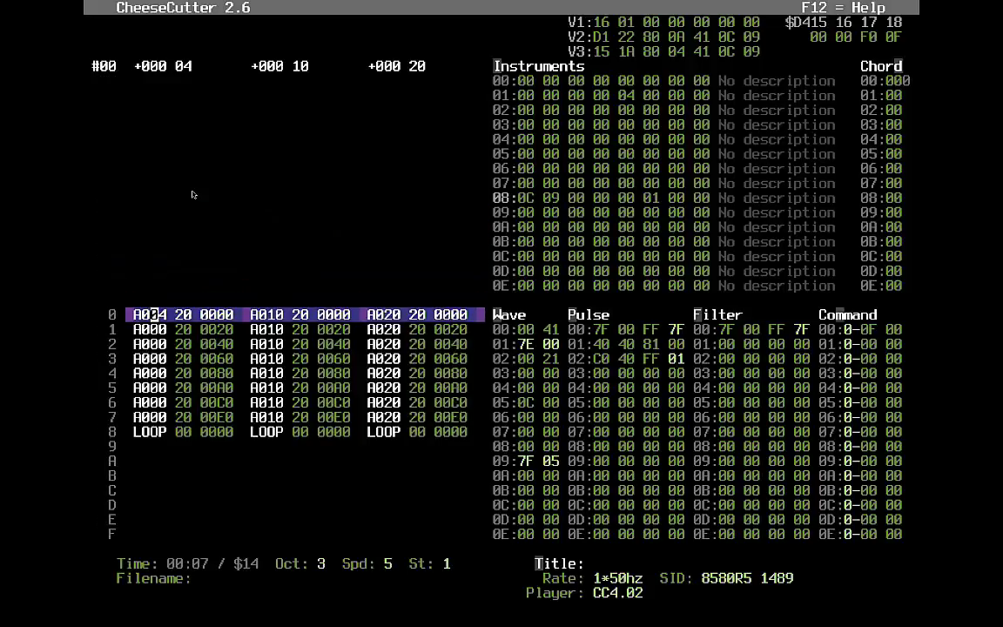
pyautogui.press('Right')
pyautogui.press('pagedown')
pyautogui.press('pagedown')
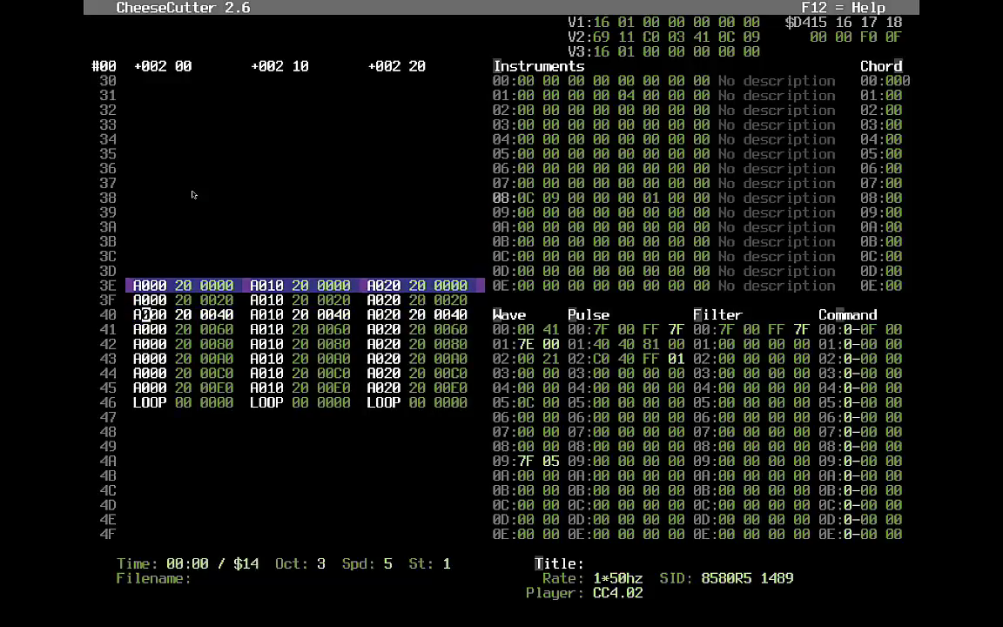
# Step: Listen to the extended song and stop the playback
pyautogui.press('Left')
pyautogui.press('Left')
pyautogui.press('Right')
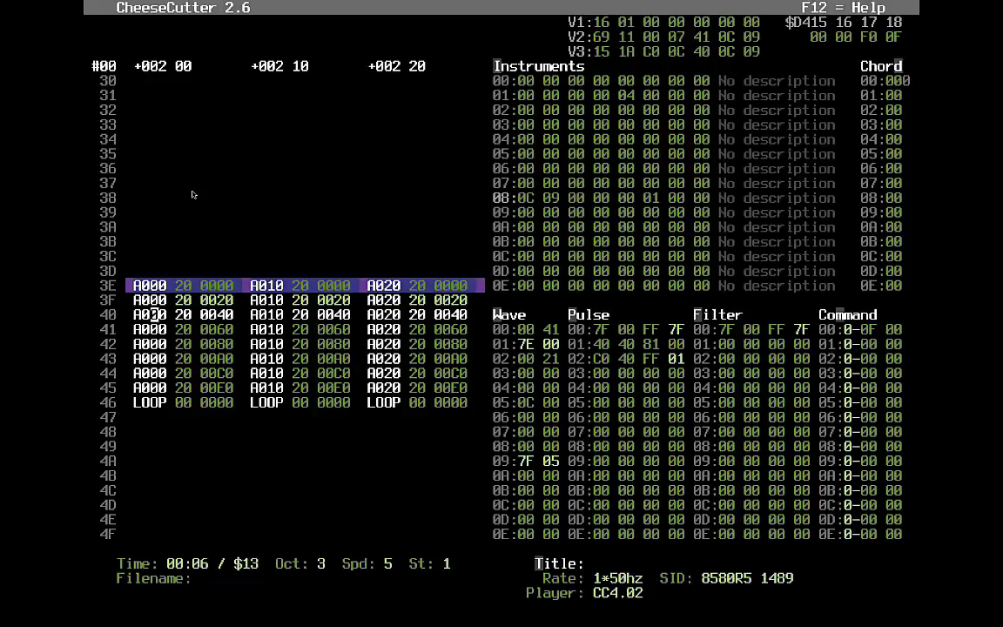
pyautogui.press('F4')
pyautogui.press('Right')
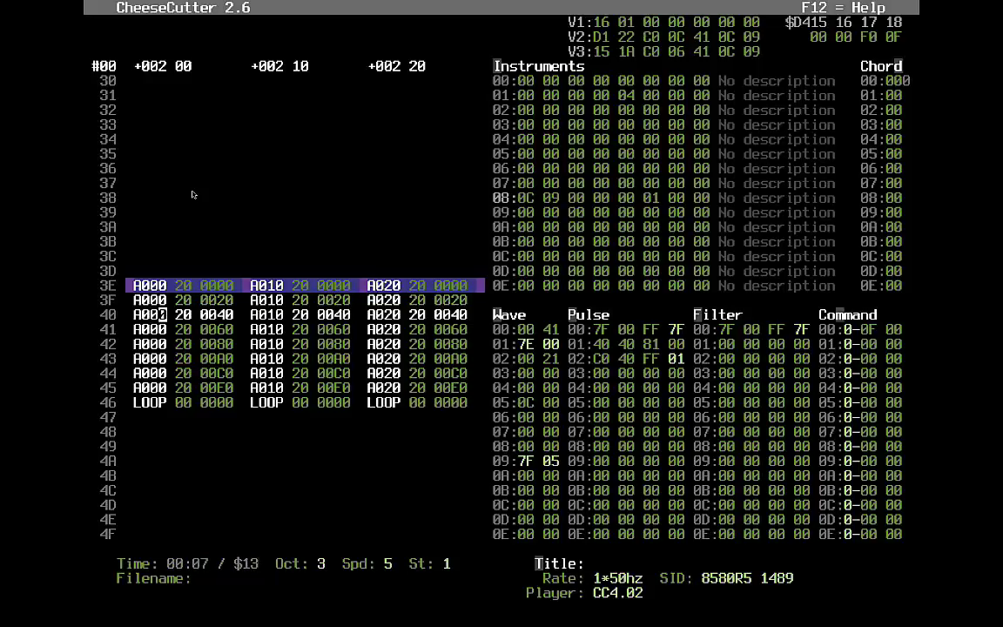
# Step: Compare the track list view with the note view by switching between them at the second track's entry on row 40
pyautogui.press('Tab')
pyautogui.press('Left')
pyautogui.press('Left')
pyautogui.press('Return')
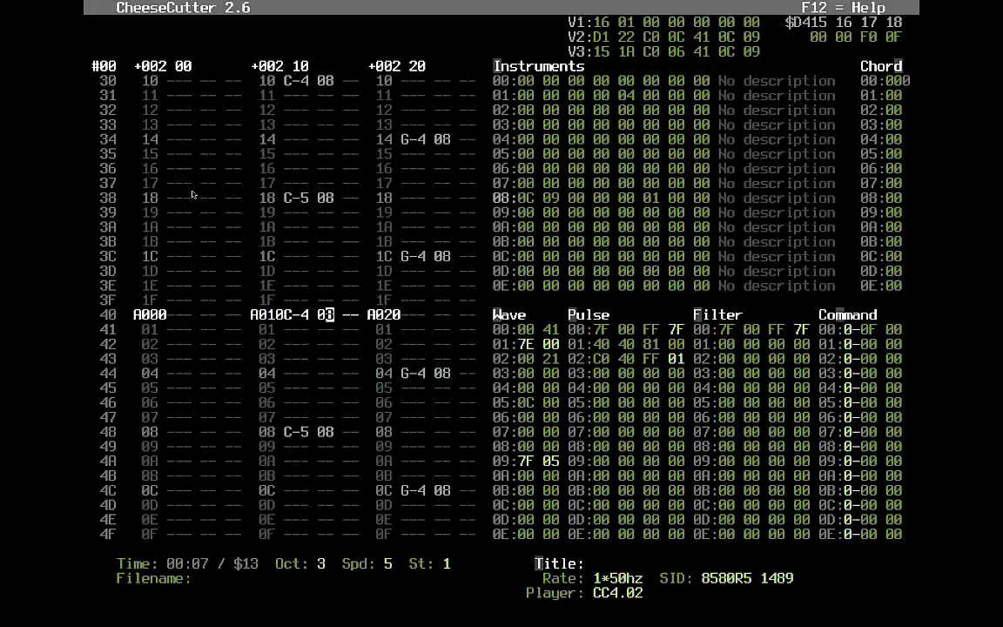
pyautogui.press('Left')
pyautogui.press('Left')
pyautogui.press('Left')
pyautogui.press('Return')
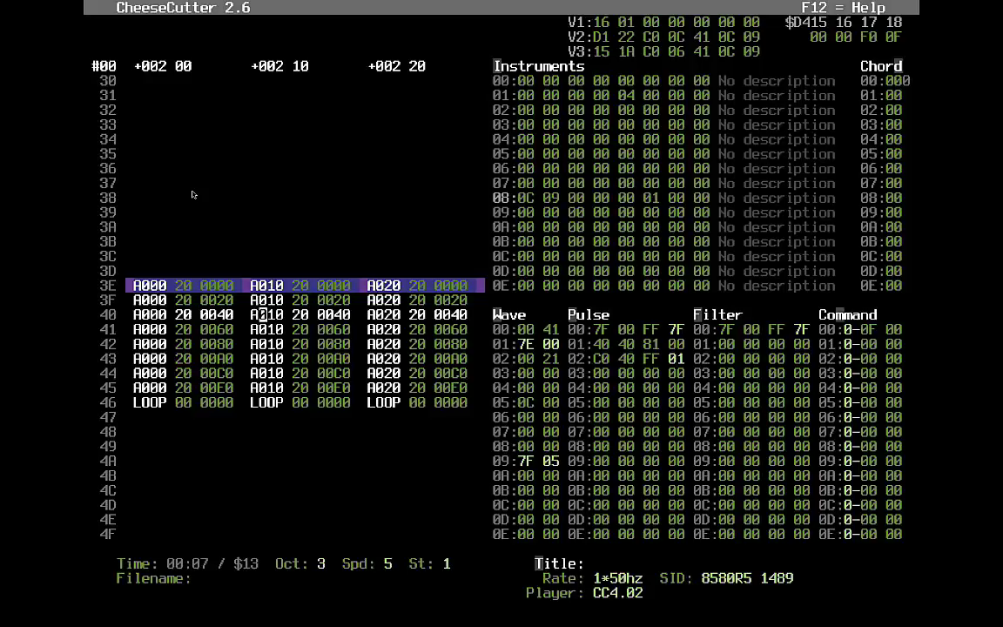
pyautogui.press('Return')
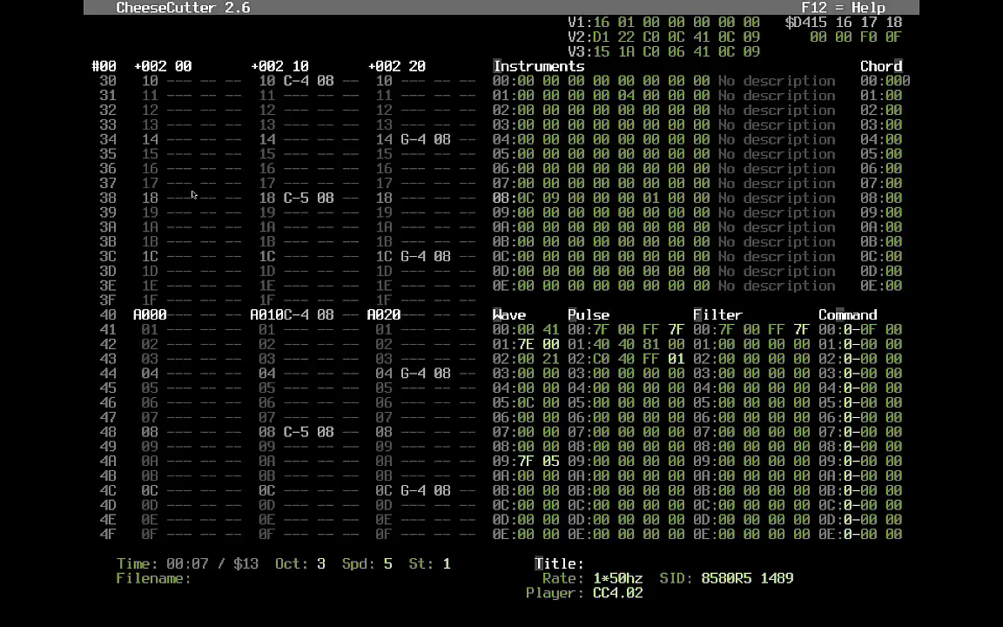
pyautogui.press('Return')
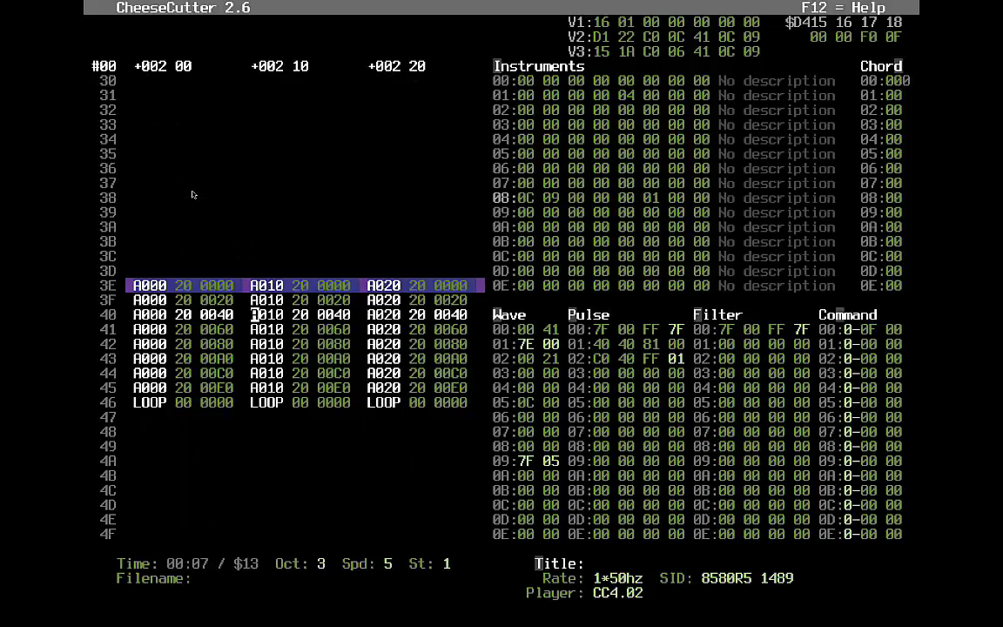
pyautogui.press('Return')
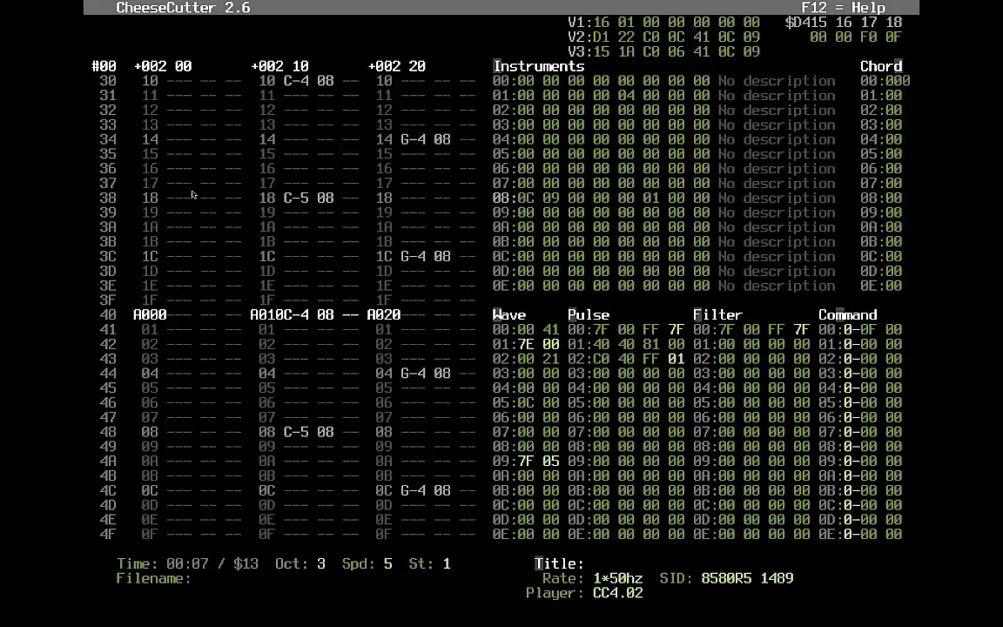
pyautogui.press('Return')
pyautogui.press('Return')
pyautogui.press('Return')
pyautogui.press('Return')
# Step: Look through the second track's repeated sequence entries in the note view, down to row C0 and back up to row 20
pyautogui.press('Left')
pyautogui.press('Left')
pyautogui.press('Left')
pyautogui.press('Right')
pyautogui.press('Right')
pyautogui.press('Right')
pyautogui.press('Left')
pyautogui.press('Left')
pyautogui.press('Left')
pyautogui.press('Up')
pyautogui.press('Down')
pyautogui.press('Down')
pyautogui.press('Down')
pyautogui.press('pagedown')
pyautogui.press('pagedown')
pyautogui.press('pagedown')
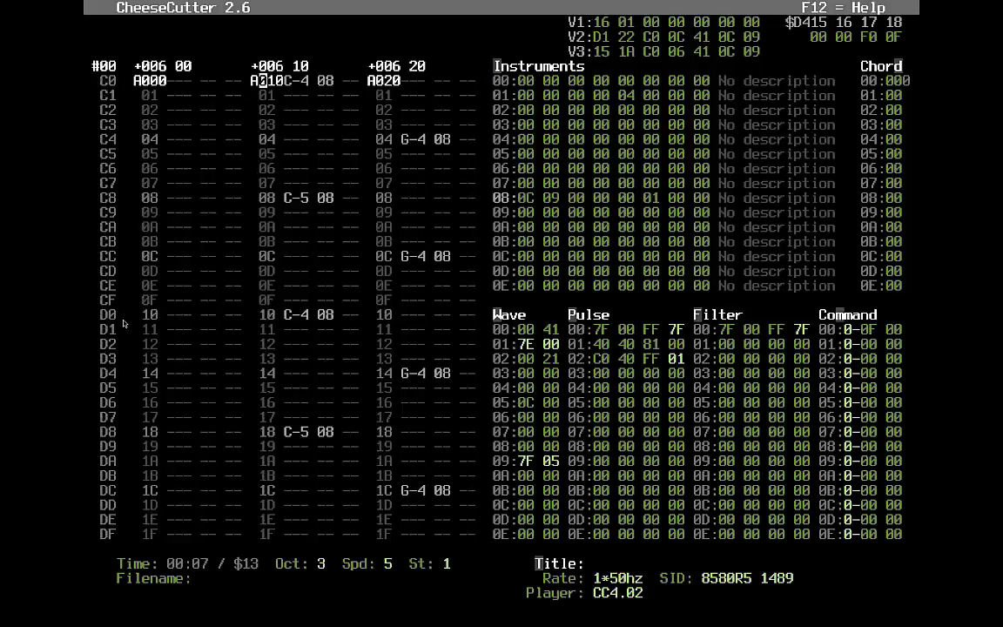
pyautogui.press('pageup')
pyautogui.press('pageup')
pyautogui.press('pageup')
pyautogui.press('pageup')
pyautogui.press('pageup')
pyautogui.press('pageup')
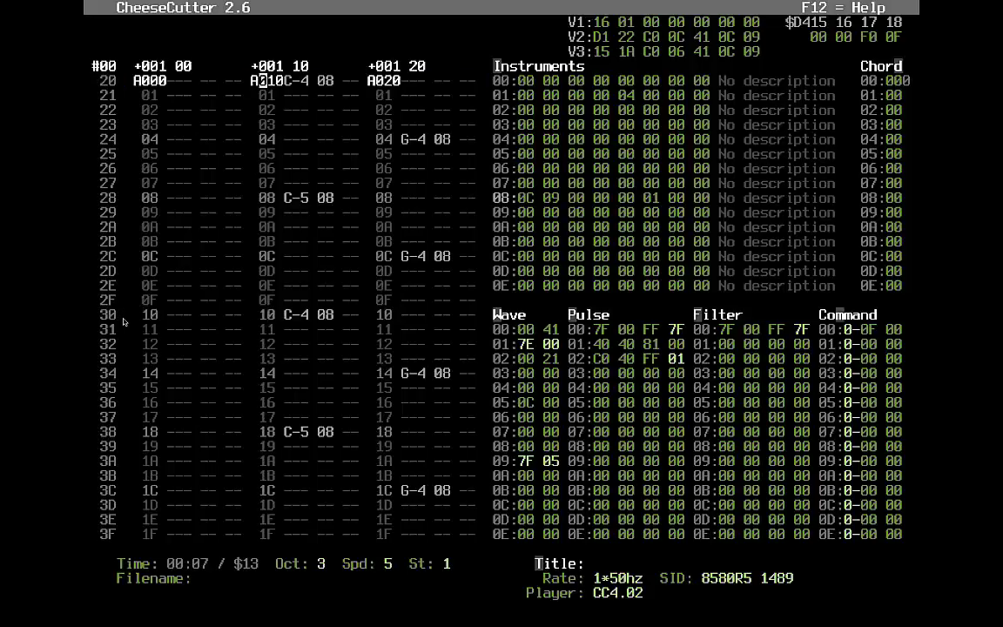
# Step: Place the cursor in the note column of the second track at row 1F, just before the sequence on row 20
pyautogui.press('Right')
pyautogui.press('Right')
pyautogui.press('Right')
pyautogui.press('Up')
pyautogui.press('Up')
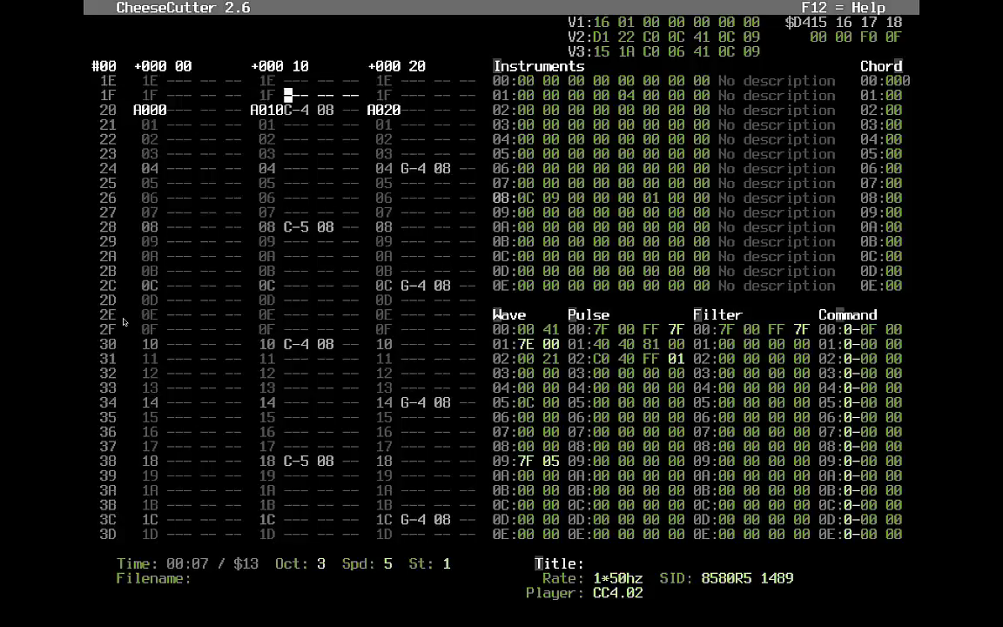
# Step: Look through the second track's notes from row 1F down past the repeated sequences starting on rows 20, 40 and 60
pyautogui.press('Down')
pyautogui.press('Down')
pyautogui.press('Down')
pyautogui.press('Down')
pyautogui.press('Down')
pyautogui.press('Down')
pyautogui.press('Down')
pyautogui.press('Down')
pyautogui.press('Down')
pyautogui.press('Down')
pyautogui.press('Down')
pyautogui.press('Down')
pyautogui.press('Down')
pyautogui.press('Down')
pyautogui.press('Down')
pyautogui.press('Down')
pyautogui.press('Down')
pyautogui.press('Down')
pyautogui.press('Down')
pyautogui.press('Down')
pyautogui.press('Down')
pyautogui.press('Down')
pyautogui.press('Down')
pyautogui.press('Down')
pyautogui.press('Down')
pyautogui.press('Down')
pyautogui.press('Down')
pyautogui.press('Down')
pyautogui.press('Down')
pyautogui.press('Down')
pyautogui.press('Down')
pyautogui.press('Down')
pyautogui.press('Down')
pyautogui.press('Down')
pyautogui.press('Down')
pyautogui.press('Down')
pyautogui.press('Down')
pyautogui.press('Down')
pyautogui.press('Down')
pyautogui.press('Down')
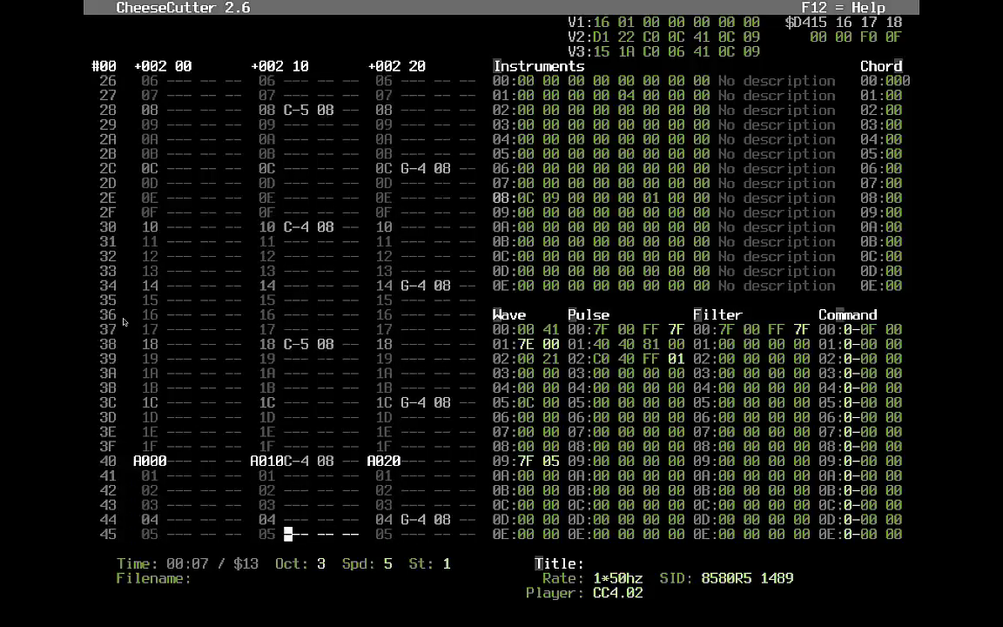
pyautogui.press('Down')
pyautogui.press('Down')
pyautogui.press('Down')
pyautogui.press('Down')
pyautogui.press('Down')
pyautogui.press('Down')
pyautogui.press('Down')
pyautogui.press('Down')
pyautogui.press('Down')
pyautogui.press('Down')
pyautogui.press('Down')
pyautogui.press('Down')
pyautogui.press('Down')
pyautogui.press('Down')
pyautogui.press('Down')
pyautogui.press('Down')
pyautogui.press('Down')
pyautogui.press('Down')
pyautogui.press('Down')
pyautogui.press('Down')
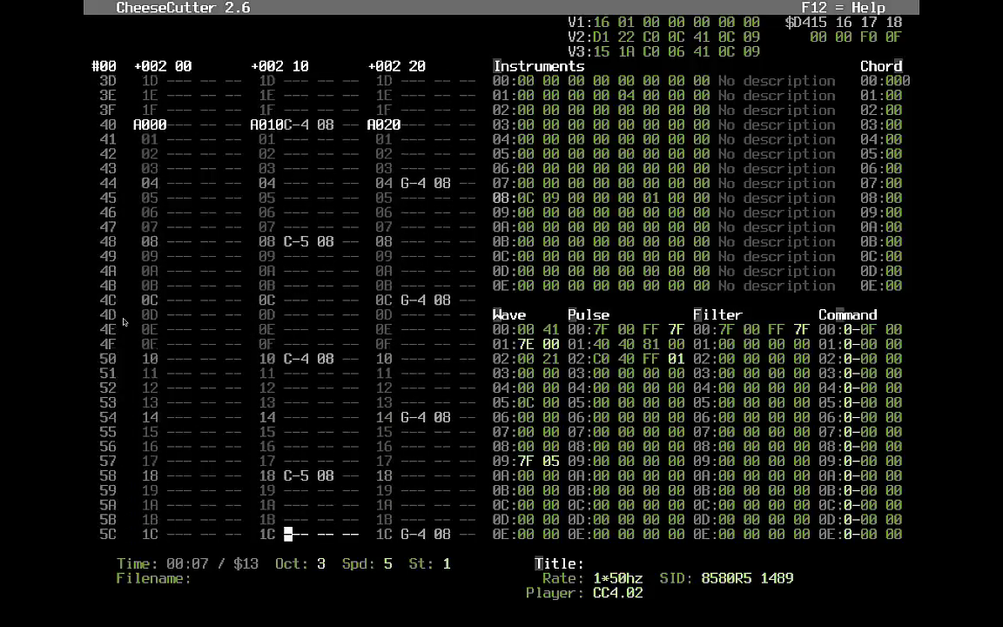
# Step: Review the second track's repeated notes back up past the sequence start on row 40 to row 33
pyautogui.press('Up')
pyautogui.press('Up')
pyautogui.press('Up')
pyautogui.press('Up')
pyautogui.press('Up')
pyautogui.press('Up')
pyautogui.press('Up')
pyautogui.press('Up')
pyautogui.press('Up')
pyautogui.press('Up')
pyautogui.press('Up')
pyautogui.press('Up')
pyautogui.press('Up')
pyautogui.press('Up')
pyautogui.press('Up')
pyautogui.press('Up')
pyautogui.press('Up')
pyautogui.press('Up')
pyautogui.press('Up')
pyautogui.press('Up')
pyautogui.press('Up')
pyautogui.press('Up')
pyautogui.press('Up')
pyautogui.press('Up')
pyautogui.press('Up')
pyautogui.press('Up')
pyautogui.press('Up')
pyautogui.press('Up')
pyautogui.press('Up')
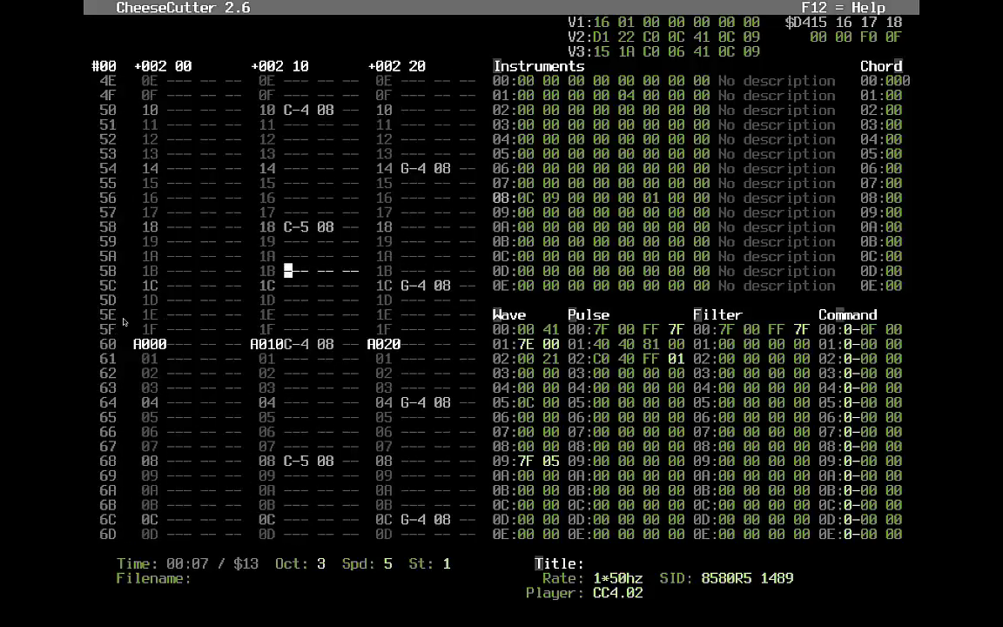
pyautogui.press('Up')
pyautogui.press('Up')
pyautogui.press('Up')
pyautogui.press('Up')
pyautogui.press('Up')
pyautogui.press('Up')
pyautogui.press('Up')
pyautogui.press('Up')
pyautogui.press('Up')
pyautogui.press('Up')
pyautogui.press('Up')
pyautogui.press('Up')
pyautogui.press('Up')
pyautogui.press('Up')
pyautogui.press('Up')
pyautogui.press('Up')
pyautogui.press('Up')
pyautogui.press('Up')
pyautogui.press('Up')
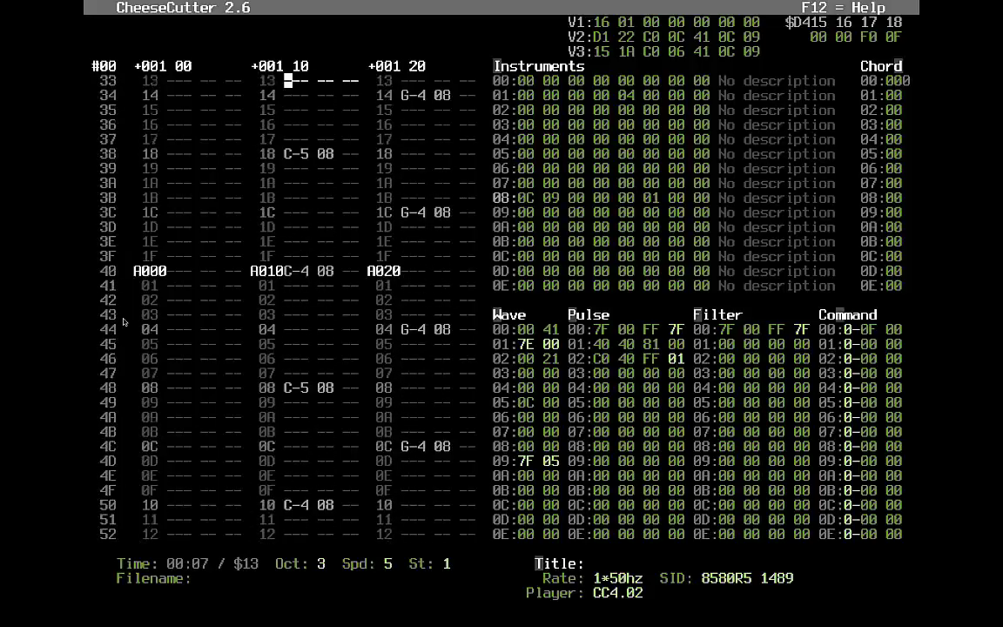
# Step: Examine the second track's transition into the repeated sequence on row 40, moving down from row 33 to row 46
pyautogui.press('Down')
pyautogui.press('Down')
pyautogui.press('Down')
pyautogui.press('Down')
pyautogui.press('Down')
pyautogui.press('Down')
pyautogui.press('Down')
pyautogui.press('Down')
pyautogui.press('Down')
pyautogui.press('Down')
pyautogui.press('Down')
pyautogui.press('Down')
pyautogui.press('Down')
pyautogui.press('Down')
pyautogui.press('Down')
pyautogui.press('Down')
pyautogui.press('Down')
pyautogui.press('Down')
pyautogui.press('Down')
pyautogui.press('Down')
pyautogui.press('Down')
pyautogui.press('Down')
pyautogui.press('Down')
pyautogui.press('Down')
pyautogui.press('Down')
pyautogui.press('Down')
pyautogui.press('Down')
pyautogui.press('Down')
pyautogui.press('Down')
pyautogui.press('Down')
pyautogui.press('Down')
pyautogui.press('Down')
pyautogui.press('Down')
pyautogui.press('Down')
pyautogui.press('Down')
pyautogui.press('Down')
pyautogui.press('Down')
pyautogui.press('Down')
pyautogui.press('Down')
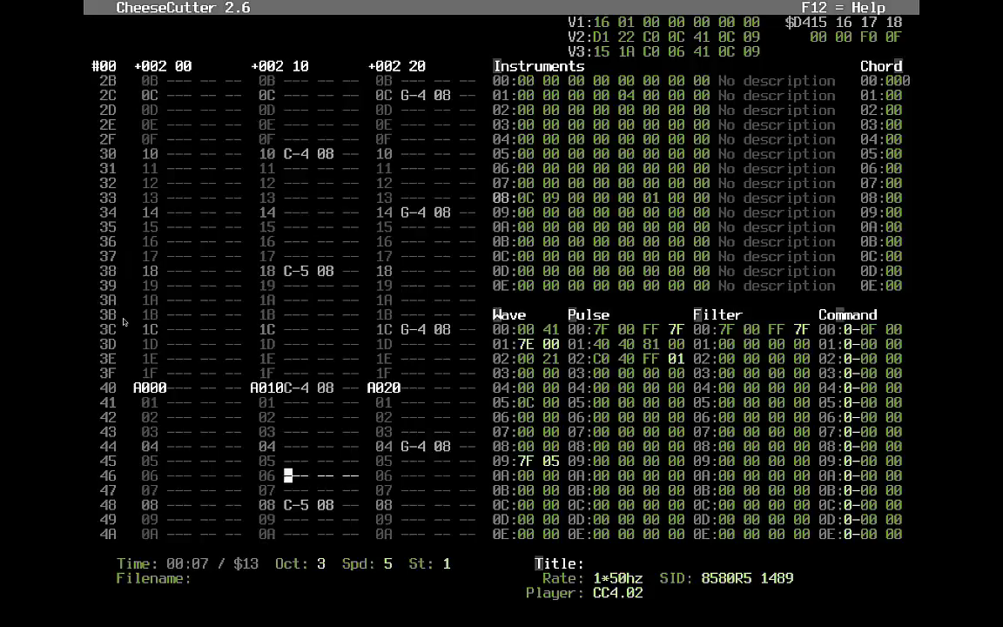
# Step: Review the second track's repeated notes back up past the sequence start on row 40 to row 2E
pyautogui.press('Up')
pyautogui.press('Up')
pyautogui.press('Up')
pyautogui.press('Up')
pyautogui.press('Up')
pyautogui.press('Up')
pyautogui.press('Up')
pyautogui.press('Up')
pyautogui.press('Up')
pyautogui.press('Up')
pyautogui.press('Up')
pyautogui.press('Up')
pyautogui.press('Up')
pyautogui.press('Up')
pyautogui.press('Up')
pyautogui.press('Up')
pyautogui.press('Up')
pyautogui.press('Up')
pyautogui.press('Up')
pyautogui.press('Up')
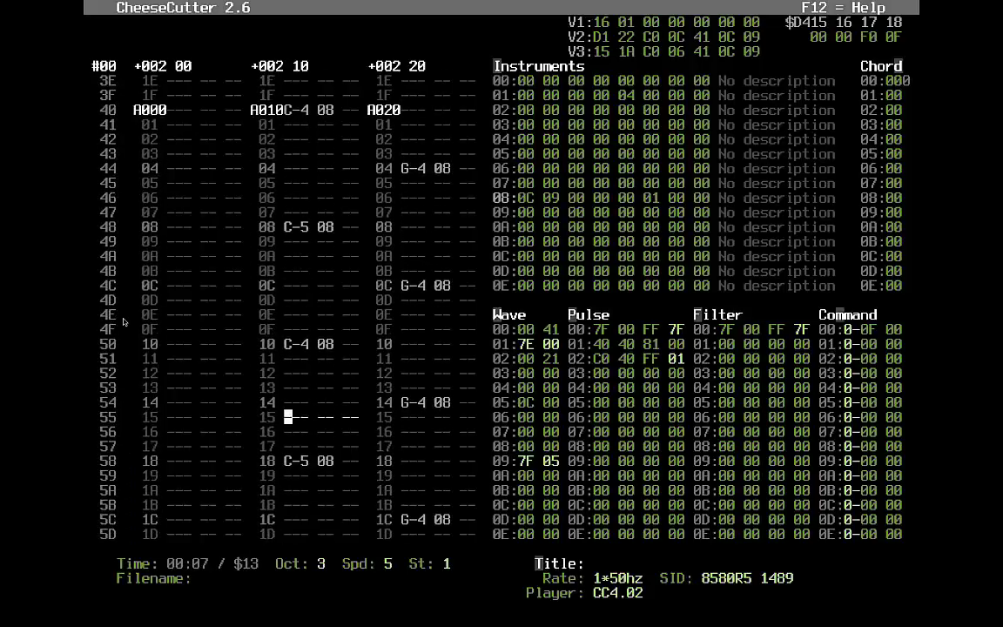
pyautogui.press('Up')
pyautogui.press('Up')
pyautogui.press('Up')
pyautogui.press('Up')
pyautogui.press('Up')
pyautogui.press('Up')
pyautogui.press('Up')
pyautogui.press('Up')
pyautogui.press('Up')
pyautogui.press('Up')
pyautogui.press('Up')
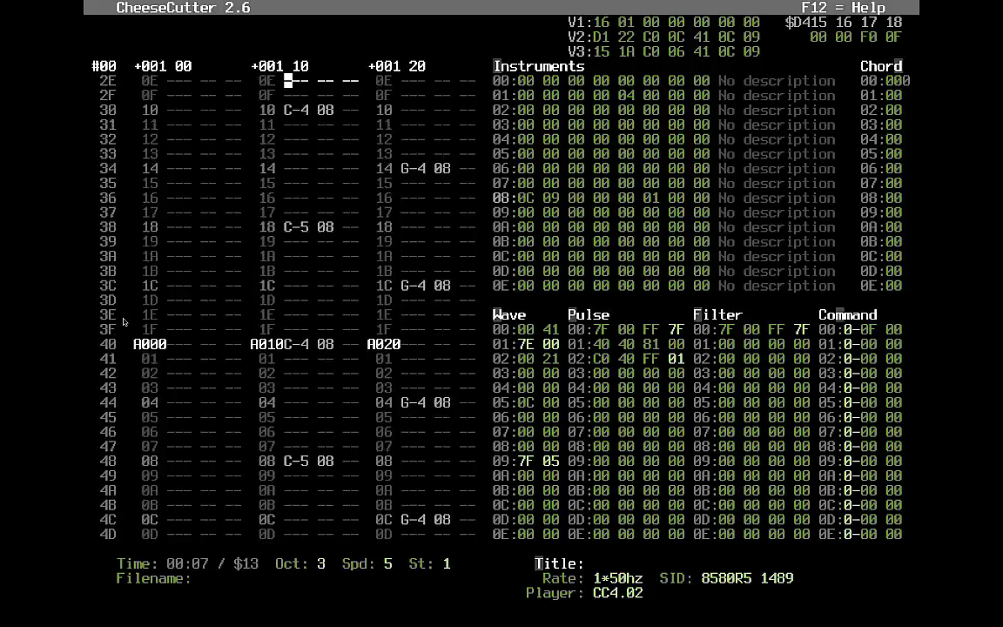
# Step: Look through the second track's notes from row 2E down past the sequences starting on rows 40 and 60 to row 80
pyautogui.press('Down')
pyautogui.press('Down')
pyautogui.press('Down')
pyautogui.press('Down')
pyautogui.press('Down')
pyautogui.press('Down')
pyautogui.press('Down')
pyautogui.press('Down')
pyautogui.press('Down')
pyautogui.press('Down')
pyautogui.press('Down')
pyautogui.press('Down')
pyautogui.press('Down')
pyautogui.press('Down')
pyautogui.press('Down')
pyautogui.press('Down')
pyautogui.press('Down')
pyautogui.press('Down')
pyautogui.press('Down')
pyautogui.press('Down')
pyautogui.press('Down')
pyautogui.press('Down')
pyautogui.press('Down')
pyautogui.press('Down')
pyautogui.press('Down')
pyautogui.press('Down')
pyautogui.press('Down')
pyautogui.press('Down')
pyautogui.press('Down')
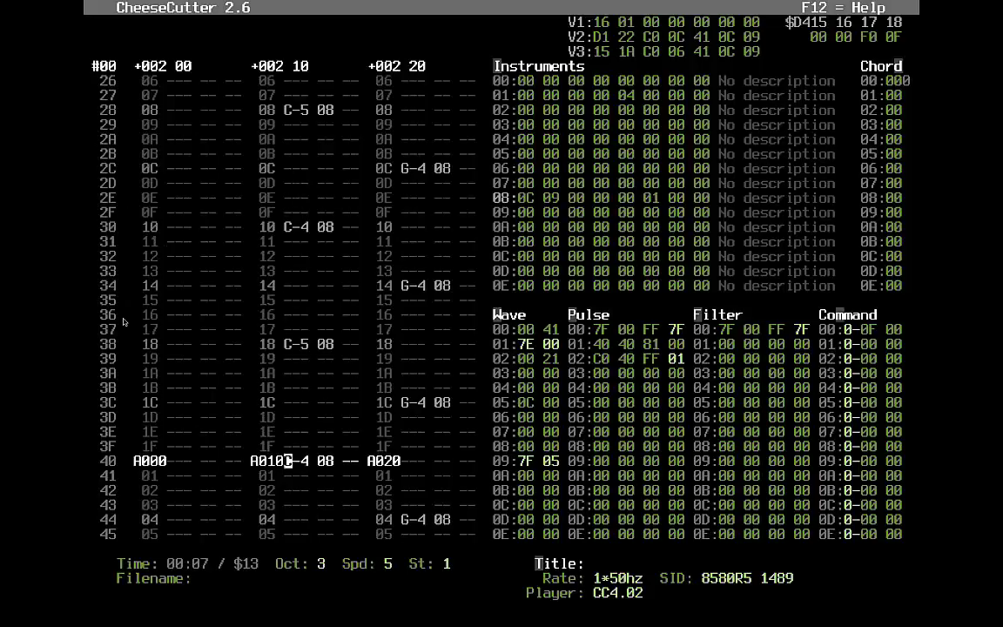
pyautogui.press('Down')
pyautogui.press('Down')
pyautogui.press('Down')
pyautogui.press('Down')
pyautogui.press('Down')
pyautogui.press('Down')
pyautogui.press('Down')
pyautogui.press('Down')
pyautogui.press('Down')
pyautogui.press('Down')
pyautogui.press('Down')
pyautogui.press('Down')
pyautogui.press('Down')
pyautogui.press('Down')
pyautogui.press('Down')
pyautogui.press('Down')
pyautogui.press('Down')
pyautogui.press('Down')
pyautogui.press('Down')
pyautogui.press('Down')
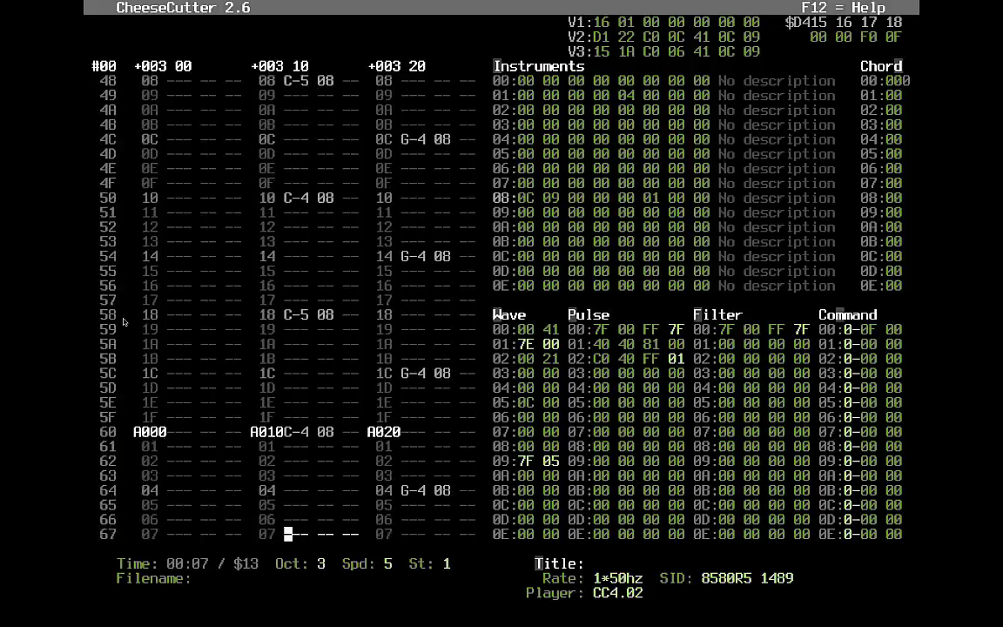
pyautogui.press('Down')
pyautogui.press('Down')
pyautogui.press('Down')
pyautogui.press('Down')
pyautogui.press('Down')
pyautogui.press('Down')
pyautogui.press('Down')
pyautogui.press('Down')
pyautogui.press('Down')
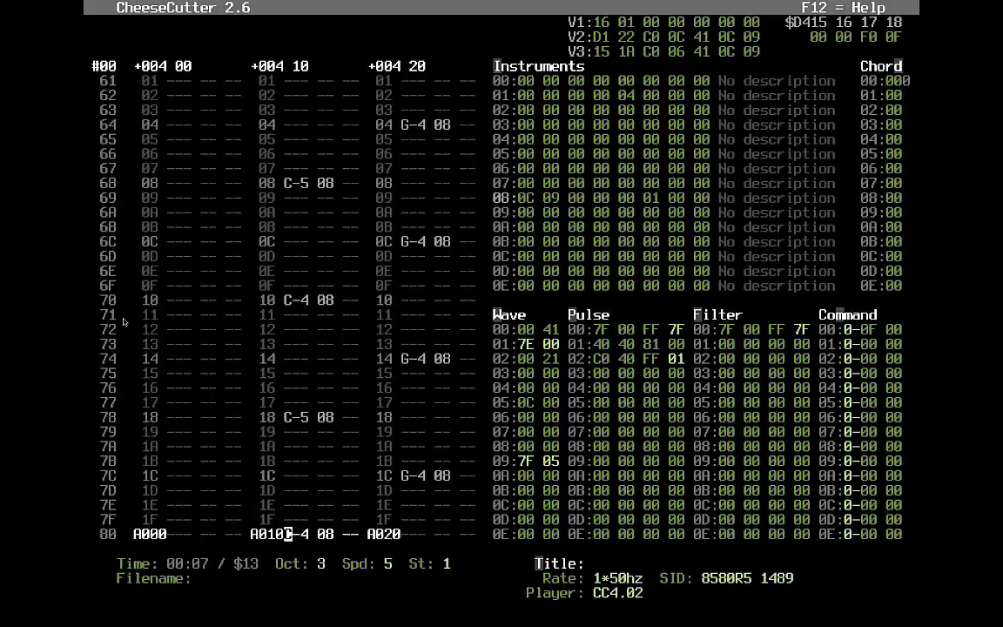
# Step: Examine the second track's repeated sequences from row 80 back up past row 60 to row 45
pyautogui.press('Up')
pyautogui.press('Up')
pyautogui.press('Up')
pyautogui.press('Up')
pyautogui.press('Up')
pyautogui.press('Up')
pyautogui.press('Up')
pyautogui.press('Up')
pyautogui.press('Up')
pyautogui.press('Up')
pyautogui.press('Up')
pyautogui.press('Up')
pyautogui.press('Up')
pyautogui.press('Up')
pyautogui.press('Up')
pyautogui.press('Up')
pyautogui.press('Up')
pyautogui.press('Up')
pyautogui.press('Up')
pyautogui.press('Up')
pyautogui.press('Up')
pyautogui.press('Up')
pyautogui.press('Up')
pyautogui.press('Up')
pyautogui.press('Up')
pyautogui.press('Up')
pyautogui.press('Up')
pyautogui.press('Up')
pyautogui.press('Up')
pyautogui.press('Up')
pyautogui.press('Up')
pyautogui.press('Up')
pyautogui.press('Up')
pyautogui.press('Up')
pyautogui.press('Up')
pyautogui.press('Up')
pyautogui.press('Up')
pyautogui.press('Up')
pyautogui.press('Up')
pyautogui.press('Up')
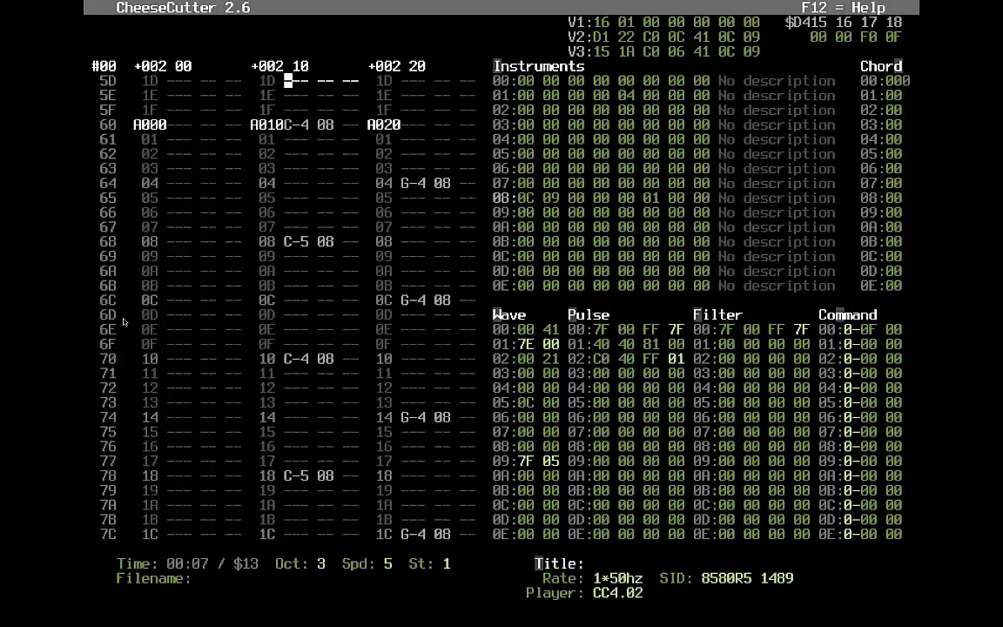
pyautogui.press('Down')
pyautogui.press('Down')
pyautogui.press('Down')
pyautogui.press('Down')
pyautogui.press('Down')
pyautogui.press('Down')
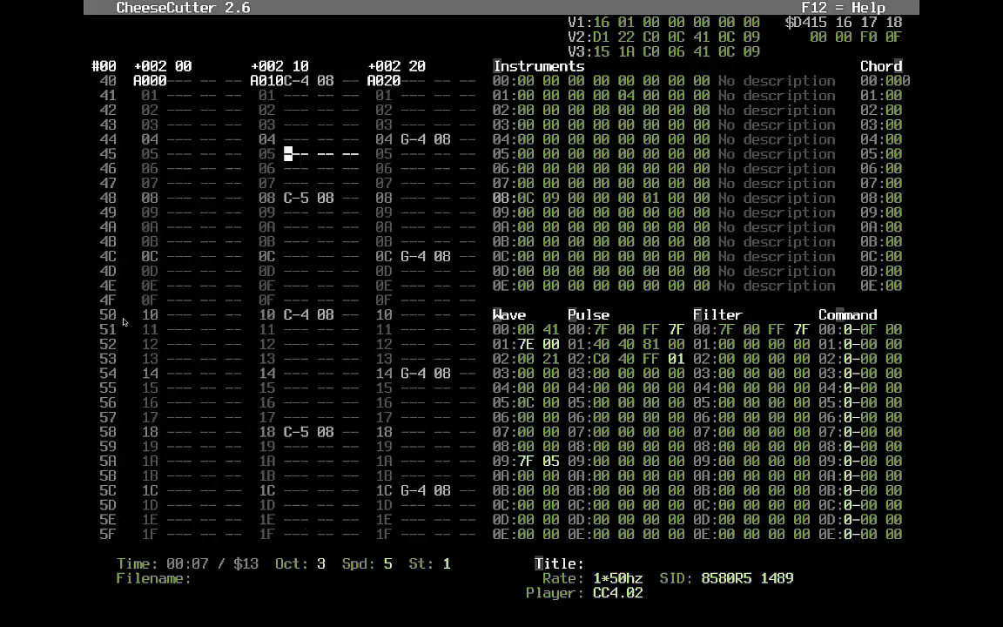
# Step: Check the second track's notes around the sequence start on row 40, moving from row 45 to row 36
pyautogui.press('Up')
pyautogui.press('Up')
pyautogui.press('Up')
pyautogui.press('Up')
pyautogui.press('Up')
pyautogui.press('Up')
pyautogui.press('Up')
pyautogui.press('Up')
pyautogui.press('Up')
pyautogui.press('Up')
pyautogui.press('Up')
pyautogui.press('Up')
pyautogui.press('Up')
pyautogui.press('Up')
pyautogui.press('Up')
pyautogui.press('Up')
pyautogui.press('Up')
pyautogui.press('Up')
pyautogui.press('Down')
pyautogui.press('Down')
pyautogui.press('Down')
pyautogui.press('Down')
pyautogui.press('Down')
pyautogui.press('Down')
pyautogui.press('Down')
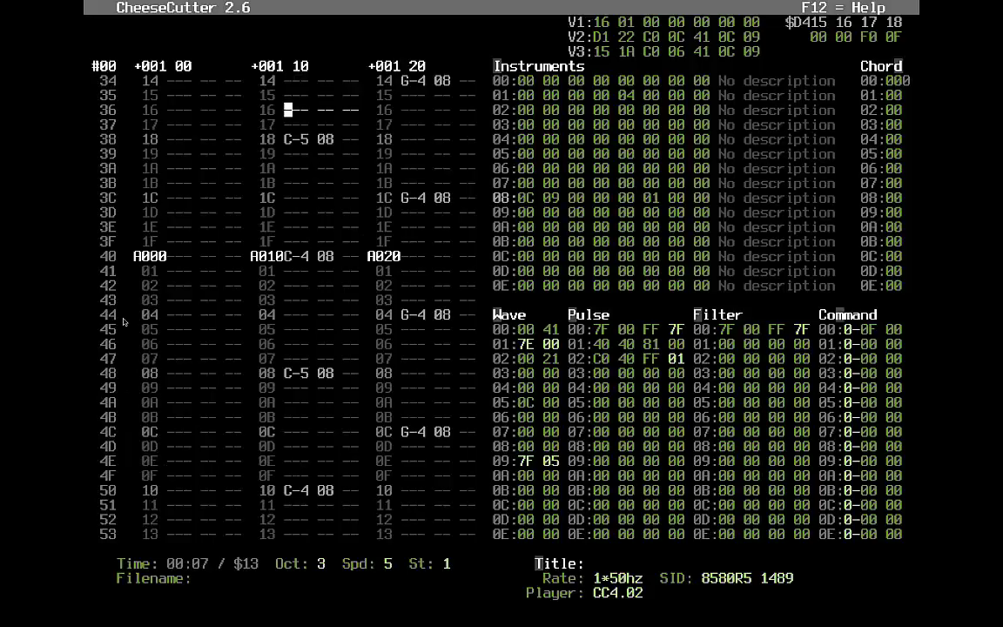
# Step: Look through the second track's notes from row 36 down past the sequence start on row 40 to row 5F
pyautogui.press('Down')
pyautogui.press('Down')
pyautogui.press('Down')
pyautogui.press('Down')
pyautogui.press('Down')
pyautogui.press('Down')
pyautogui.press('Down')
pyautogui.press('Down')
pyautogui.press('Down')
pyautogui.press('Down')
pyautogui.press('Down')
pyautogui.press('Down')
pyautogui.press('Down')
pyautogui.press('Down')
pyautogui.press('Down')
pyautogui.press('Down')
pyautogui.press('Down')
pyautogui.press('Down')
pyautogui.press('Down')
pyautogui.press('Down')
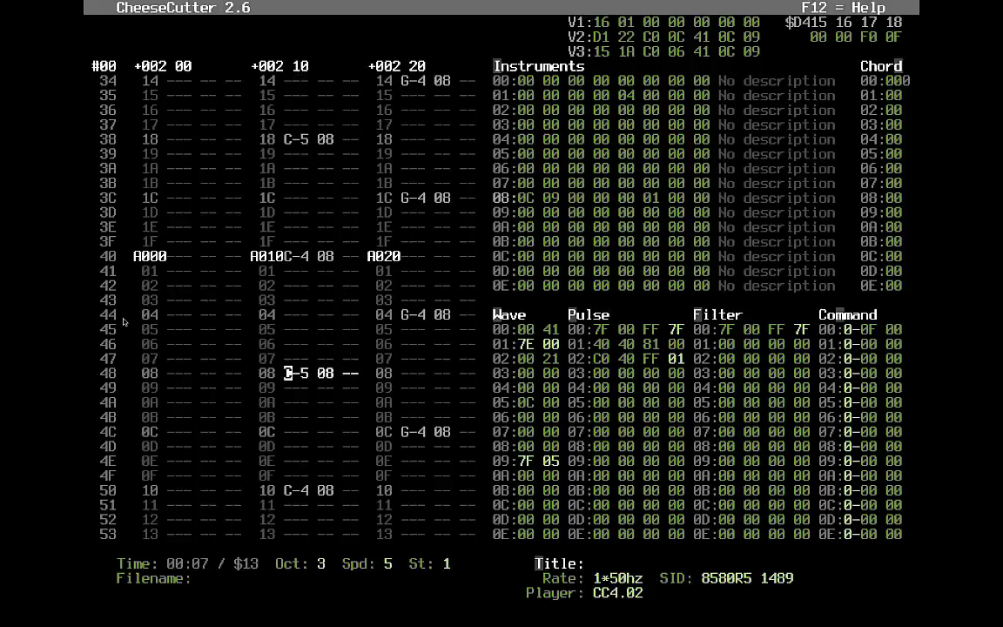
pyautogui.press('Down')
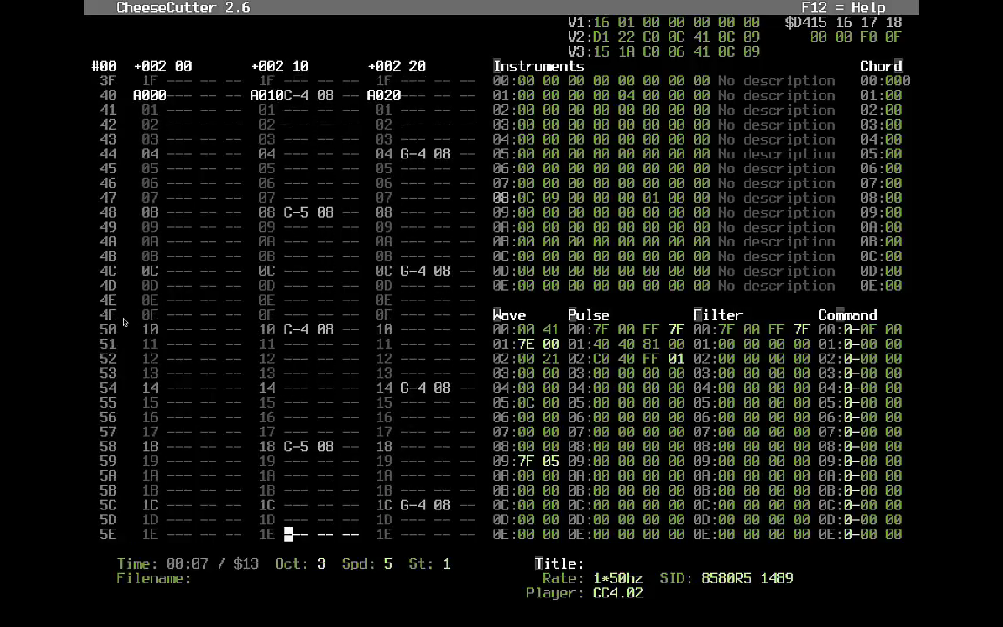
pyautogui.press('Down')
# Step: Check the second track's notes from row 5F back up to row 54 and play the song
pyautogui.press('Up')
pyautogui.press('Up')
pyautogui.press('Up')
pyautogui.press('Up')
pyautogui.press('Up')
pyautogui.press('Up')
pyautogui.press('Up')
pyautogui.press('Up')
pyautogui.press('Up')
pyautogui.press('Up')
pyautogui.press('Up')
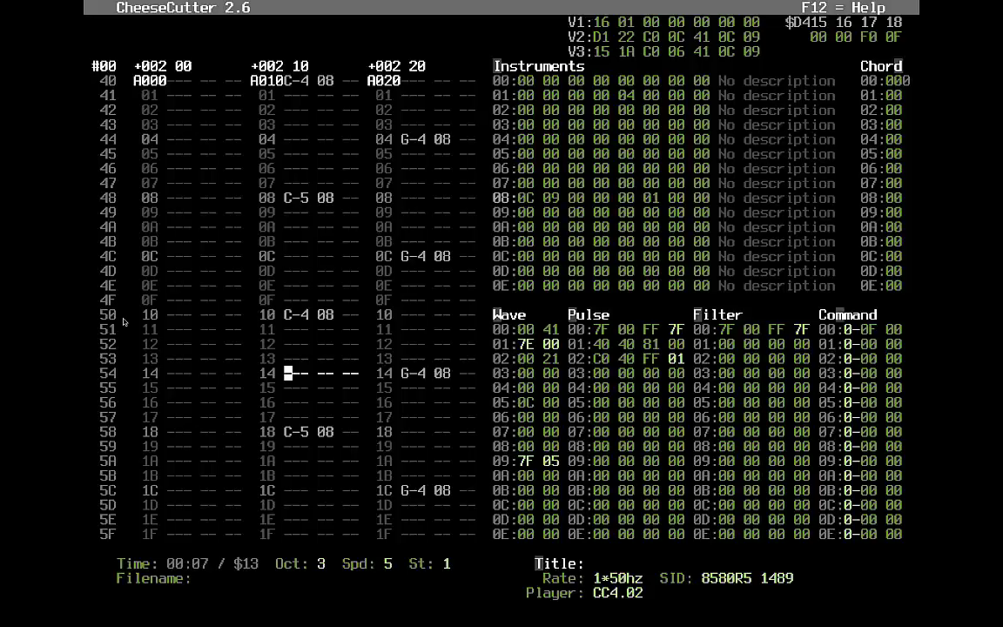
pyautogui.press('F1')
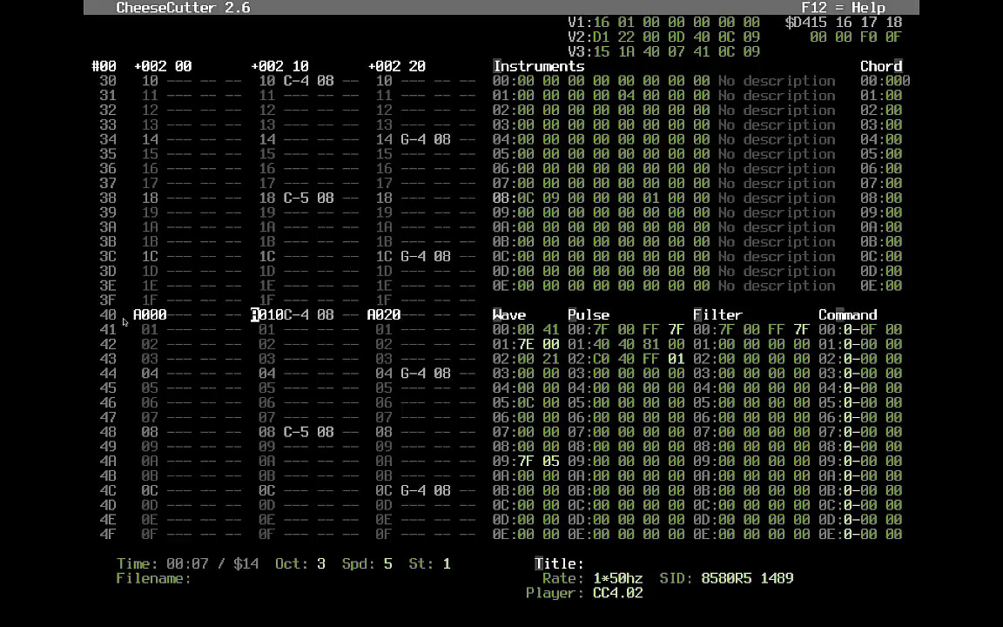
# Step: Try transposing the second track's sequence on row 40 to 9F, and return its transpose value to A0
pyautogui.write('9F')
pyautogui.press('Right')
pyautogui.press('Right')
pyautogui.press('Left')
pyautogui.press('Left')
pyautogui.press('Left')
pyautogui.press('Left')
pyautogui.write('A0')
# Step: Set the second track's transpose to 9C from the sequence on row 40 to the end, and show the track list
pyautogui.press('Tab')
pyautogui.press('Left')
pyautogui.press('Left')
pyautogui.press('Left')
pyautogui.press('Left')
pyautogui.hotkey('ctrl', 'a')
pyautogui.press('-')
pyautogui.press('-')
pyautogui.press('-')
pyautogui.press('-')
pyautogui.press('+')
pyautogui.press('F6')
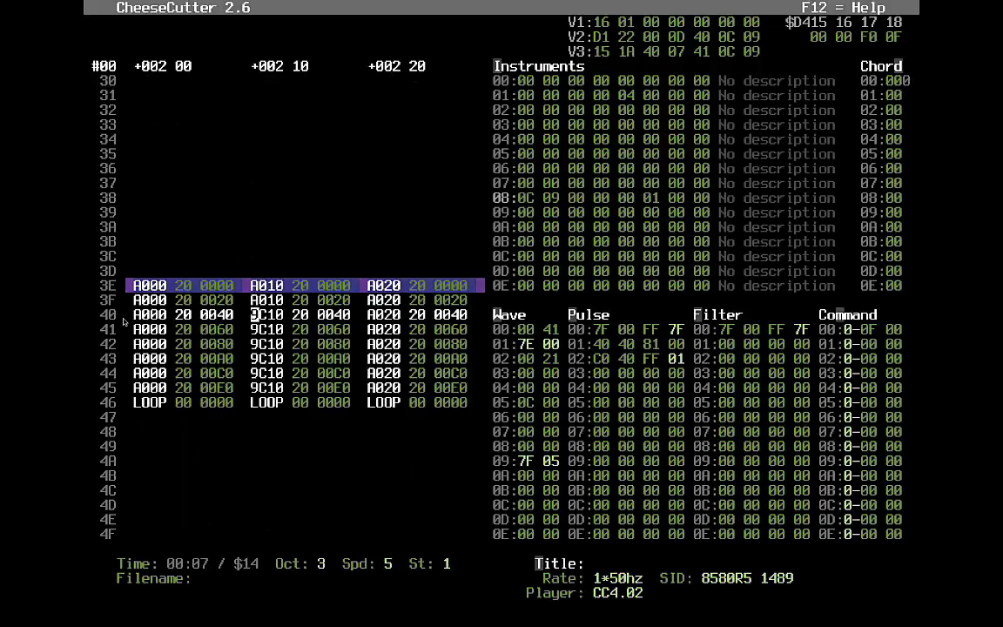
# Step: Review the second track's transposed entries in the track list between rows 40 and C0, ending on row 40
pyautogui.press('Down')
pyautogui.press('Down')
pyautogui.press('Down')
pyautogui.press('Down')
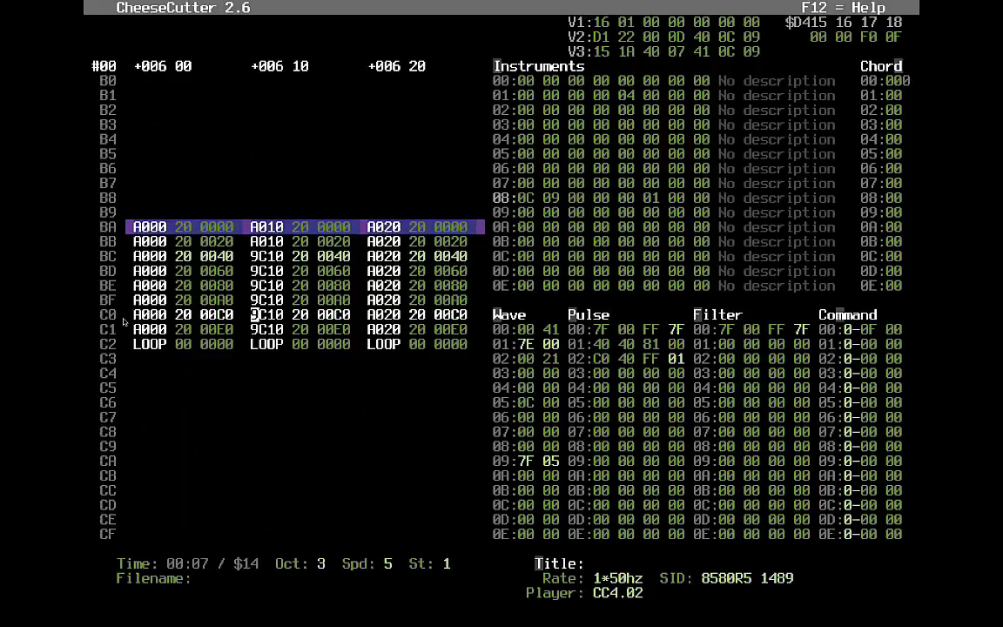
pyautogui.press('Up')
pyautogui.press('Up')
pyautogui.press('Up')
pyautogui.press('Up')
pyautogui.press('Down')
pyautogui.press('Down')
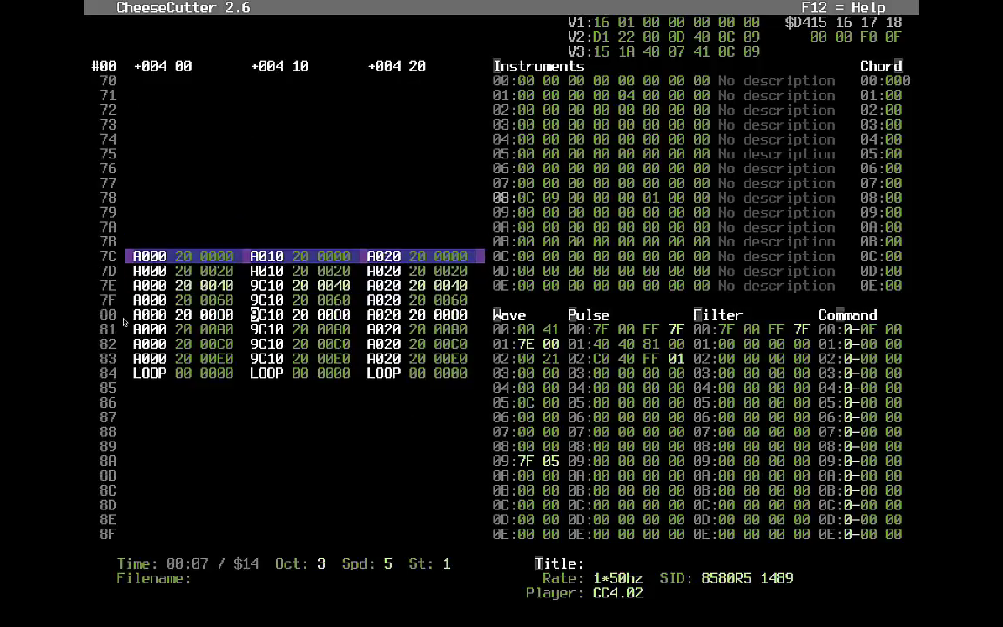
pyautogui.press('Up')
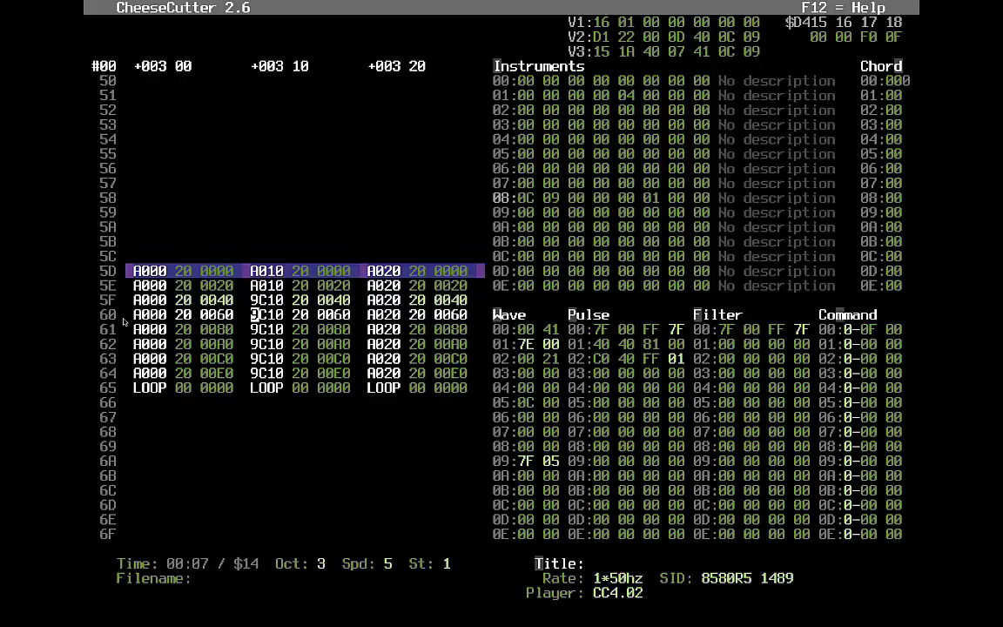
pyautogui.press('Up')
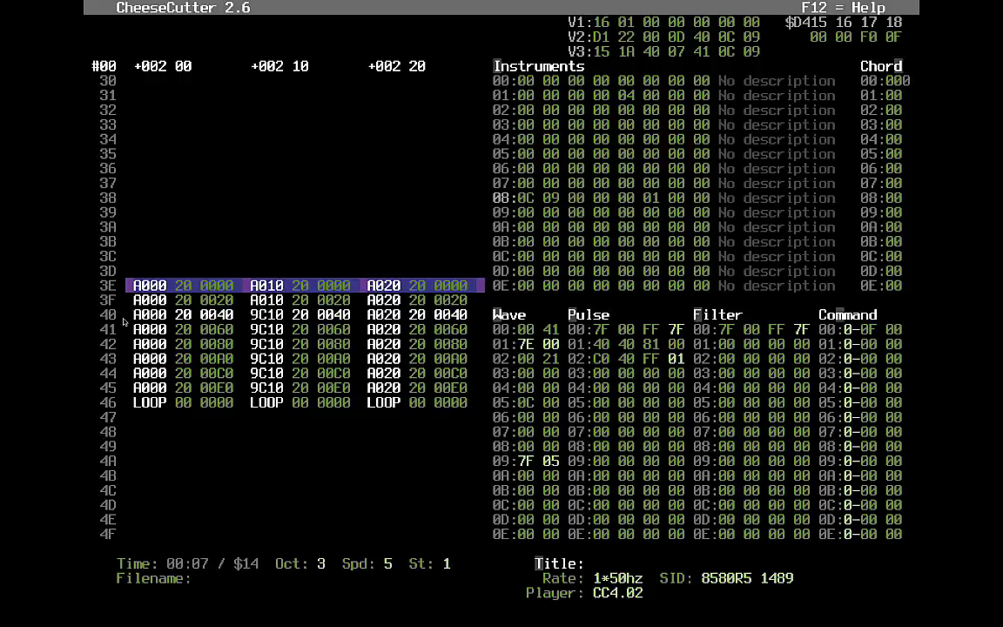
# Step: Set the third track's transpose to 9C from the sequence on row 40 through the last entry
pyautogui.hotkey('ctrl', 'a')
pyautogui.hotkey('ctrl', 'a')
pyautogui.hotkey('ctrl', 'a')
pyautogui.hotkey('ctrl', 'a')
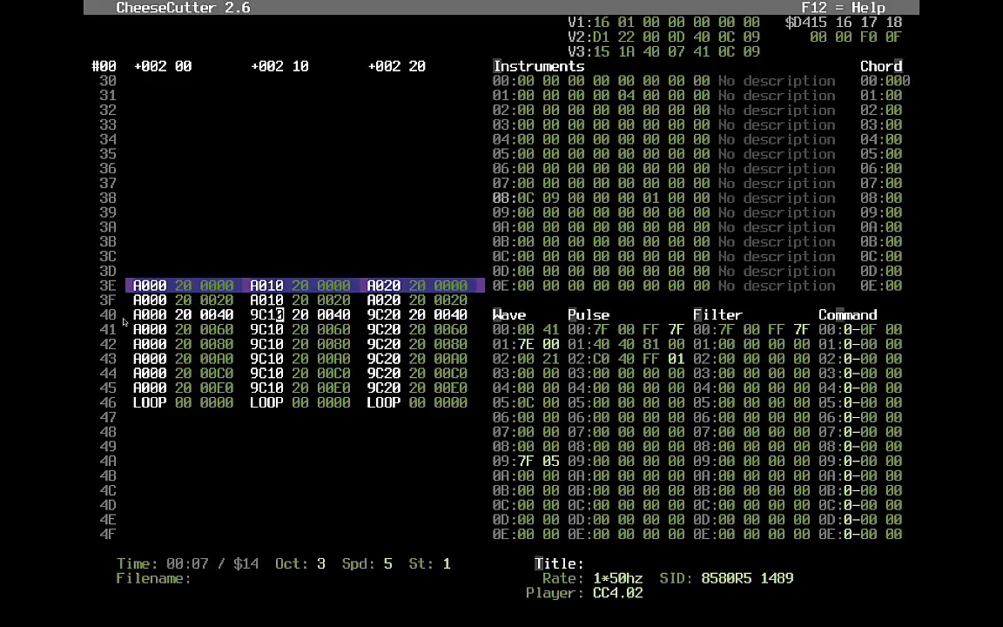
# Step: Set the second track's transpose to 9E from the sequence starting on row 80 through the last entry
pyautogui.press('Left')
pyautogui.press('Left')
pyautogui.press('Down')
pyautogui.press('Down')
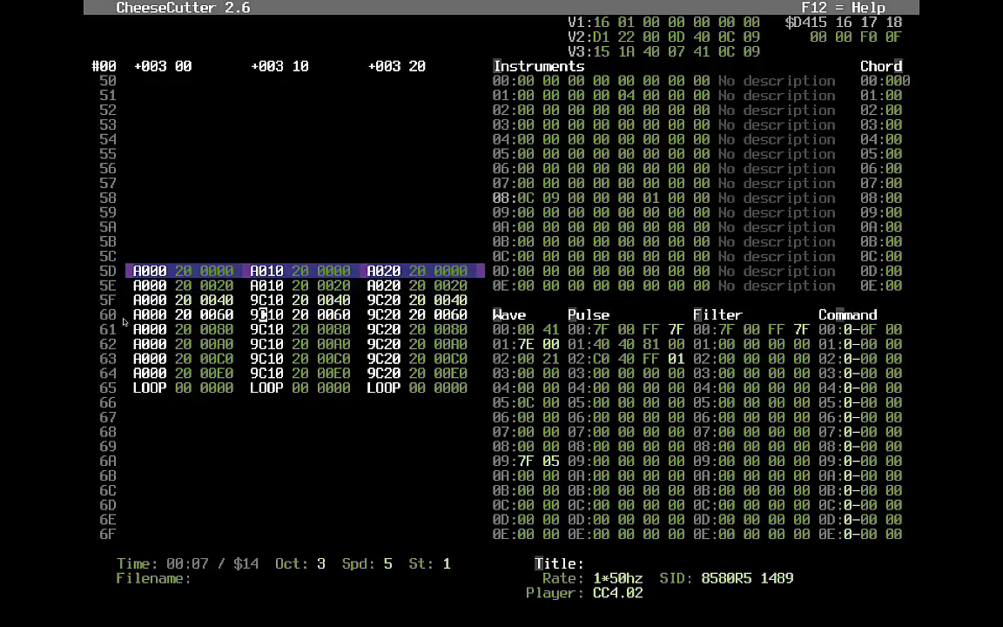
pyautogui.press('Left')
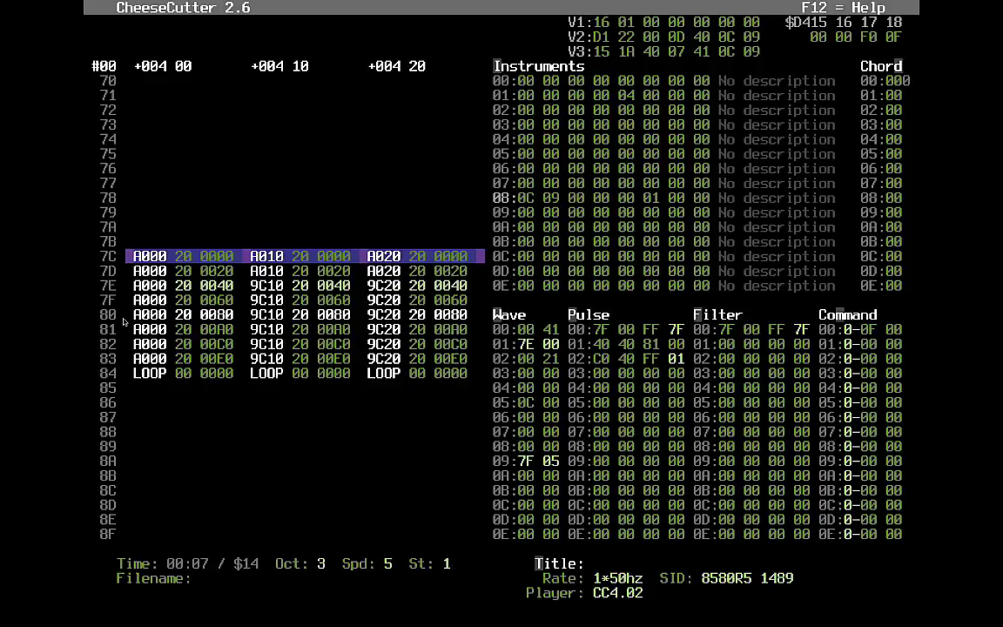
pyautogui.press('F5')
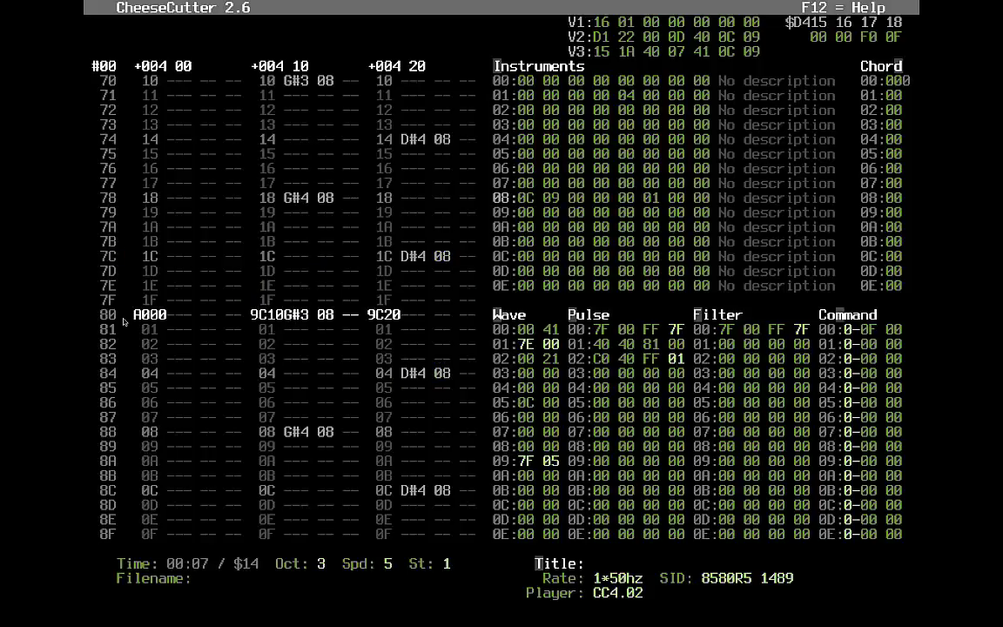
pyautogui.press('F6')
pyautogui.hotkey('ctrl', 'q')
pyautogui.hotkey('shift', 'q')
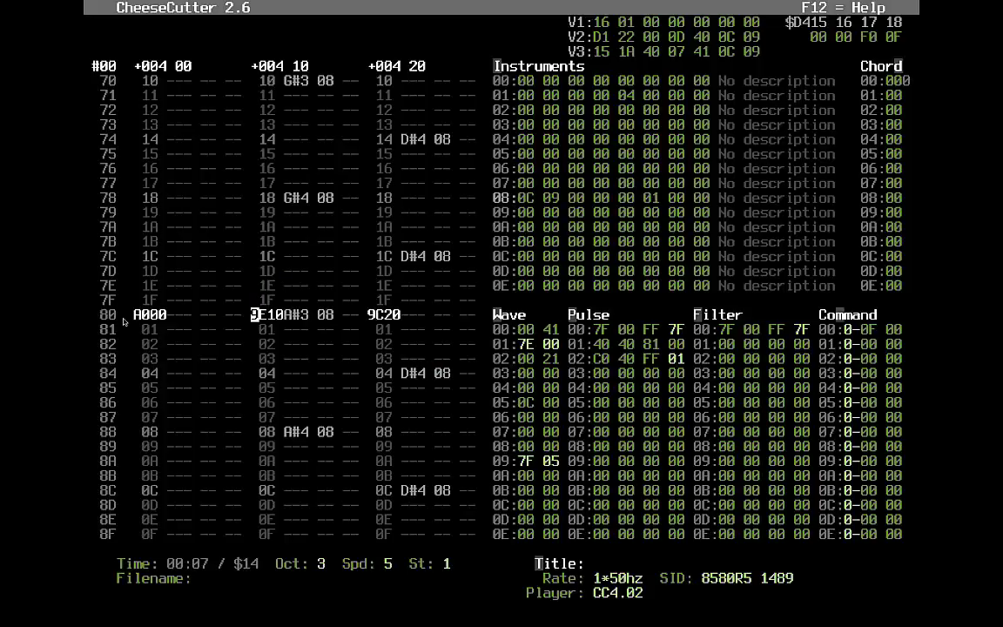
# Step: Raise the third track's transpose to 9E from the sequence on row 80 onward, and show the track list
pyautogui.hotkey('shift', 'q')
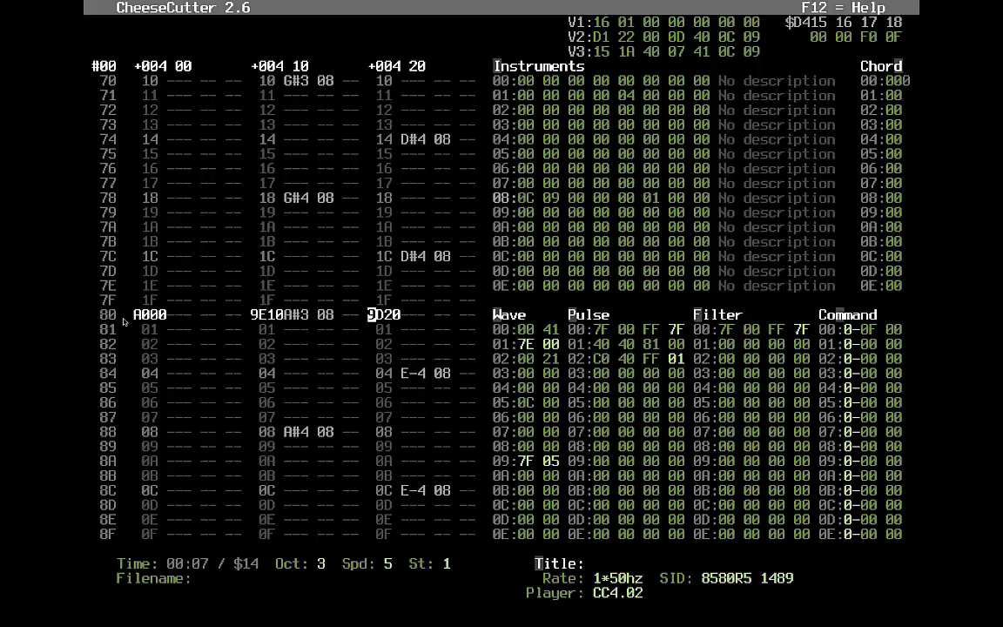
pyautogui.press('Left')
pyautogui.press('Left')
pyautogui.press('Left')
pyautogui.press('F5')
pyautogui.press('F7')
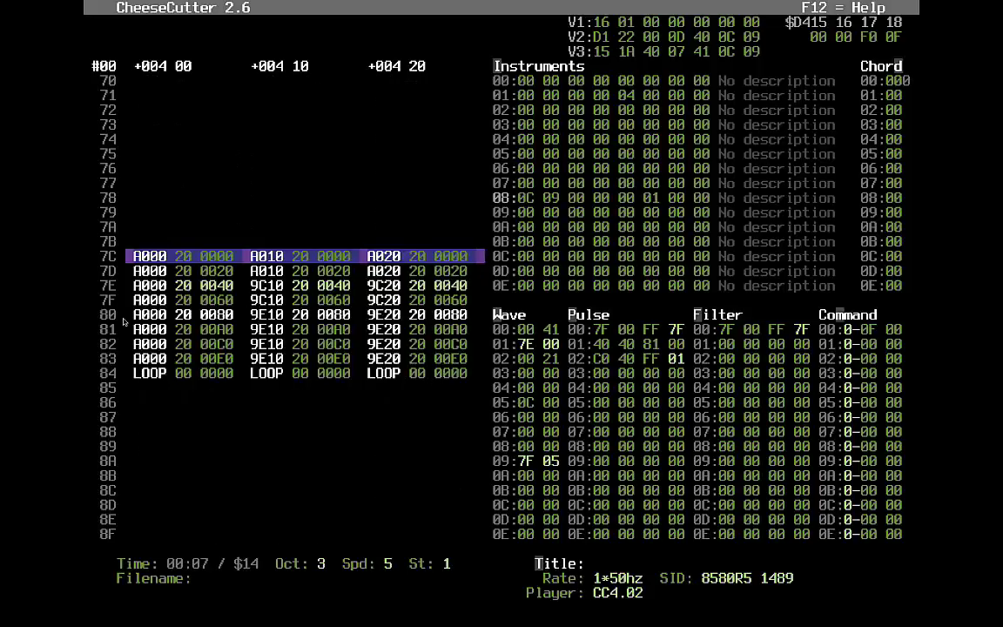
# Step: Set the second and third tracks' transpose to 9B from the sequences starting on row C0
pyautogui.press('Down')
pyautogui.press('Down')
pyautogui.press('F5')
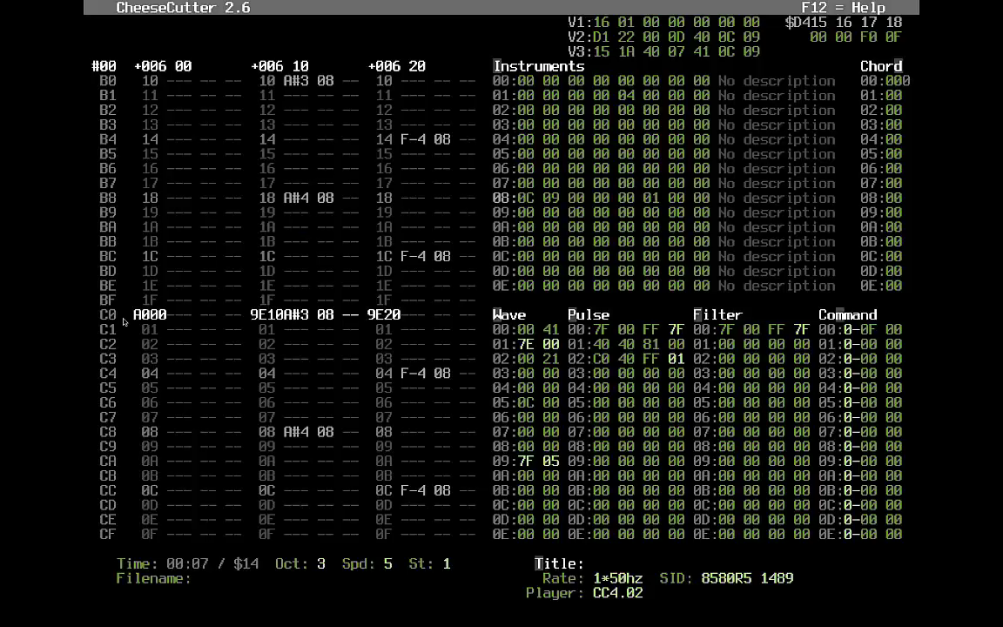
pyautogui.press('F6')
pyautogui.write('d')
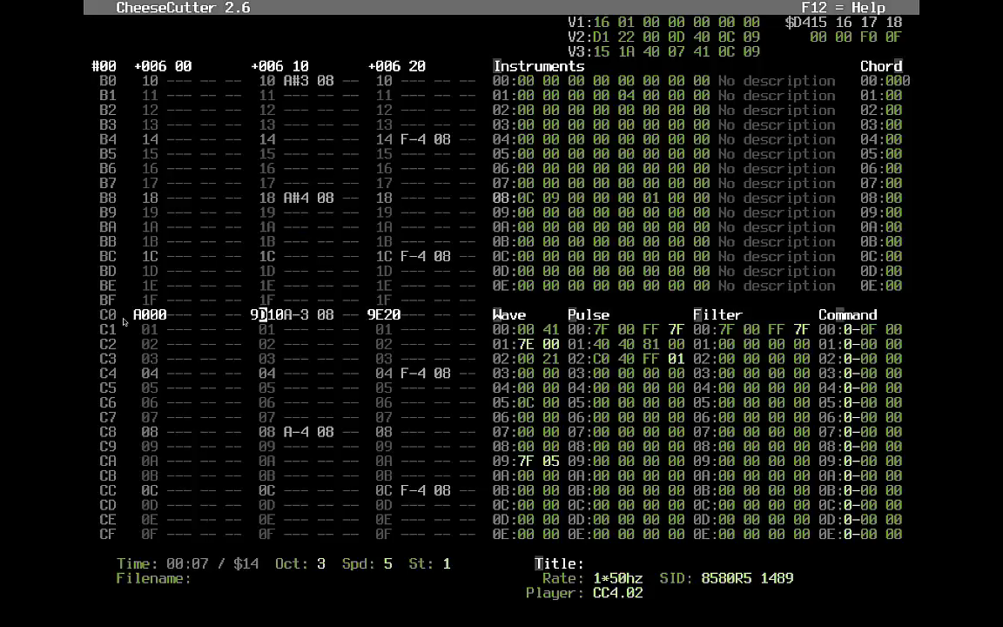
pyautogui.write('cb')
pyautogui.press('Tab')
pyautogui.write('cb')
# Step: Play the transposed song from the beginning, and return to the second track's opening notes
pyautogui.press('F1')
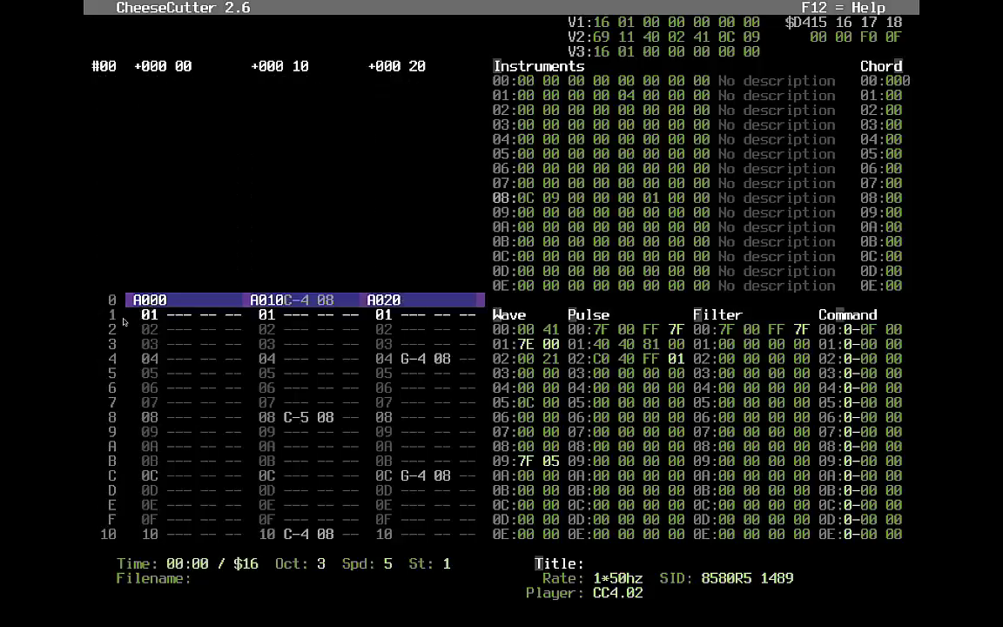
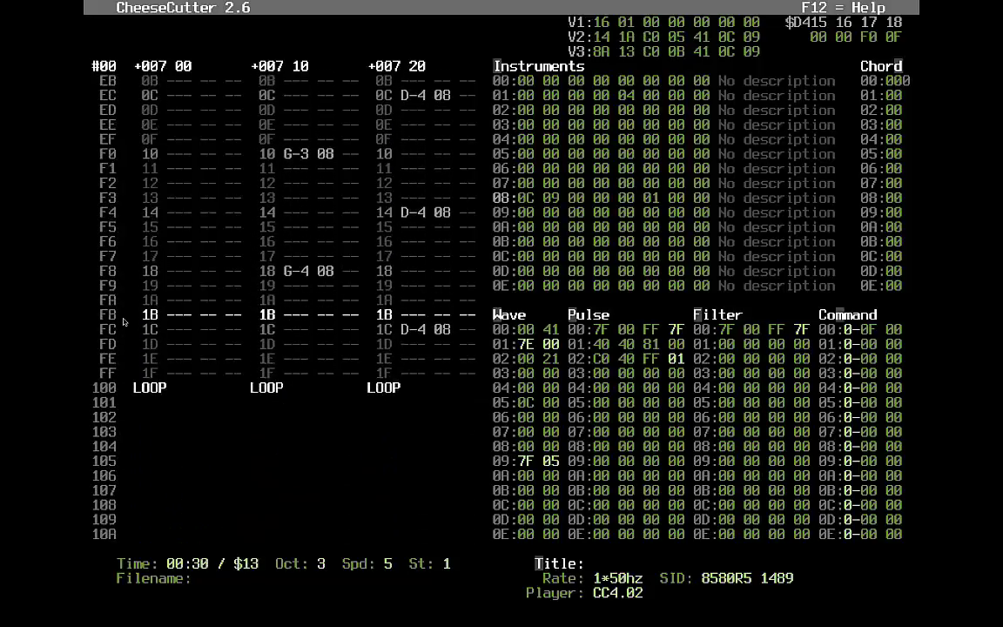
pyautogui.press('Left')
pyautogui.press('Left')
pyautogui.press('Left')
pyautogui.press('Left')
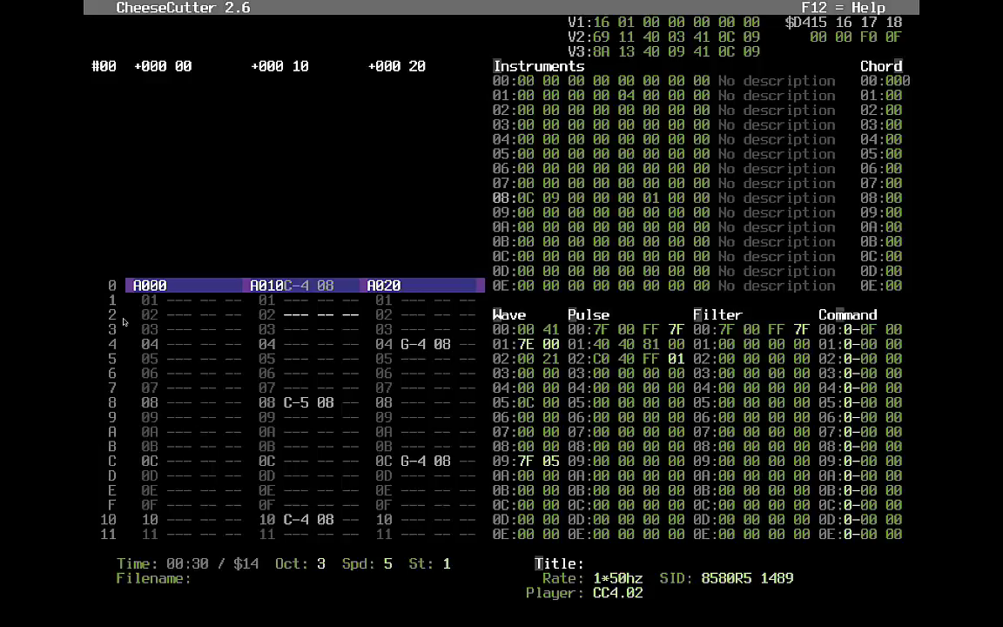
# Step: Set the song speed to 4, play the song, and move to the first track
pyautogui.hotkey('ctrl', '-')
pyautogui.press('F1')
pyautogui.hotkey('shift', 'Tab')
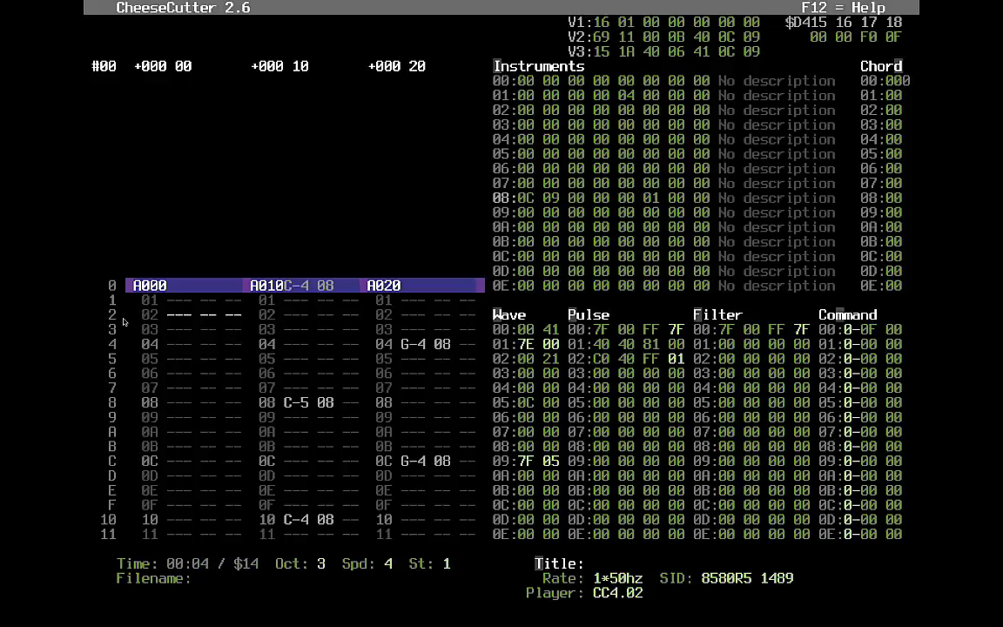
# Step: Assign sequences 30 and 31 to the first two entries of the first track in the track list
pyautogui.press('F5')
pyautogui.press('Right')
pyautogui.press('Right')
pyautogui.press('Right')
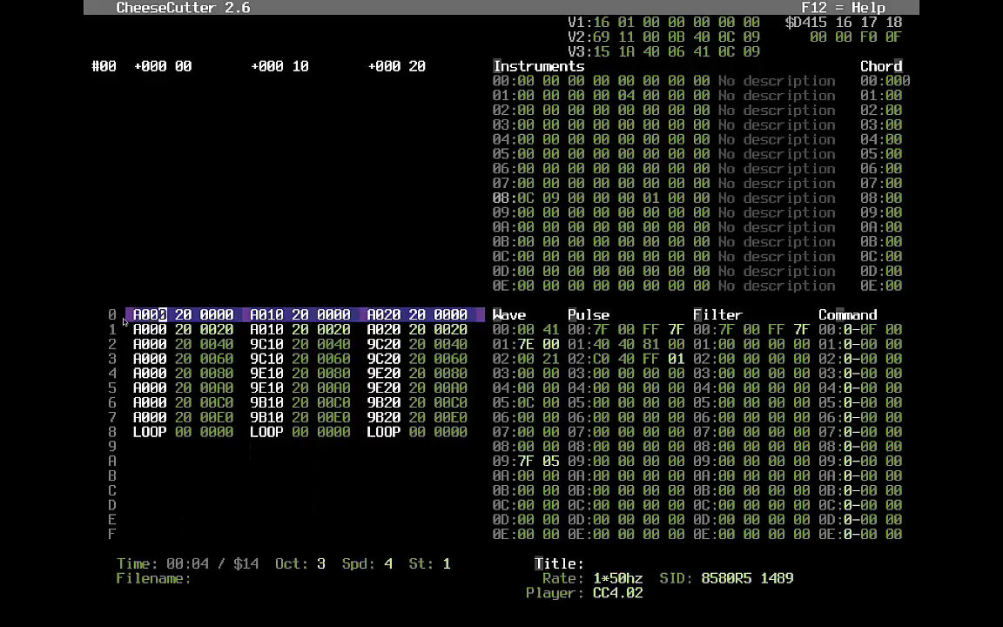
pyautogui.press('Right')
pyautogui.press('Right')
pyautogui.press('Left')
pyautogui.press('Left')
pyautogui.press('Right')
pyautogui.press('Right')
pyautogui.press('Right')
pyautogui.press('Right')
pyautogui.press('Right')
pyautogui.hotkey('shift', 'Tab')
pyautogui.press('Down')
pyautogui.press('Down')
pyautogui.press('Right')
pyautogui.press('Right')
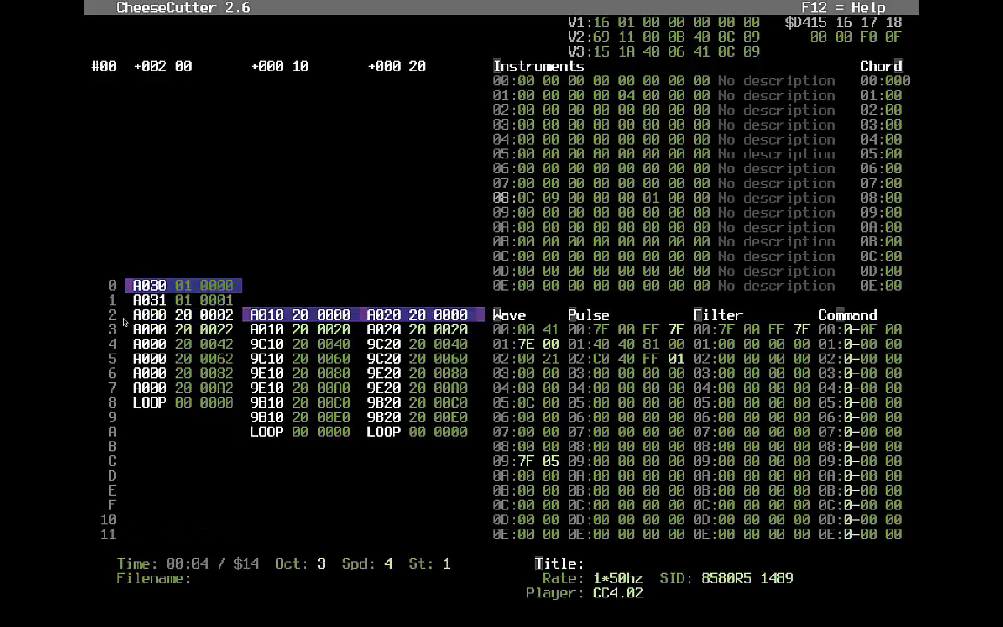
# Step: Set the first track's second entry back to sequence 00
pyautogui.press('Up')
pyautogui.write('0')
pyautogui.press('Up')
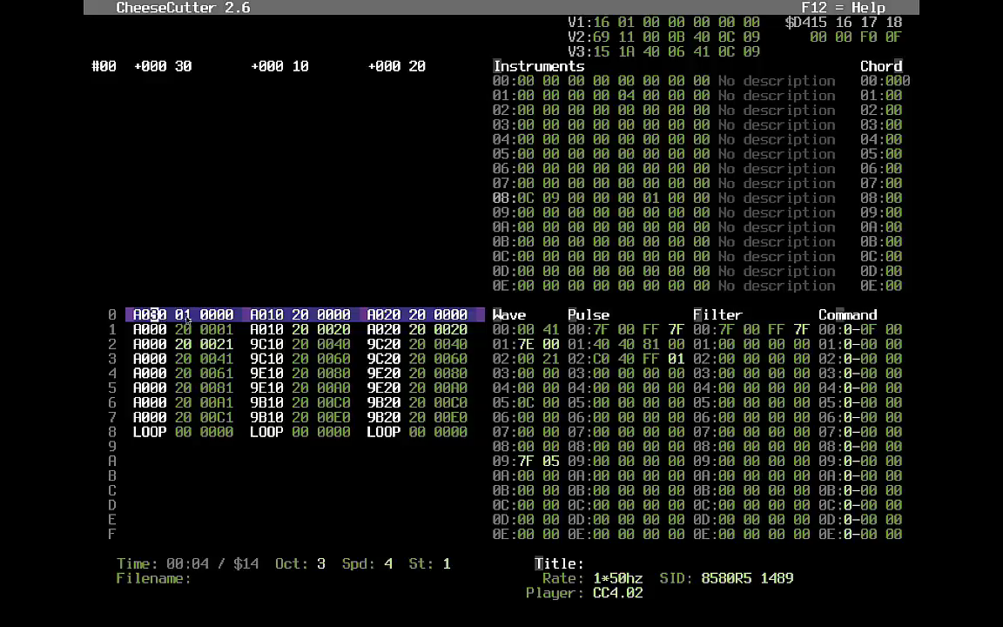
# Step: Copy sequence 00 into sequence 30 in the first track's opening entry
pyautogui.press('Left')
pyautogui.press('Left')
pyautogui.hotkey('alt', 'c')
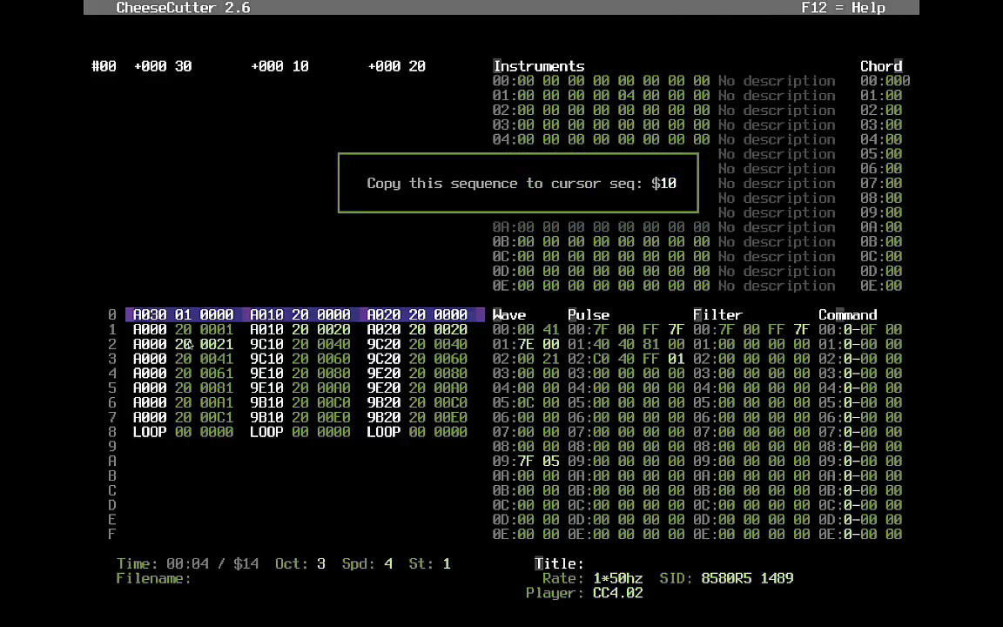
pyautogui.write('00')
pyautogui.press('Return')
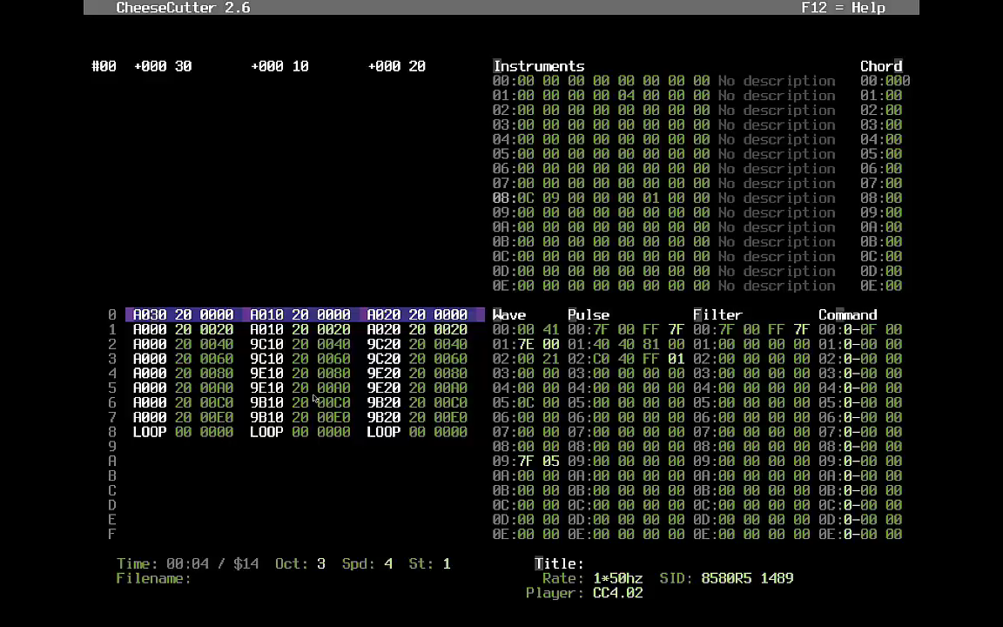
# Step: Show the note view at the start of sequence 30 in the first track
pyautogui.press('Tab')
pyautogui.press('Tab')
pyautogui.hotkey('alt', 'w')
pyautogui.press('Down')
pyautogui.press('Up')
pyautogui.press('F5')
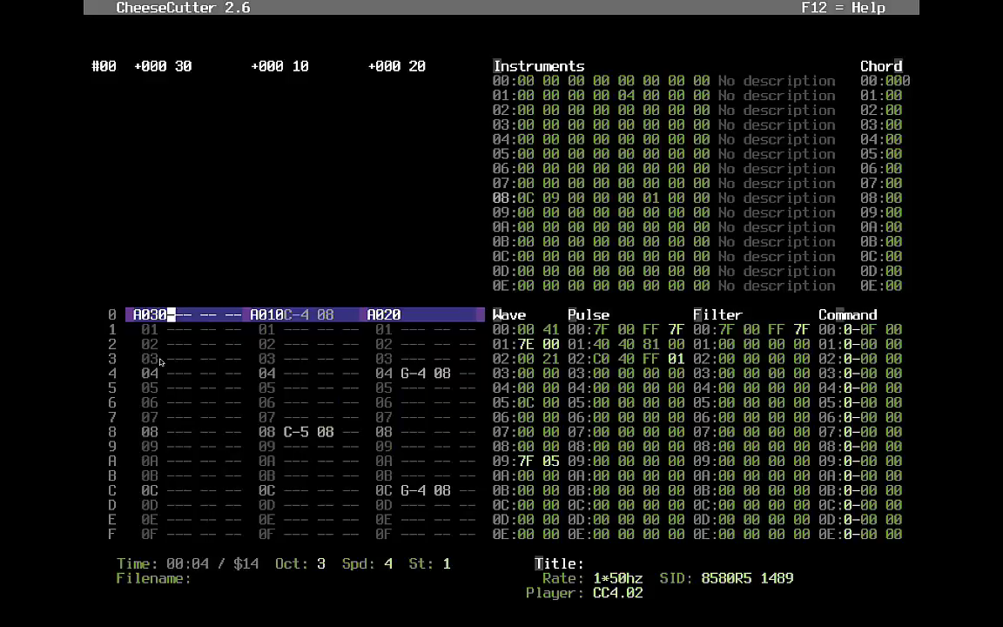
# Step: Enter a C note with instrument 08 on the first row of sequence 30 and set its octave to 2
pyautogui.press('Right')
pyautogui.press('Right')
pyautogui.press('Left')
pyautogui.press('Left')
pyautogui.press('q')
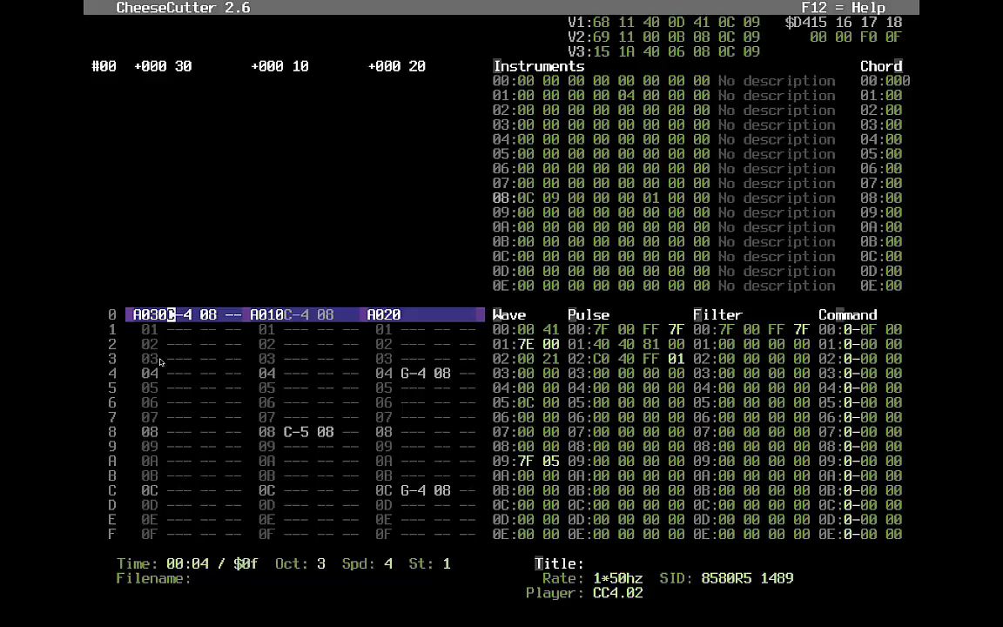
pyautogui.write('2')
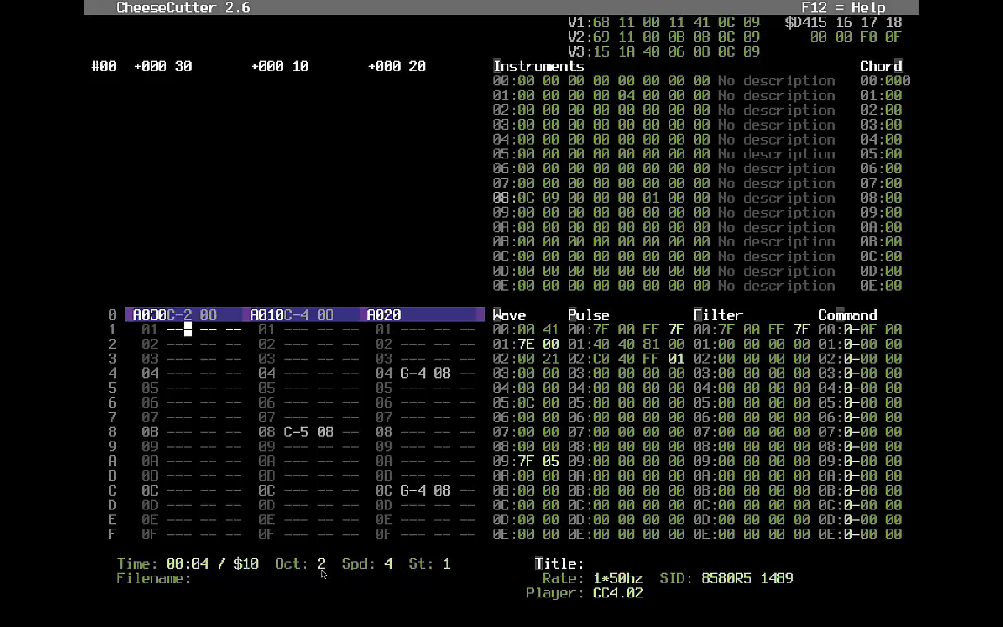
# Step: Lower the note entry octave to 1, and play the song from the beginning before stopping it
pyautogui.rightClick(322, 570)
pyautogui.press('KP_Multiply')
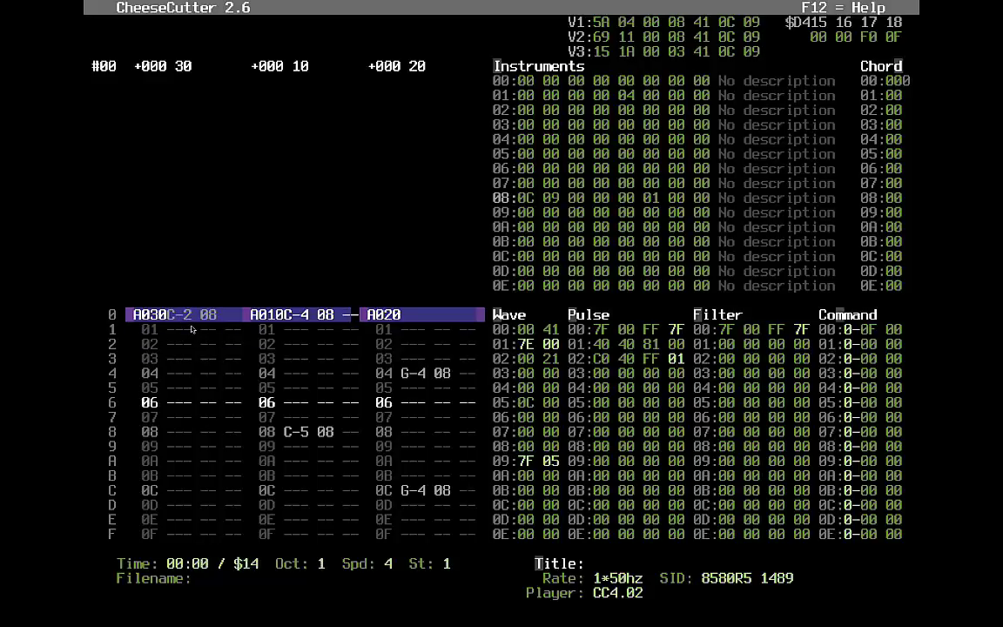
pyautogui.press('F4')
pyautogui.hotkey('shift', 'Tab')
pyautogui.press('Tab')
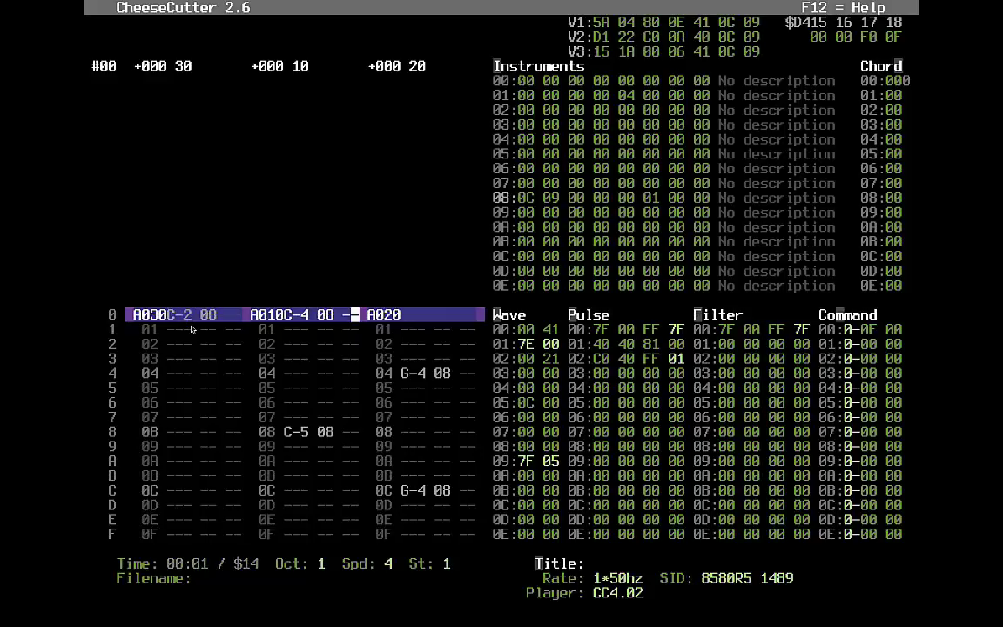
# Step: Set the instrument of the C-2 note on sequence 30's first row to 0C
pyautogui.hotkey('shift', 'Tab')
pyautogui.press('Left')
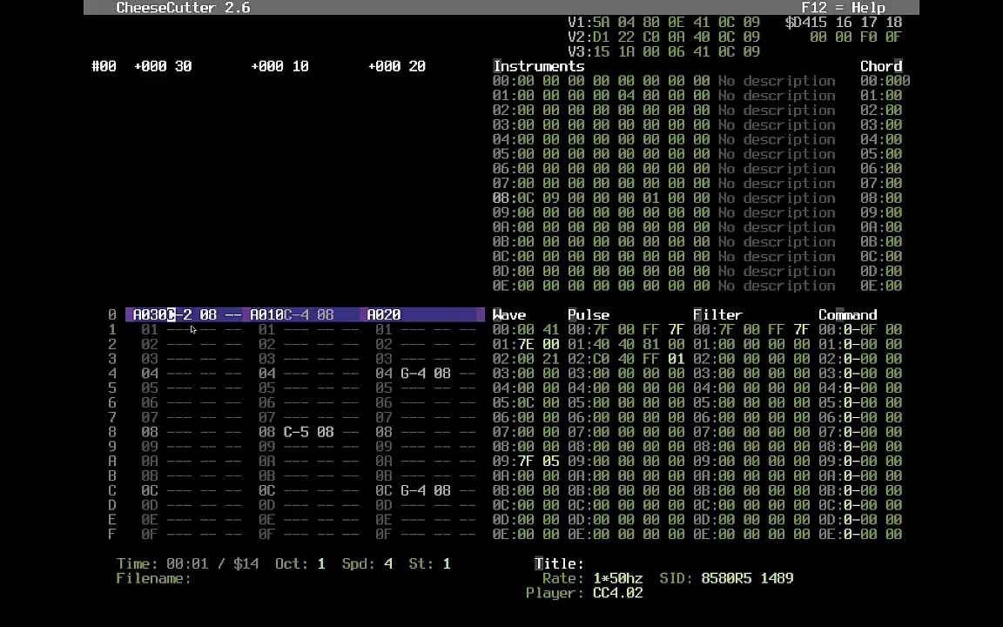
pyautogui.press('Right')
pyautogui.write('0c')
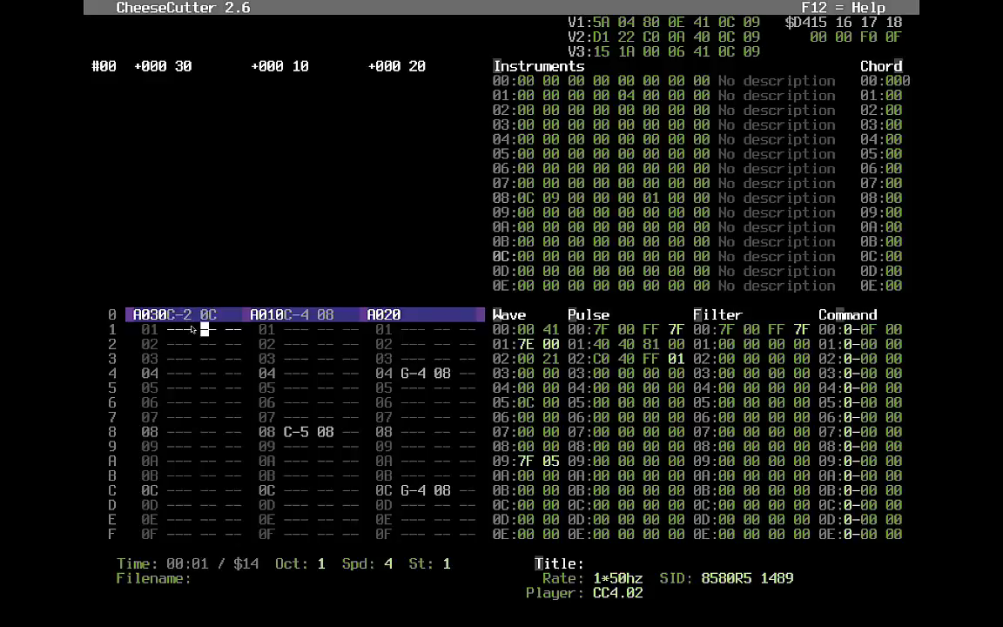
pyautogui.press('Down')
pyautogui.press('Up')
pyautogui.press('Up')
pyautogui.hotkey('alt', 'i')
pyautogui.hotkey('shift', 'Tab')
pyautogui.press('Left')
pyautogui.press('Right')
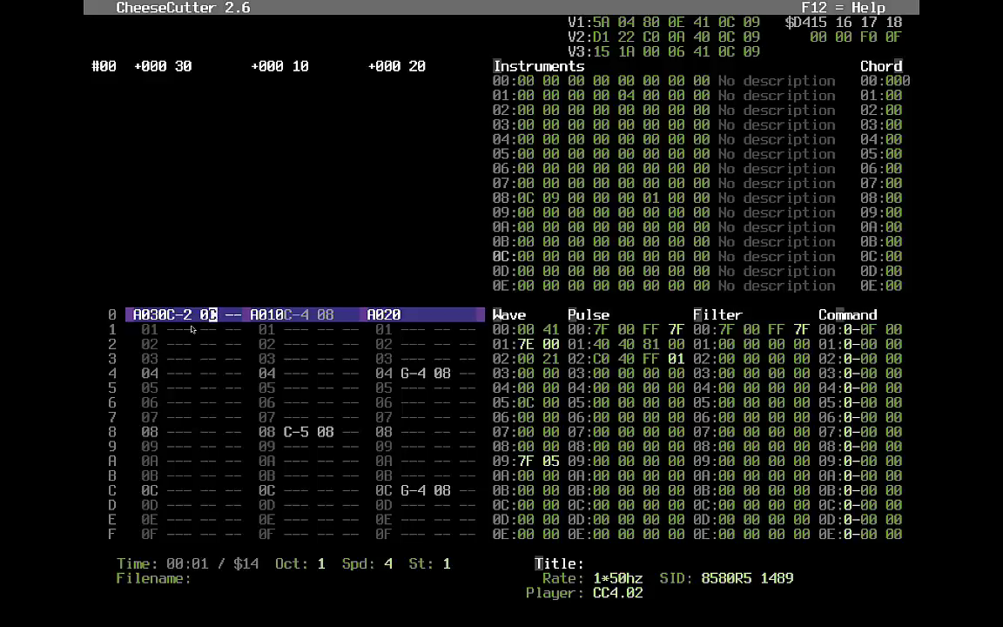
# Step: Set instrument 0C's attack/decay to EC and its sustain/release to CE
pyautogui.press('Tab')
pyautogui.press('Left')
pyautogui.press('Left')
pyautogui.press('Left')
pyautogui.press('Left')
pyautogui.press('Left')
pyautogui.press('Left')
pyautogui.press('Left')
pyautogui.press('Left')
pyautogui.press('Left')
pyautogui.press('Left')
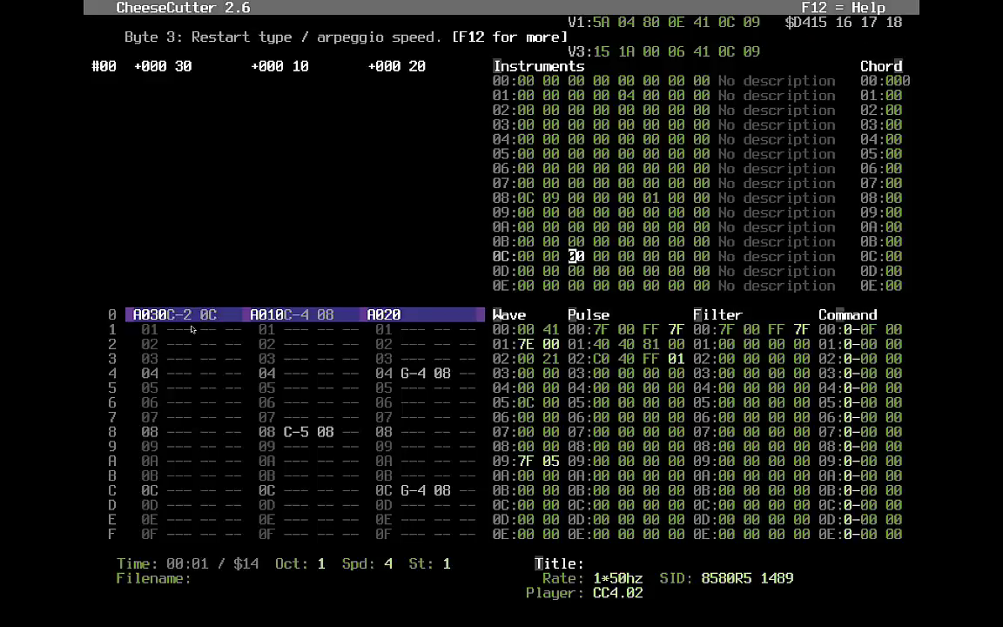
pyautogui.press('Left')
pyautogui.press('Right')
pyautogui.press('Left')
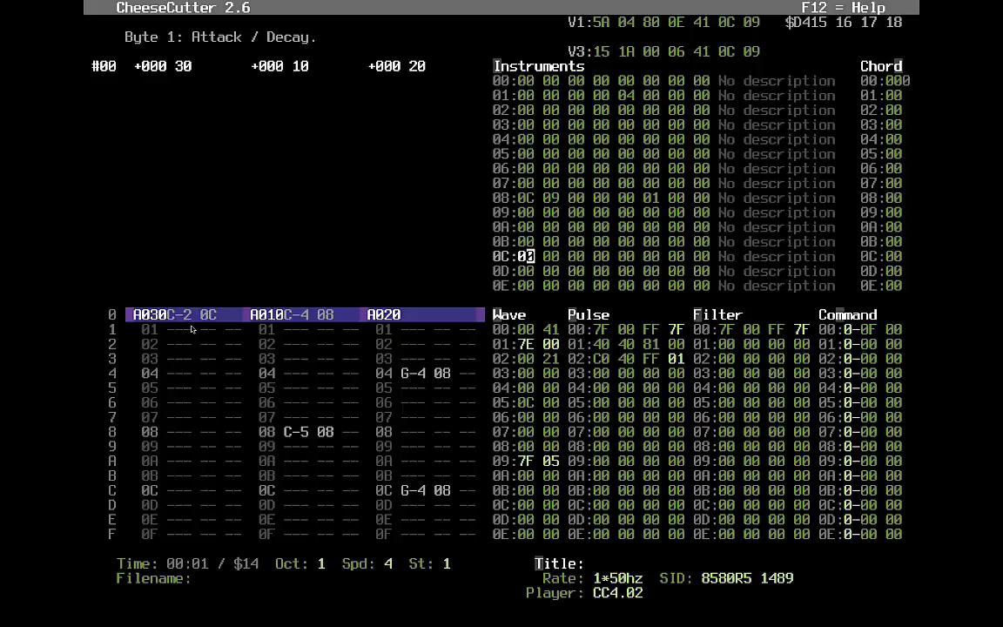
pyautogui.press('Left')
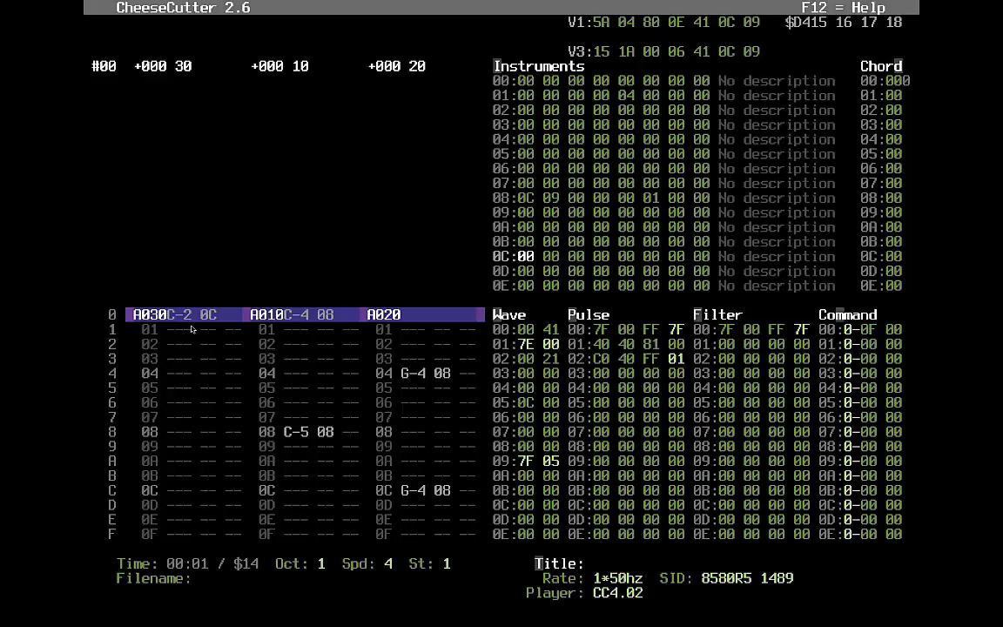
pyautogui.write('e')
pyautogui.press('Right')
pyautogui.press('Left')
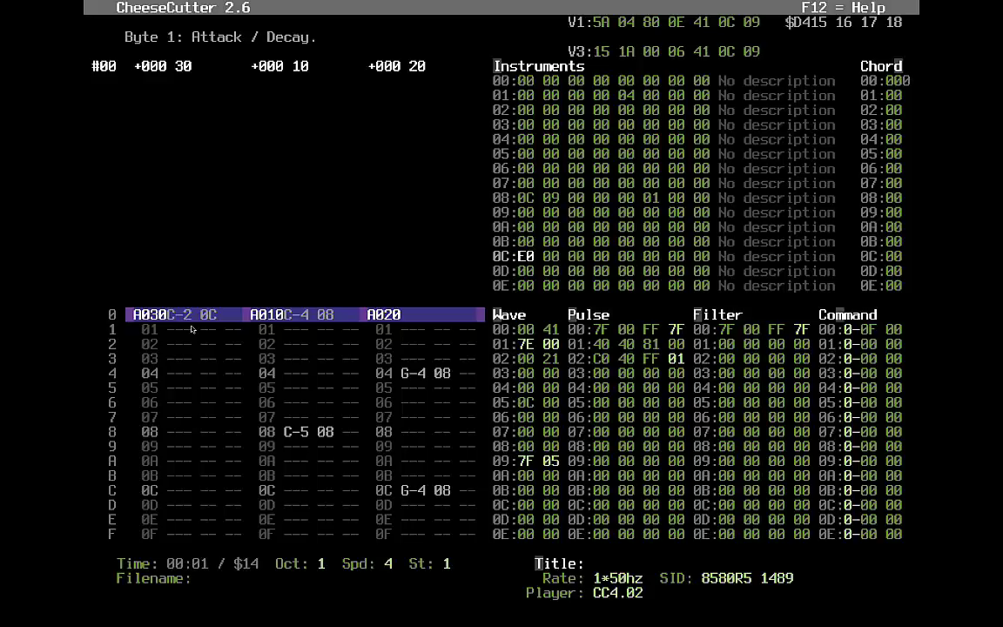
pyautogui.write('c')
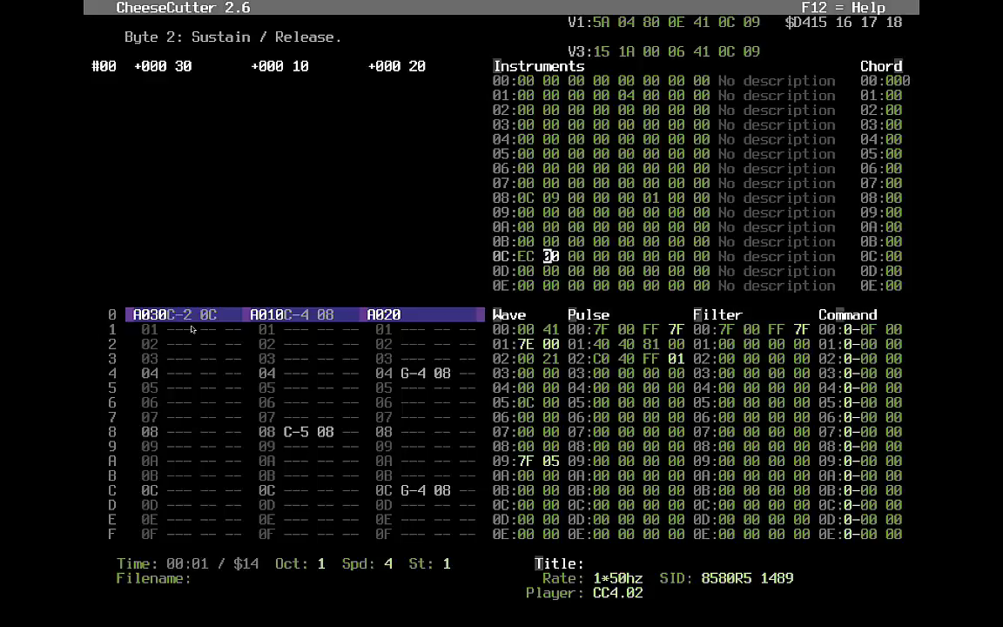
pyautogui.write('e')
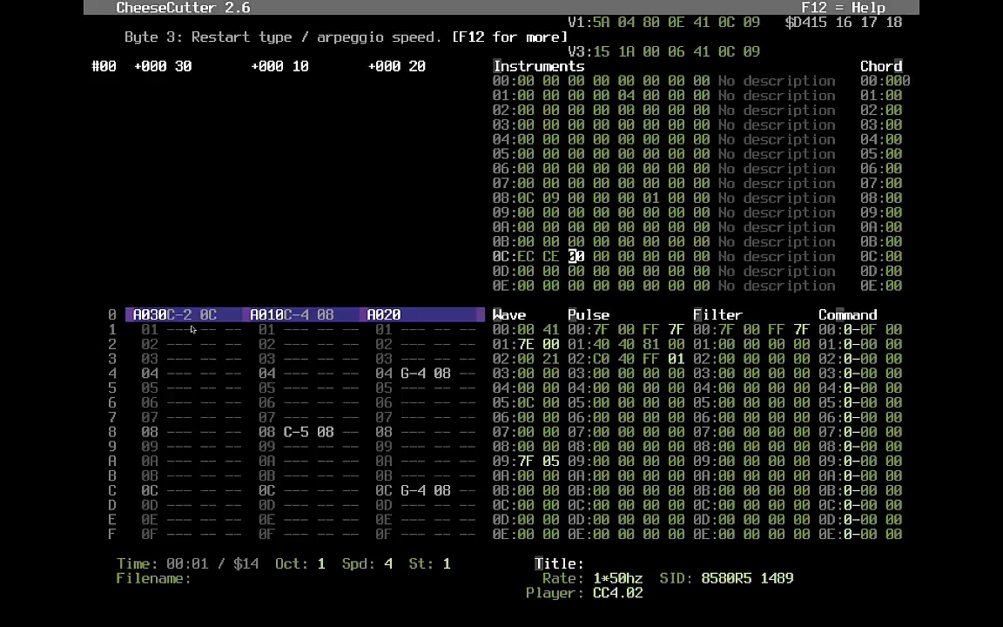
# Step: Set instrument 0C's pulse table pointer to 01
pyautogui.press('Right')
pyautogui.press('Right')
pyautogui.press('Right')
pyautogui.press('Right')
pyautogui.press('Right')
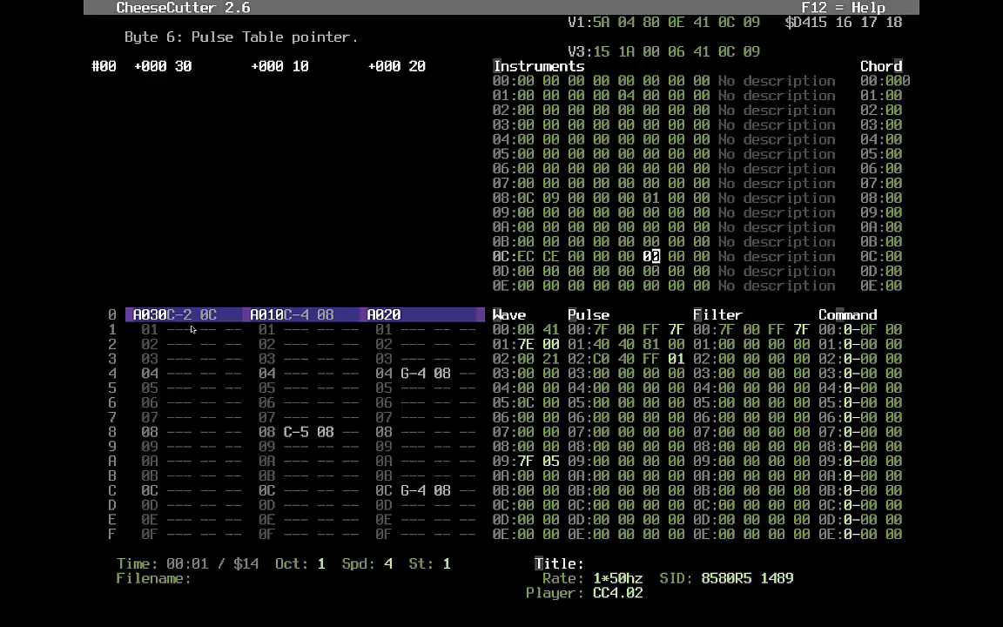
pyautogui.write('1')
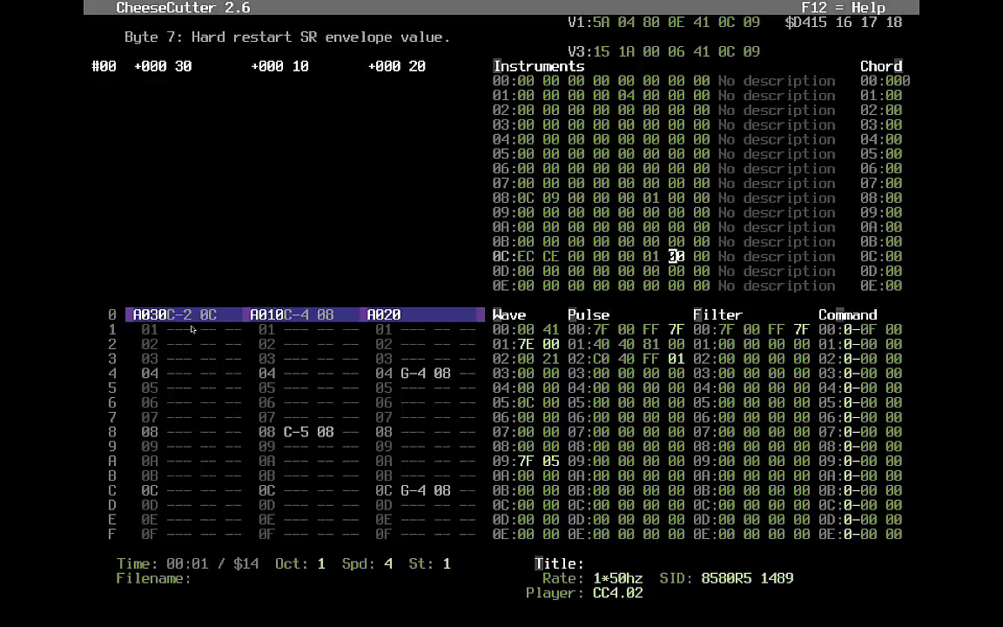
# Step: Enter "slow fading" as the description of instrument 0C
pyautogui.press('Right')
pyautogui.press('Right')
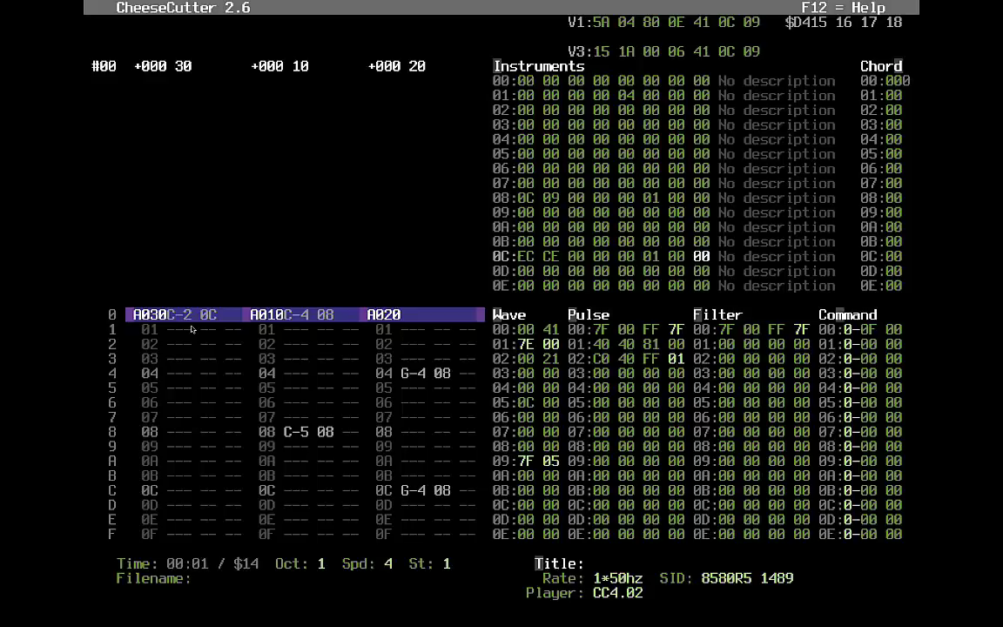
pyautogui.press('Right')
pyautogui.write('slow fader')
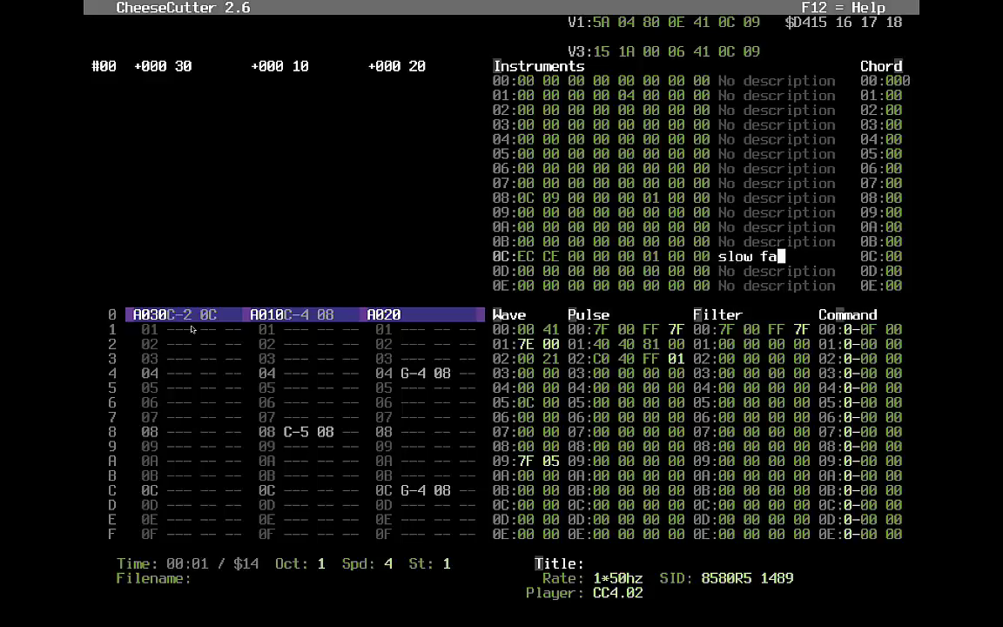
pyautogui.press('BackSpace')
pyautogui.press('BackSpace')
pyautogui.write('ing')
pyautogui.press('Return')
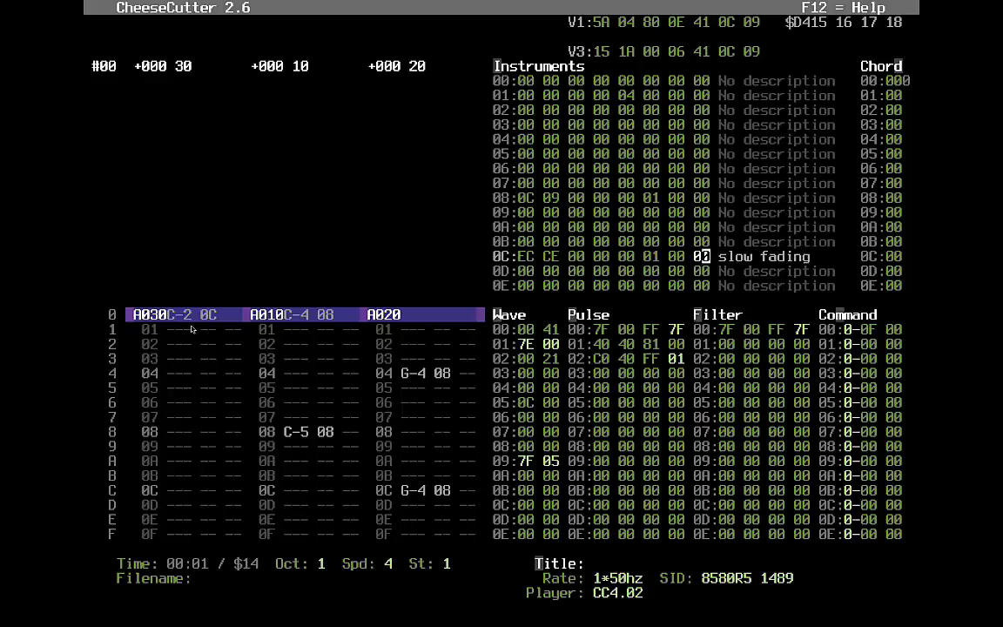
# Step: Enter "chord/harp" as the description of instrument 08
pyautogui.press('Up')
pyautogui.press('Up')
pyautogui.press('Up')
pyautogui.press('Up')
pyautogui.press('Right')
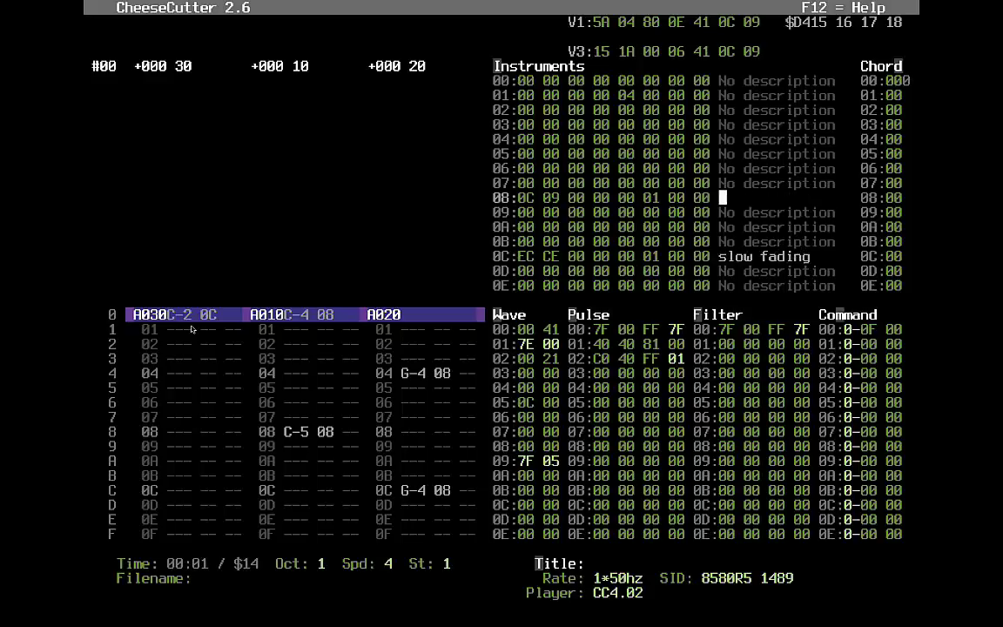
pyautogui.write('chord/')
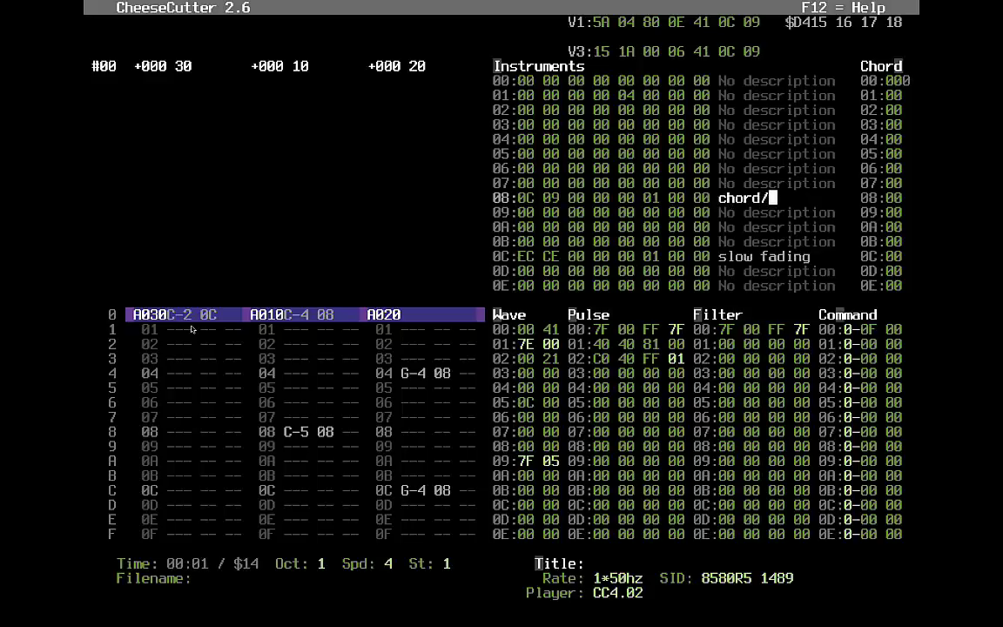
pyautogui.write('harp')
pyautogui.press('Return')
# Step: Look through the rows of the instrument table and their descriptions, ending on instrument 0C
pyautogui.press('Down')
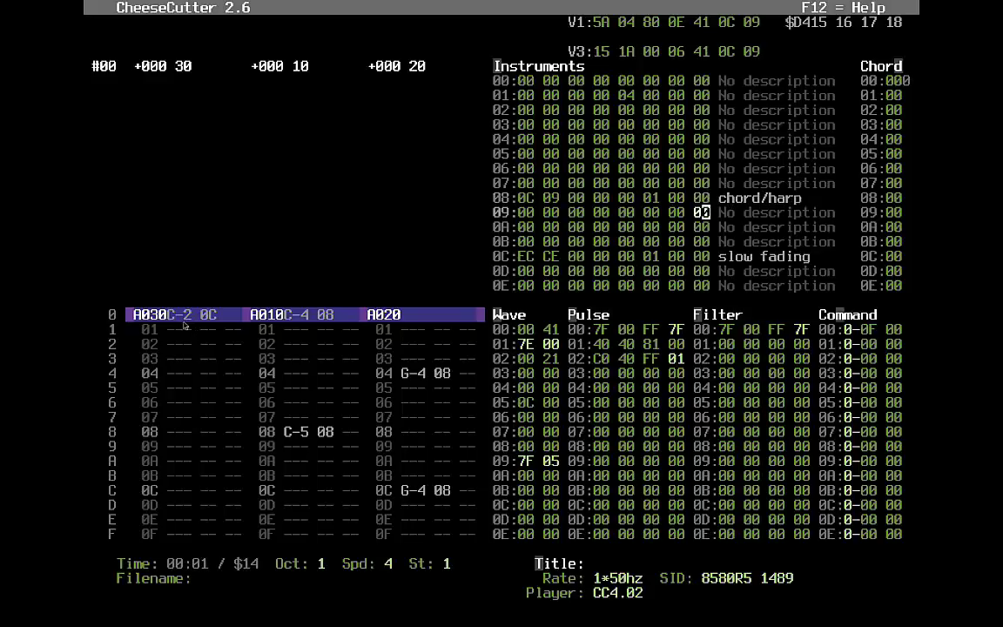
pyautogui.press('Up')
pyautogui.press('Left')
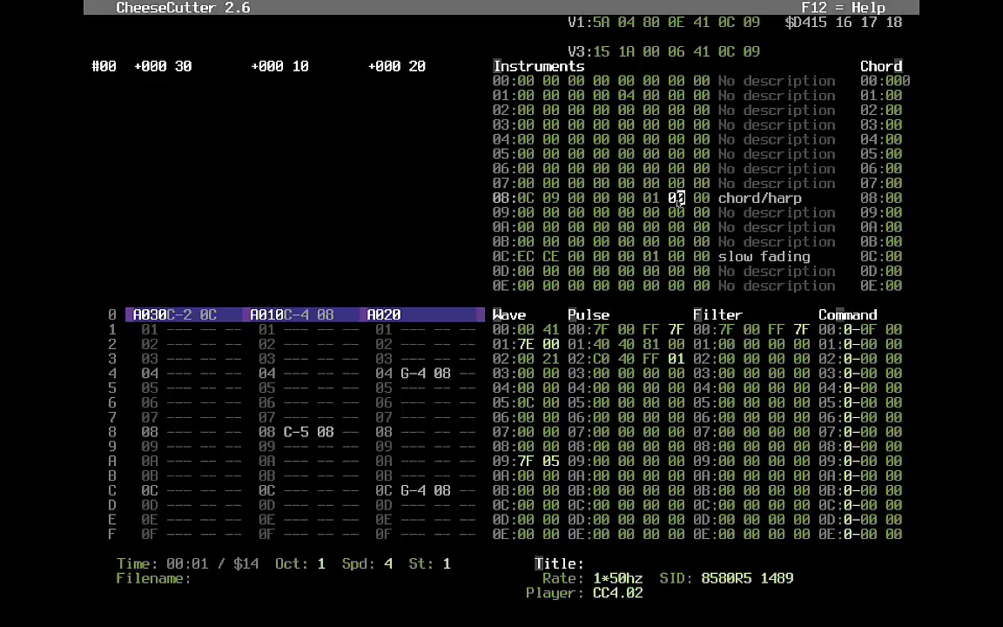
pyautogui.press('Up')
pyautogui.press('Up')
pyautogui.press('Up')
pyautogui.press('Up')
pyautogui.press('Up')
pyautogui.press('Up')
pyautogui.press('Left')
pyautogui.press('Left')
pyautogui.press('Left')
pyautogui.press('Left')
pyautogui.press('Left')
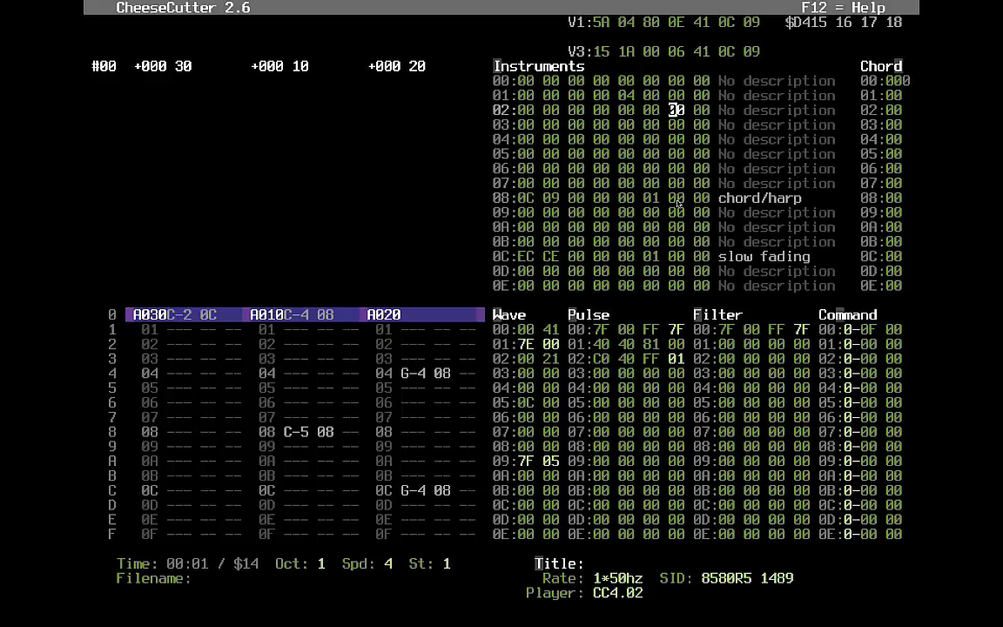
pyautogui.press('Up')
pyautogui.press('Down')
pyautogui.press('Down')
pyautogui.press('Down')
pyautogui.press('Down')
pyautogui.press('Down')
pyautogui.press('Down')
pyautogui.press('Down')
pyautogui.press('Down')
pyautogui.press('Down')
pyautogui.press('Down')
pyautogui.press('Down')
pyautogui.press('Down')
pyautogui.press('Down')
pyautogui.press('Down')
pyautogui.press('Down')
pyautogui.press('Down')
pyautogui.press('Down')
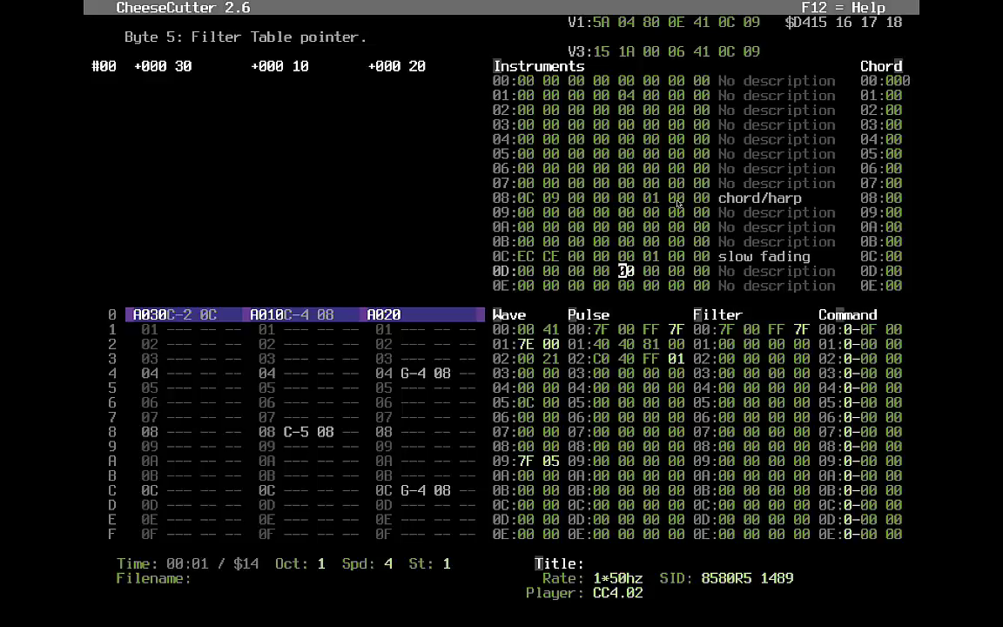
pyautogui.press('Up')
pyautogui.press('Up')
pyautogui.press('Up')
pyautogui.press('Up')
pyautogui.press('Up')
pyautogui.press('Up')
pyautogui.press('Up')
pyautogui.press('Up')
pyautogui.press('Up')
pyautogui.press('Up')
pyautogui.press('Up')
pyautogui.press('Up')
pyautogui.press('Up')
pyautogui.press('Up')
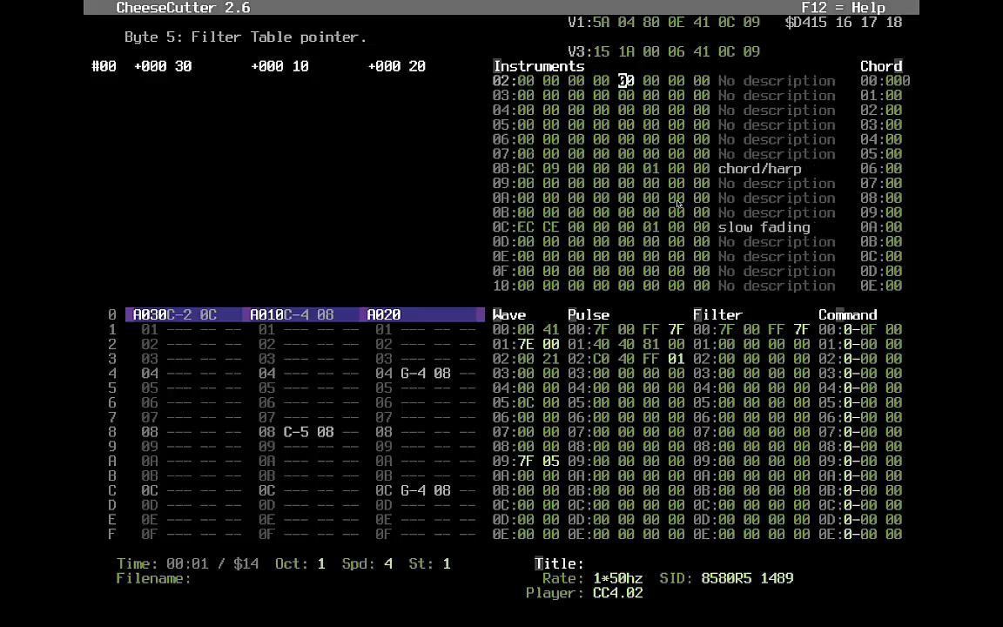
pyautogui.press('Down')
pyautogui.press('Down')
pyautogui.press('Down')
pyautogui.press('Down')
pyautogui.press('Down')
pyautogui.press('Down')
pyautogui.press('Down')
pyautogui.press('Down')
pyautogui.press('Down')
pyautogui.press('Down')
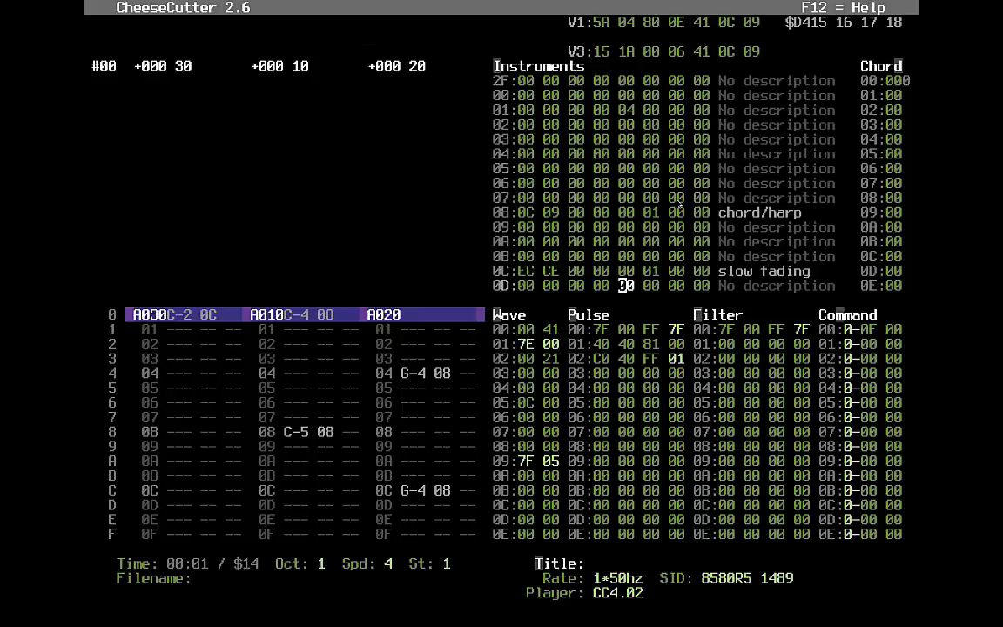
pyautogui.press('Up')
pyautogui.press('Up')
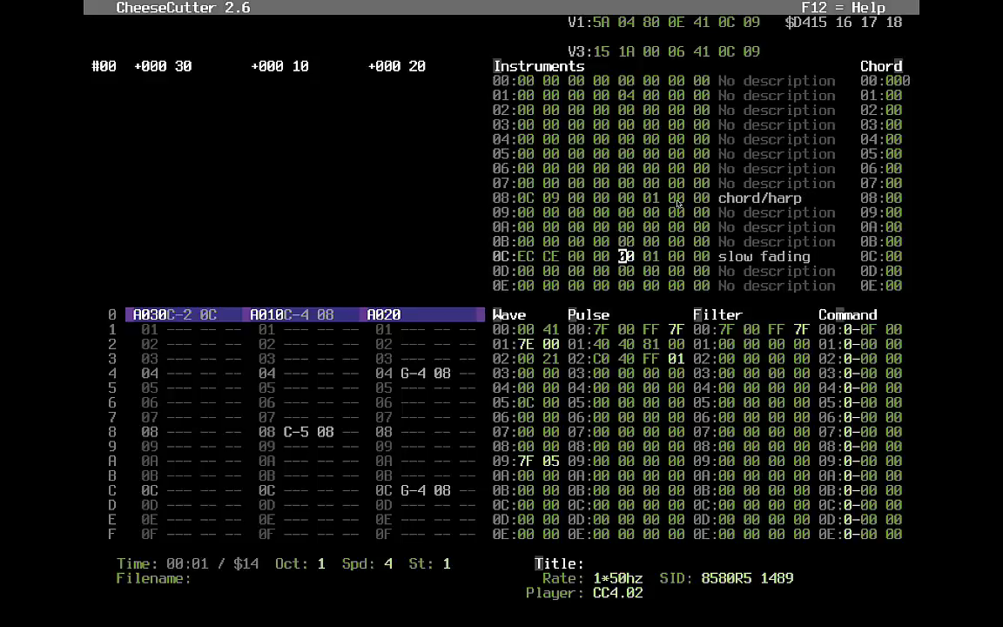
pyautogui.press('Up')
pyautogui.press('Up')
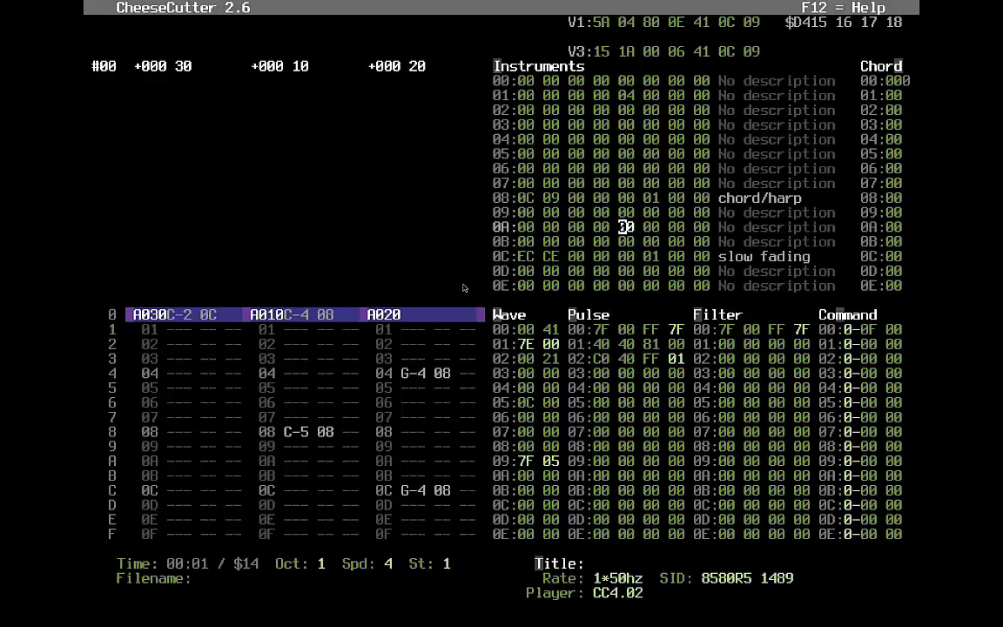
pyautogui.press('Up')
pyautogui.press('Up')
pyautogui.press('Down')
pyautogui.press('Down')
pyautogui.press('Down')
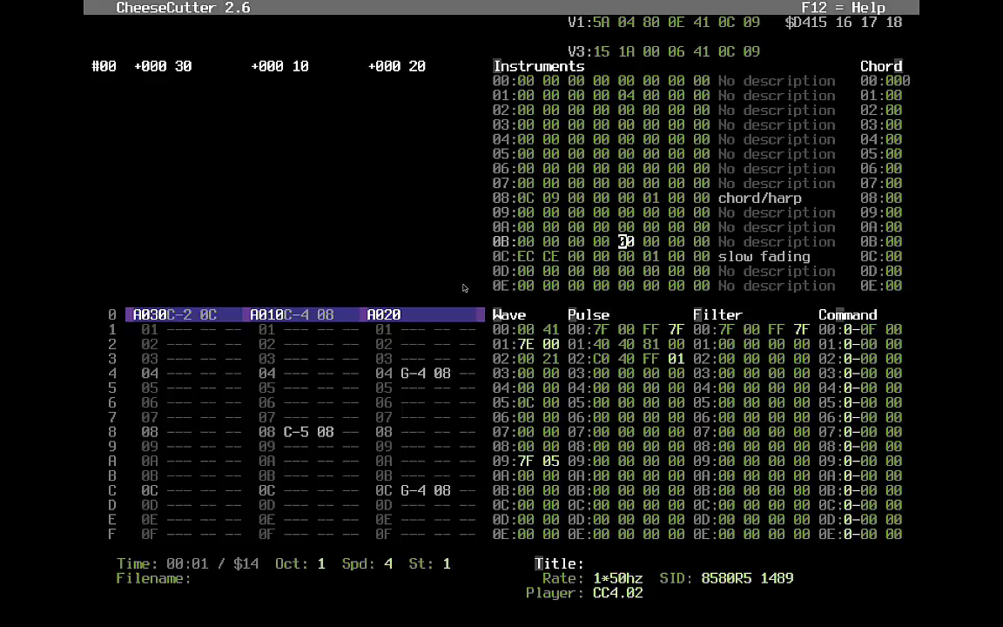
pyautogui.press('Down')
pyautogui.press('Down')
pyautogui.press('Up')
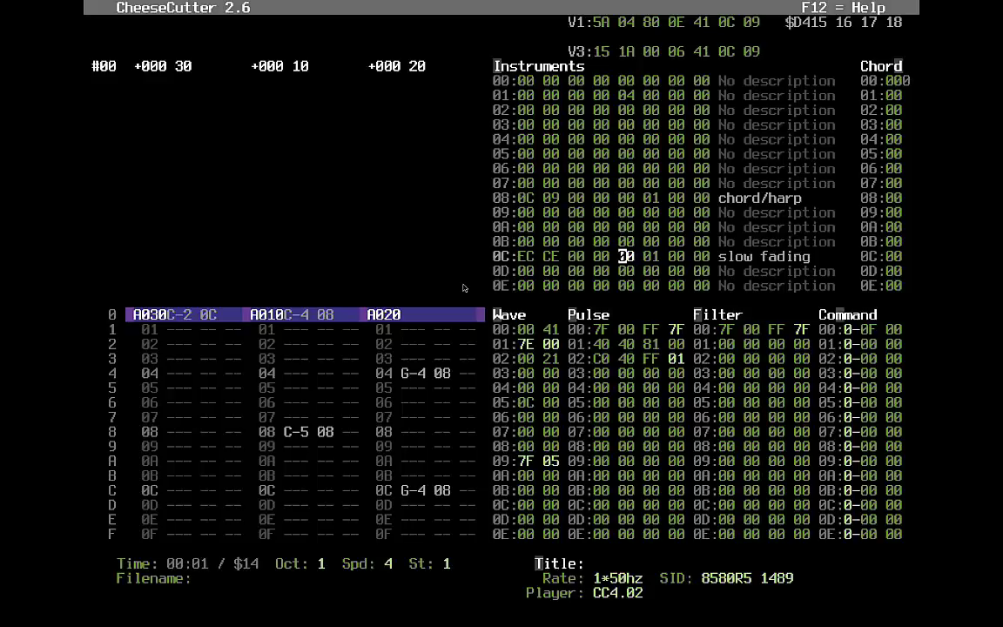
# Step: Return to the first track's notes and play the song from the beginning with tracking on
pyautogui.hotkey('alt', 'v')
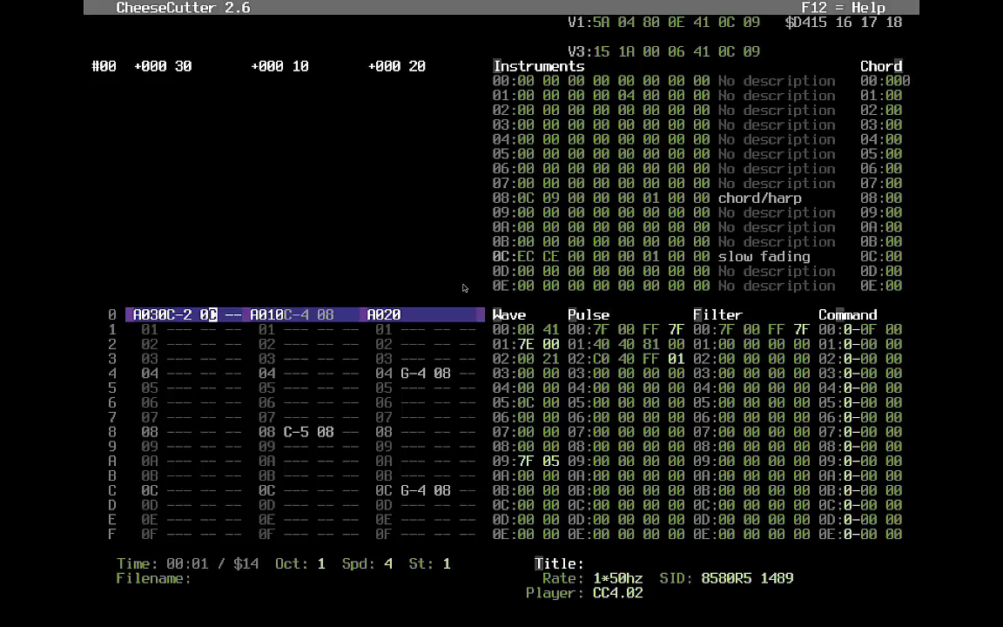
pyautogui.press('Left')
pyautogui.press('Down')
pyautogui.press('F1')
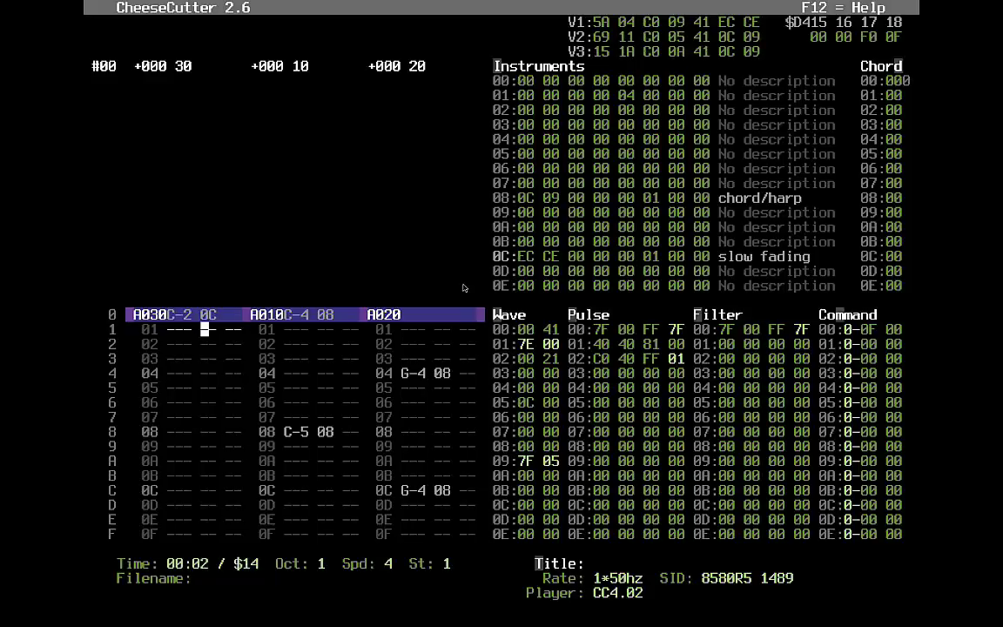
pyautogui.press('Scroll_Lock')
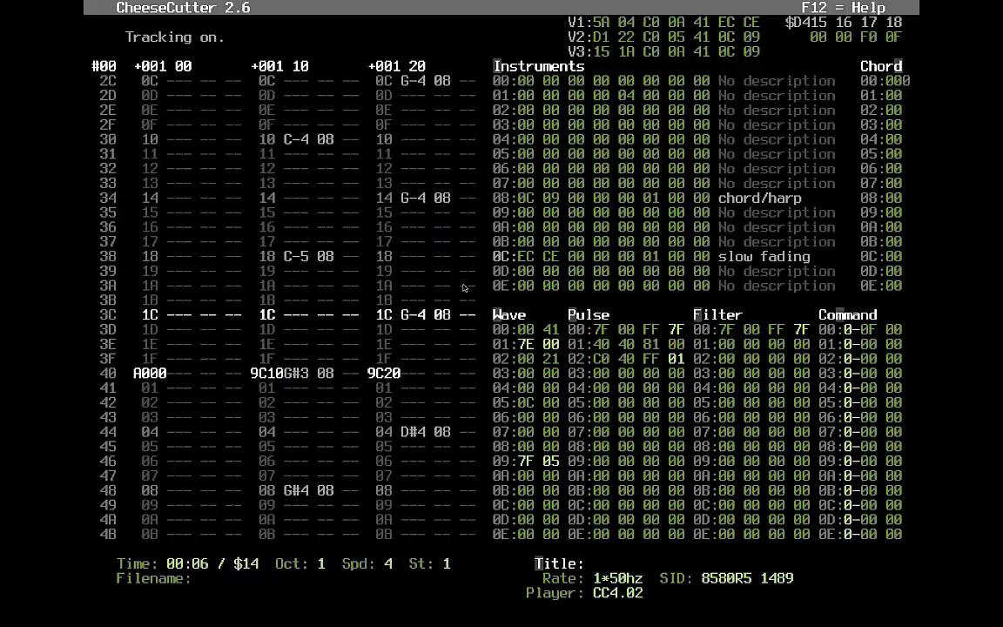
# Step: In the first track's sequence list, assign sequence 30 at position 0040 and lower the transpose to 9C from there onward
pyautogui.press('Up')
pyautogui.press('Up')
pyautogui.press('Up')
pyautogui.press('Up')
pyautogui.press('Up')
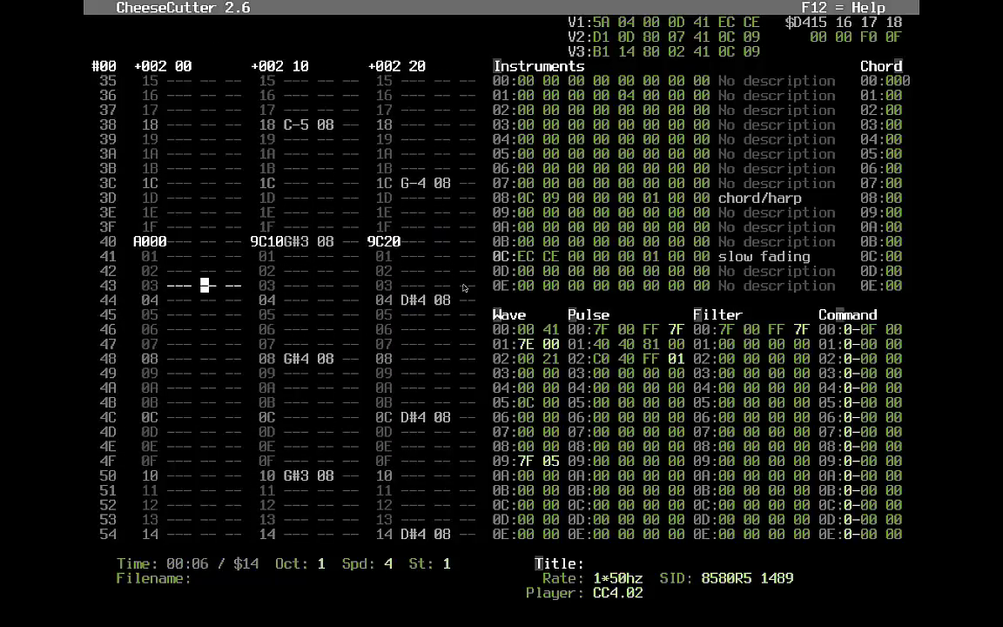
pyautogui.press('Left')
pyautogui.press('Left')
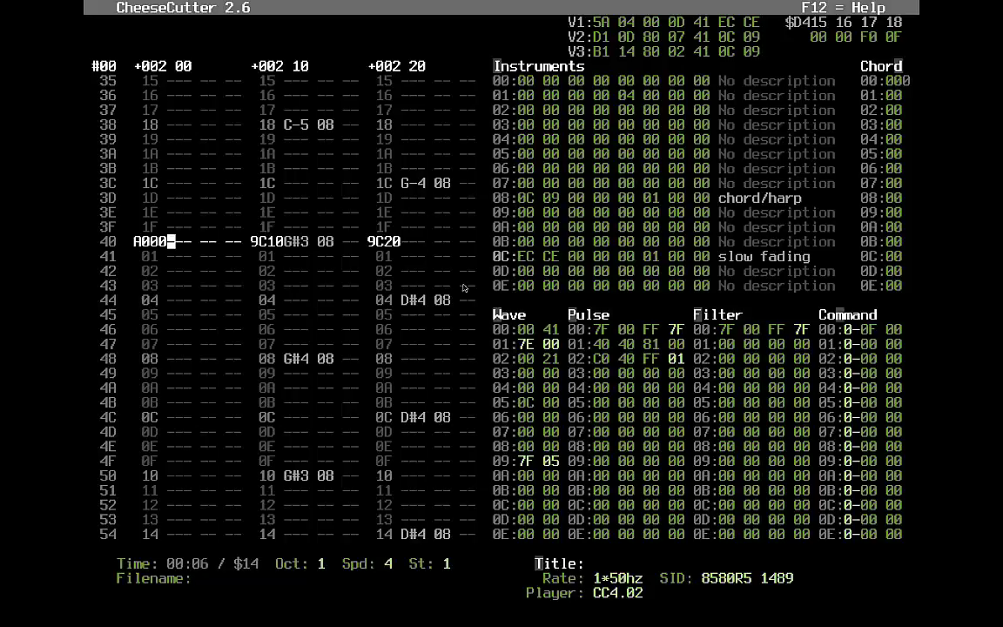
pyautogui.press('F6')
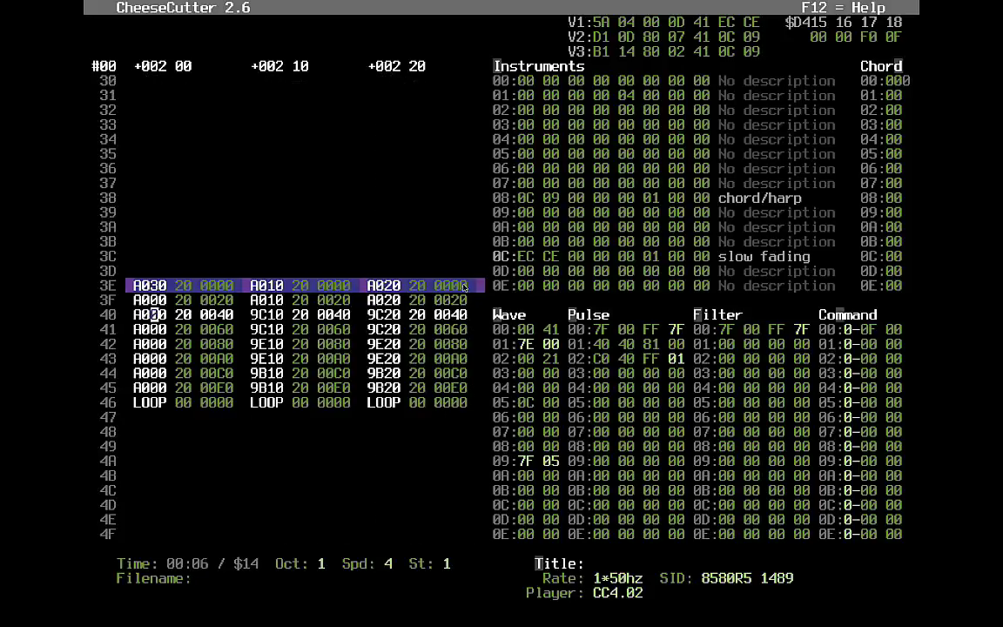
pyautogui.write('3')
pyautogui.press('Left')
pyautogui.press('-')
pyautogui.press('-')
pyautogui.press('-')
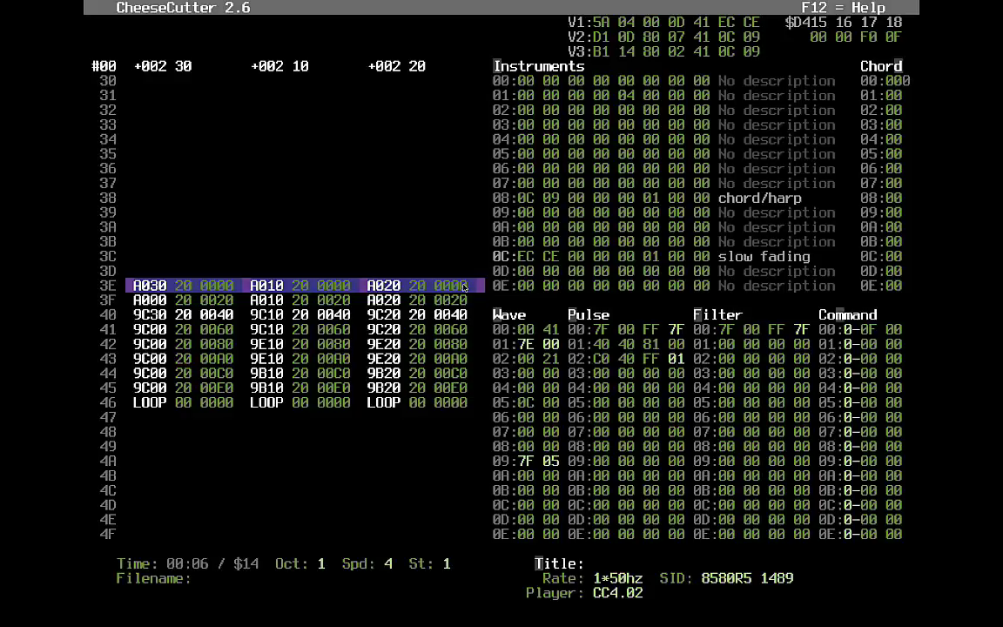
# Step: Transpose the first track's entries at 0080 and 00A0 to 9E, and those at 00C0 and 00E0 to 9B
pyautogui.press('Down')
pyautogui.press('Down')
pyautogui.press('+')
pyautogui.press('+')
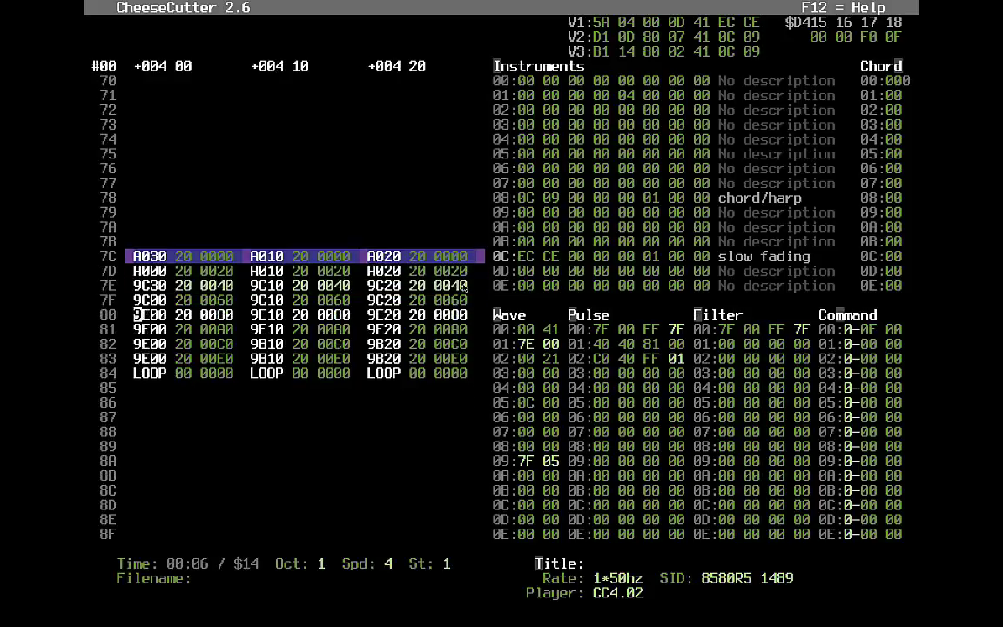
pyautogui.press('Down')
pyautogui.press('Down')
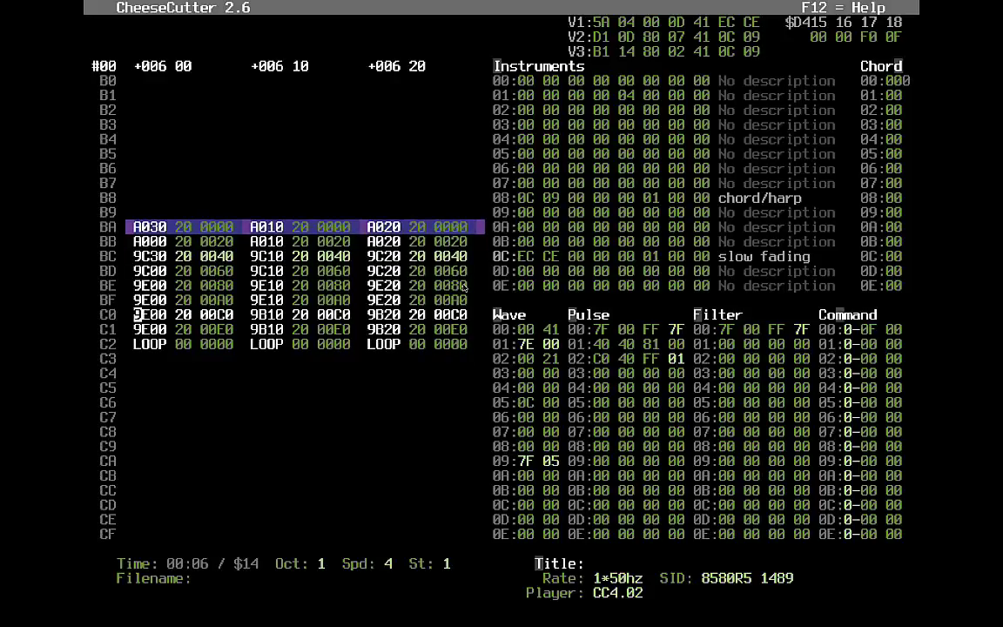
pyautogui.press('-')
# Step: Assign sequence 30 to the first track's entries at 0080 and 00C0, and return to the note view at the song's start
pyautogui.press('Right')
pyautogui.press('Right')
pyautogui.press('Up')
pyautogui.press('Up')
pyautogui.press('Up')
pyautogui.press('Down')
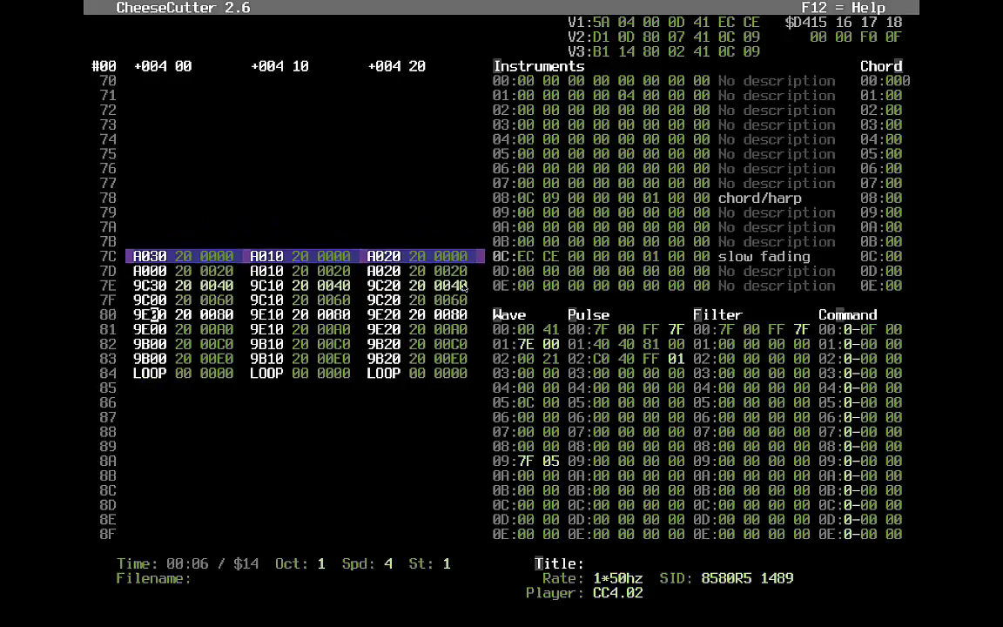
pyautogui.press('Down')
pyautogui.press('Down')
pyautogui.press('Home')
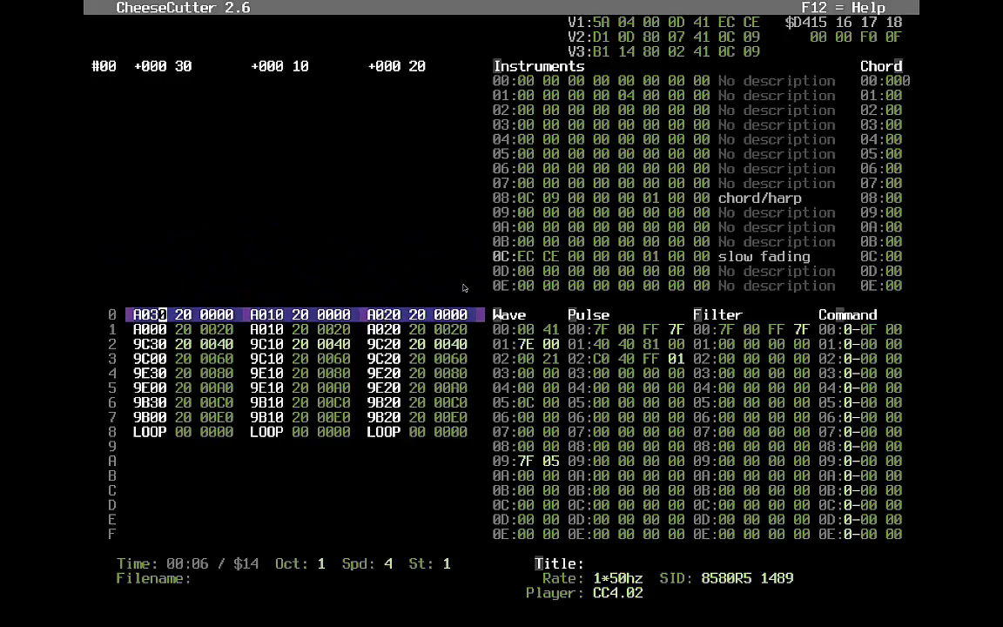
pyautogui.press('F5')
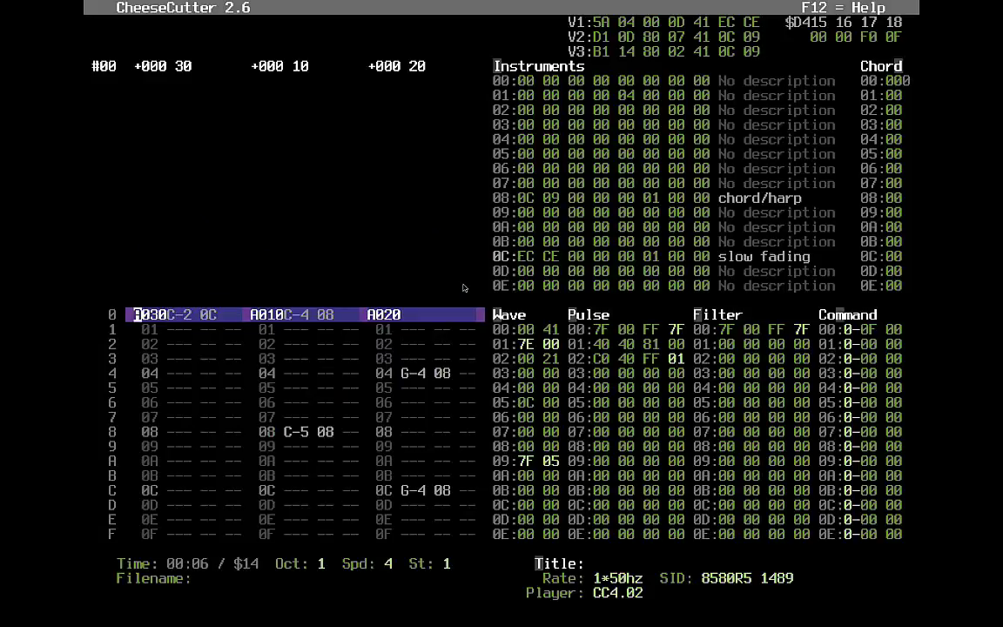
# Step: Play the song from the beginning to hear the slow-fading part under the chords
pyautogui.press('F1')
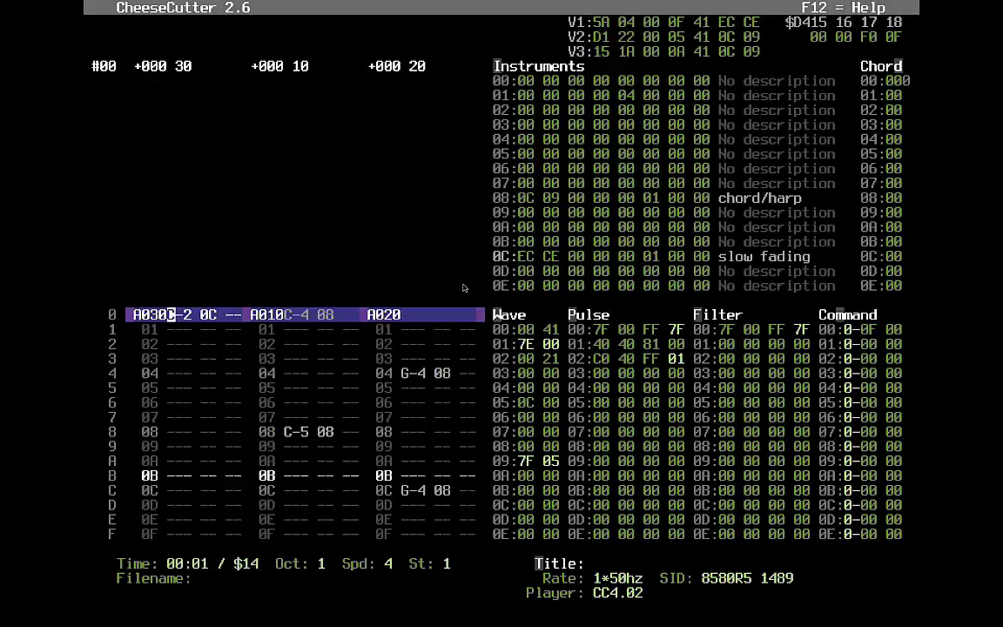
pyautogui.press('Scroll_Lock')
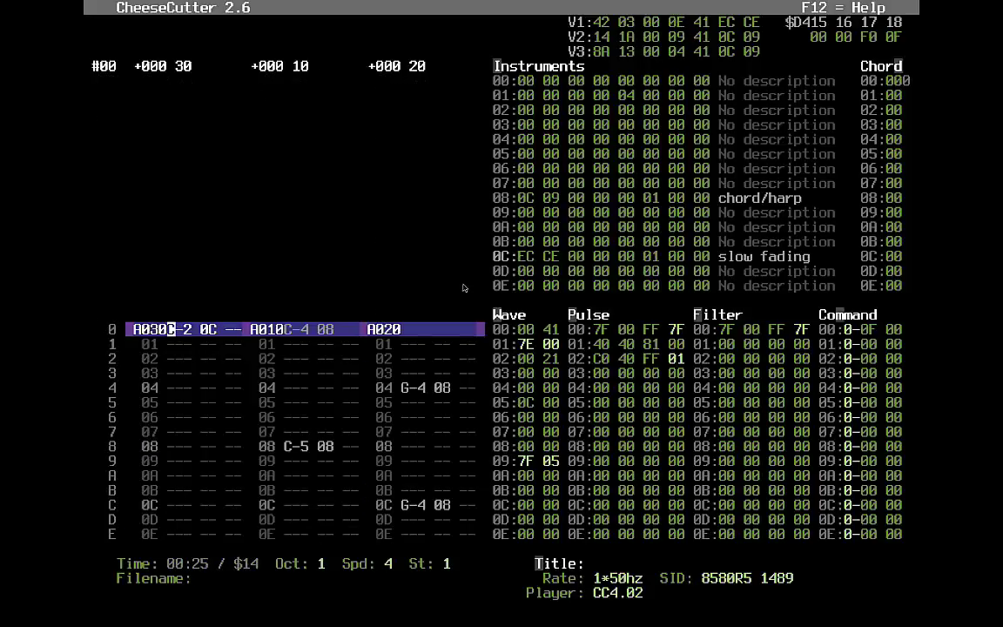
pyautogui.press('Down')
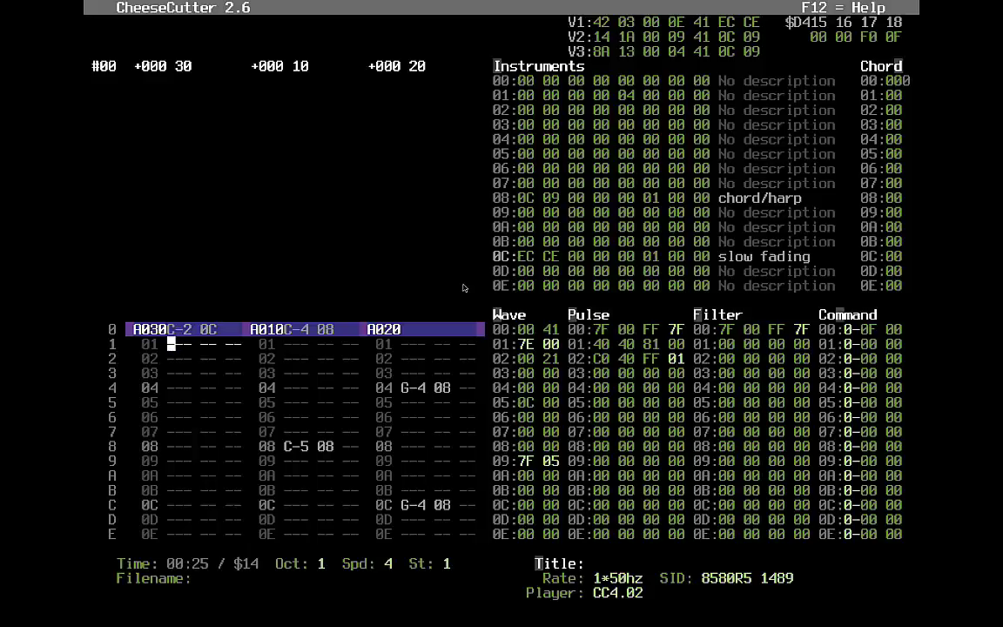
pyautogui.press('Up')
pyautogui.press('Right')
pyautogui.press('Left')
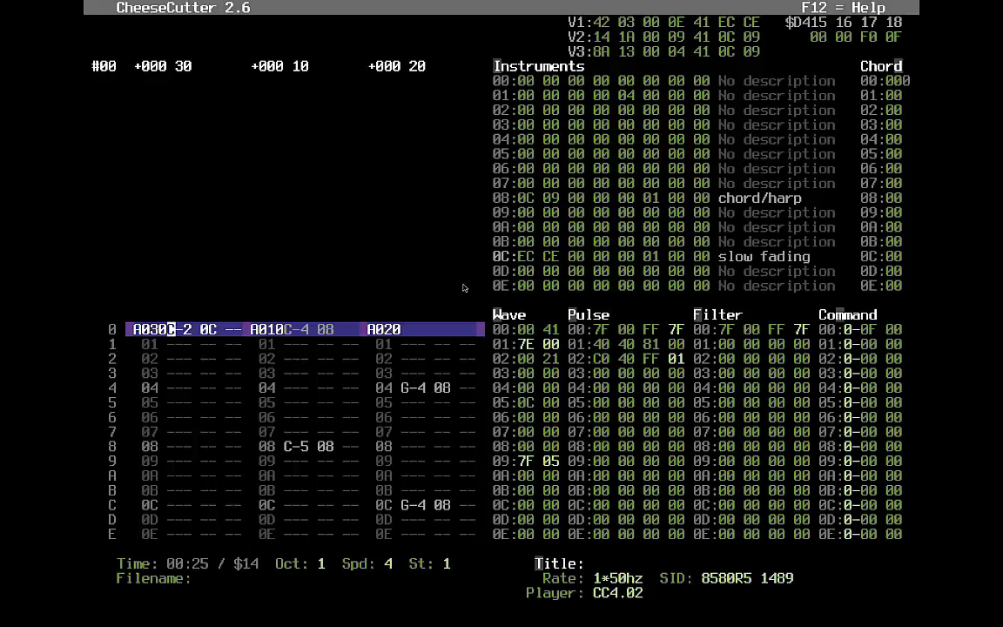
pyautogui.press('Right')
pyautogui.press('Right')
pyautogui.hotkey('alt', 'i')
pyautogui.write('03')
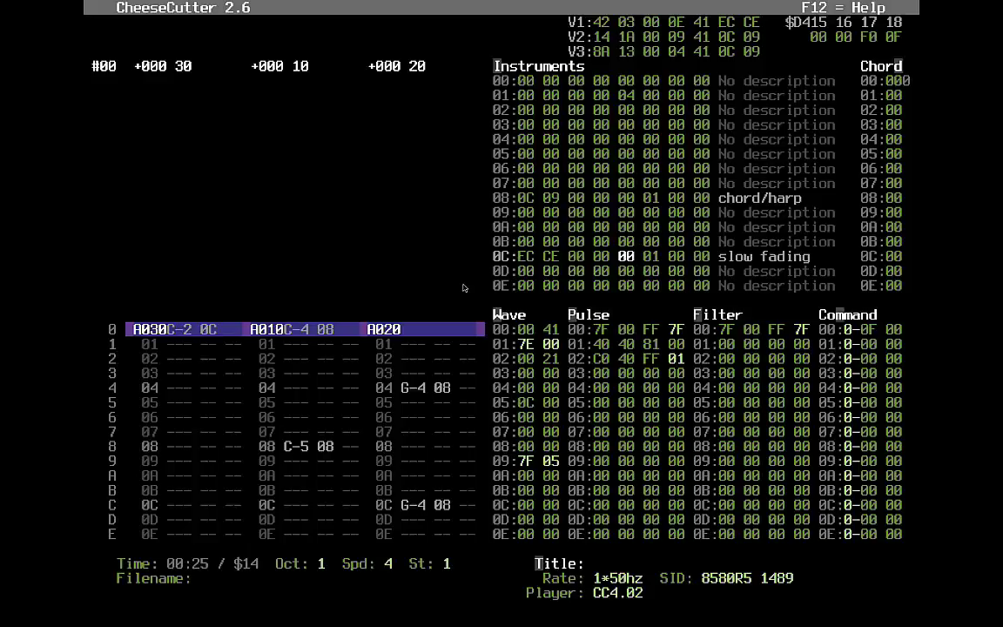
pyautogui.press('Tab')
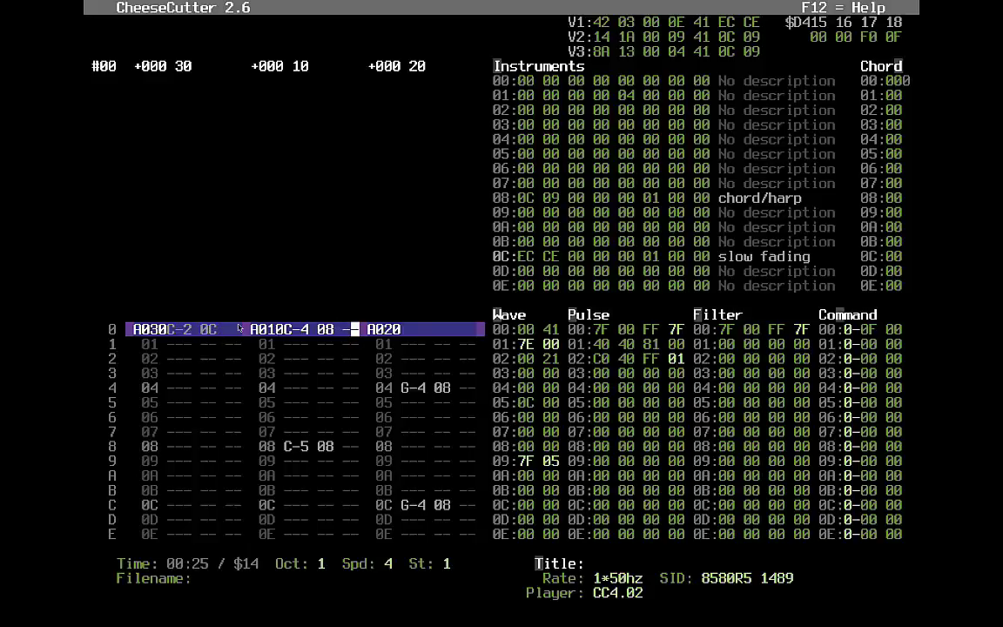
pyautogui.click(377, 332)
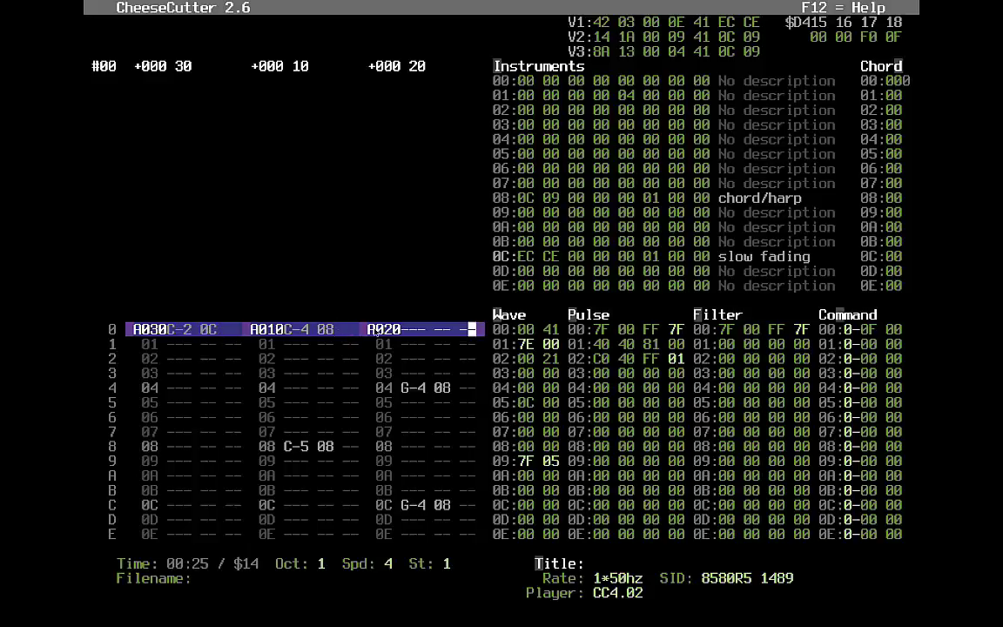
pyautogui.click(657, 202)
pyautogui.click(640, 259)
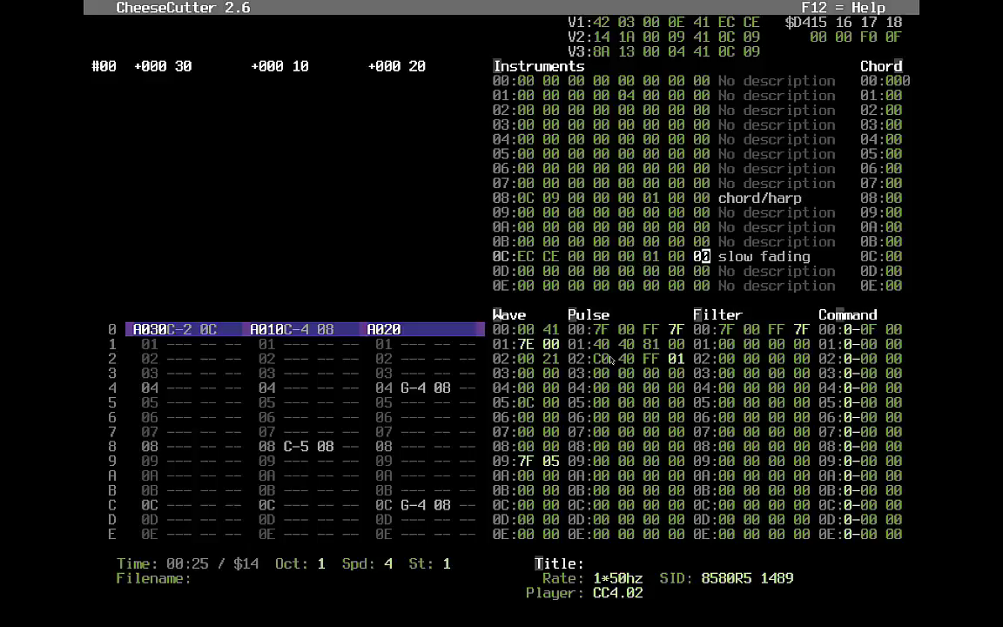
# Step: Set the initial pulse value in pulse table row 03 to 44
pyautogui.click(646, 347)
pyautogui.write('30')
pyautogui.press('Down')
pyautogui.press('Down')
pyautogui.press('Left')
pyautogui.press('Left')
pyautogui.write('02')
pyautogui.hotkey('alt', 'p')
pyautogui.press('Down')
pyautogui.press('Down')
pyautogui.press('Down')
pyautogui.press('Right')
pyautogui.press('Right')
pyautogui.press('Up')
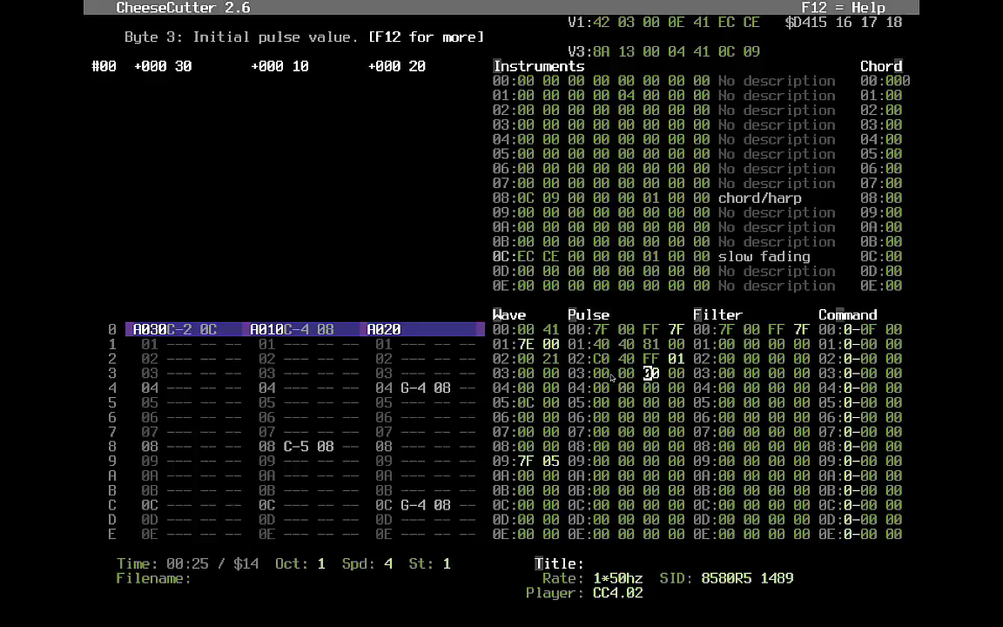
pyautogui.press('Right')
pyautogui.write('44')
# Step: Set the duration and direction byte to 20 in pulse table row 03 and to A0 in row 04
pyautogui.press('Left')
pyautogui.press('Left')
pyautogui.press('Right')
pyautogui.press('Left')
pyautogui.press('Left')
pyautogui.press('Left')
pyautogui.press('Left')
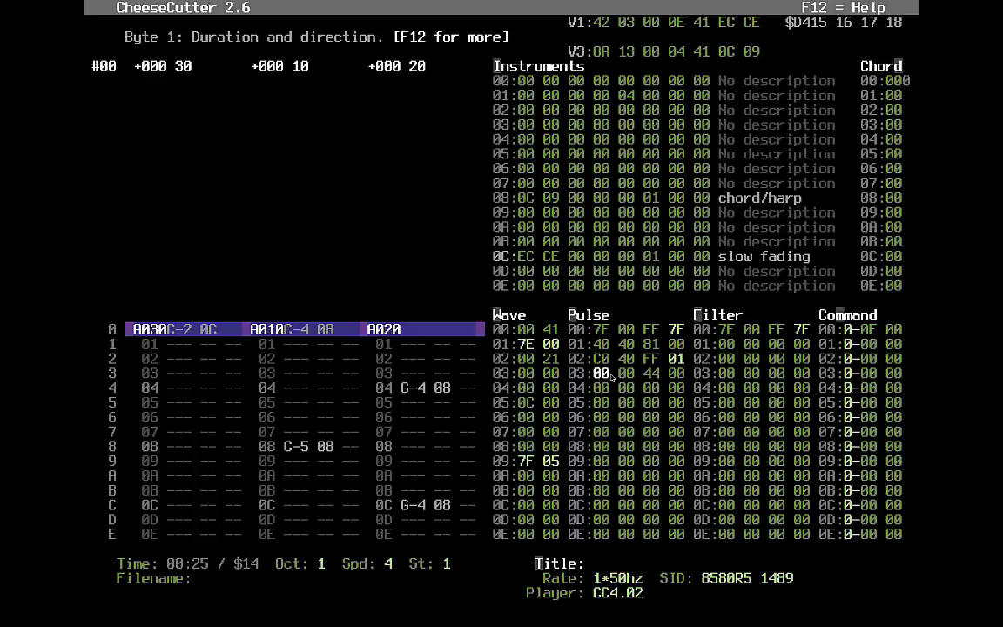
pyautogui.write('0')
pyautogui.press('Up')
pyautogui.press('Up')
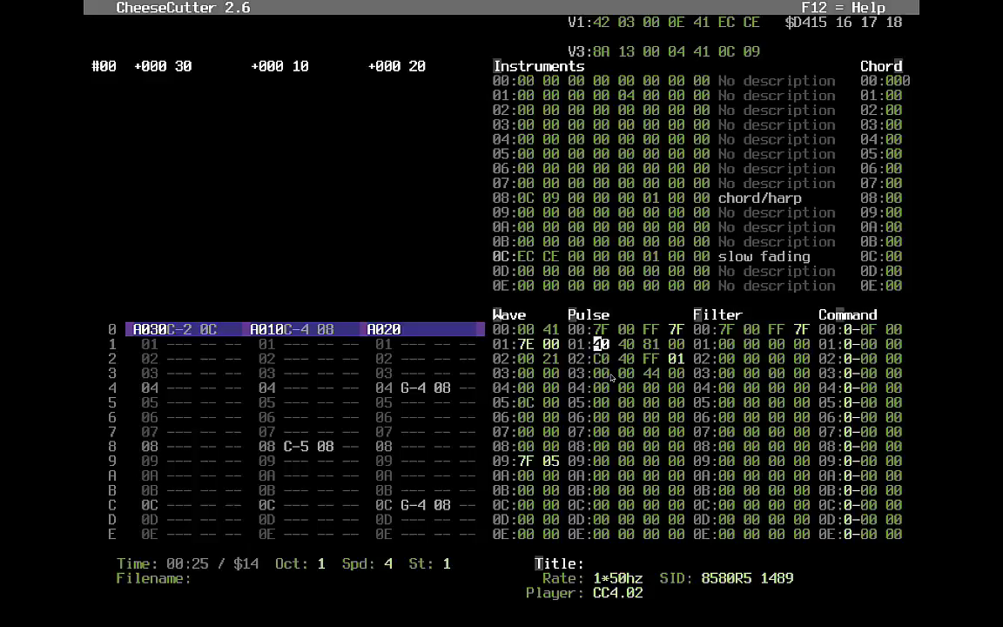
pyautogui.press('Down')
pyautogui.press('Down')
pyautogui.write('2')
pyautogui.press('Down')
pyautogui.write('a')
pyautogui.press('Down')
pyautogui.press('Up')
pyautogui.press('Up')
# Step: Set the add value to 17 in pulse table rows 03 and 04
pyautogui.press('Right')
pyautogui.write('18')
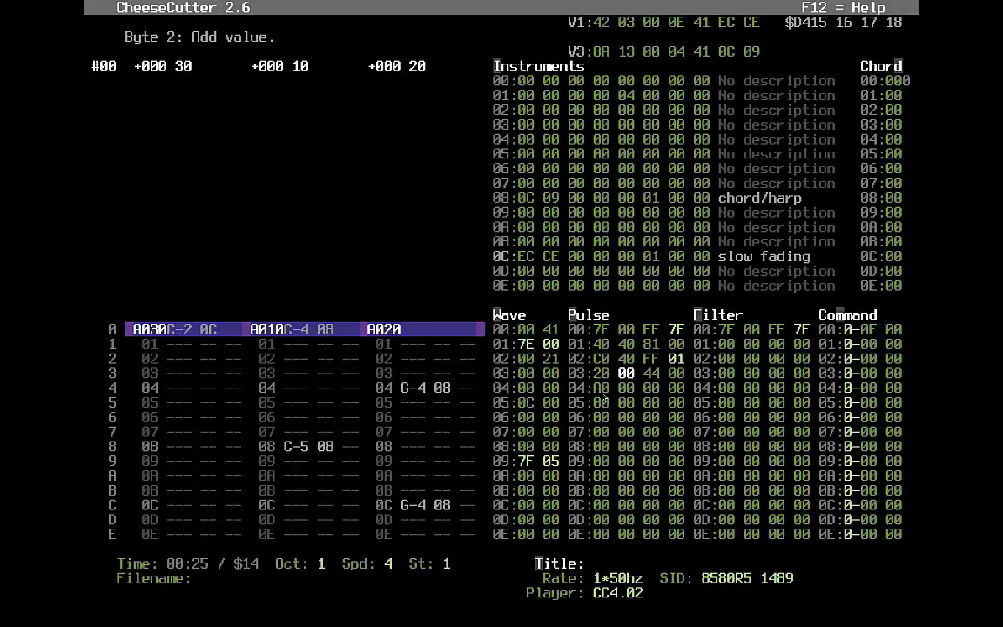
pyautogui.press('Left')
pyautogui.write('3')
pyautogui.write('7')
pyautogui.press('Down')
pyautogui.press('Left')
pyautogui.press('Left')
pyautogui.write('17')
# Step: In pulse table row 04, set the initial pulse value to FF and the next-set pointer to 03
pyautogui.press('Up')
pyautogui.press('Up')
pyautogui.press('Up')
pyautogui.press('Left')
pyautogui.press('Left')
pyautogui.press('Down')
pyautogui.press('Right')
pyautogui.press('Right')
pyautogui.write('ff')
pyautogui.press('Left')
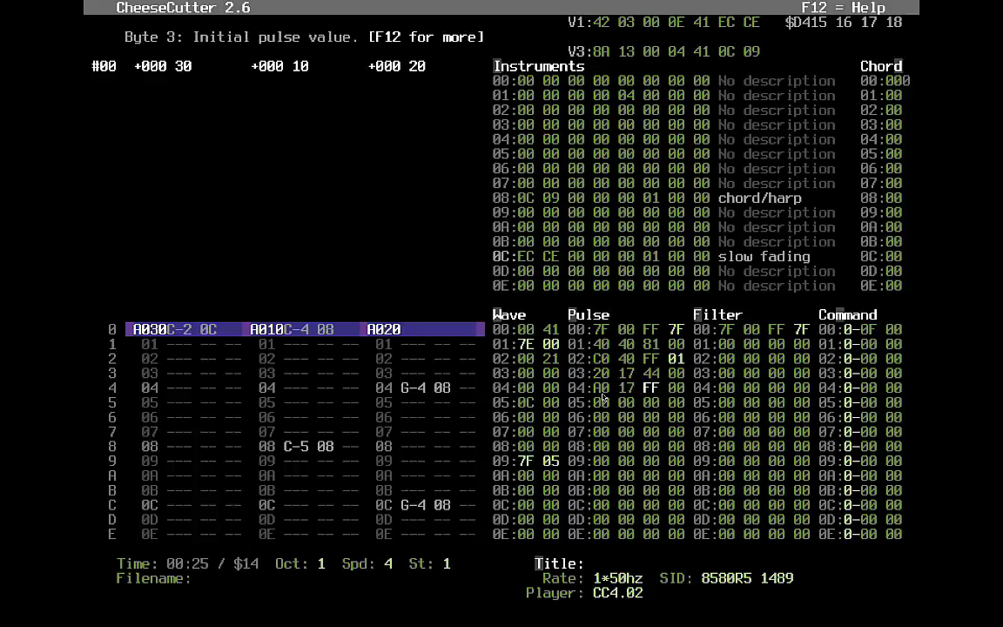
pyautogui.write('f02')
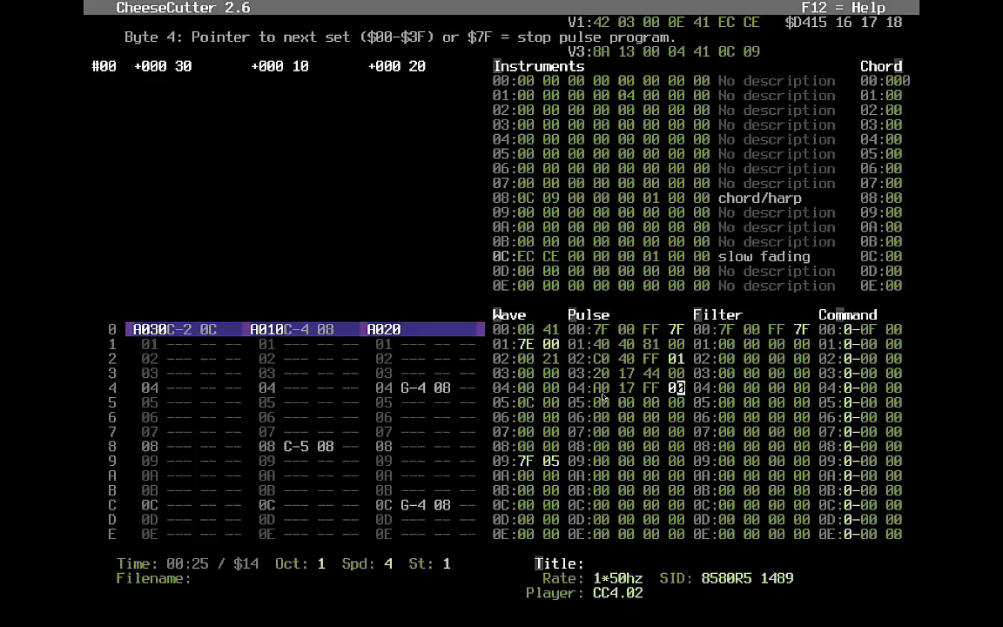
pyautogui.write('3')
# Step: Set instrument 0C's pulse table pointer to 03
pyautogui.press('Up')
pyautogui.press('Up')
pyautogui.hotkey('alt', 'i')
pyautogui.press('Left')
pyautogui.press('Left')
pyautogui.press('Left')
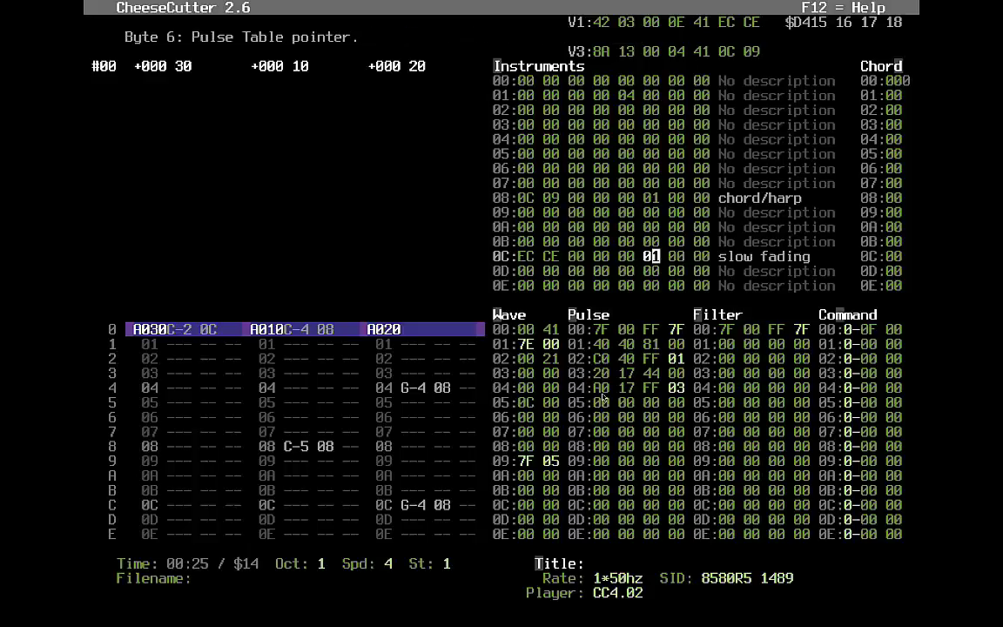
pyautogui.write('3 ')
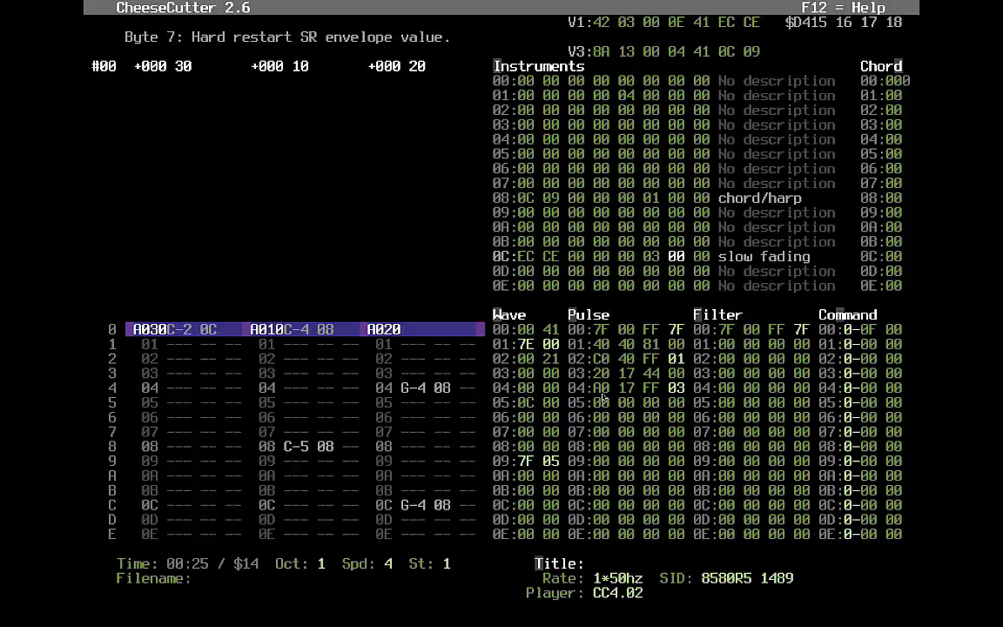
pyautogui.write('3')
# Step: Rename instrument 0C to "dark fader"
pyautogui.press('Return')
pyautogui.press('Left')
pyautogui.press('Left')
pyautogui.press('Left')
pyautogui.press('Left')
pyautogui.press('Left')
pyautogui.press('Left')
pyautogui.press('Left')
pyautogui.press('Left')
pyautogui.press('Left')
pyautogui.press('Left')
pyautogui.press('Left')
pyautogui.write('dark')
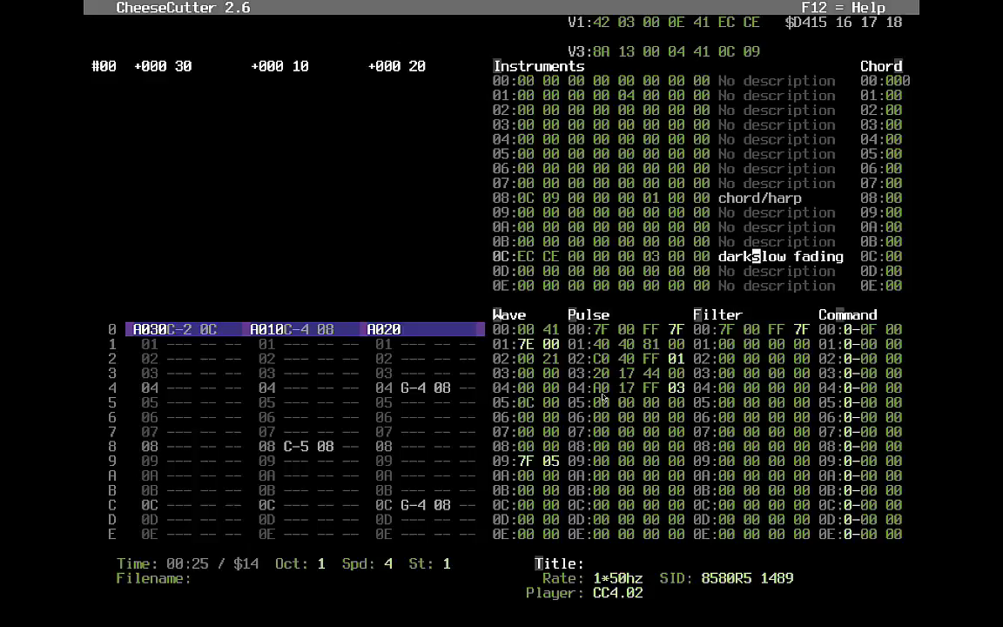
pyautogui.press('Delete')
pyautogui.press('Delete')
pyautogui.press('Delete')
pyautogui.press('Delete')
pyautogui.press('Delete')
pyautogui.press('Delete')
pyautogui.press('Delete')
pyautogui.press('Delete')
pyautogui.press('Delete')
pyautogui.press('Delete')
pyautogui.press('Delete')
pyautogui.write('fader')
pyautogui.press('Return')
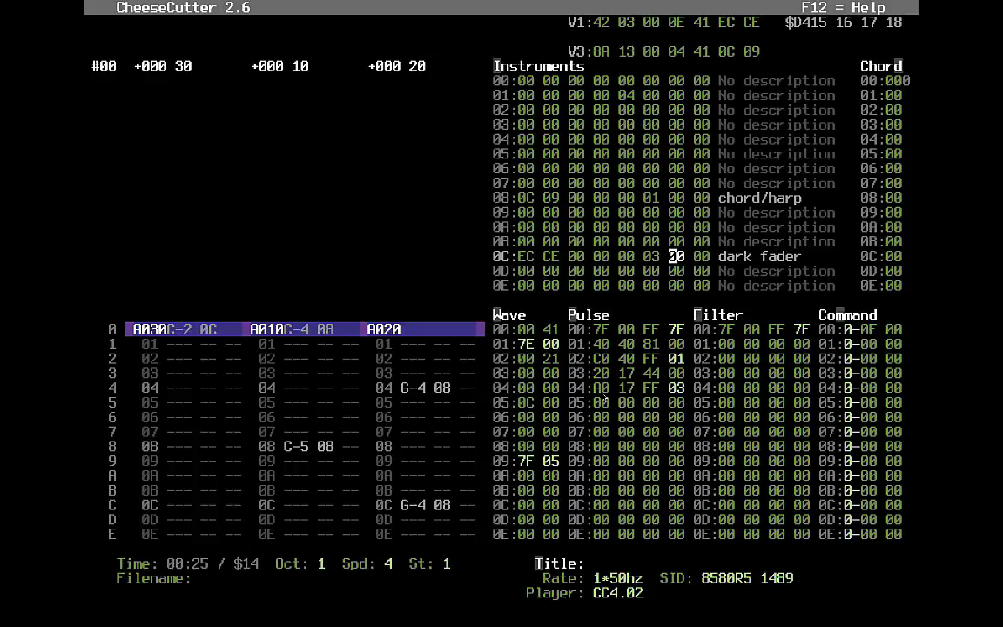
# Step: Return to the first track's notes and play the song from the beginning, toggling tracking during playback
pyautogui.hotkey('alt', 'v')
pyautogui.press('Down')
pyautogui.press('F1')
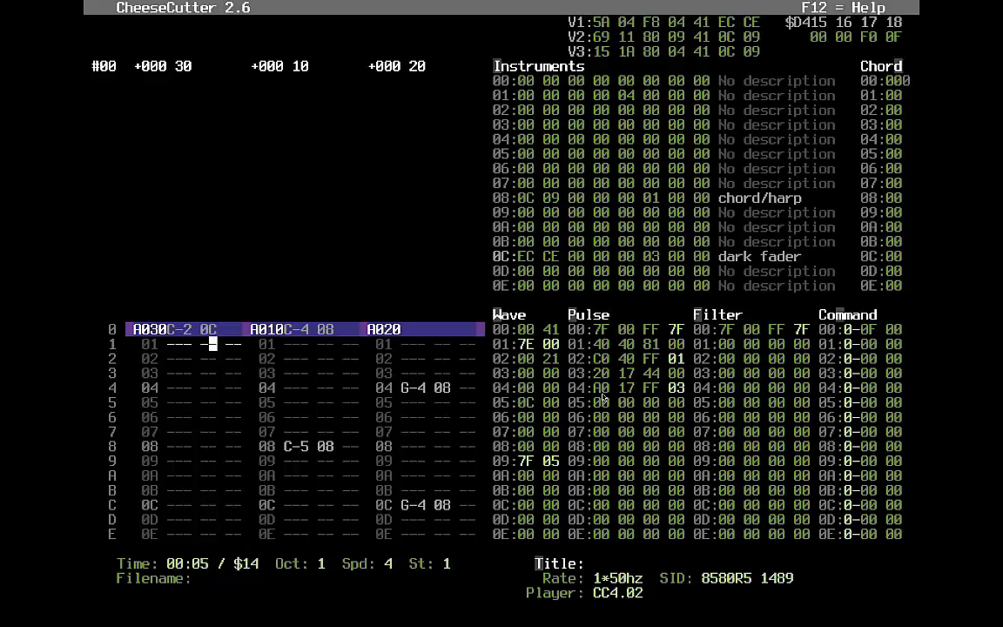
pyautogui.press('Scroll_Lock')
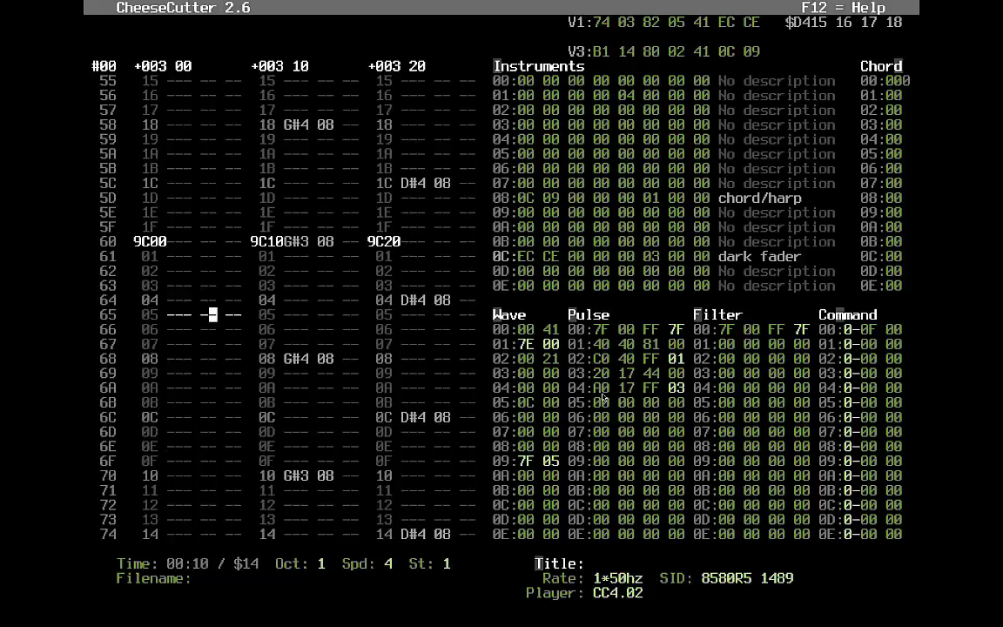
# Step: Enter a note-off (===) at row 1F of the first track's sequence 30, at the end of the song's opening pattern
pyautogui.press('Up')
pyautogui.press('Up')
pyautogui.press('Up')
pyautogui.press('Up')
pyautogui.press('Up')
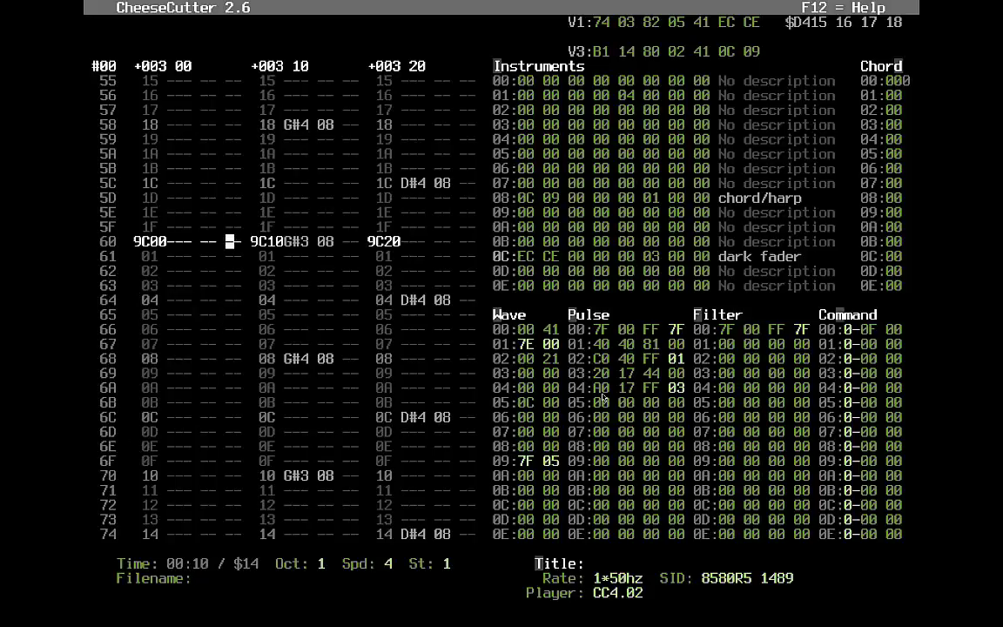
pyautogui.press('F7')
pyautogui.press('Up')
pyautogui.press('Up')
pyautogui.press('Up')
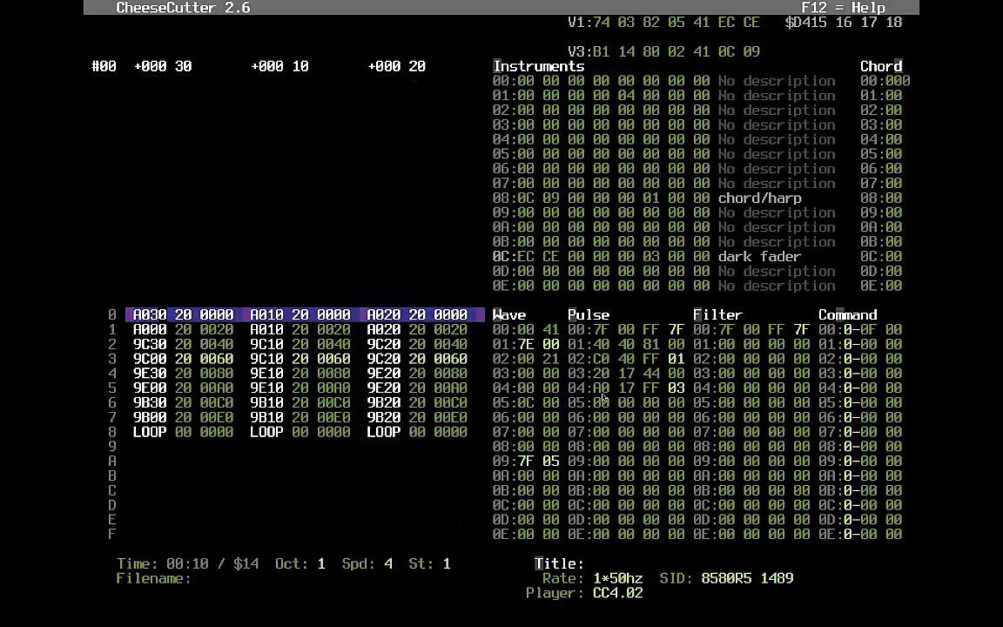
pyautogui.press('Return')
pyautogui.press('Down')
pyautogui.press('Down')
pyautogui.press('Down')
pyautogui.press('Down')
pyautogui.press('Down')
pyautogui.press('Down')
pyautogui.press('Down')
pyautogui.press('Down')
pyautogui.press('Down')
pyautogui.press('Down')
pyautogui.press('Down')
pyautogui.press('Down')
pyautogui.press('Down')
pyautogui.press('Down')
pyautogui.press('Down')
pyautogui.press('Down')
pyautogui.press('Down')
pyautogui.press('Down')
pyautogui.press('Down')
pyautogui.press('Down')
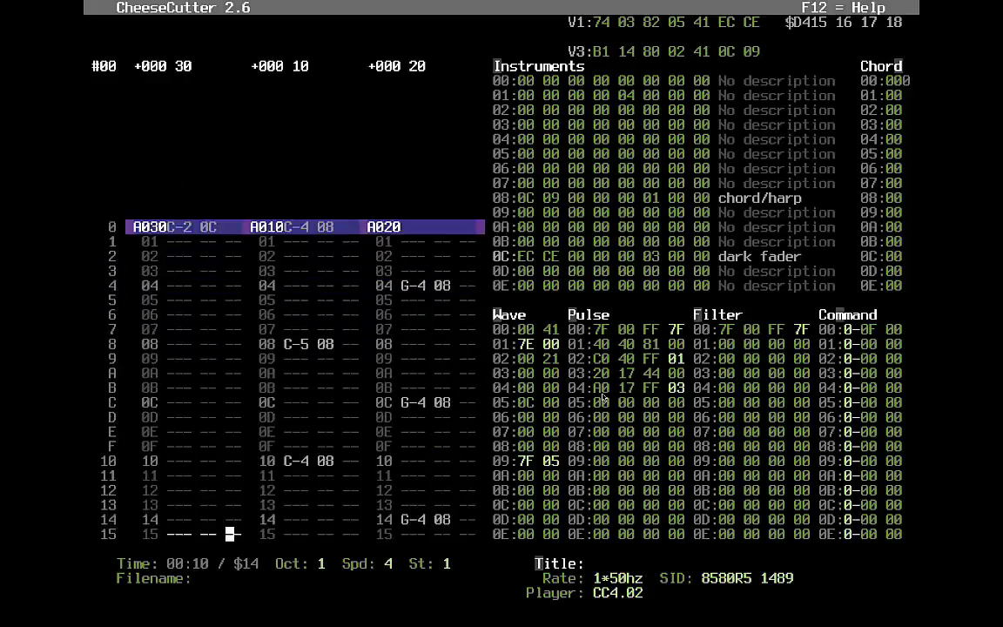
pyautogui.press('Down')
pyautogui.press('Down')
pyautogui.press('Down')
pyautogui.press('Down')
pyautogui.press('Down')
pyautogui.press('Down')
pyautogui.press('Down')
pyautogui.press('Down')
pyautogui.press('Down')
pyautogui.press('Down')
pyautogui.press('Down')
pyautogui.press('Down')
pyautogui.press('Down')
pyautogui.press('Down')
pyautogui.press('Down')
pyautogui.press('Down')
pyautogui.press('Up')
pyautogui.press('Up')
pyautogui.press('Up')
pyautogui.press('Up')
pyautogui.press('Up')
pyautogui.press('Left')
pyautogui.press('Left')
pyautogui.press('Left')
pyautogui.press('Up')
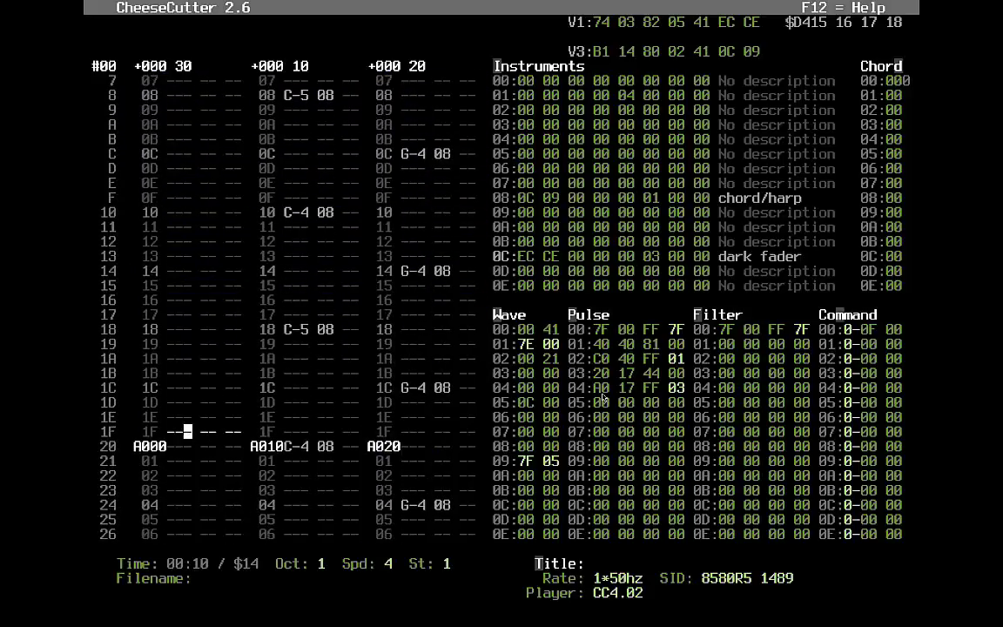
pyautogui.press('Left')
pyautogui.press('Left')
pyautogui.press('1')
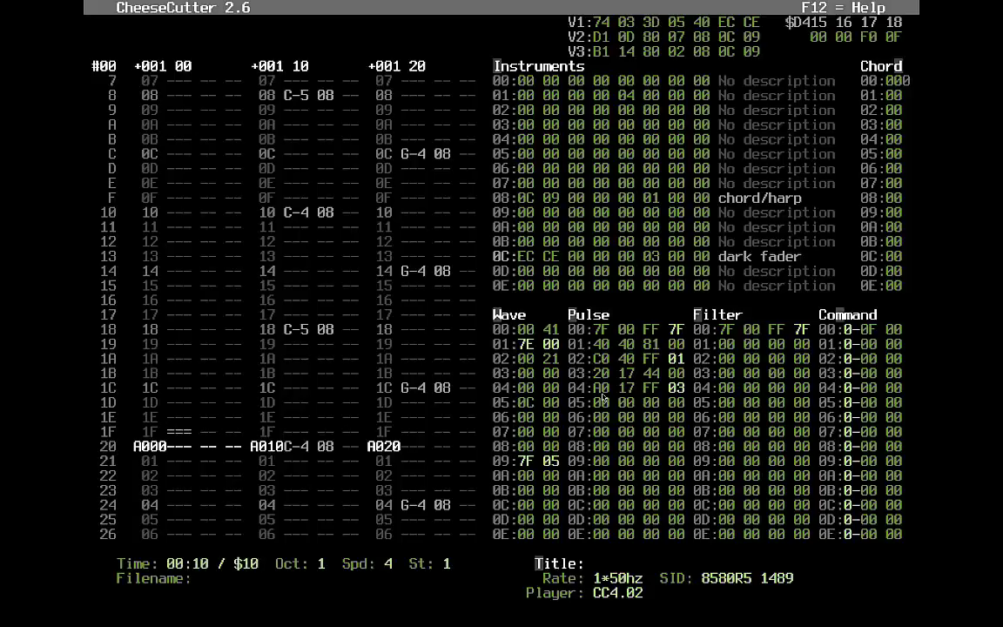
pyautogui.press('Up')
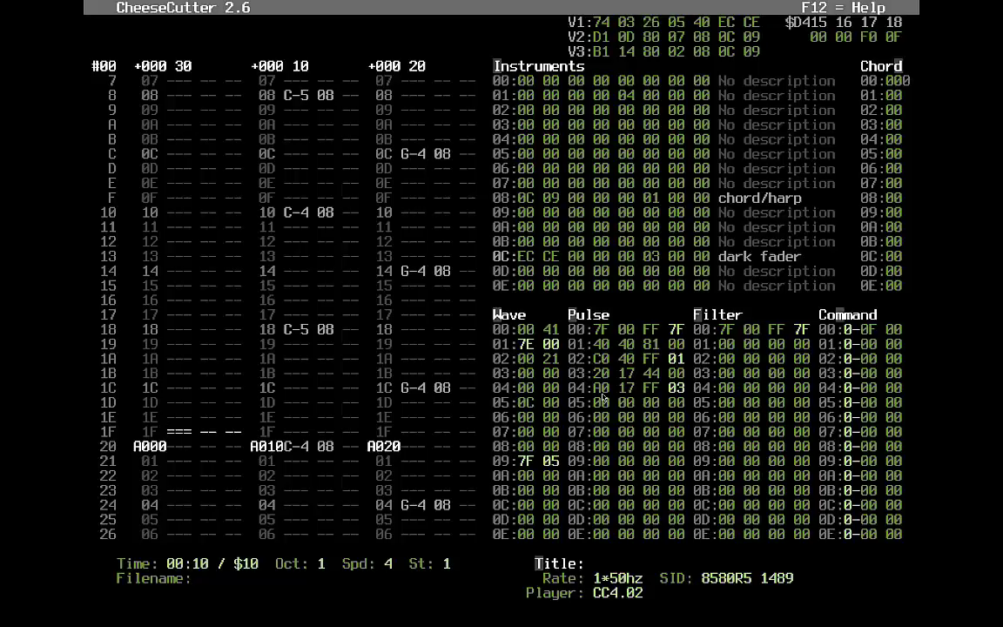
pyautogui.press('1')
pyautogui.press('Up')
pyautogui.press('1')
pyautogui.press('Up')
# Step: Play the song from the beginning and follow the playback in the sequence notes
pyautogui.press('F6')
pyautogui.press('Up')
pyautogui.press('Down')
pyautogui.press('Down')
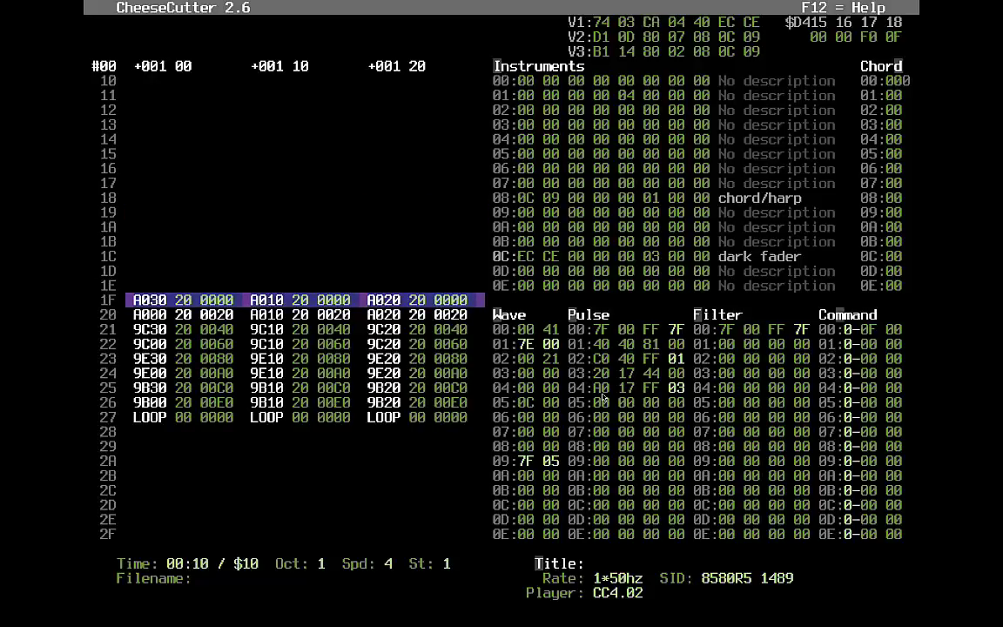
pyautogui.press('F1')
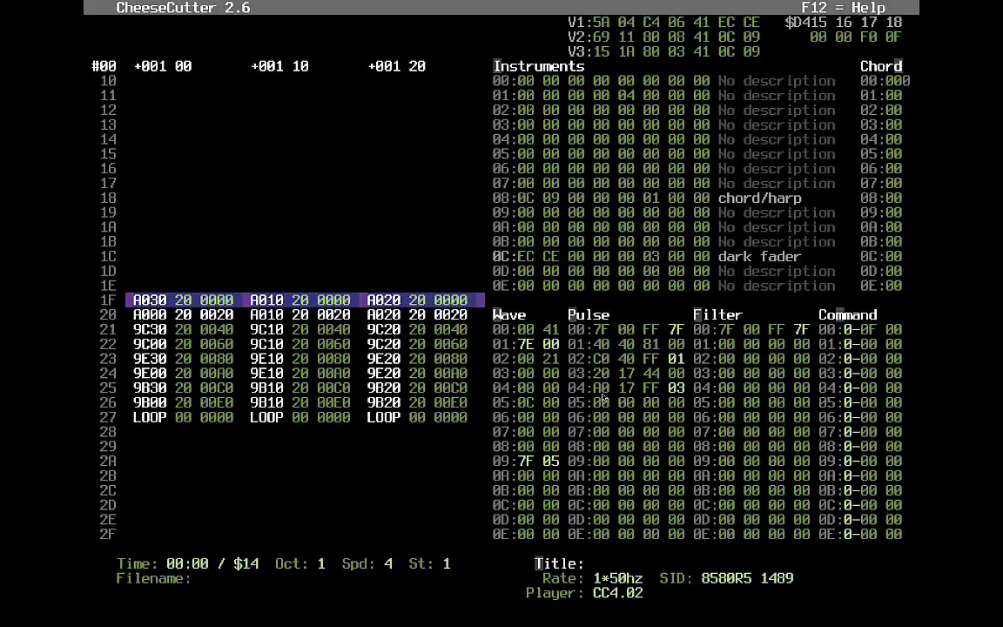
pyautogui.press('Return')
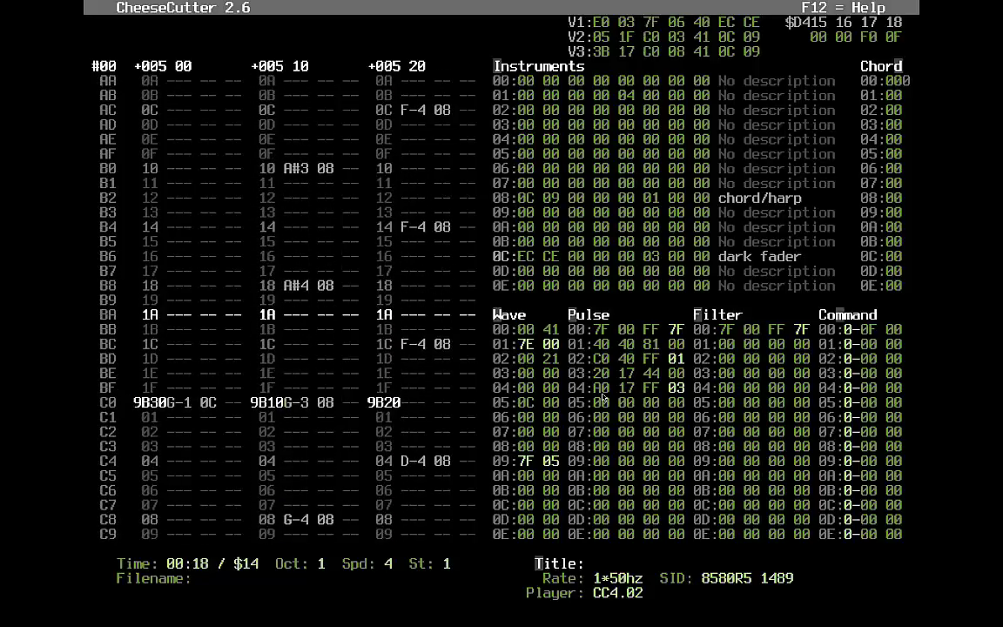
# Step: Set the song title to "Galactix-Tutorial 1"
pyautogui.write('Galac')
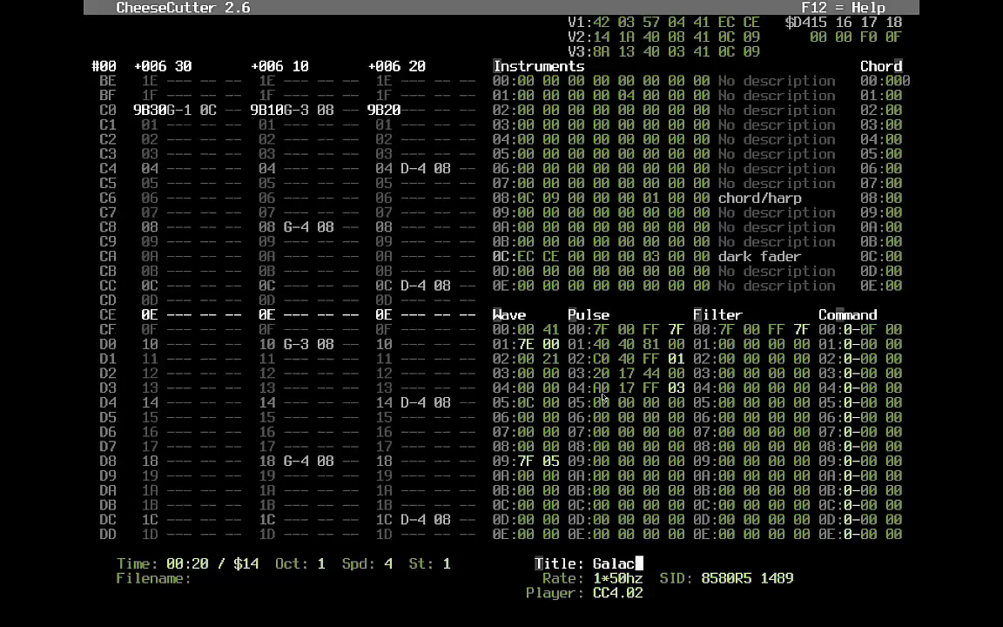
pyautogui.write('tix-Tutorial')
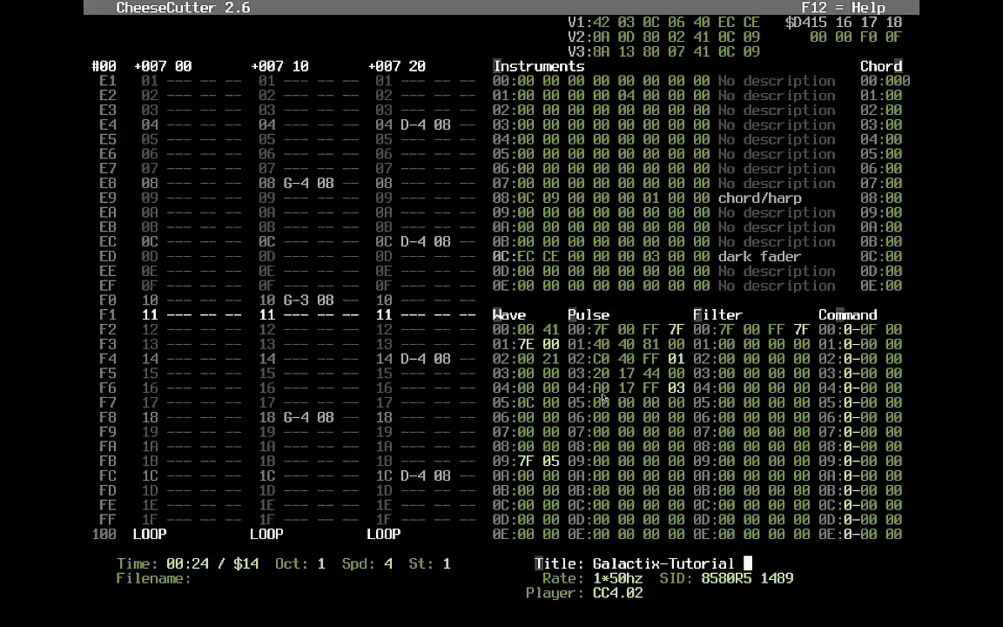
pyautogui.press('Return')
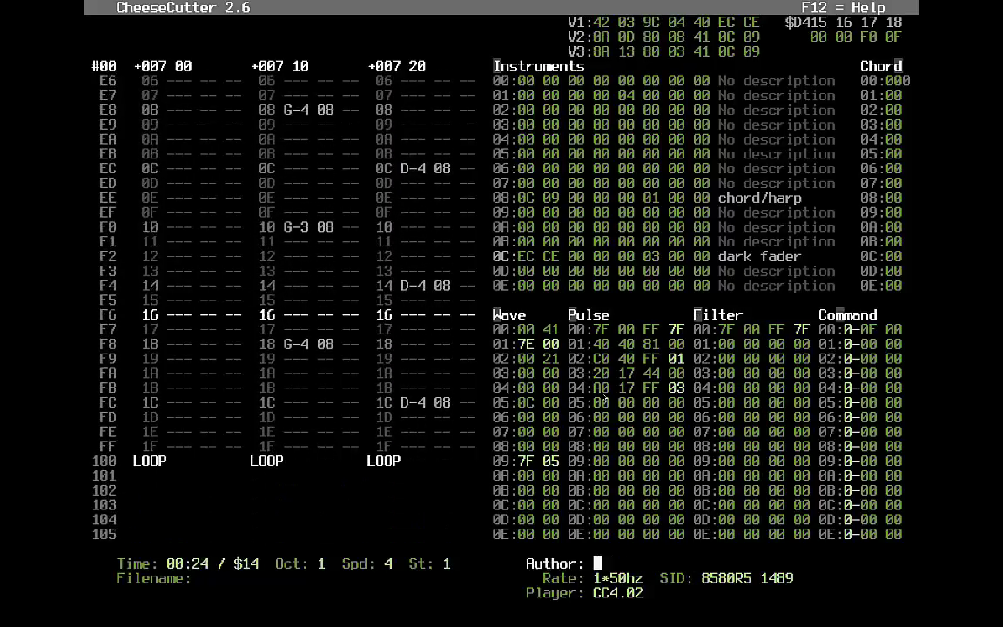
# Step: Fill in the author's full name with the handle in parentheses, and set the release to 2014
pyautogui.write('Carsten B')
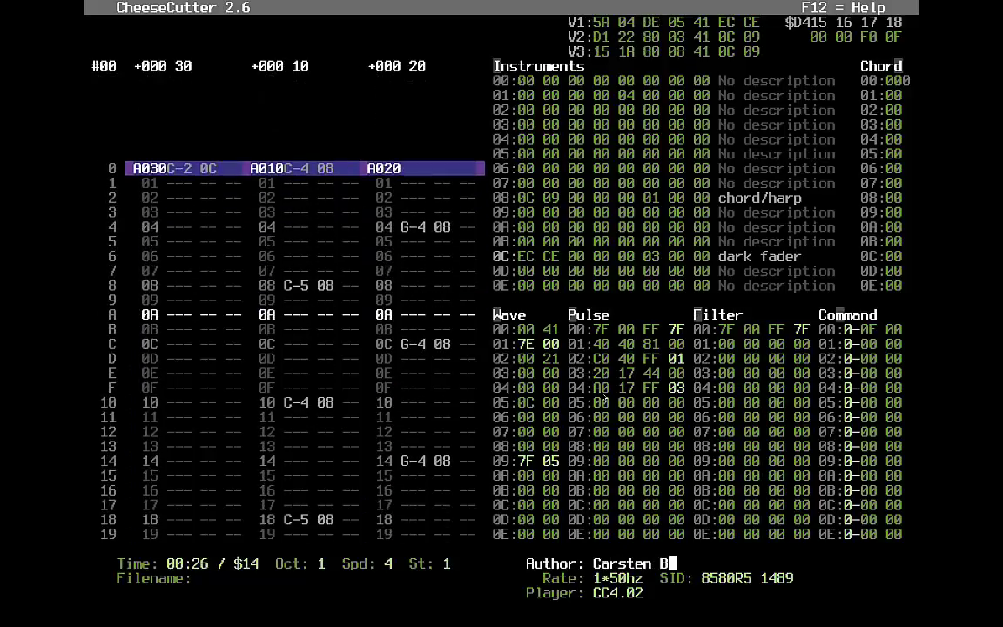
pyautogui.write('erggreen (scar')
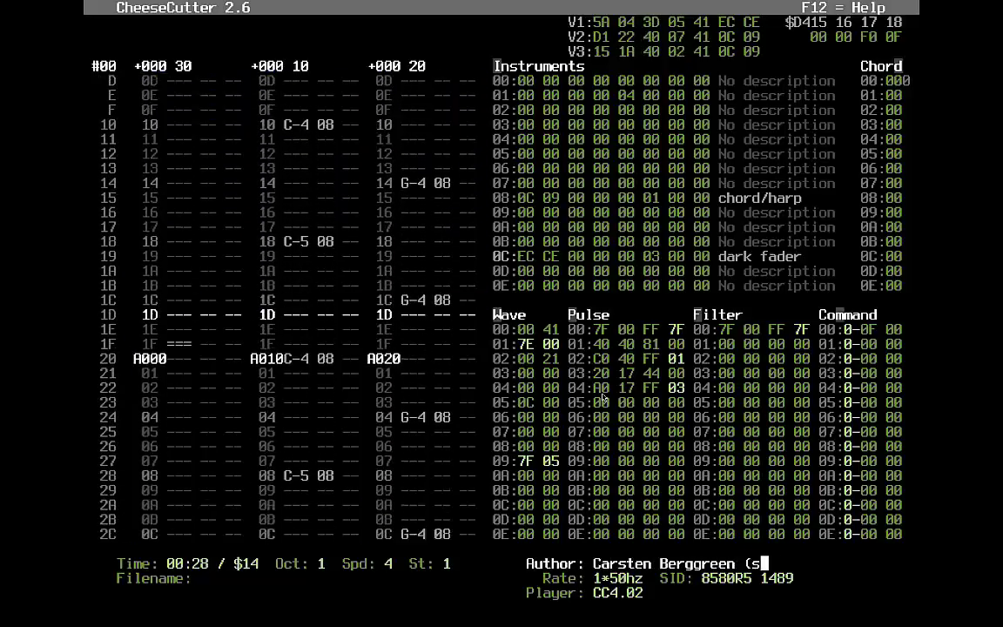
pyautogui.press('BackSpace')
pyautogui.press('BackSpace')
pyautogui.press('BackSpace')
pyautogui.press('BackSpace')
pyautogui.write('Scarzix)')
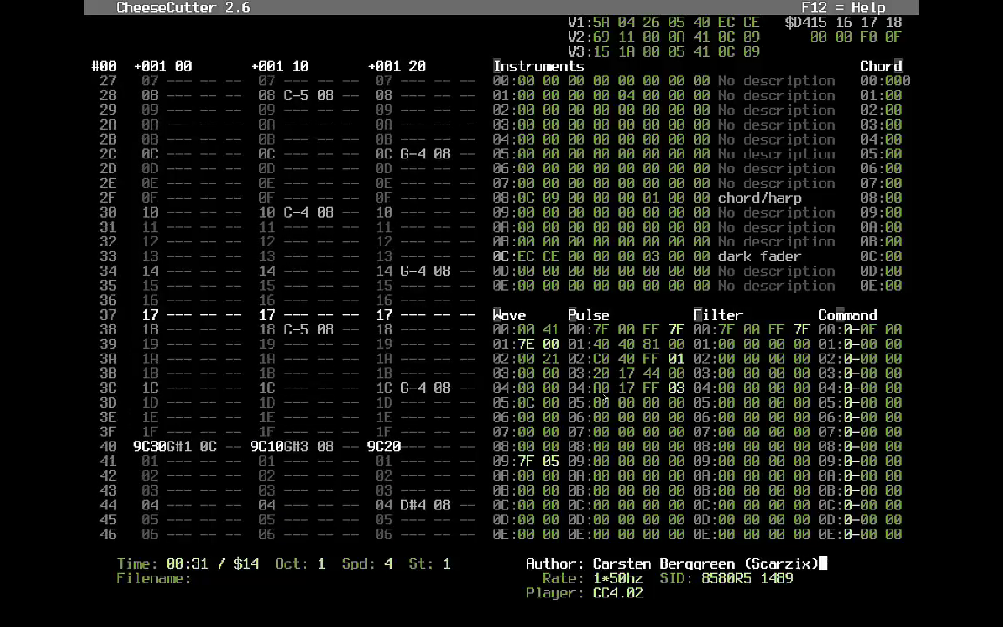
pyautogui.press('Return')
pyautogui.write('2014')
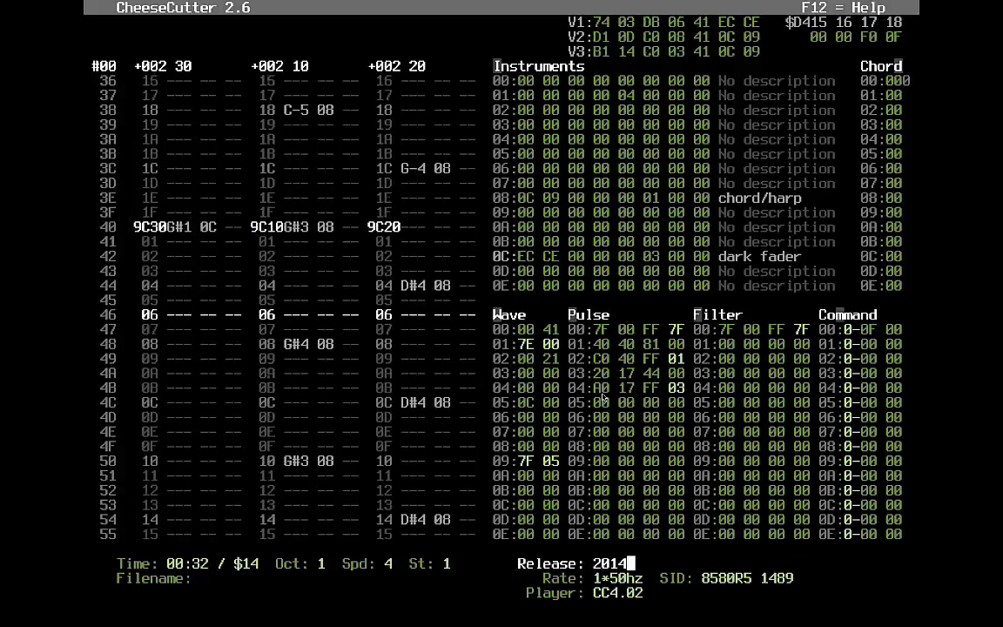
pyautogui.press('Return')
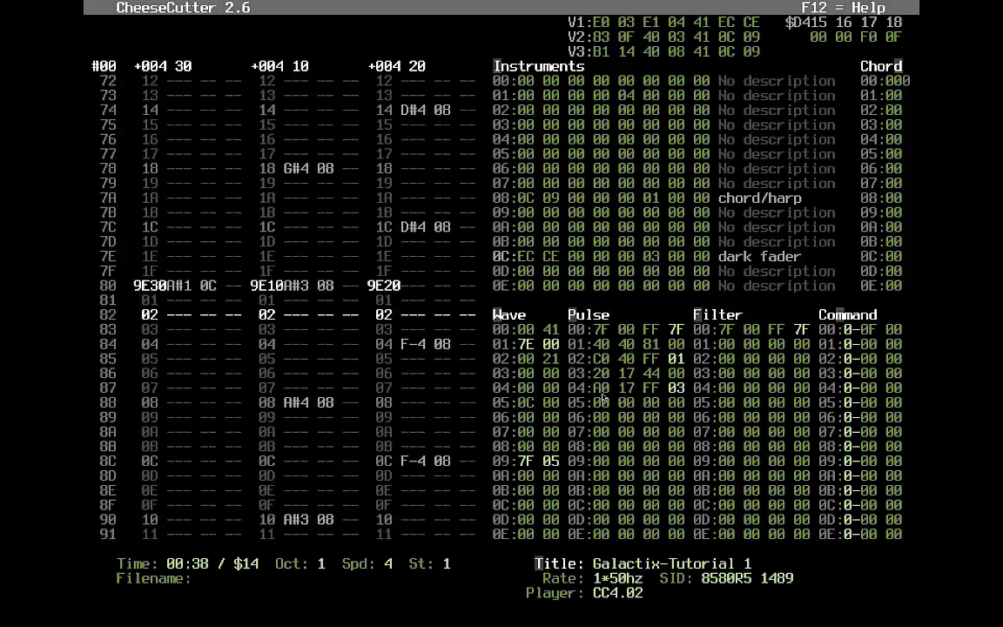
# Step: Stop playback and go to row 81 in the first track, just below the start of sequence 30
pyautogui.press('F4')
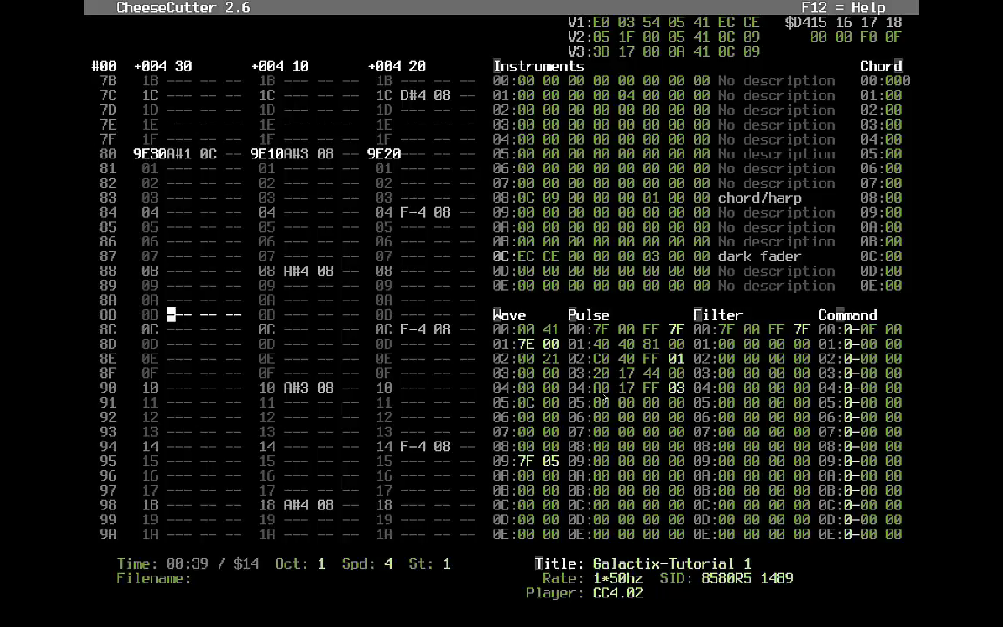
pyautogui.press('Up')
pyautogui.press('Up')
pyautogui.press('Up')
pyautogui.press('Up')
pyautogui.press('Up')
pyautogui.press('Up')
pyautogui.press('Up')
pyautogui.press('Up')
pyautogui.press('Up')
pyautogui.press('Up')
pyautogui.press('Up')
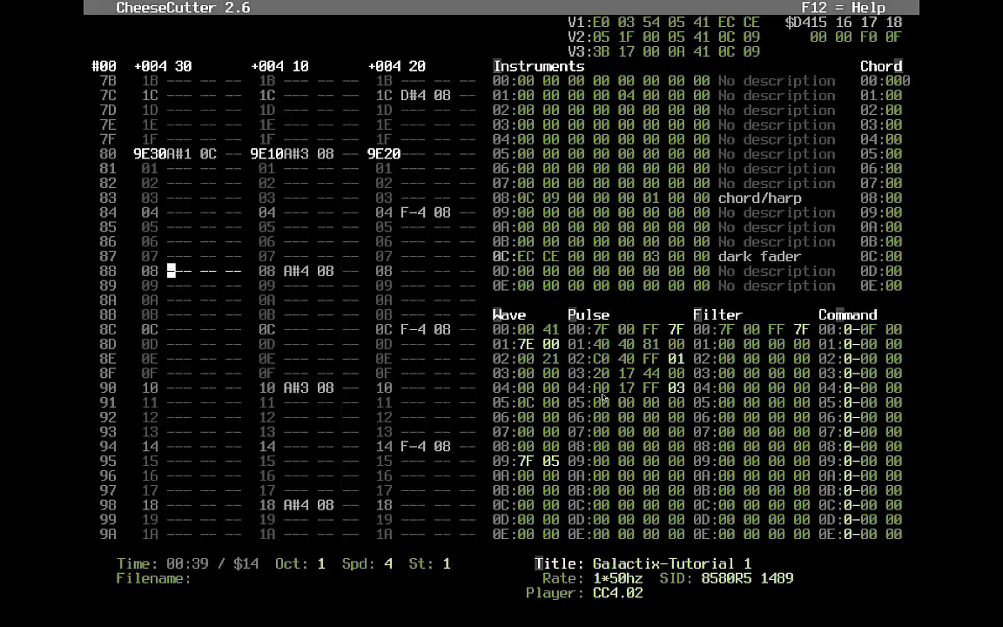
pyautogui.press('Down')
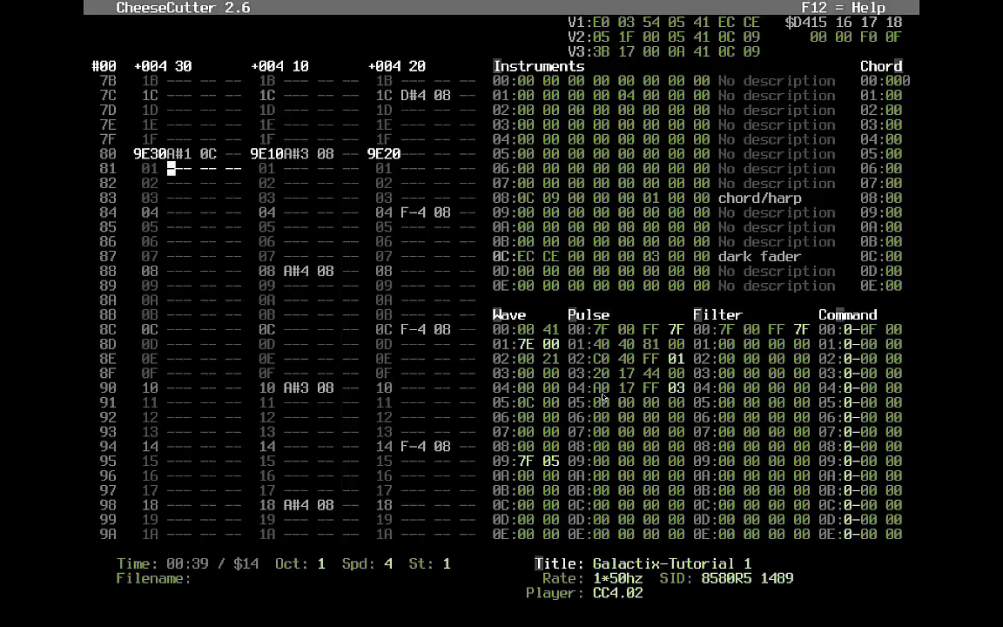